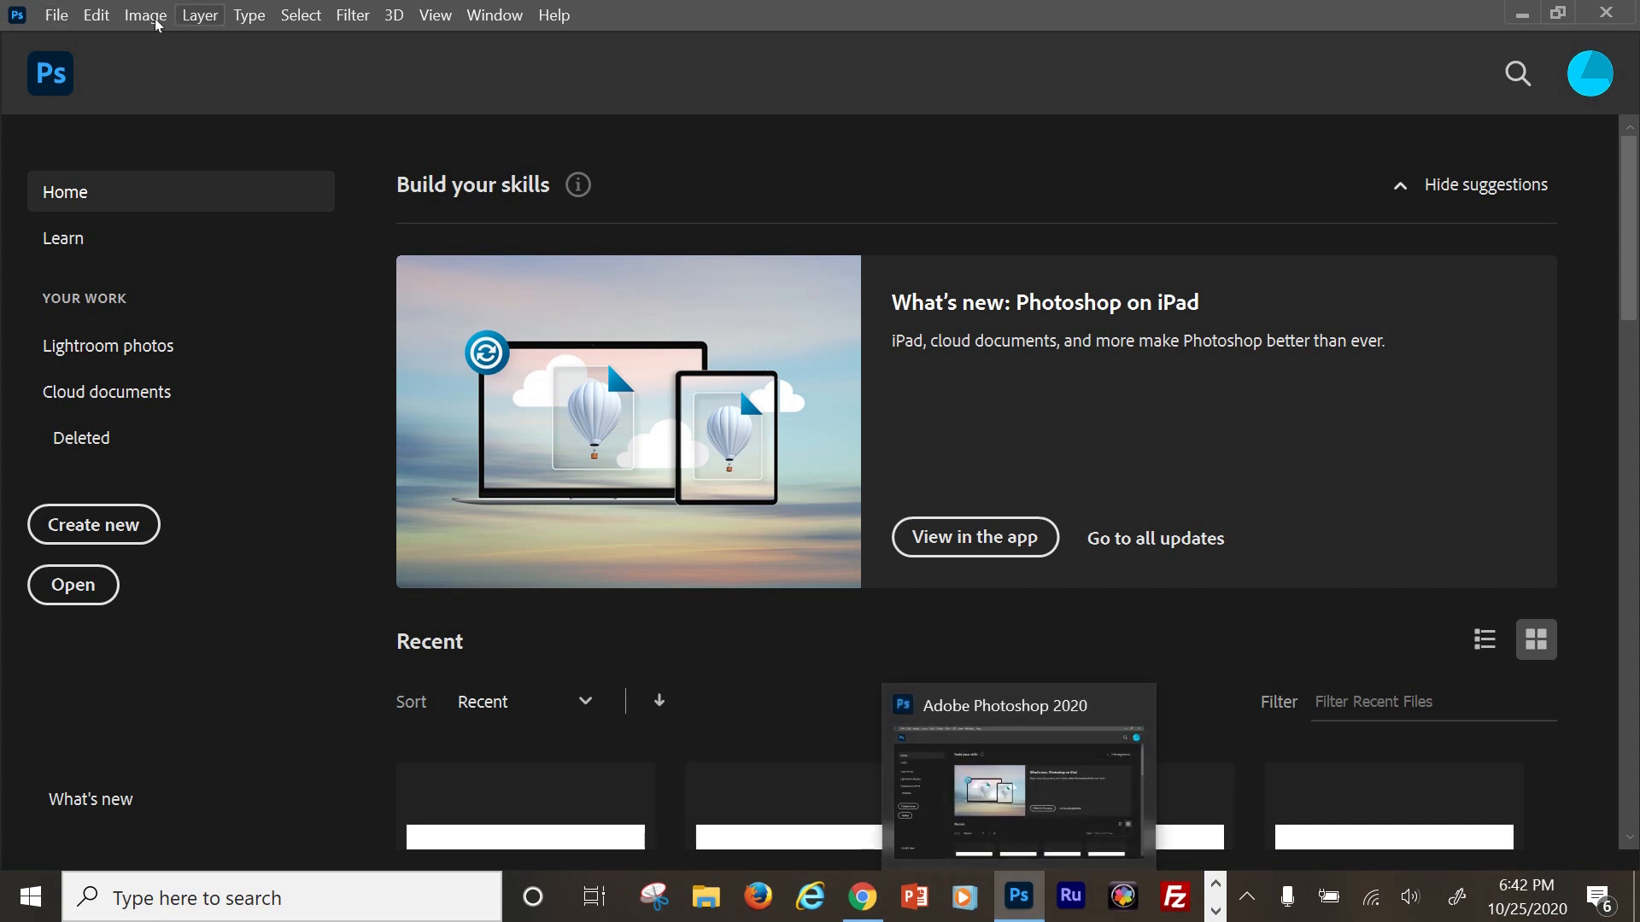
Open the Photoshop file "Single Anchor Graphics MASTER period 7" and hide its "Burrow to Bengals" text layer and Layer 1.
{"action": "left_click", "coordinate": [42, 17]}
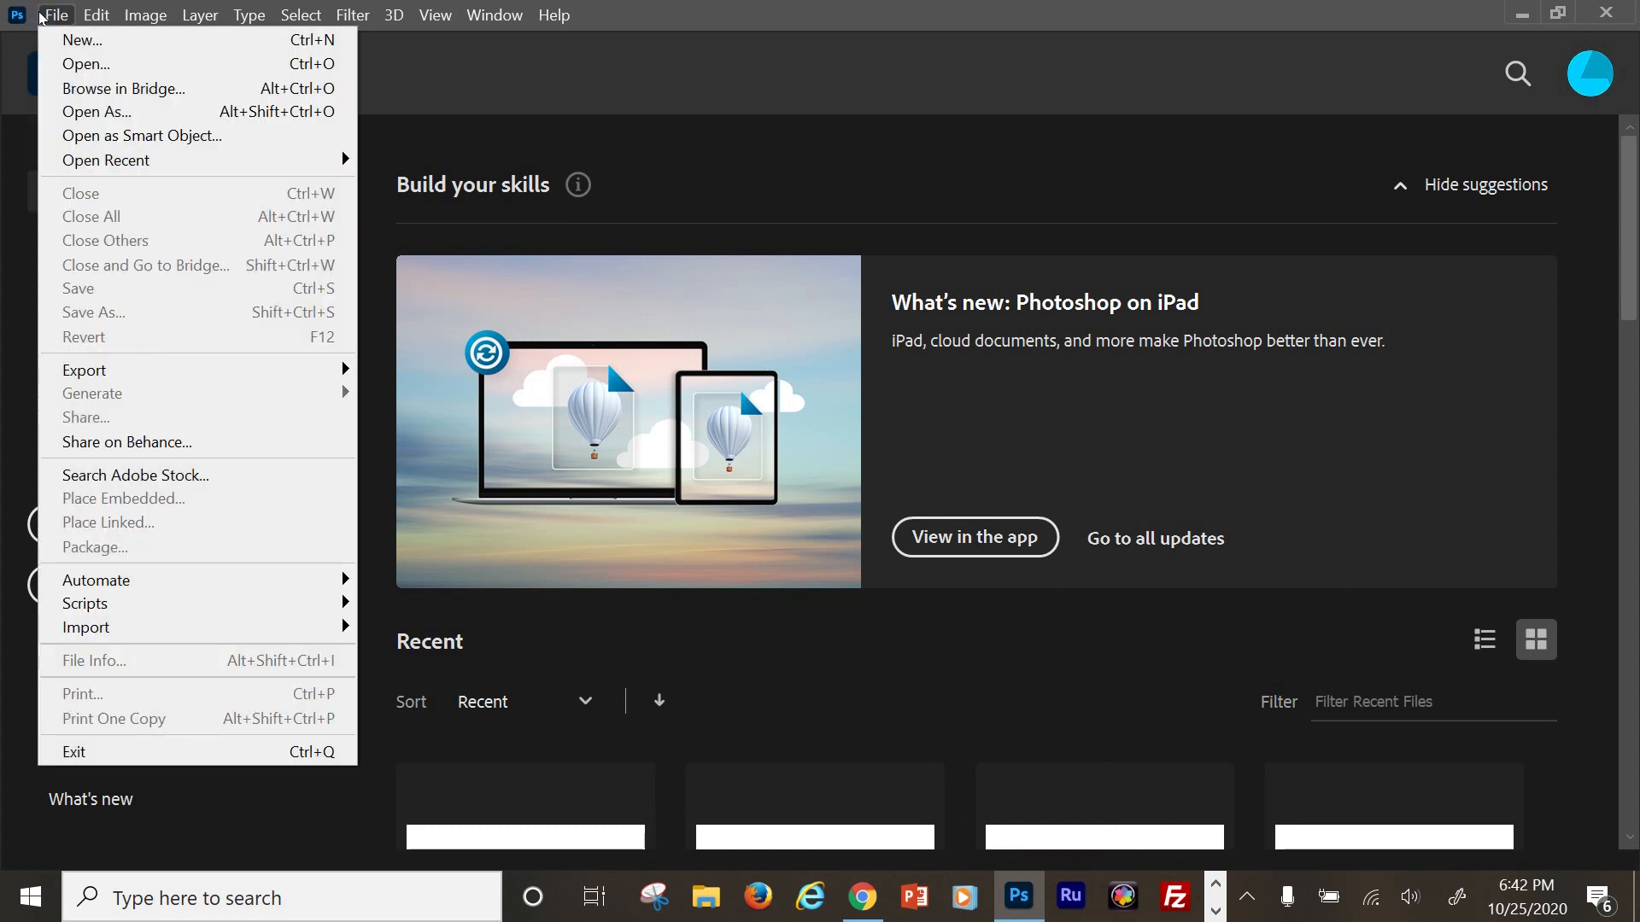
{"action": "left_click", "coordinate": [85, 64]}
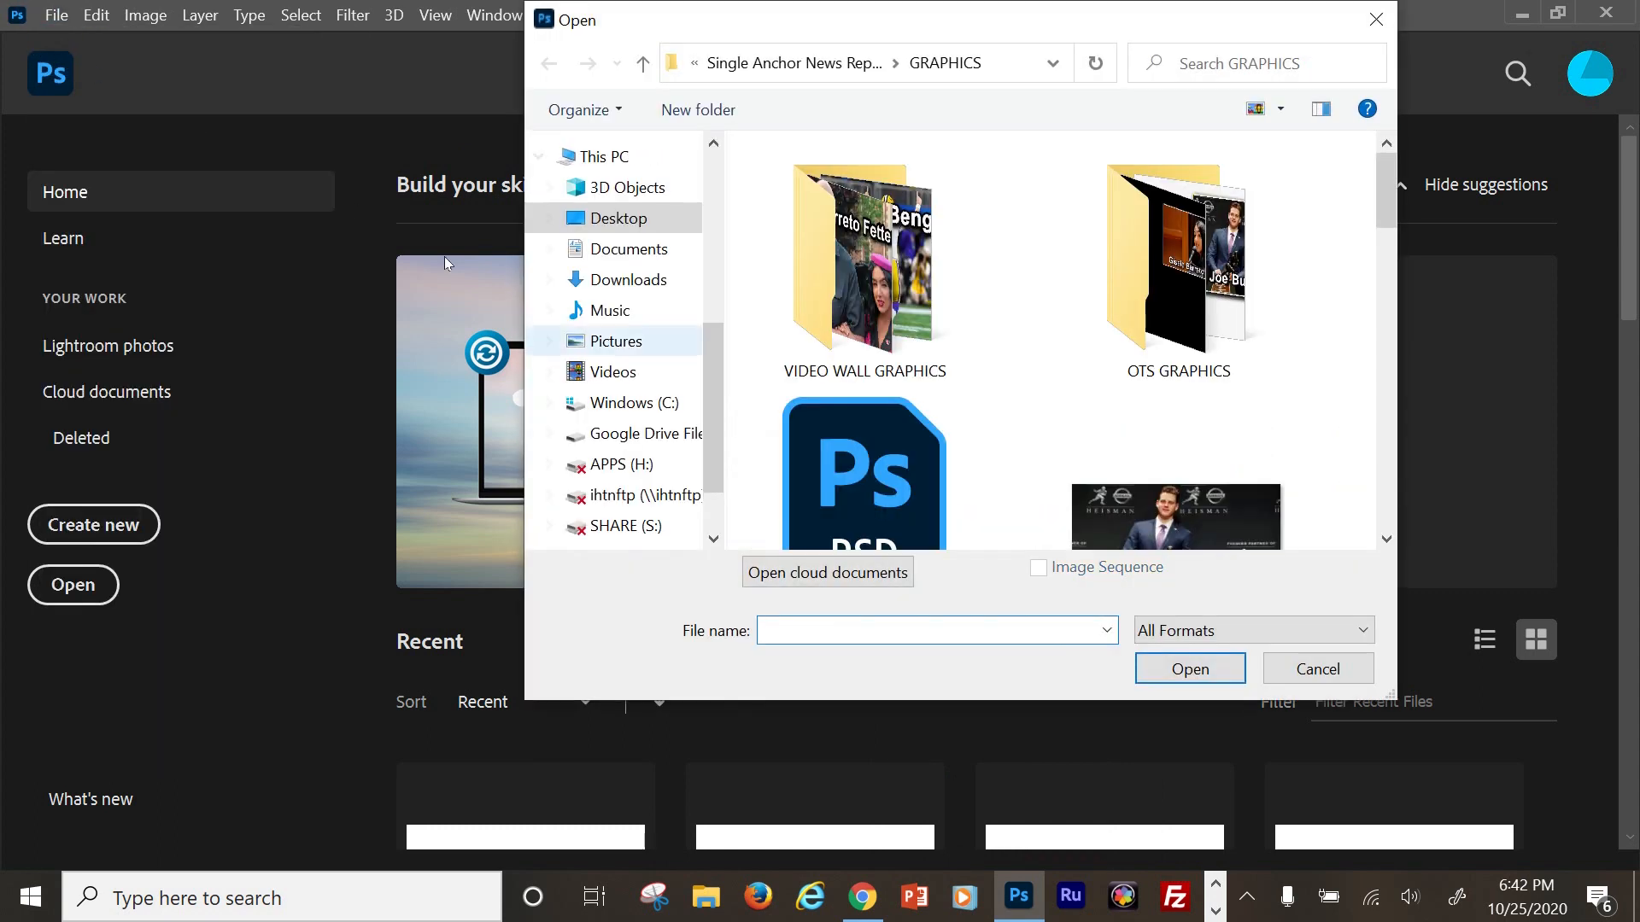
{"action": "scroll", "coordinate": [946, 490], "scroll_direction": "down", "scroll_amount": 1}
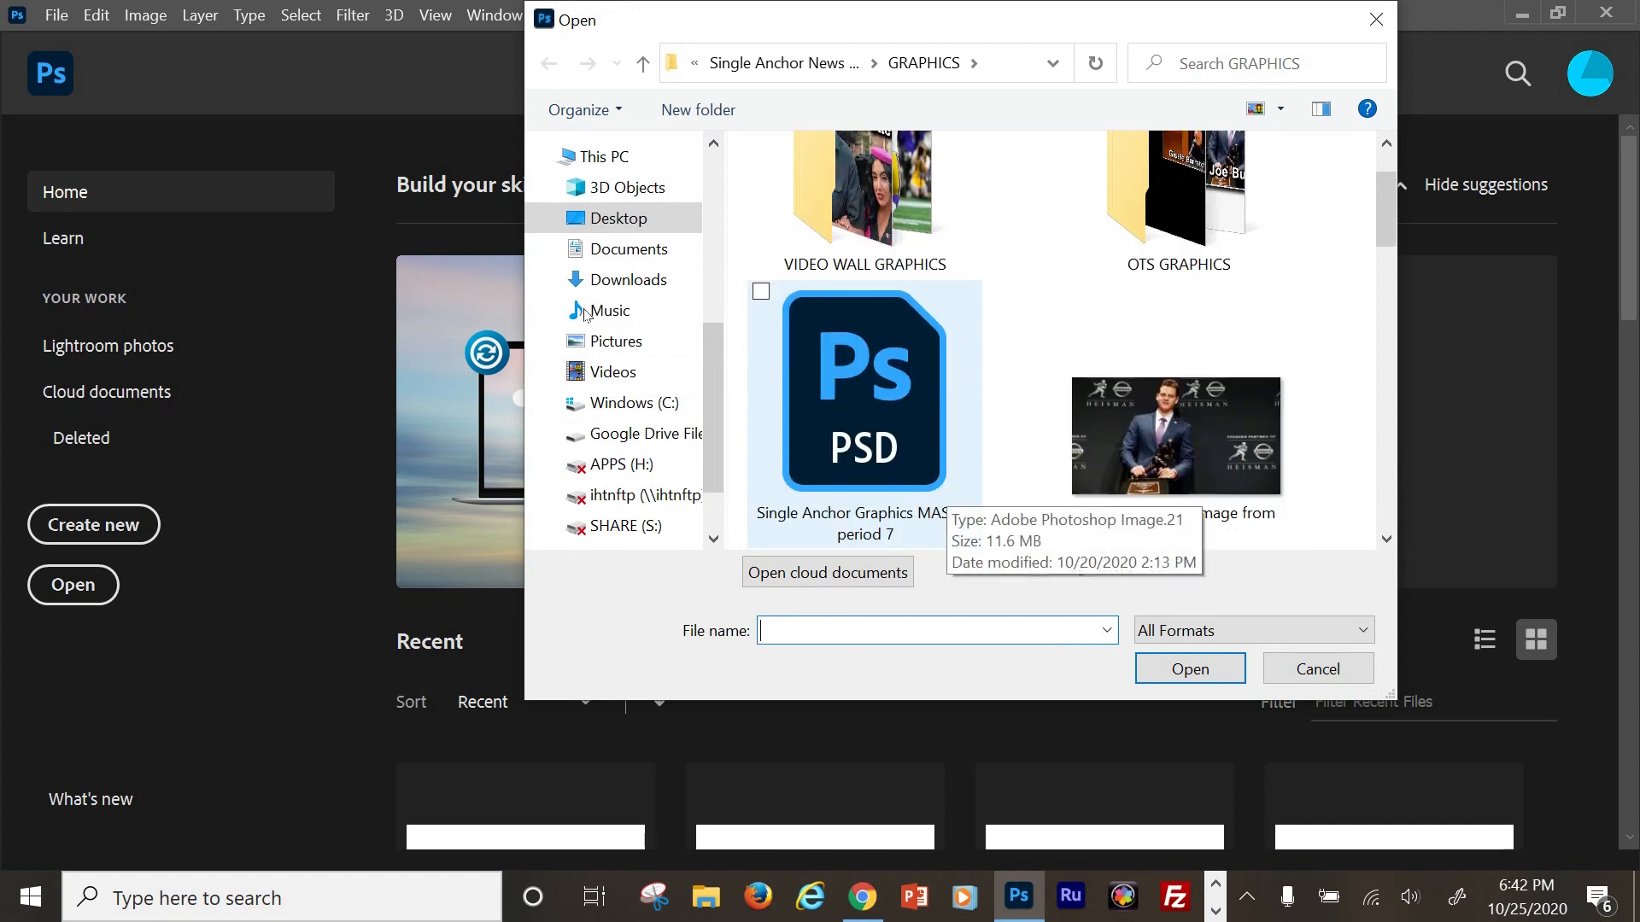
{"action": "left_click", "coordinate": [946, 494]}
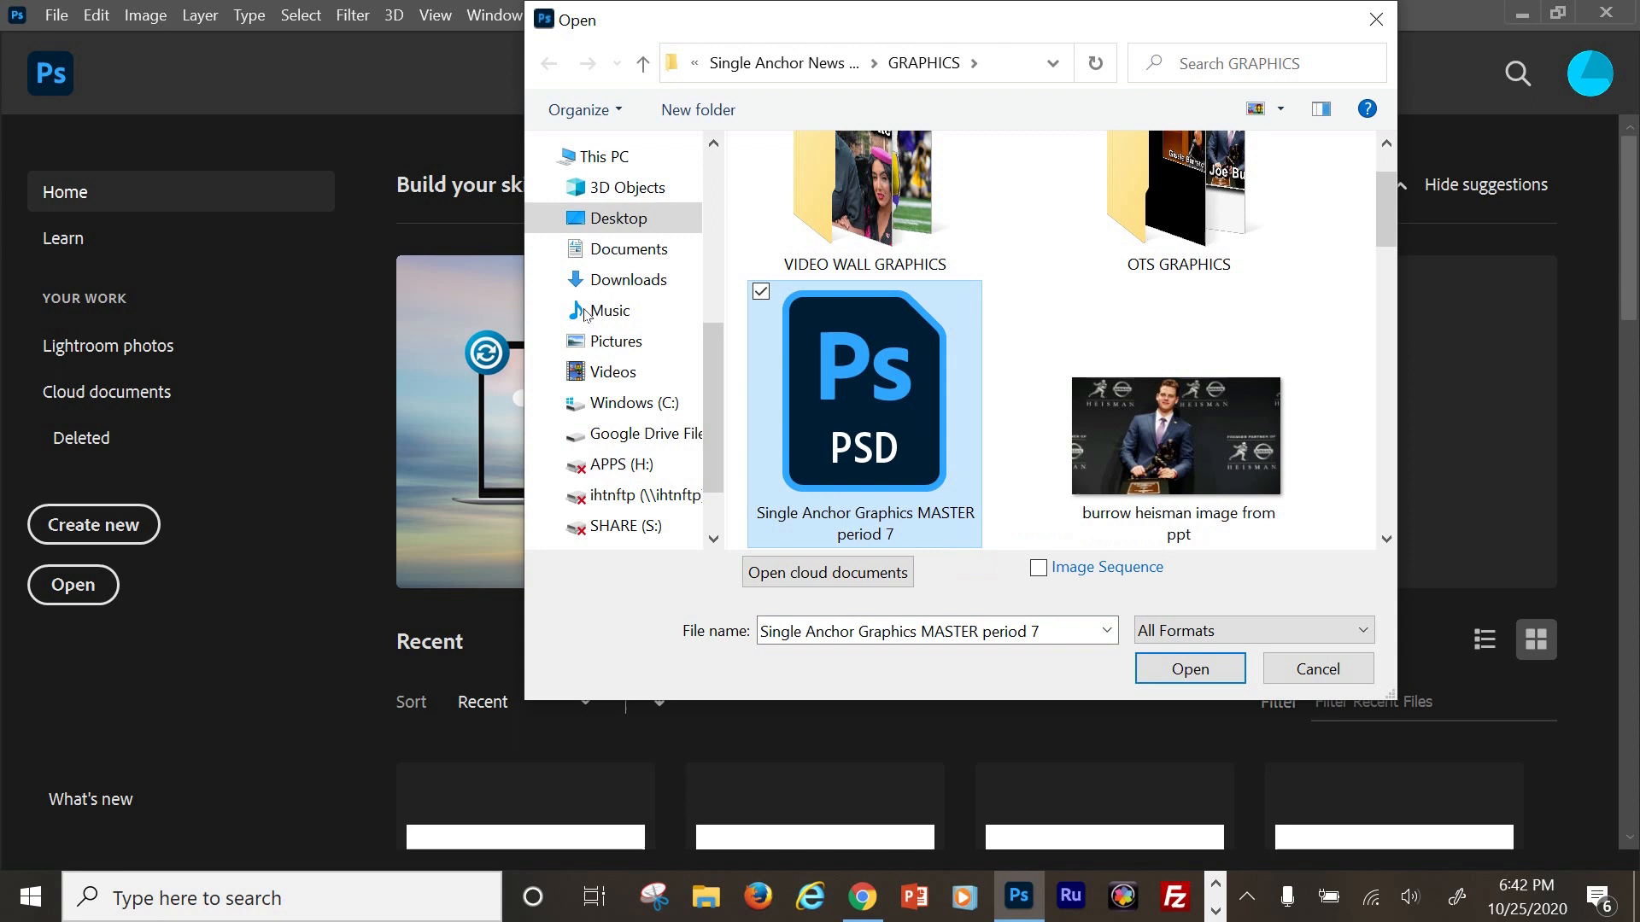
{"action": "double_click", "coordinate": [787, 452]}
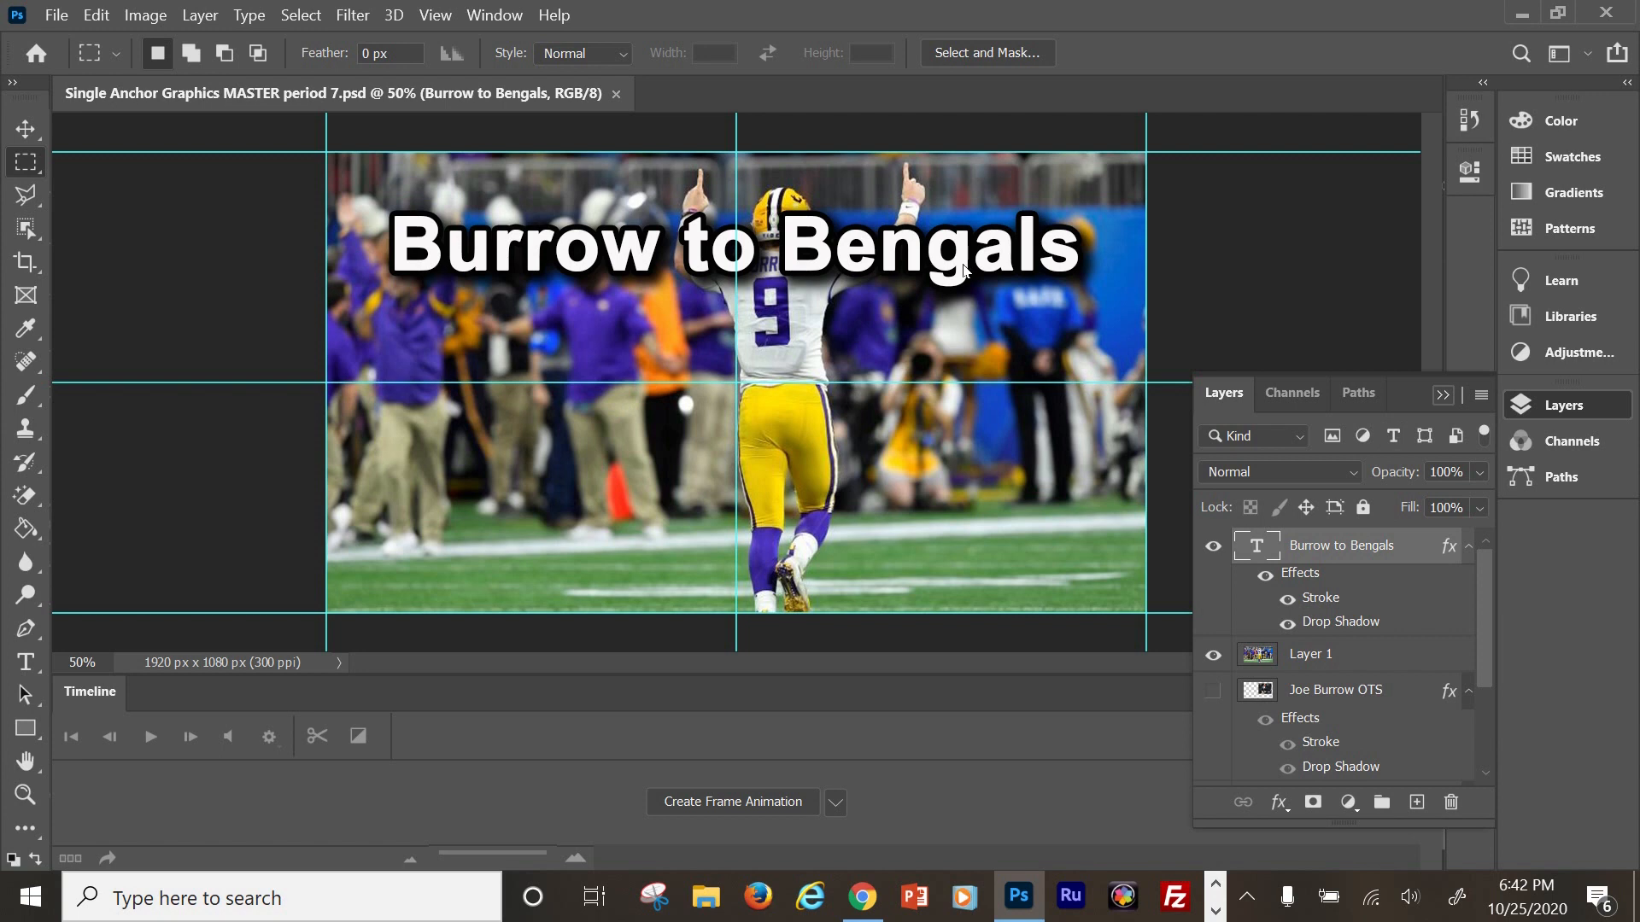
{"action": "left_click", "coordinate": [1212, 545]}
{"action": "left_click", "coordinate": [1212, 654]}
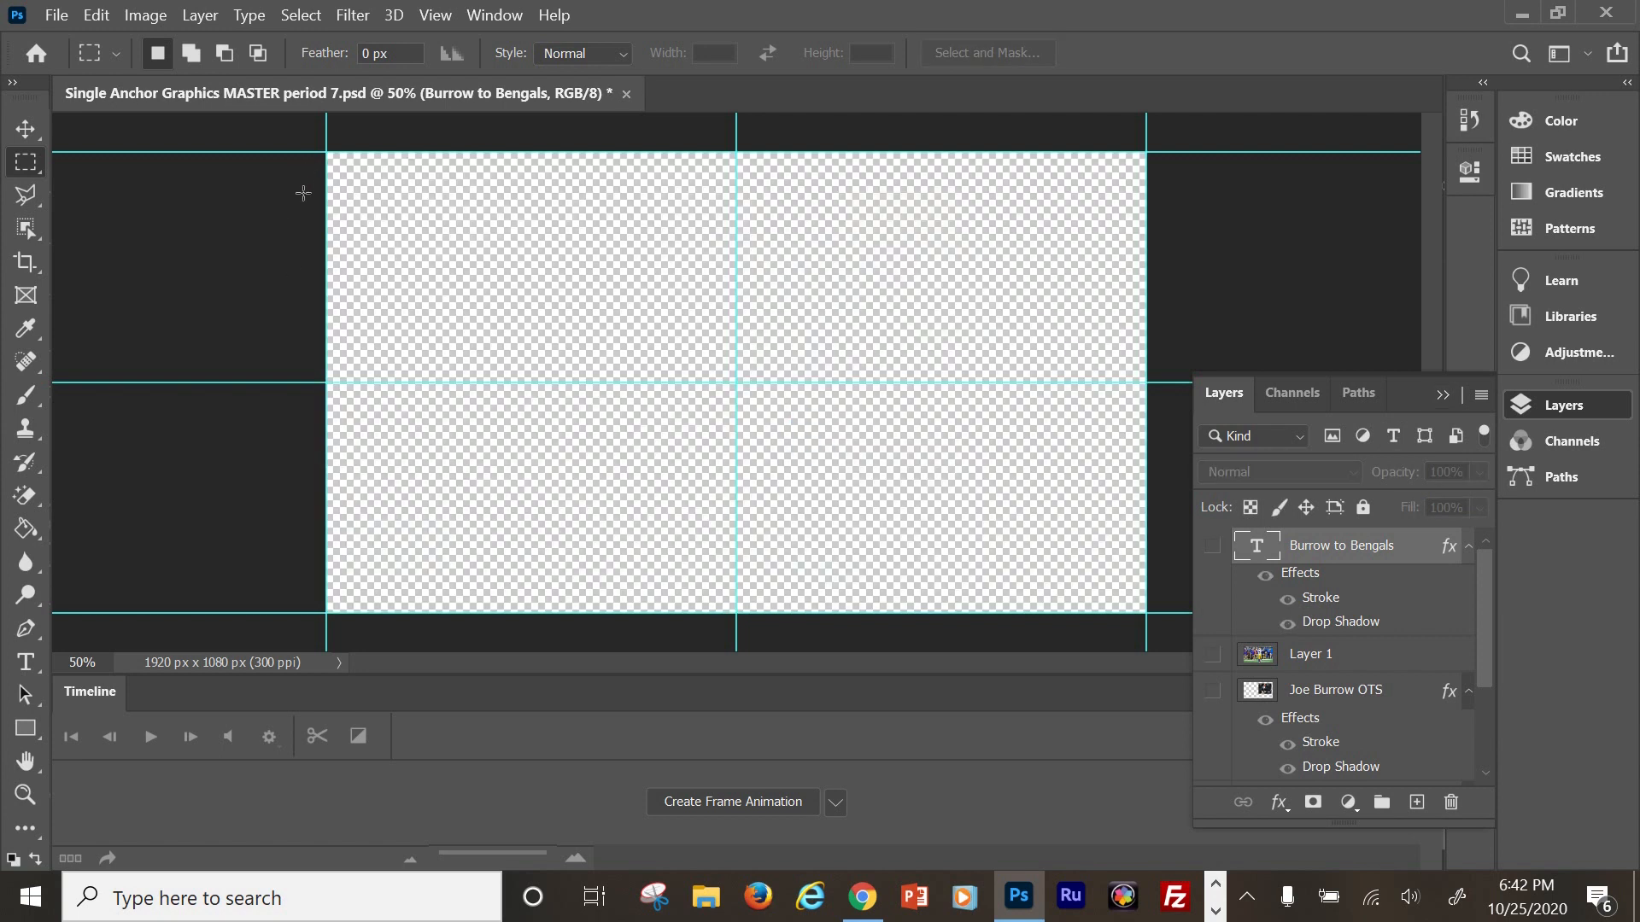
Check the master document's canvas width and height in pixels without changing them.
{"action": "left_click", "coordinate": [145, 14]}
{"action": "key", "text": "Down"}
{"action": "key", "text": "Down"}
{"action": "key", "text": "Down"}
{"action": "key", "text": "Return"}
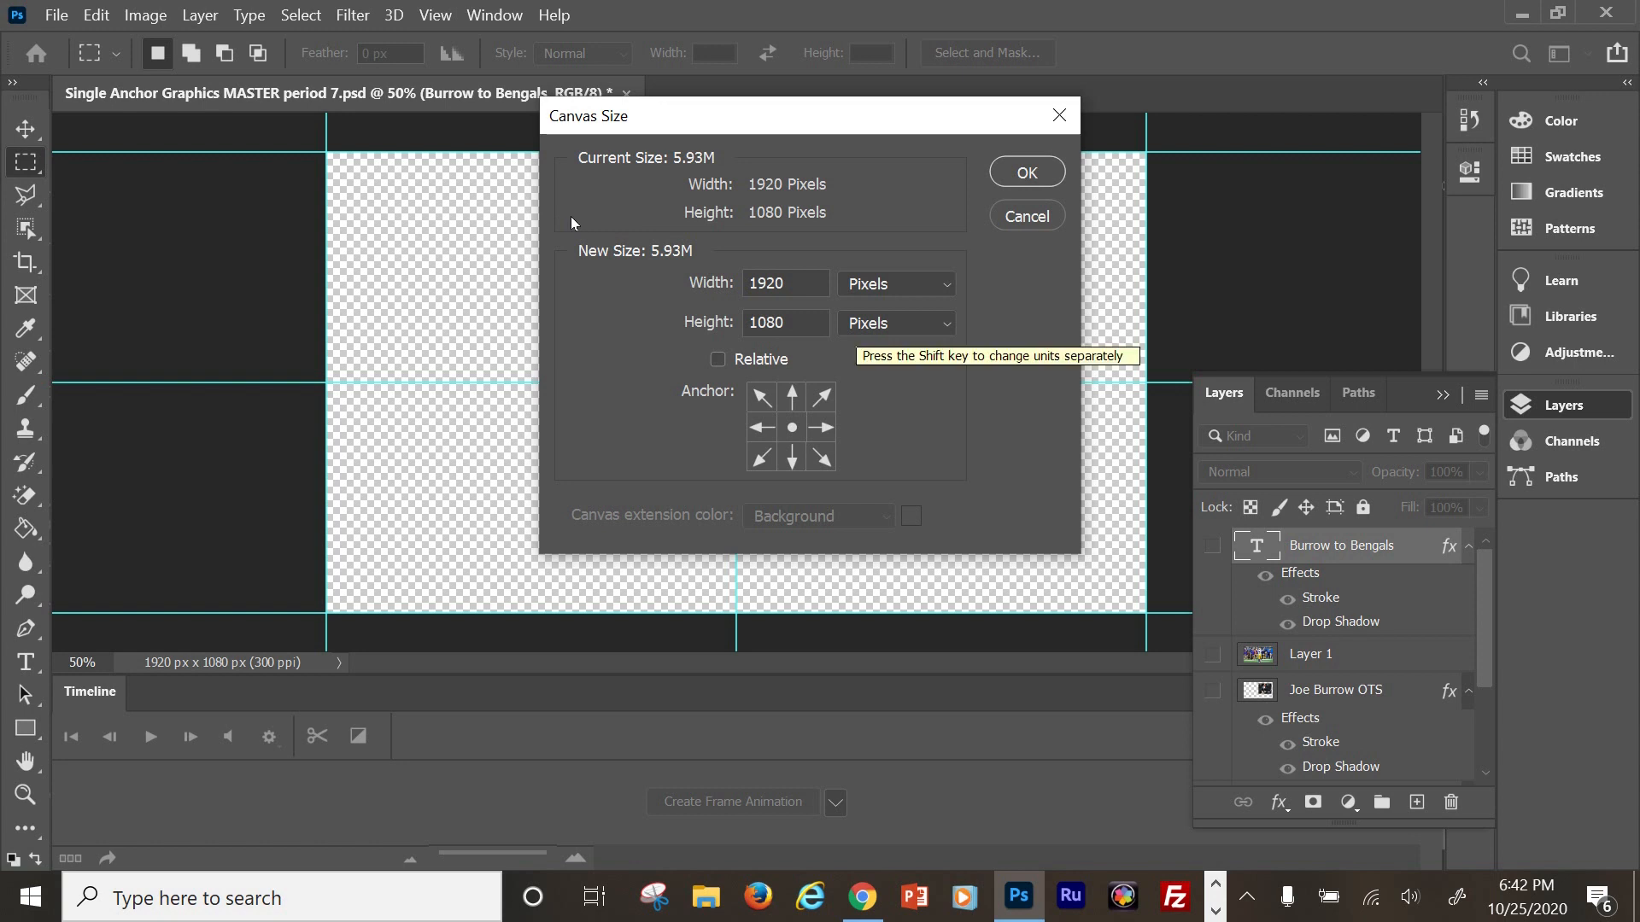
{"action": "key", "text": "Escape"}
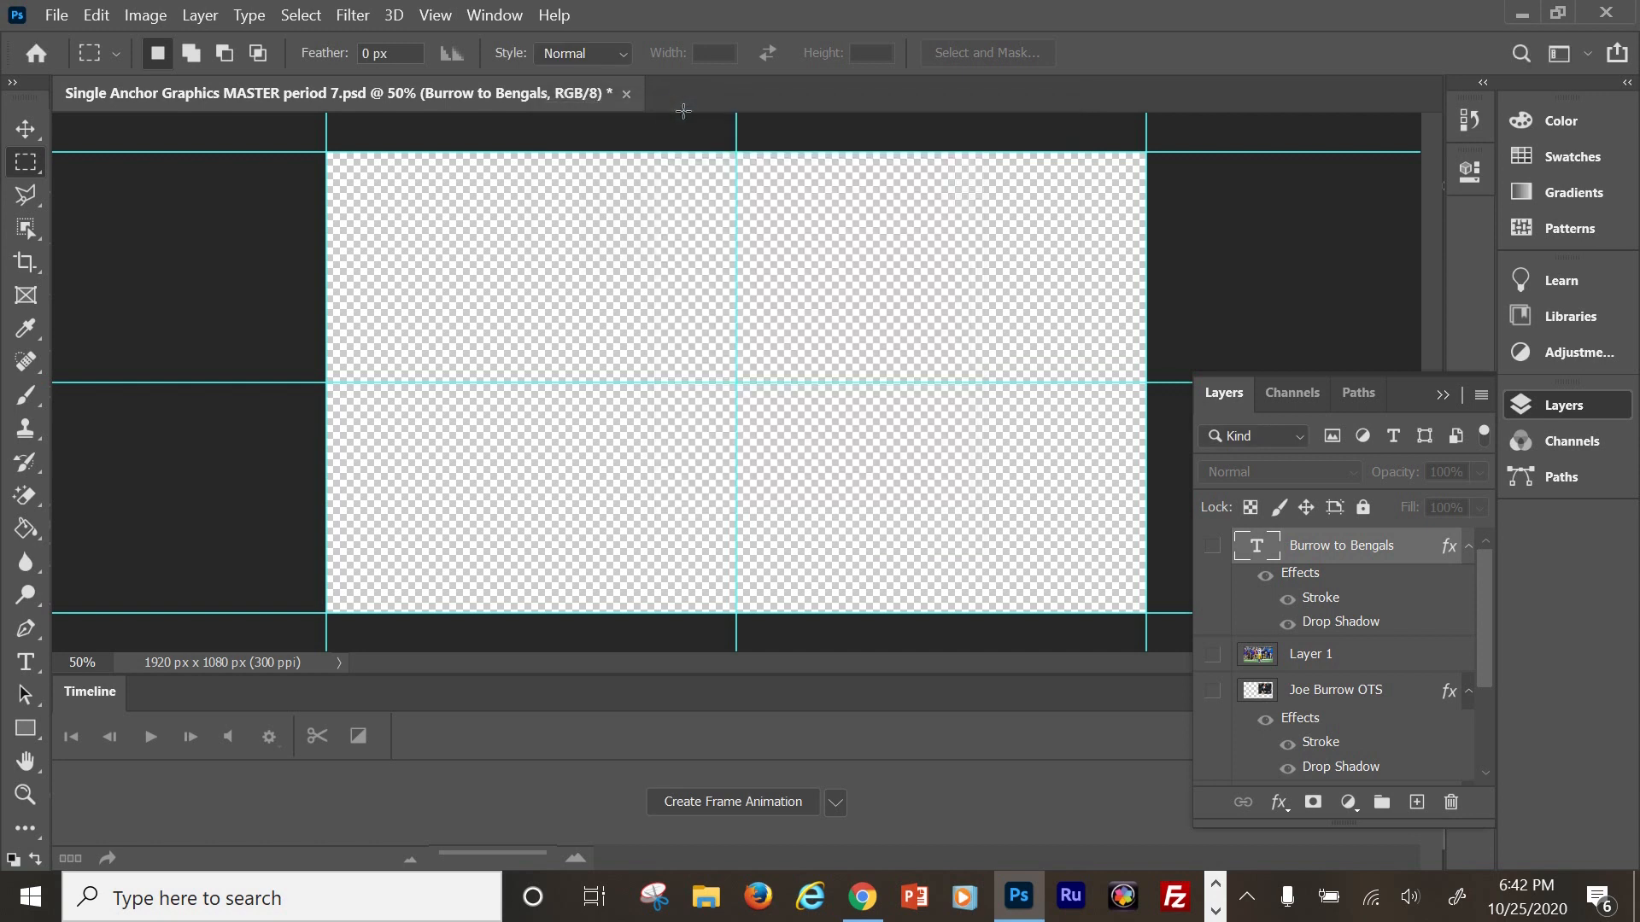
Open the photo "joe burrow hd image" from the GRAPHICS folder as a separate document.
{"action": "left_click", "coordinate": [56, 15]}
{"action": "key", "text": "Return"}
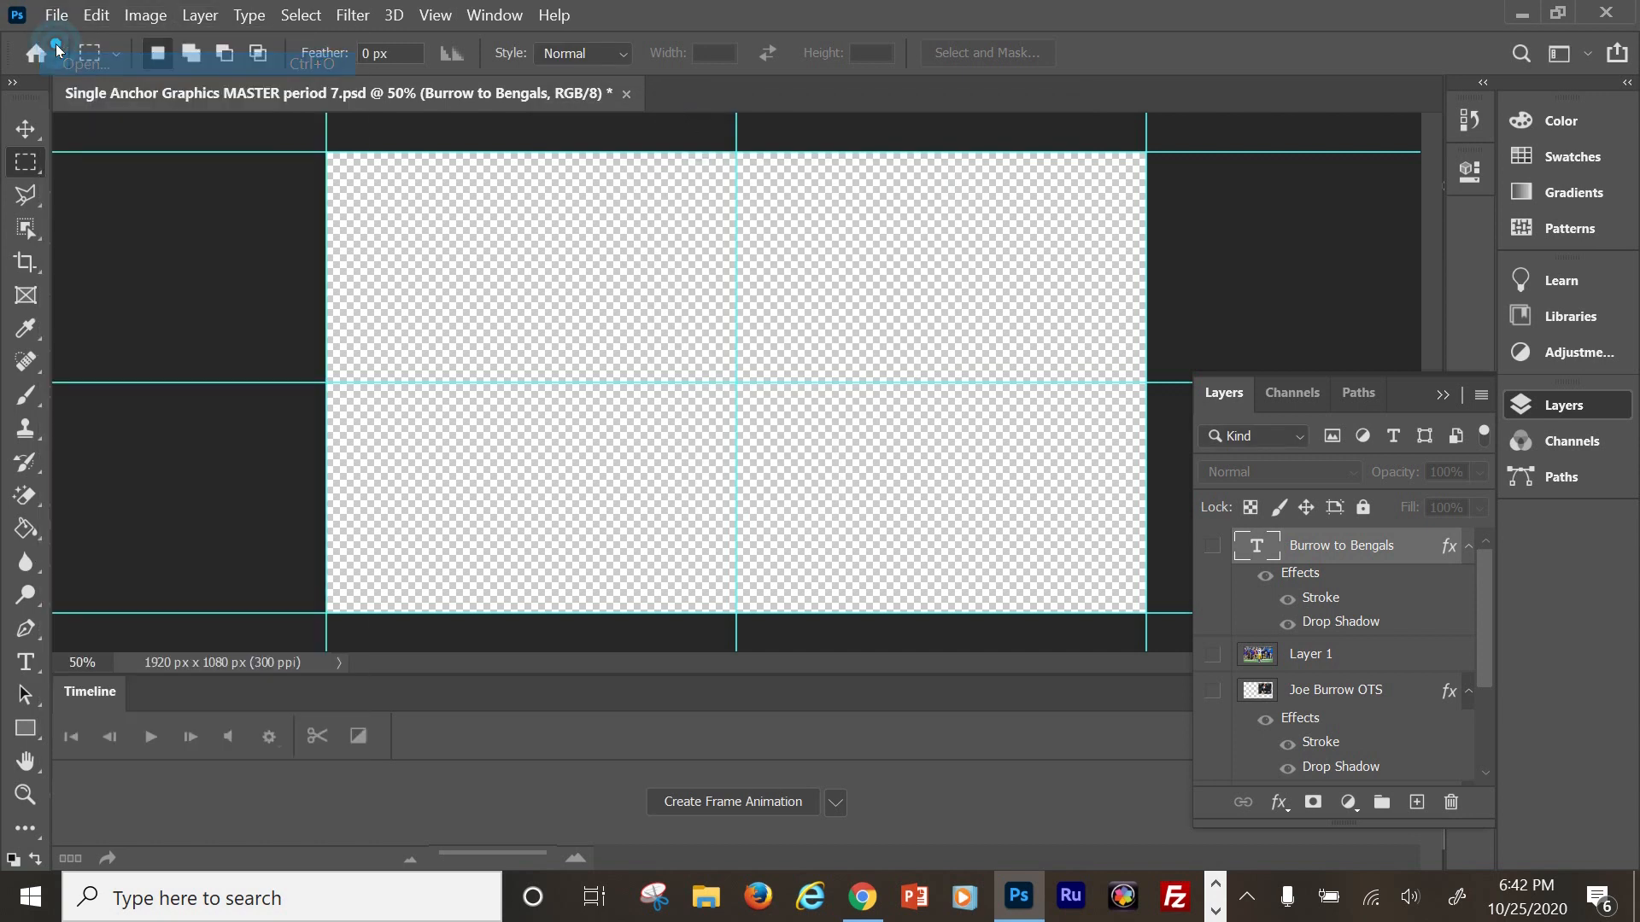
{"action": "scroll", "coordinate": [766, 313], "scroll_direction": "down", "scroll_amount": 3}
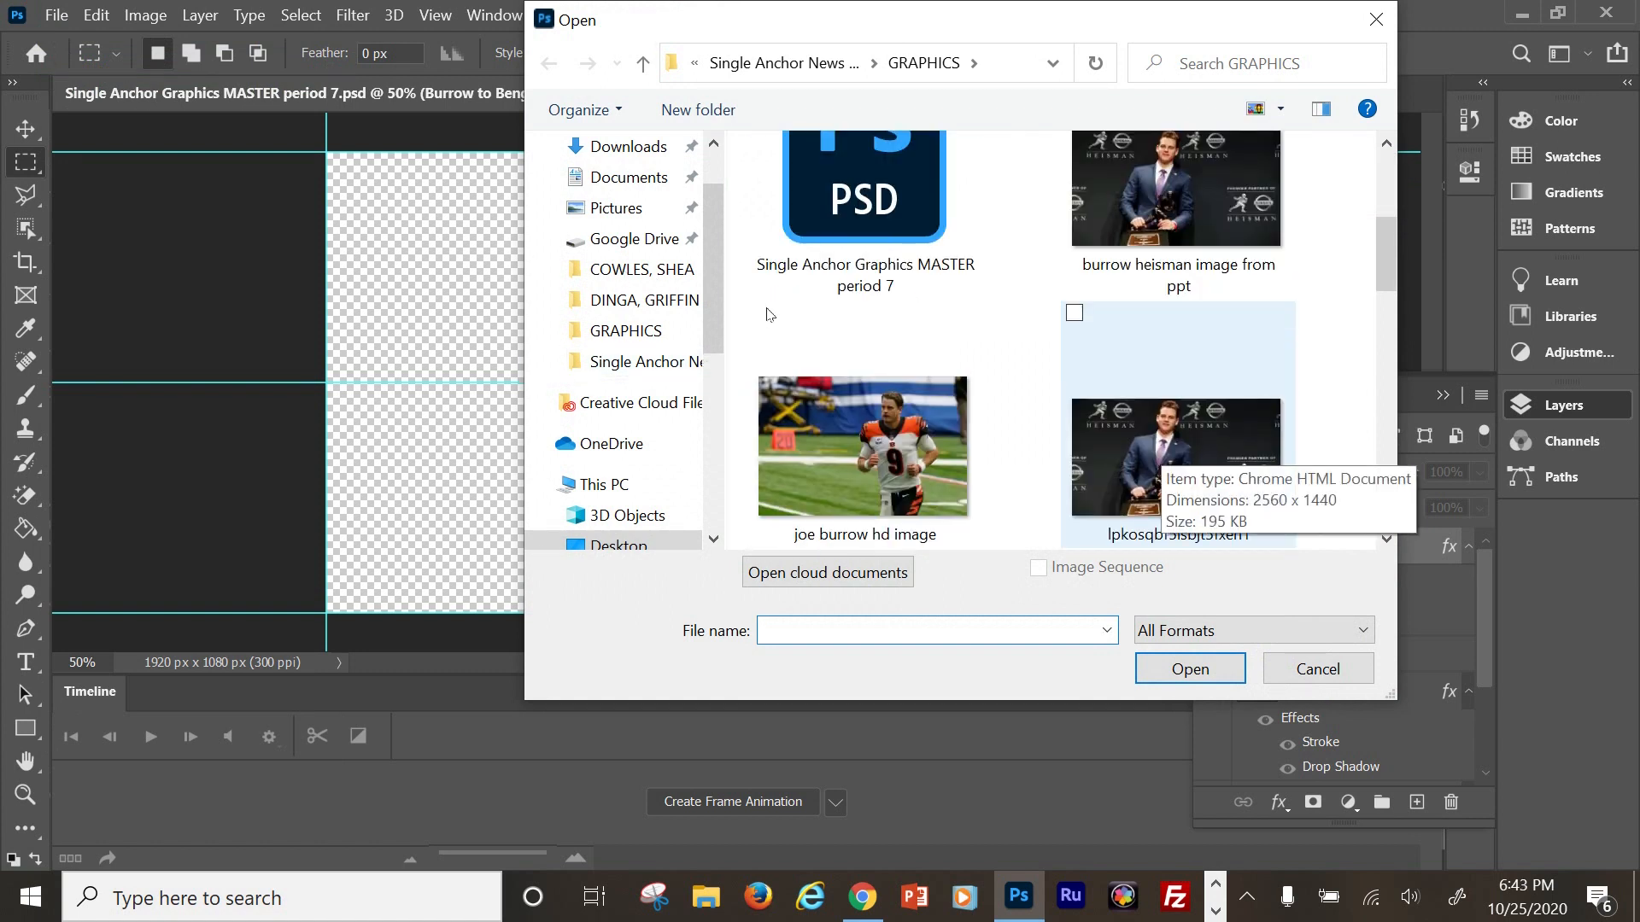
{"action": "scroll", "coordinate": [766, 314], "scroll_direction": "down", "scroll_amount": 3}
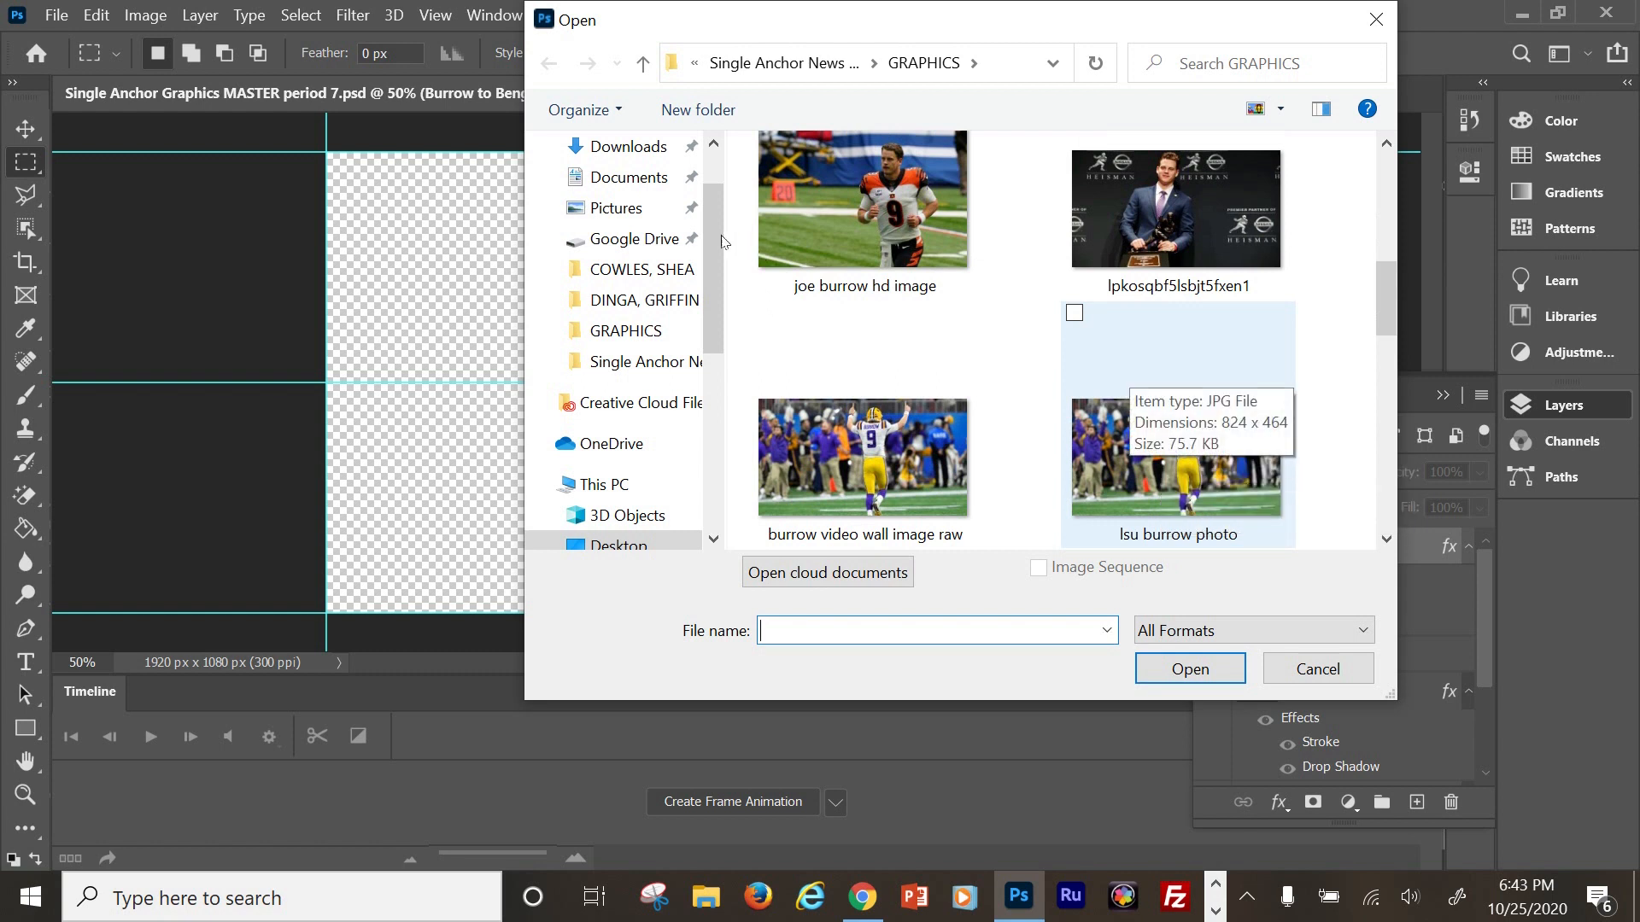
{"action": "left_click", "coordinate": [861, 225]}
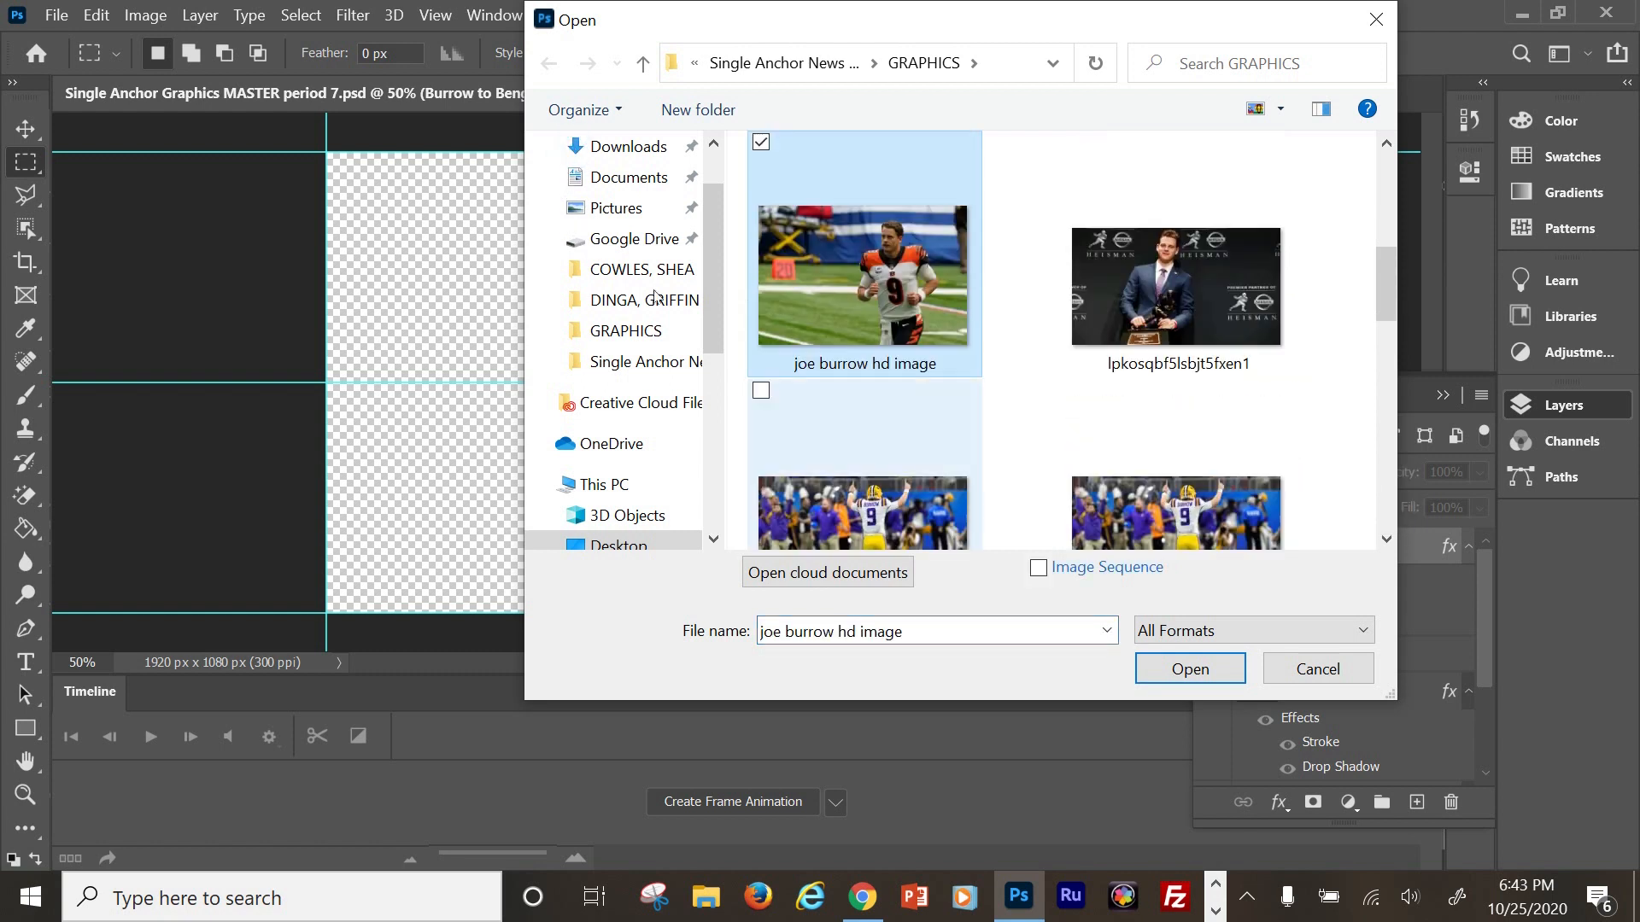
{"action": "key", "text": "Return"}
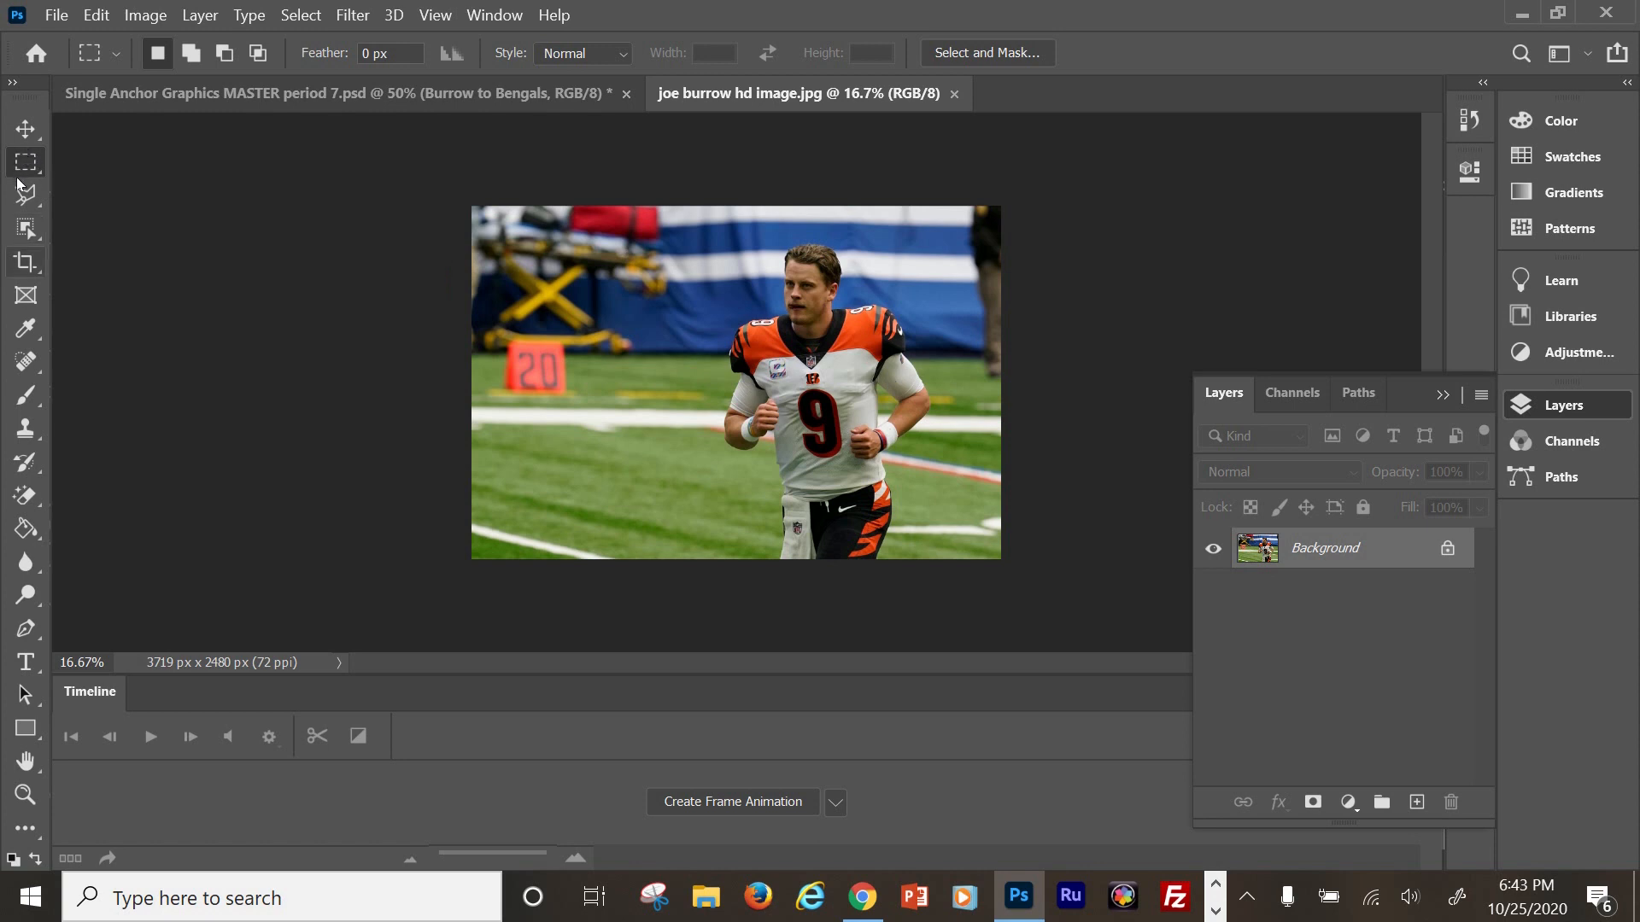
Crop the photo closer around the player to about 2603 x 2480 px, removing the side with the 20 yard marker.
{"action": "key", "text": "c"}
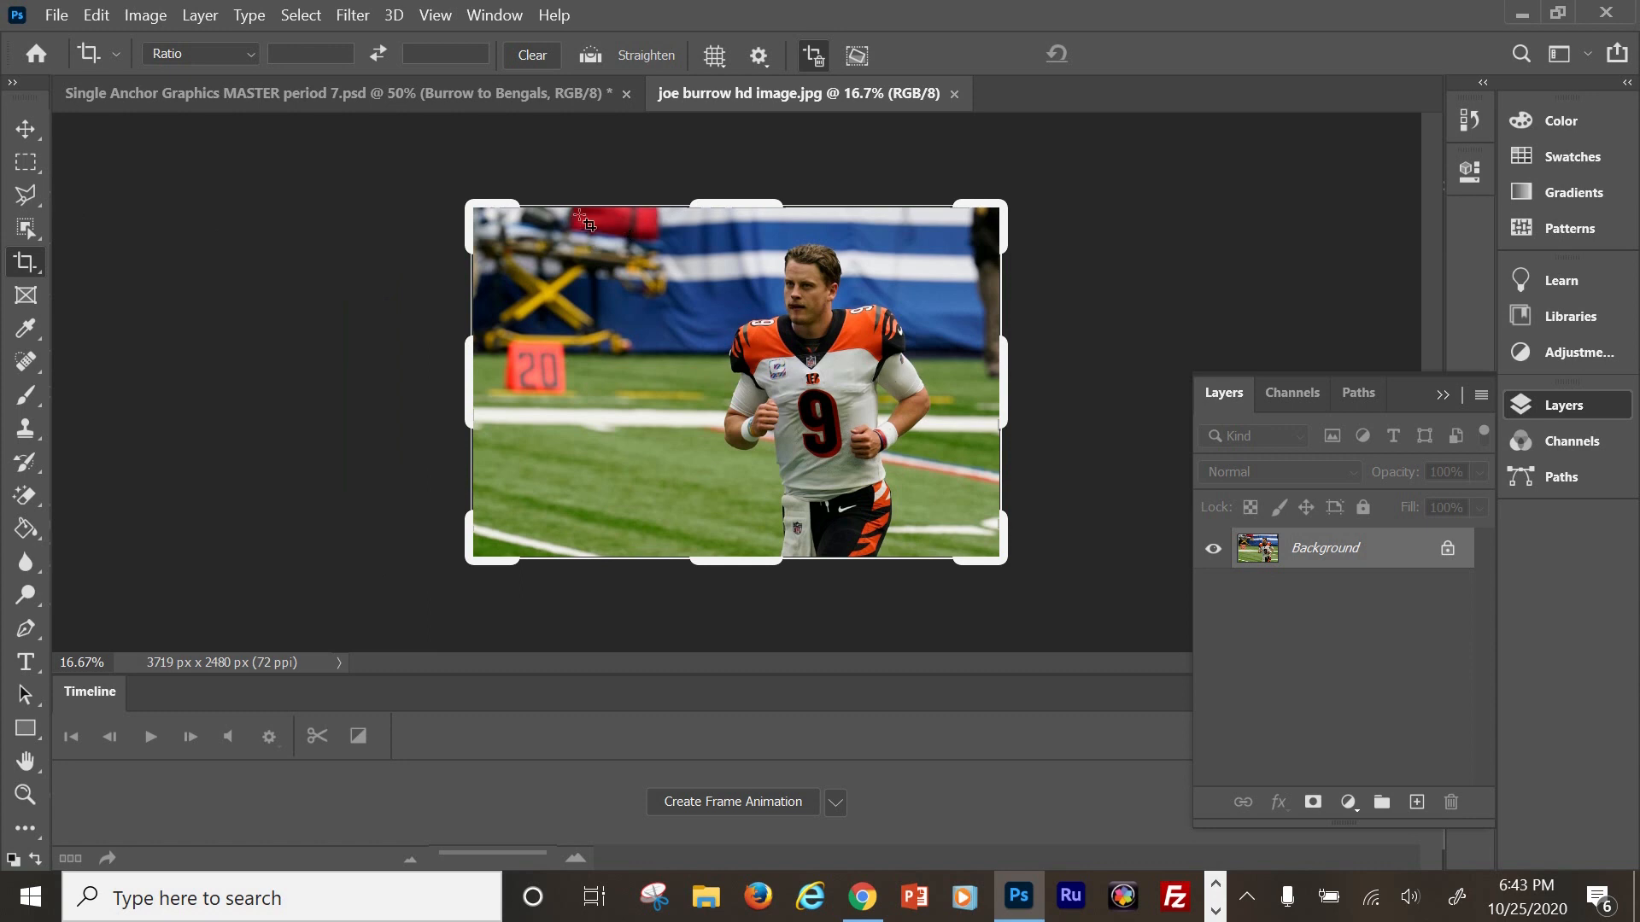
{"action": "left_click_drag", "start_coordinate": [306, 252], "coordinate": [358, 245]}
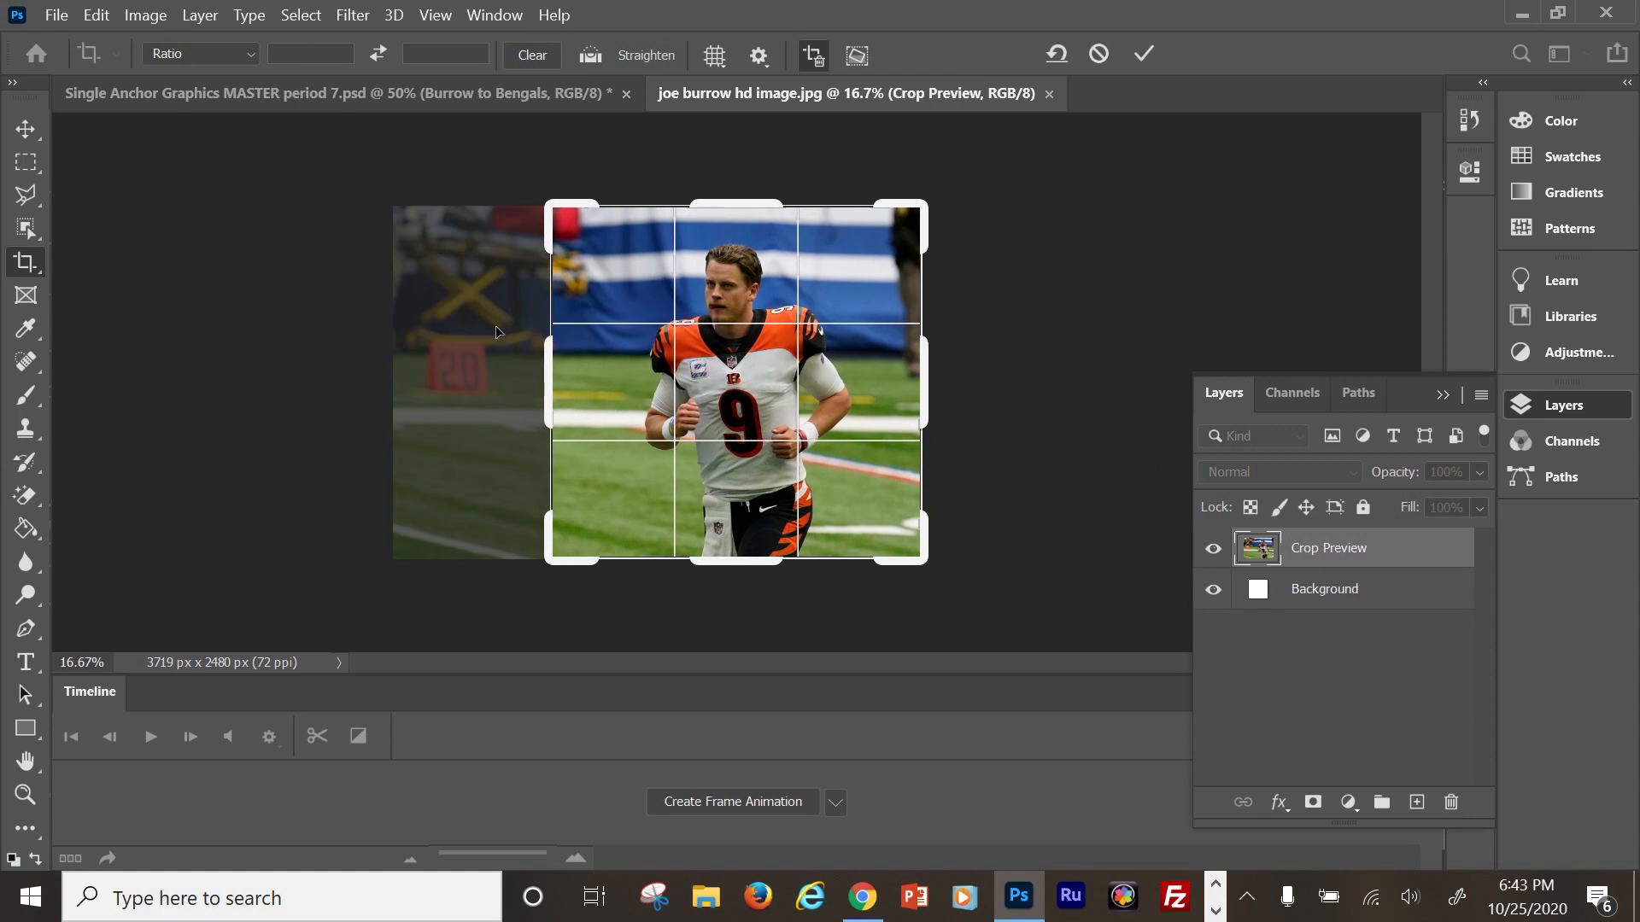
{"action": "left_click", "coordinate": [269, 158]}
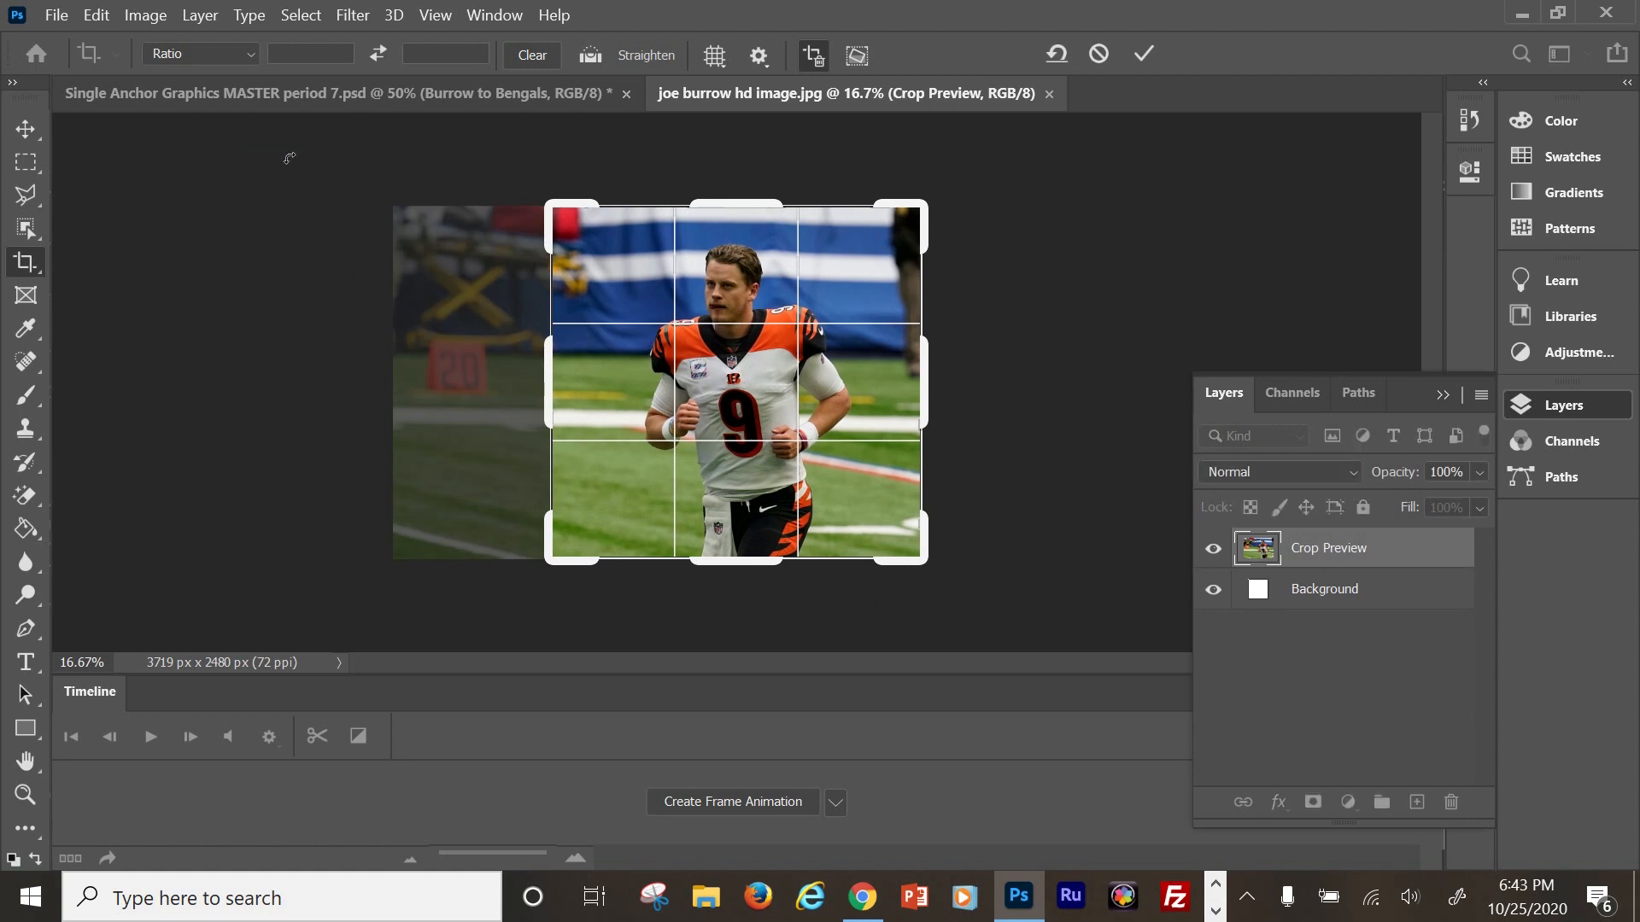
{"action": "left_click", "coordinate": [412, 175]}
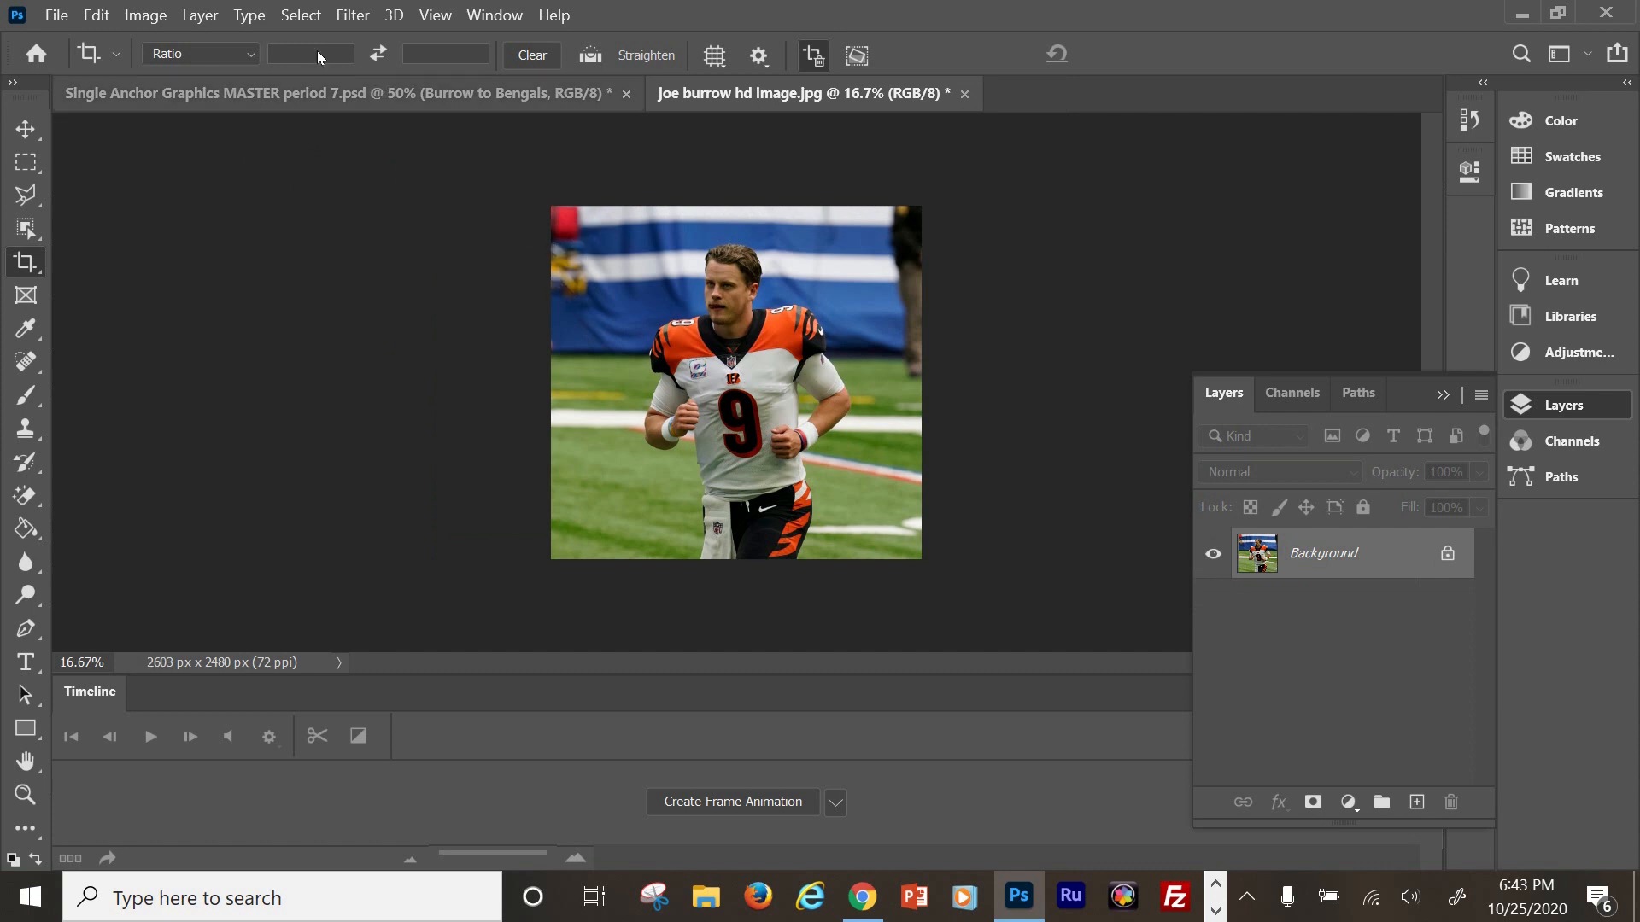
Copy the entire cropped photo and paste it into the Single Anchor Graphics MASTER document as a new layer.
{"action": "left_click", "coordinate": [301, 16]}
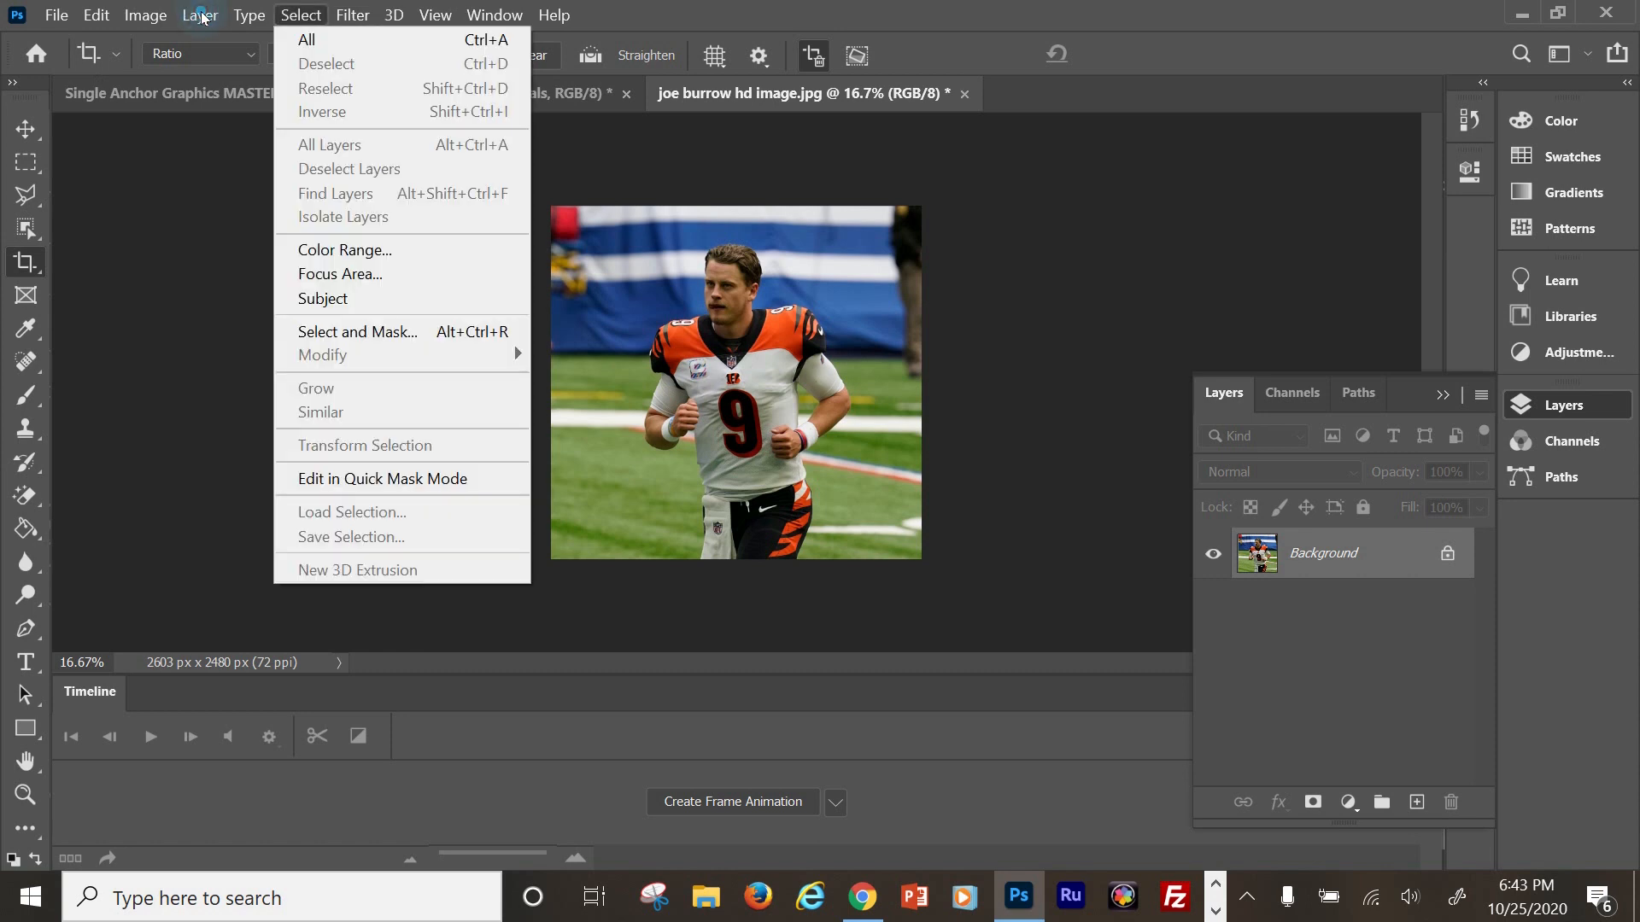
{"action": "left_click", "coordinate": [311, 40]}
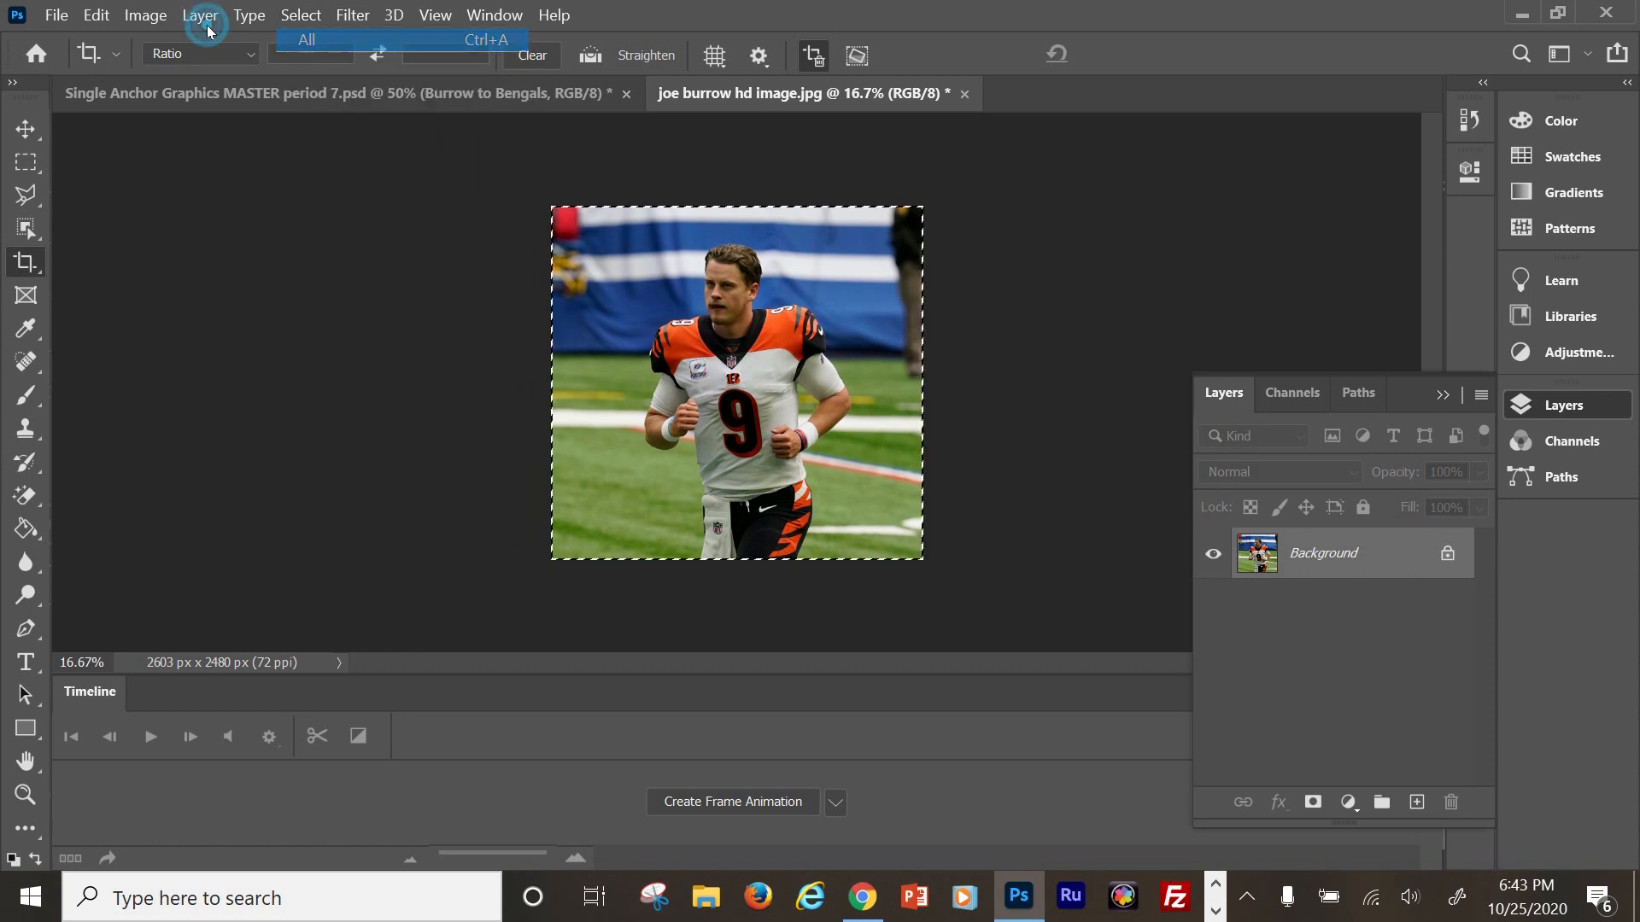
{"action": "left_click", "coordinate": [97, 16]}
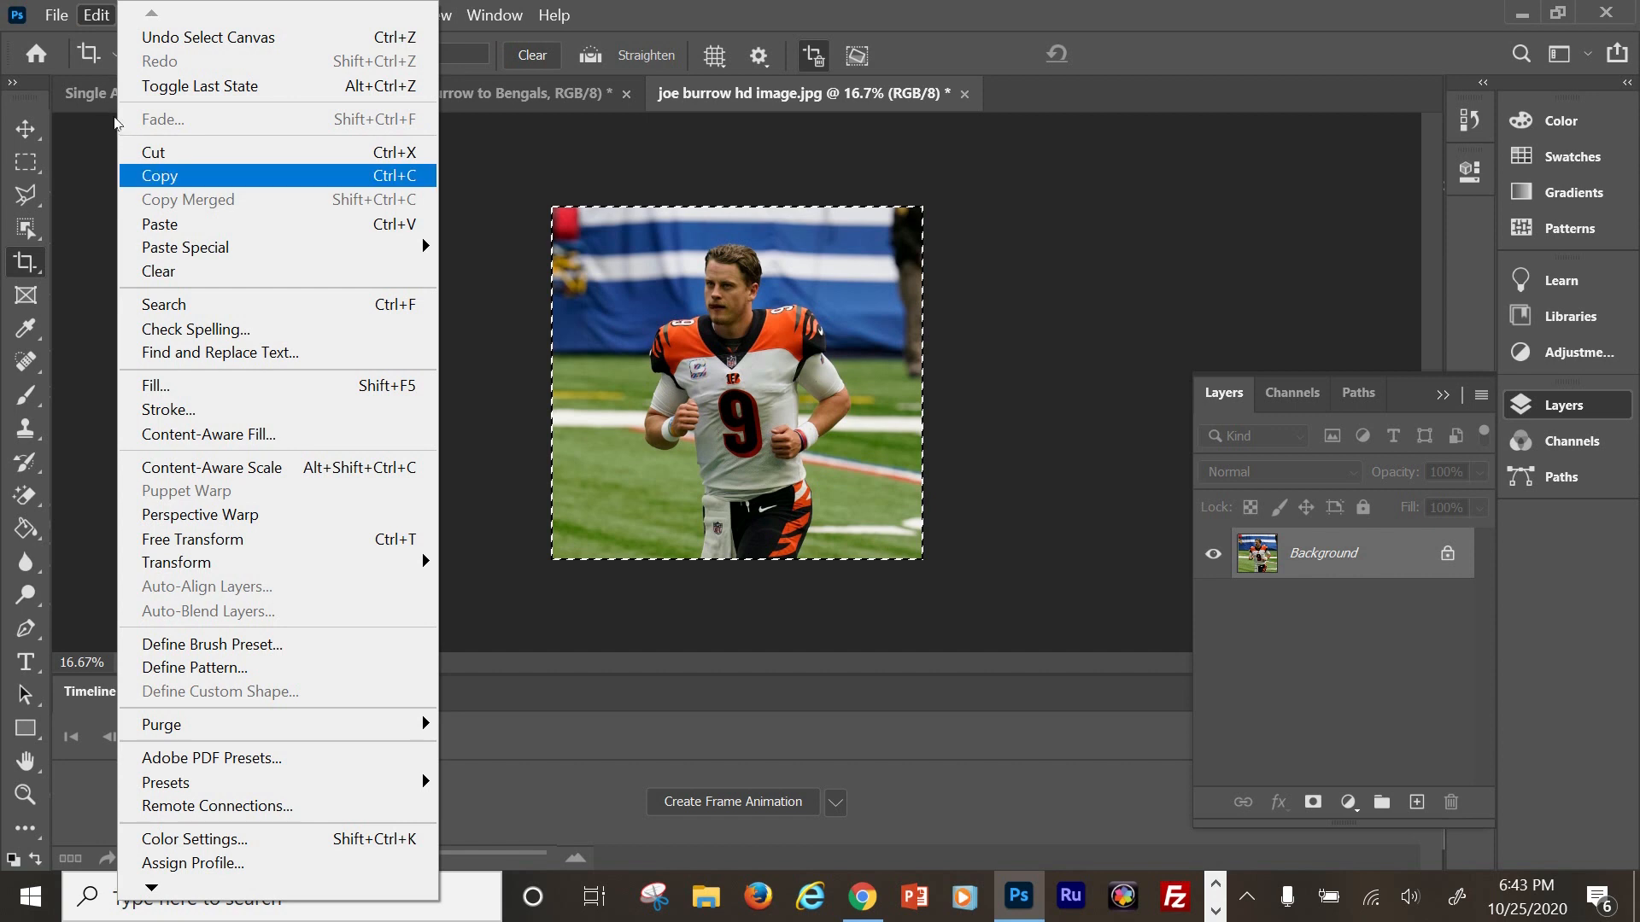
{"action": "left_click", "coordinate": [169, 176]}
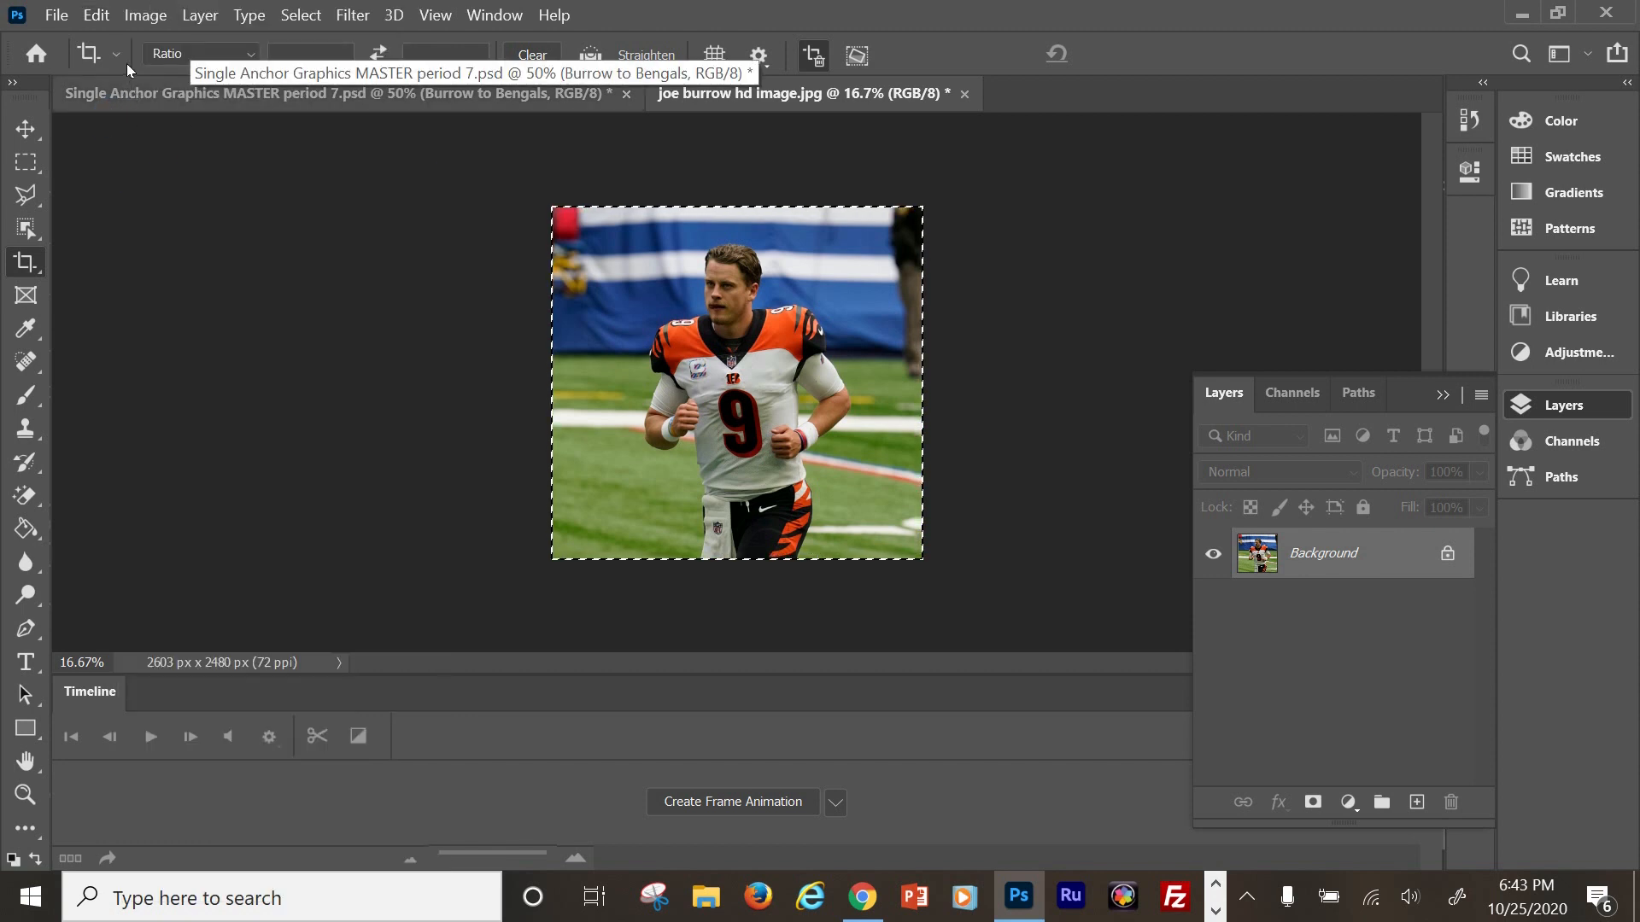
{"action": "left_click", "coordinate": [190, 93]}
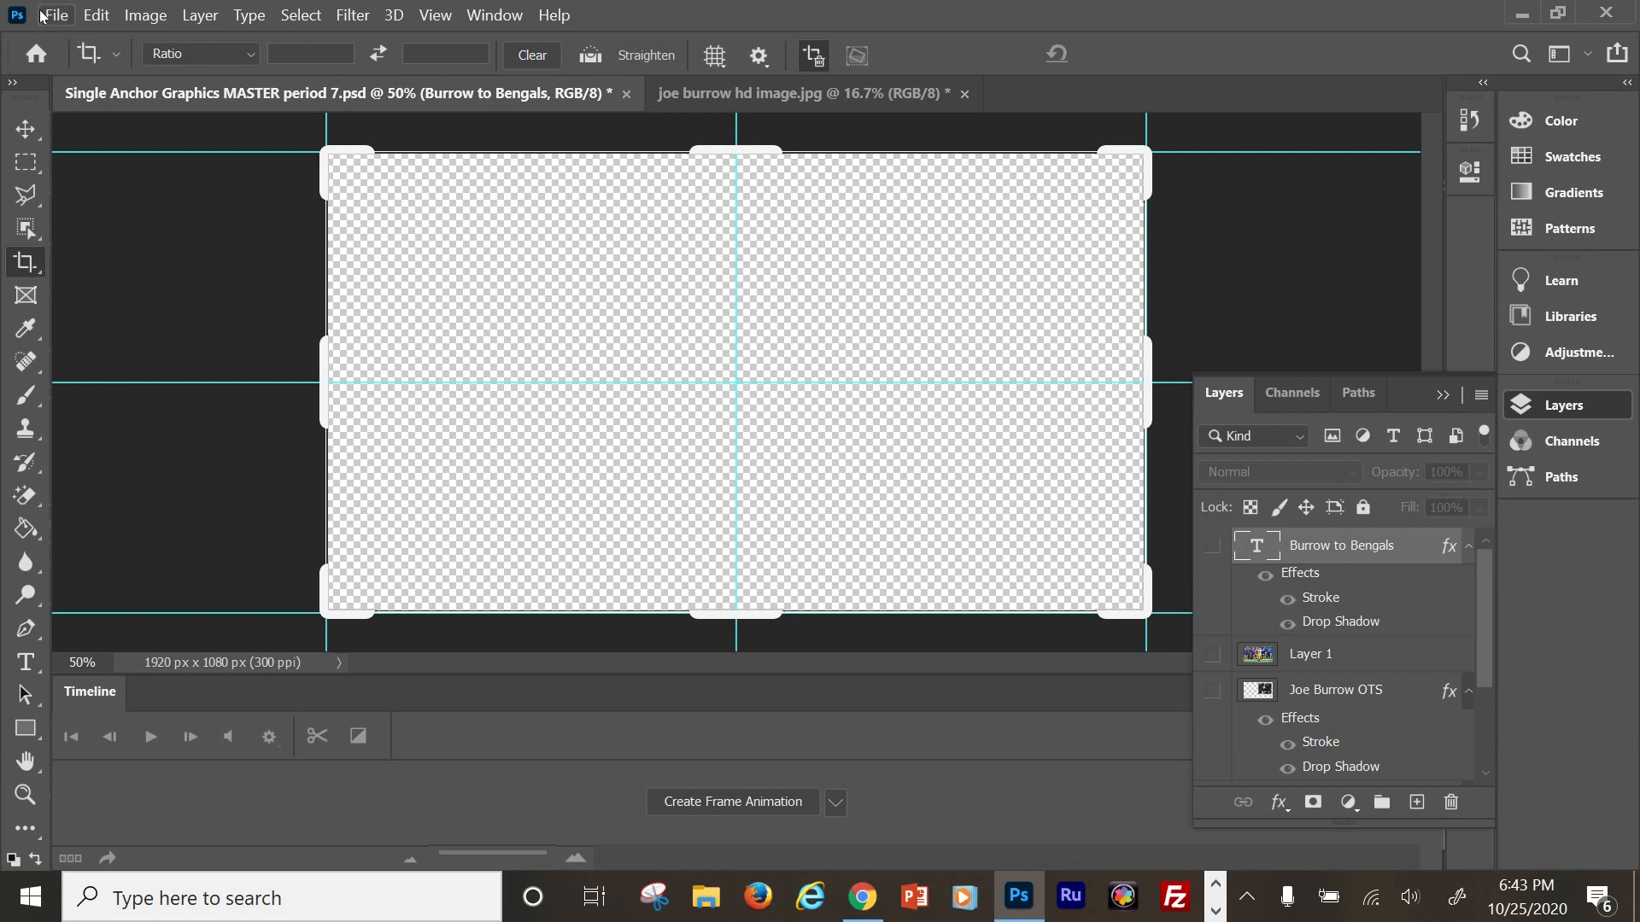
{"action": "left_click", "coordinate": [94, 16]}
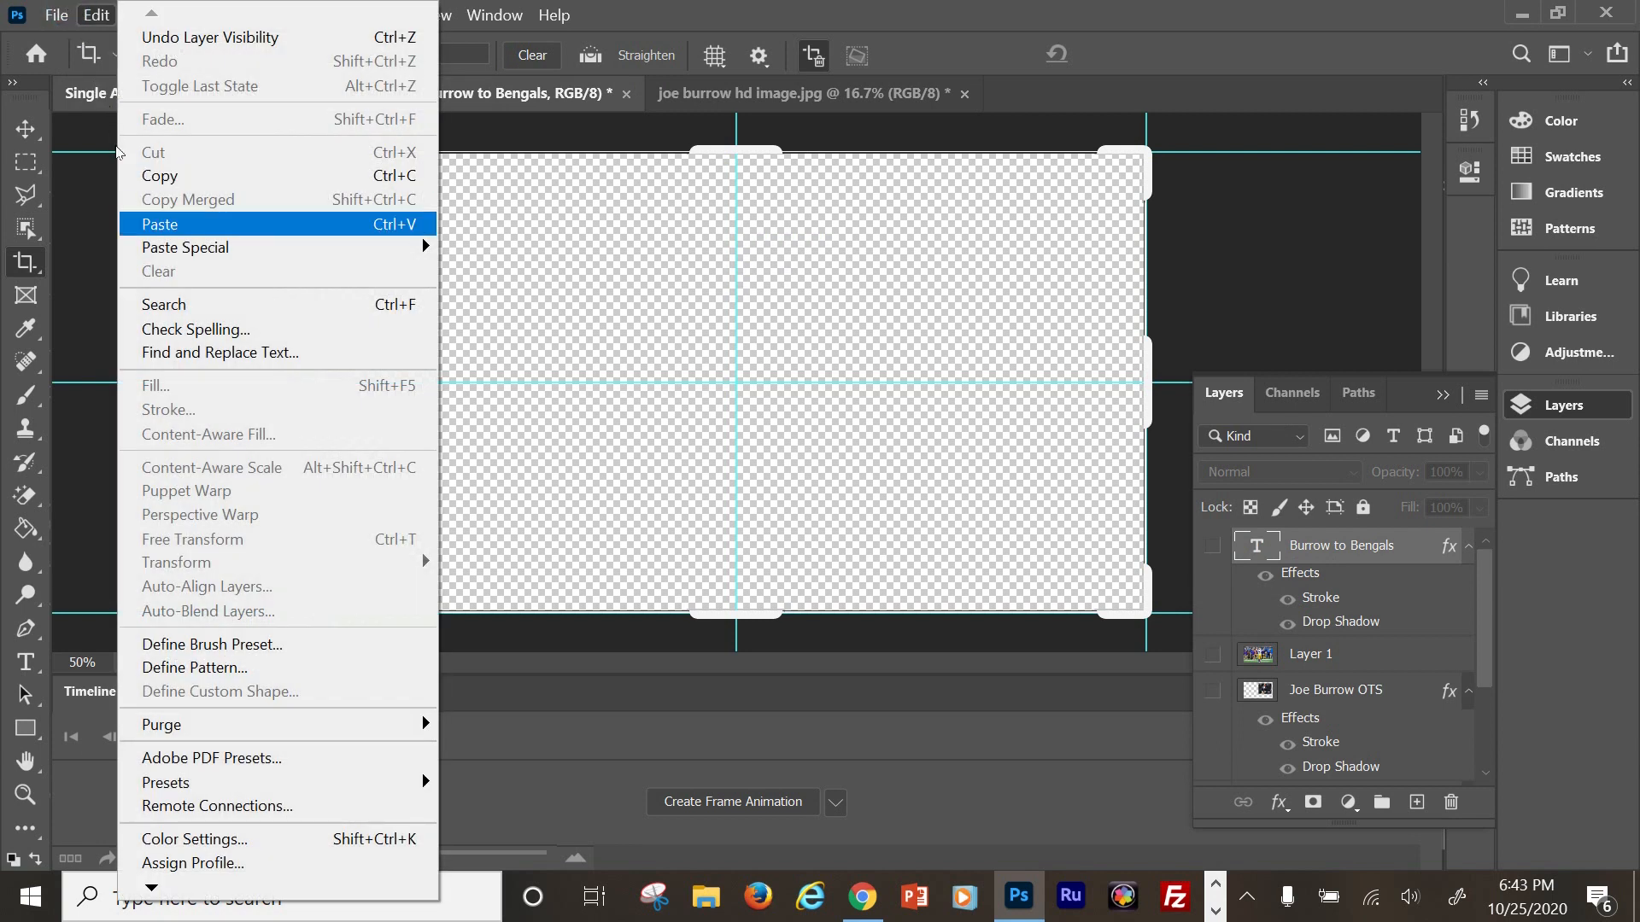
{"action": "left_click", "coordinate": [160, 224]}
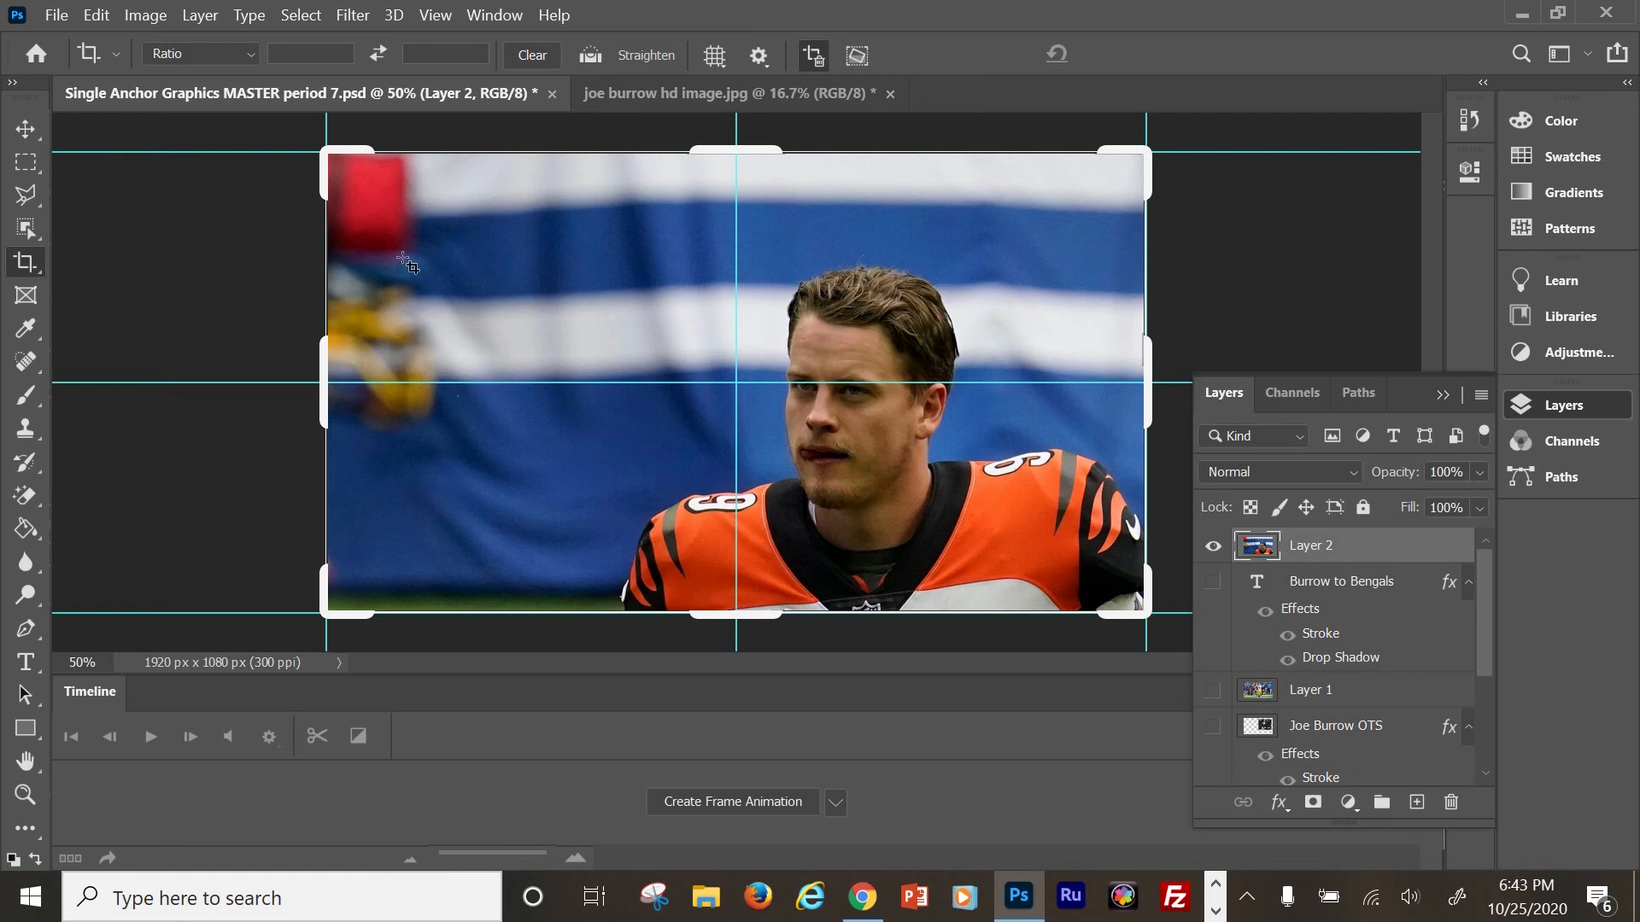
Scale the pasted player photo proportionally to 32% with Free Transform so it fits within the canvas, and apply it.
{"action": "left_click", "coordinate": [25, 161]}
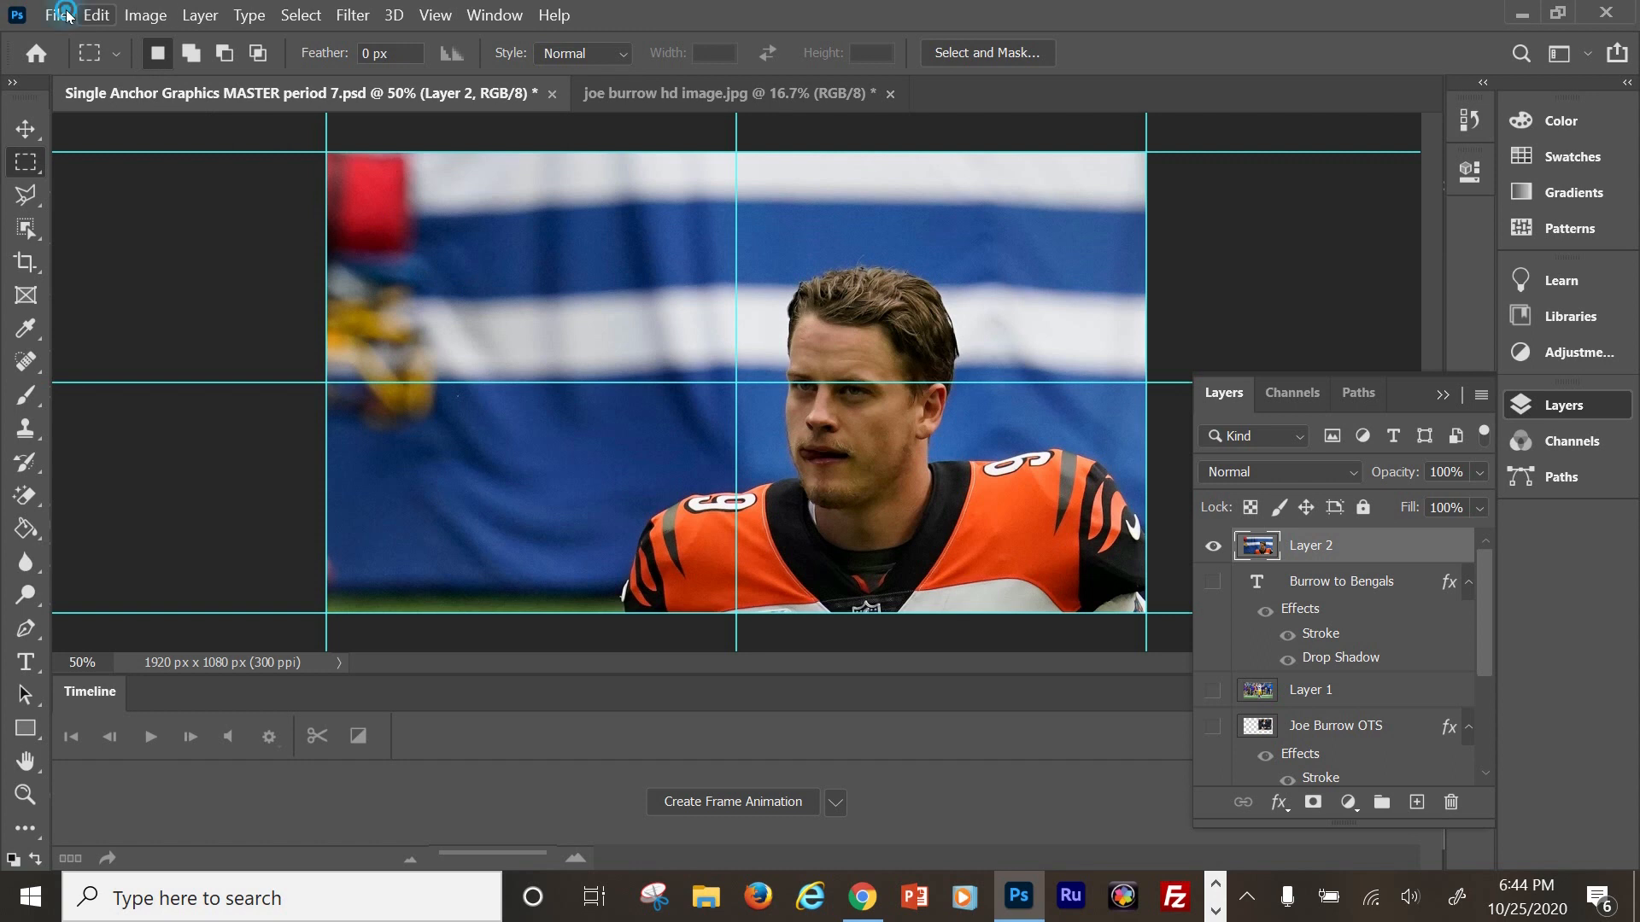
{"action": "left_click", "coordinate": [97, 15]}
{"action": "key", "text": "Down"}
{"action": "key", "text": "Down"}
{"action": "key", "text": "Down"}
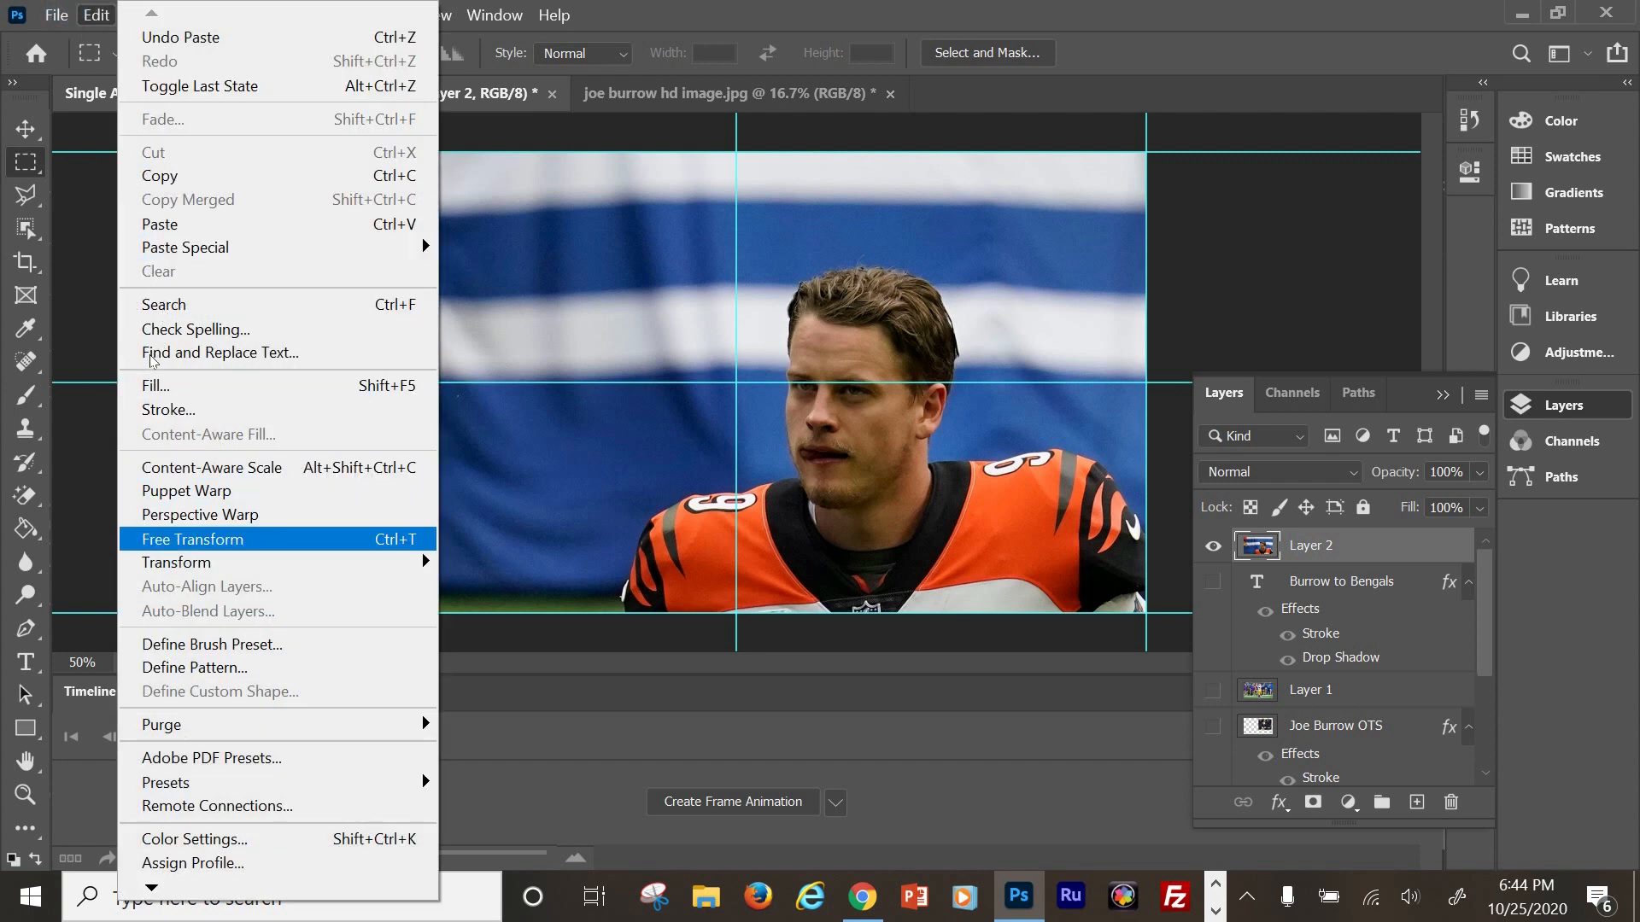
{"action": "key", "text": "Down"}
{"action": "key", "text": "Up"}
{"action": "key", "text": "Up"}
{"action": "key", "text": "Down"}
{"action": "key", "text": "Return"}
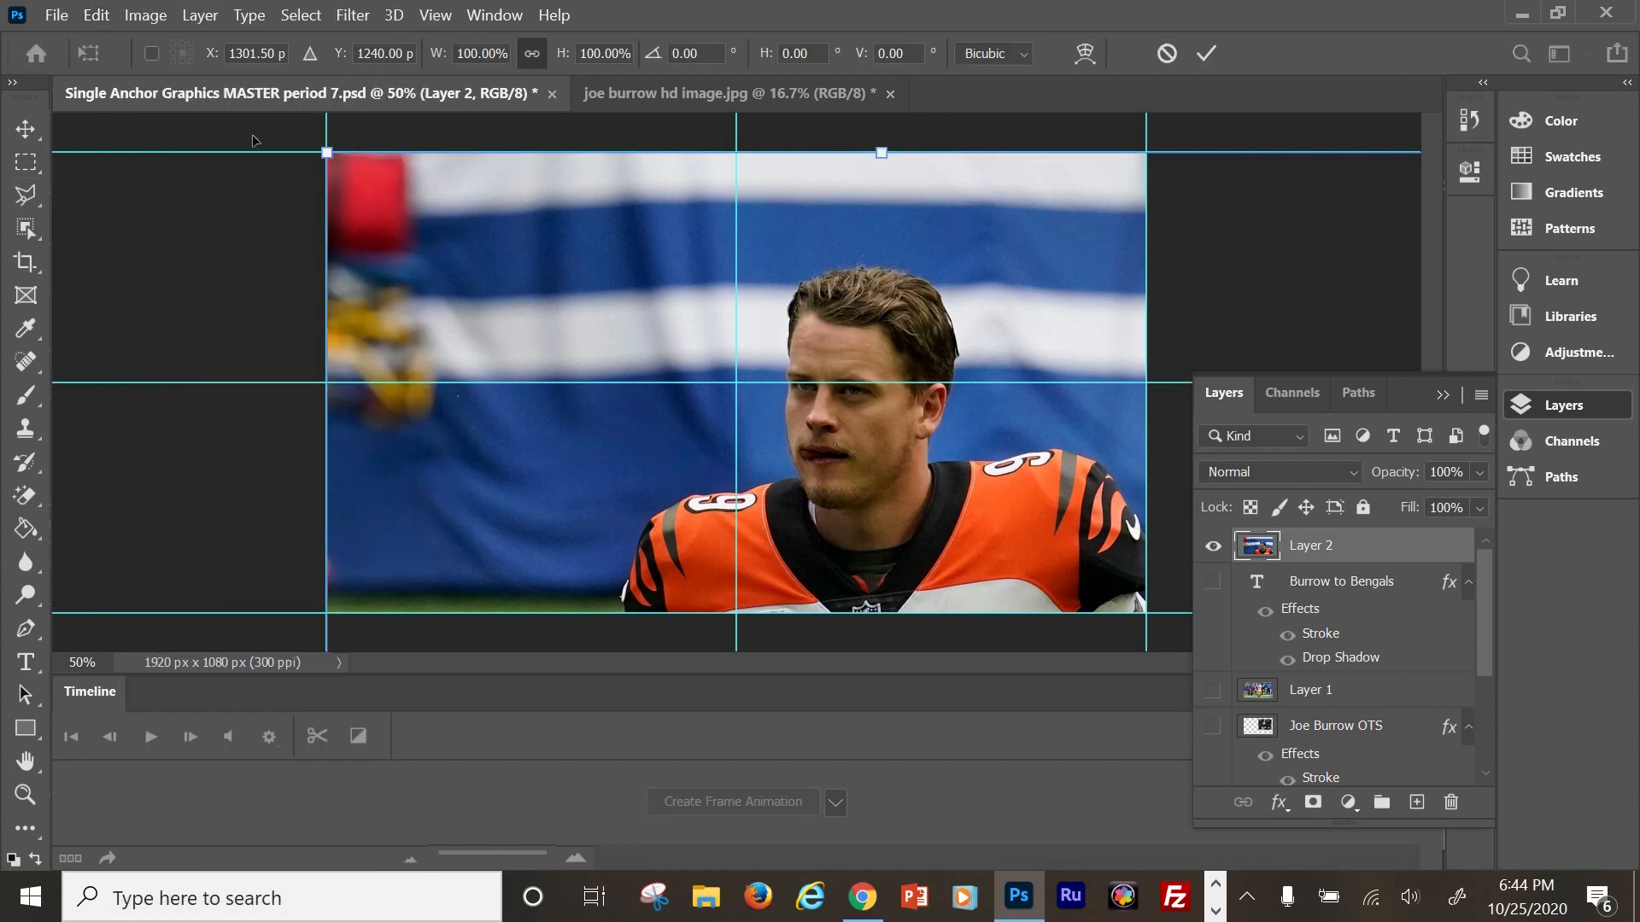
{"action": "key", "text": "alt+v"}
{"action": "key", "text": "f"}
{"action": "key", "text": "f"}
{"action": "key", "text": "Up"}
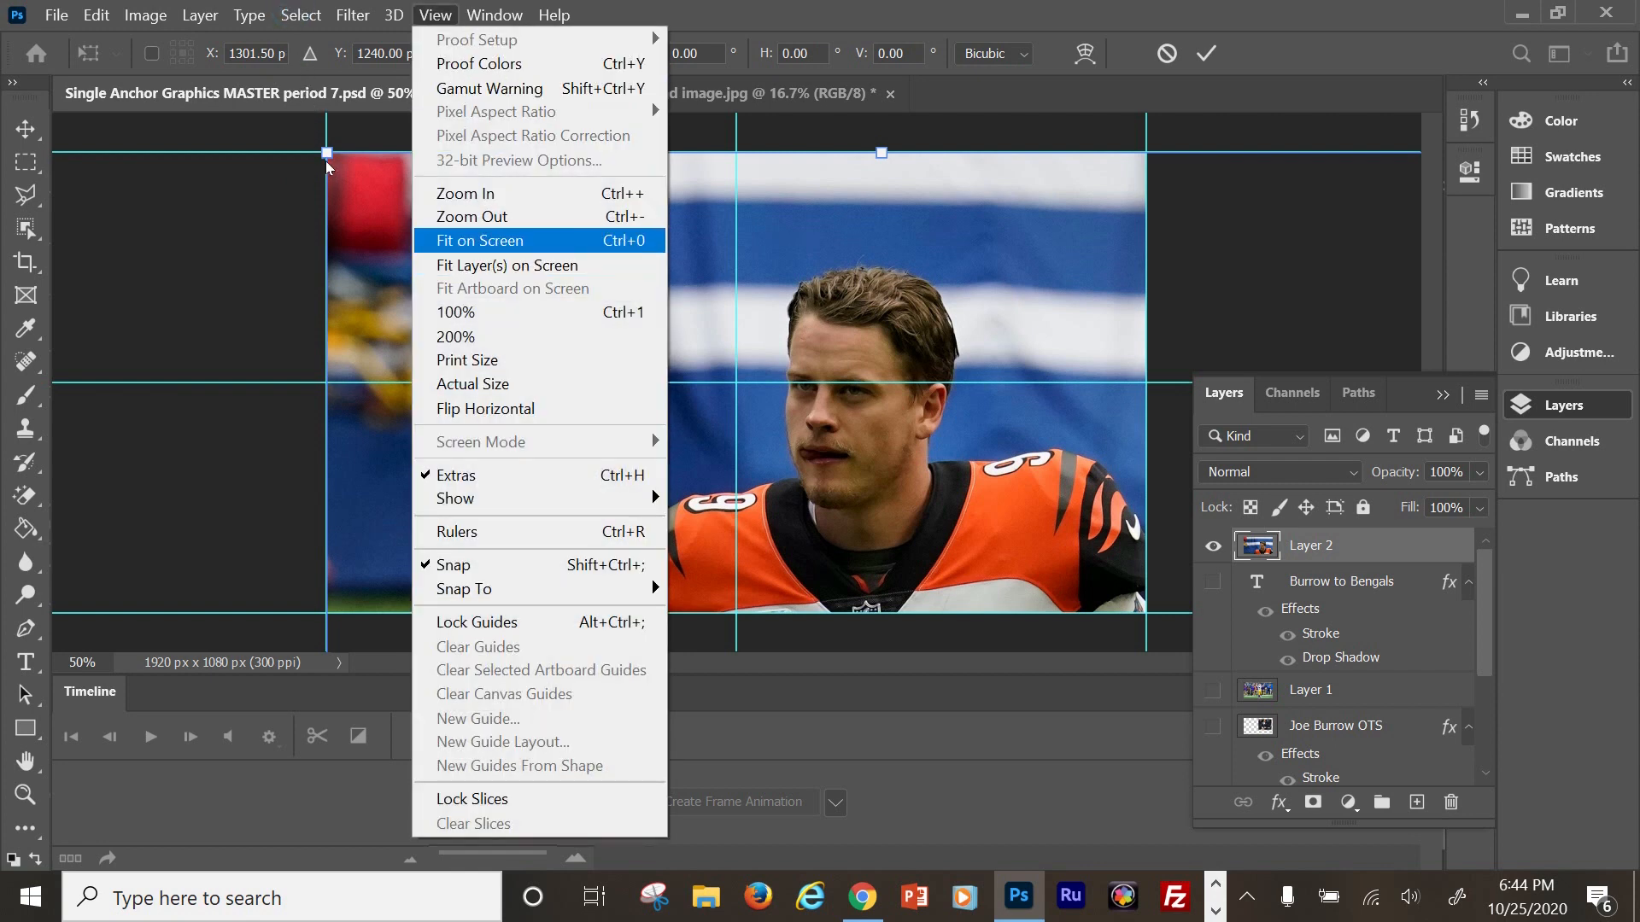
{"action": "key", "text": "Return"}
{"action": "left_click_drag", "start_coordinate": [597, 383], "coordinate": [485, 255]}
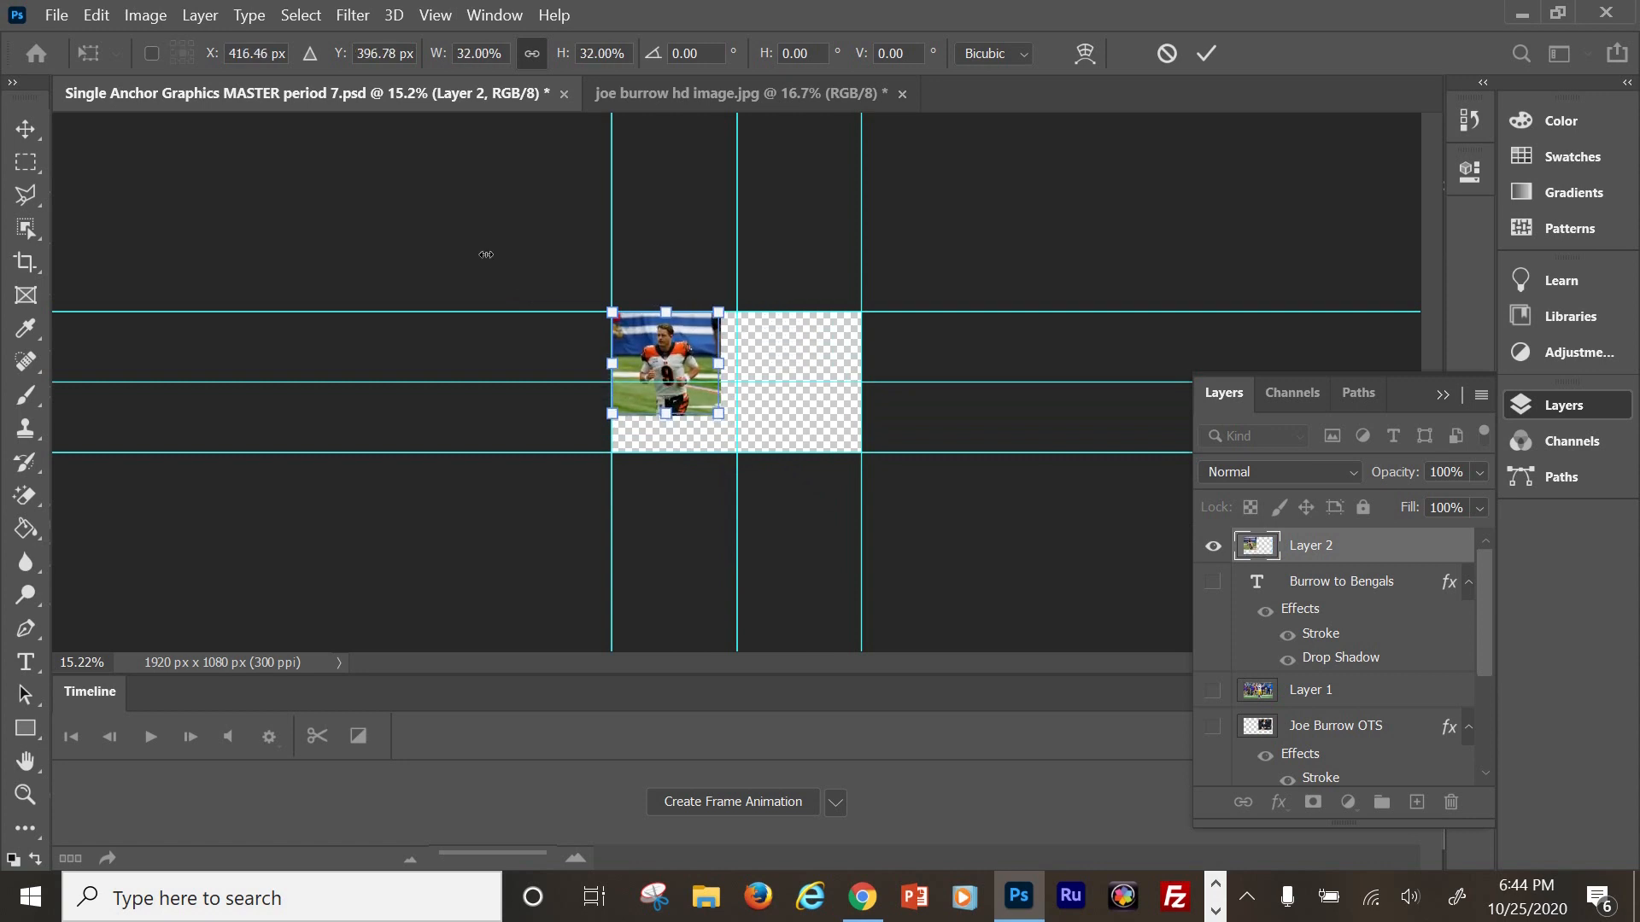
{"action": "left_click", "coordinate": [26, 161]}
Move the player photo with Free Transform inside the canvas's upper-left area, centred at about X 504 px, Y 462 px, and apply it.
{"action": "left_click", "coordinate": [435, 14]}
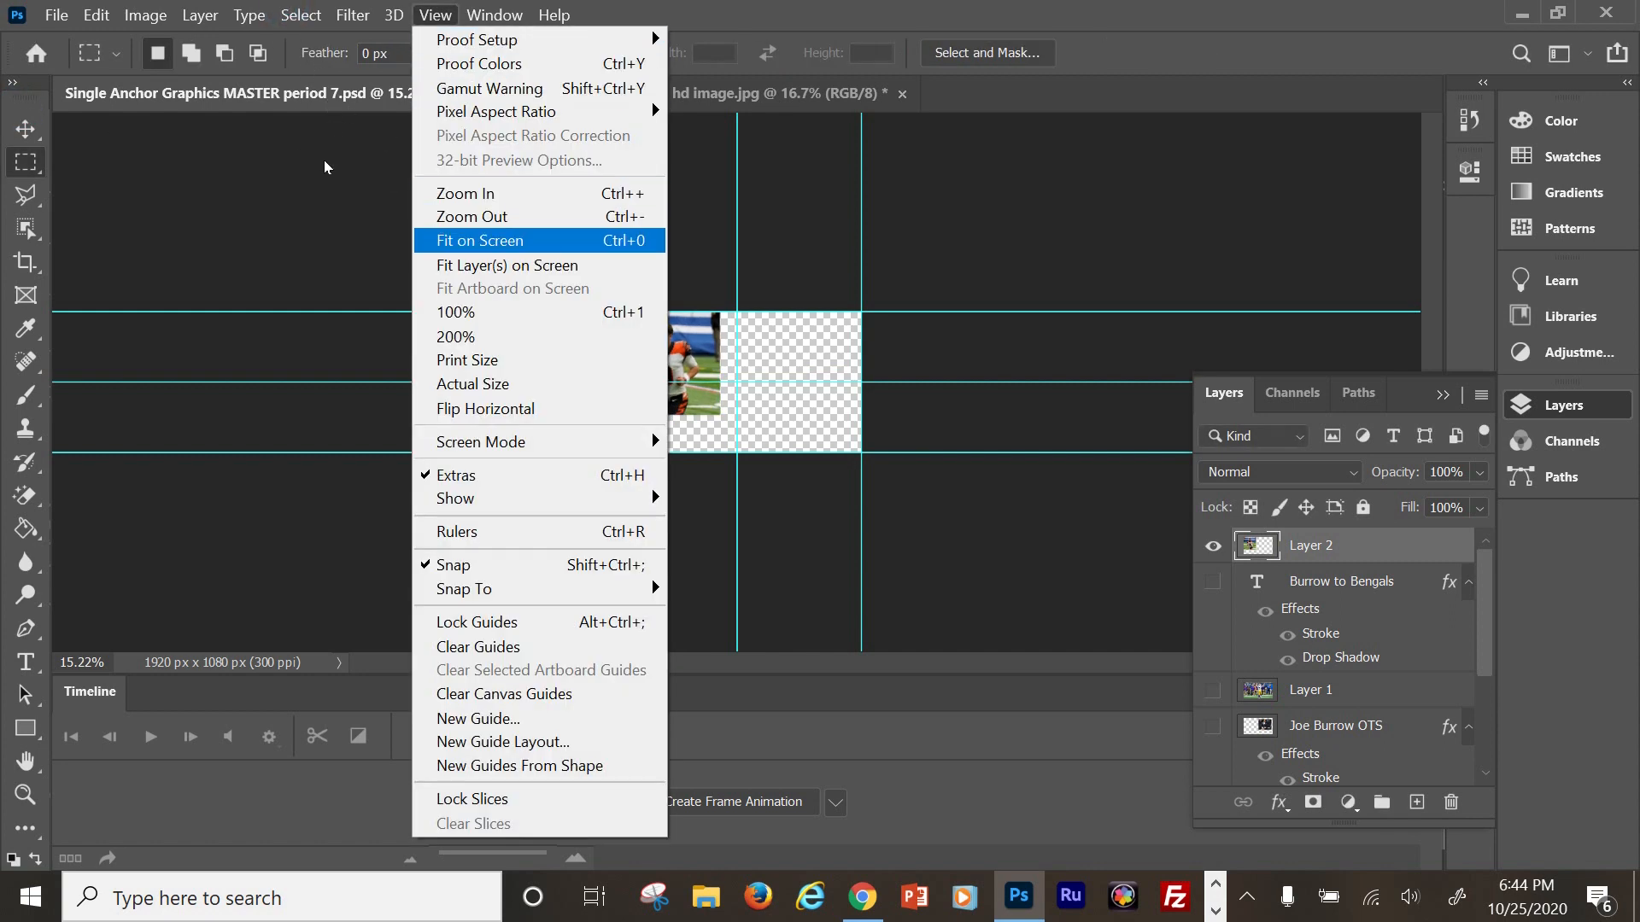
{"action": "key", "text": "Return"}
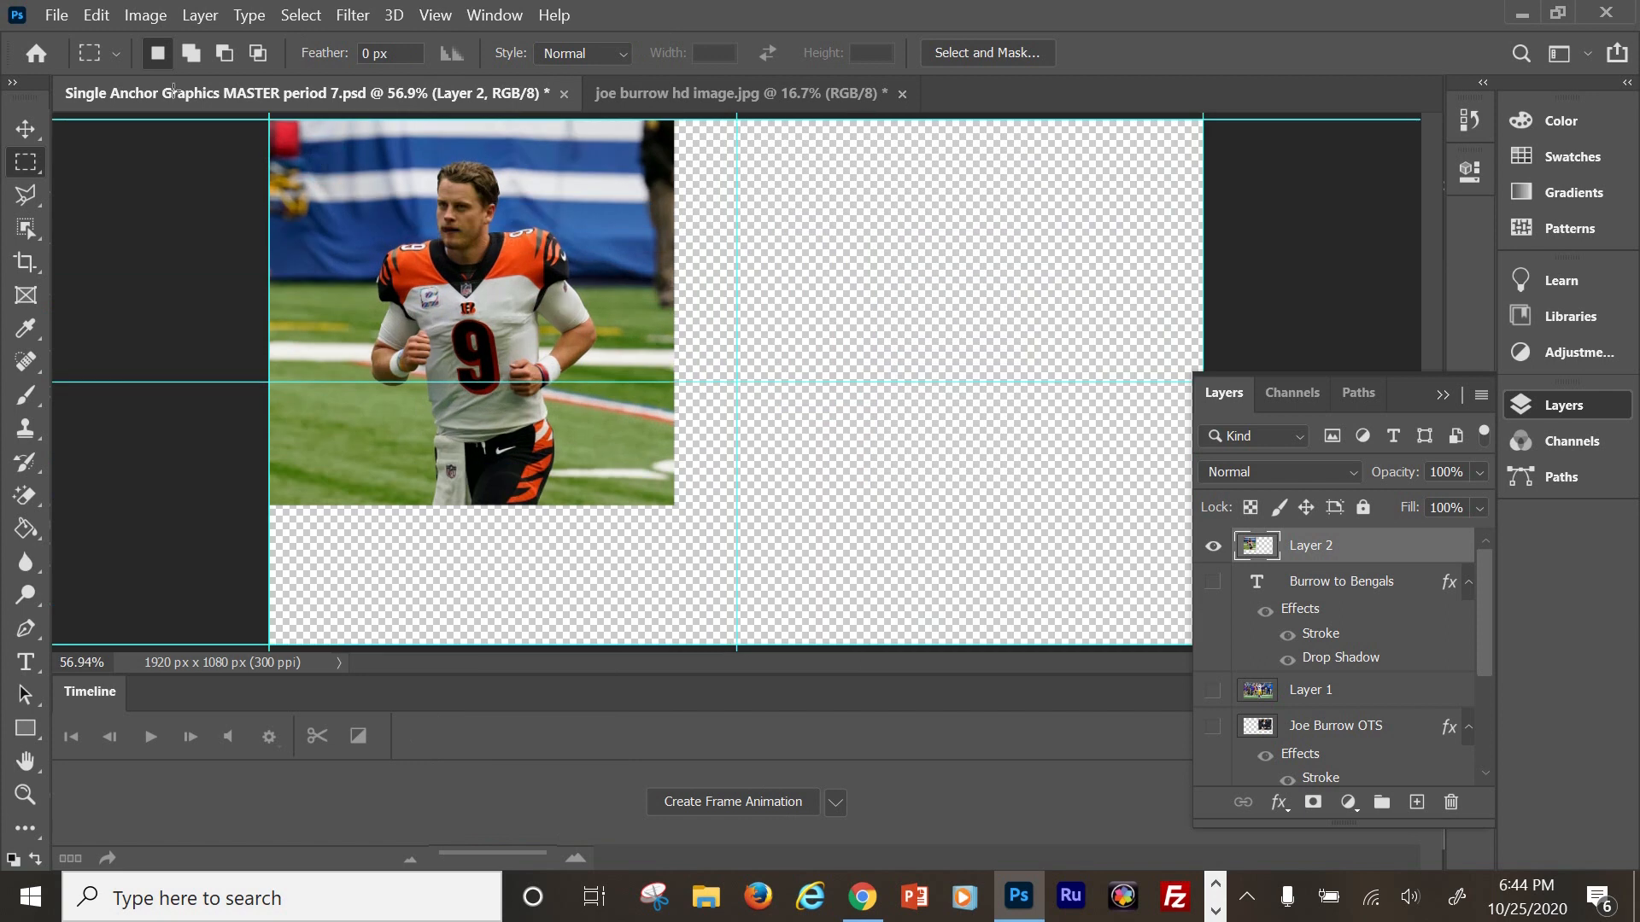
{"action": "left_click", "coordinate": [96, 15]}
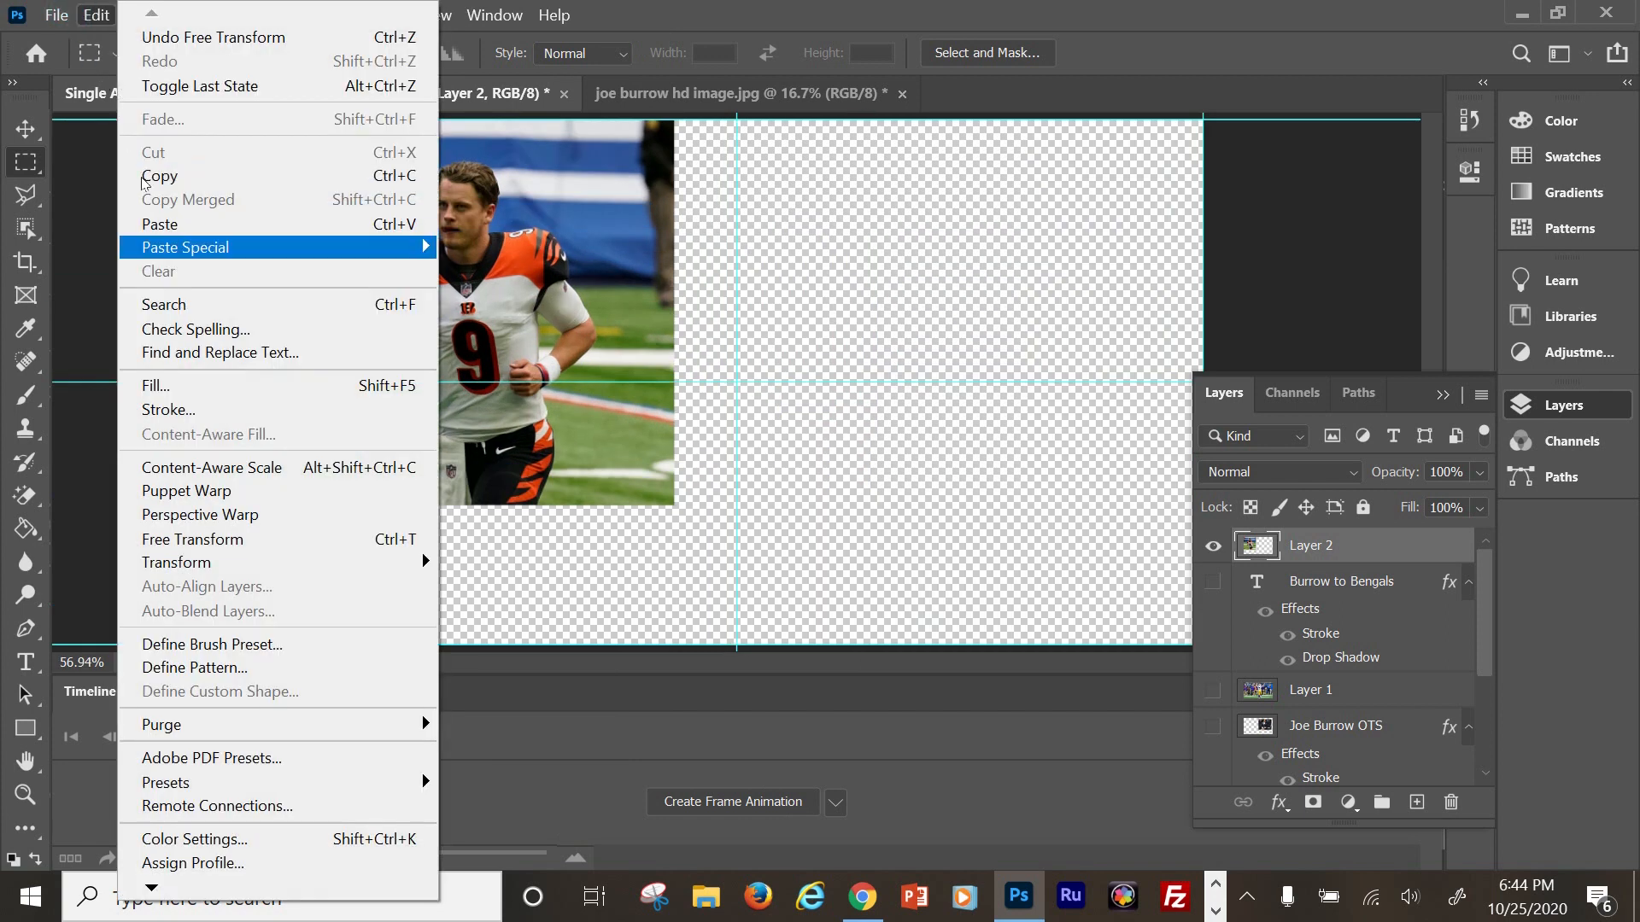
{"action": "left_click", "coordinate": [192, 539]}
{"action": "left_click_drag", "start_coordinate": [284, 181], "coordinate": [605, 193]}
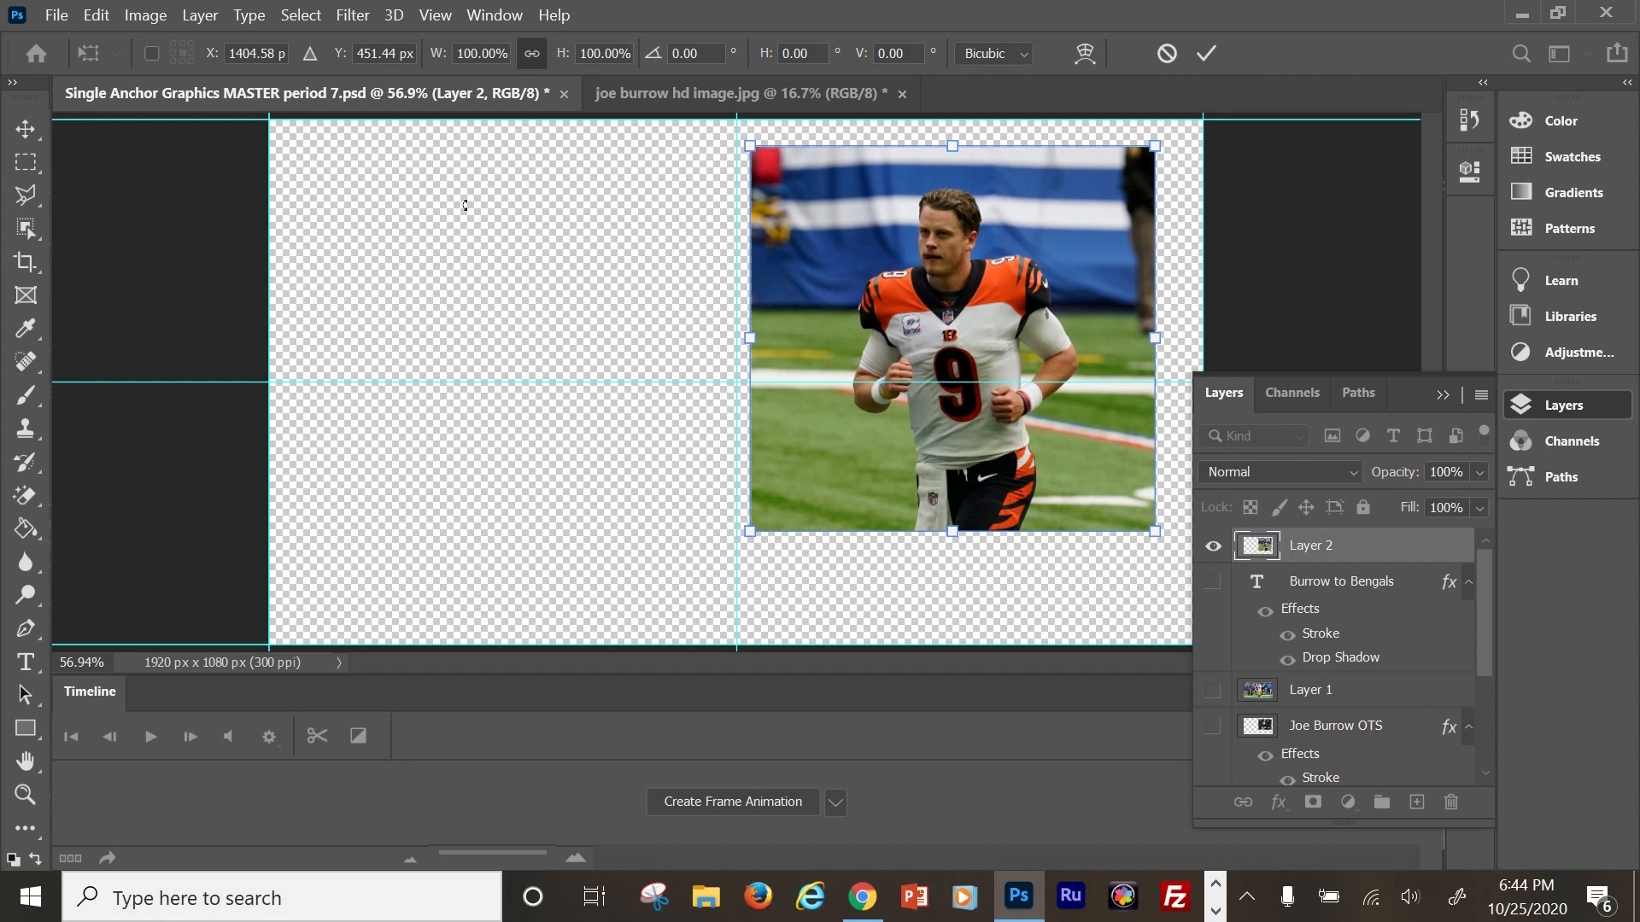
{"action": "left_click_drag", "start_coordinate": [612, 194], "coordinate": [319, 193]}
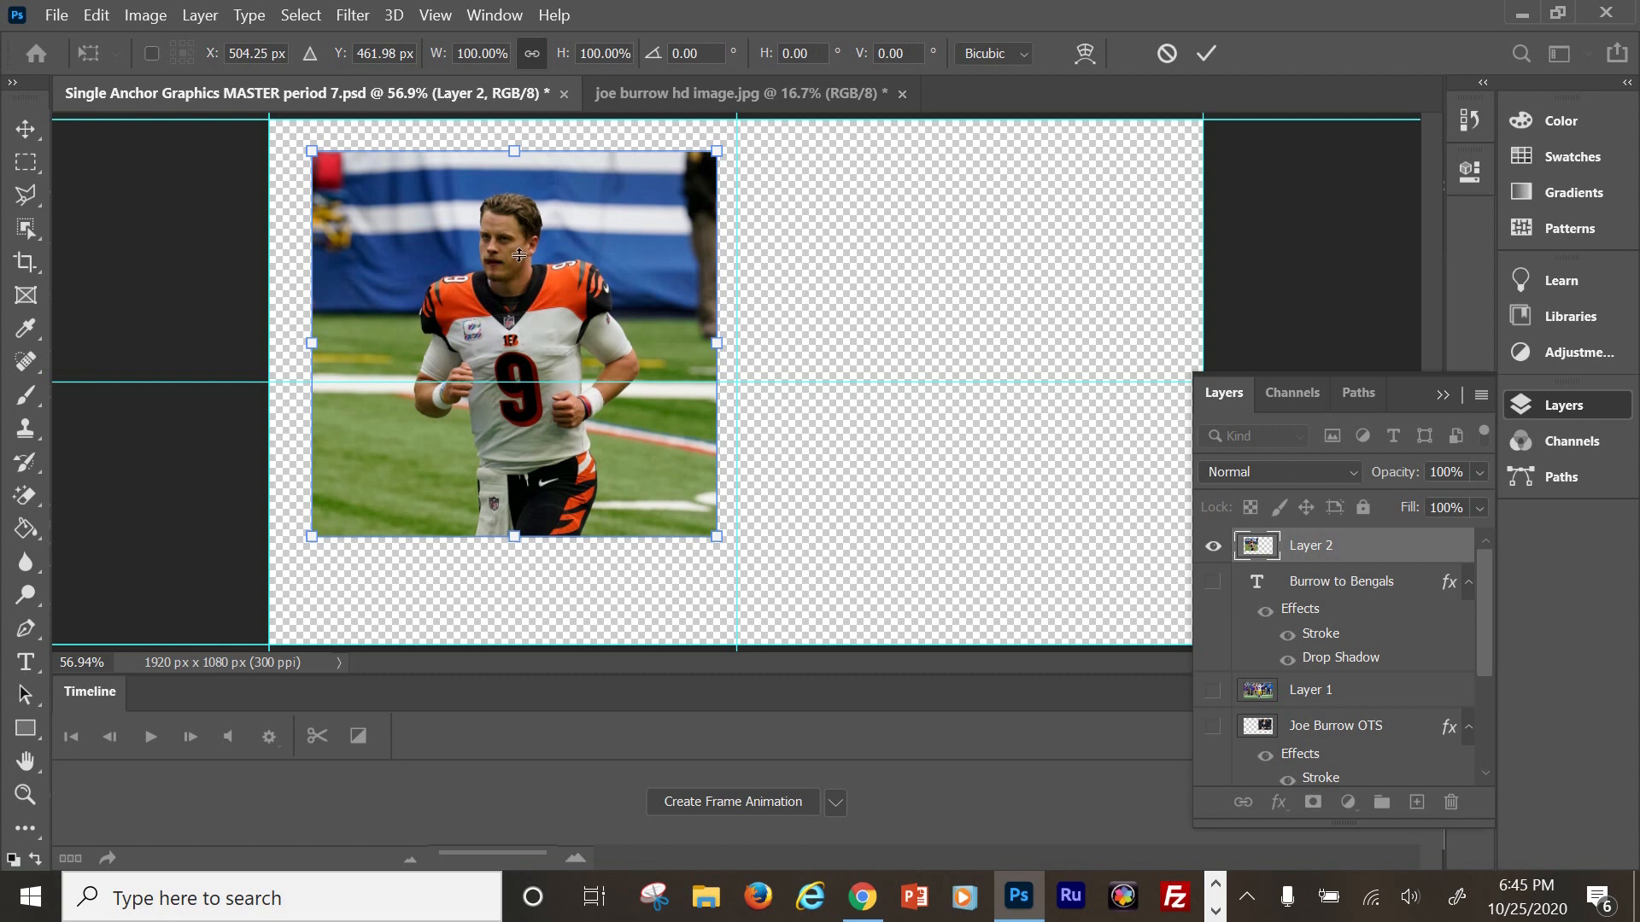
{"action": "left_click", "coordinate": [24, 162]}
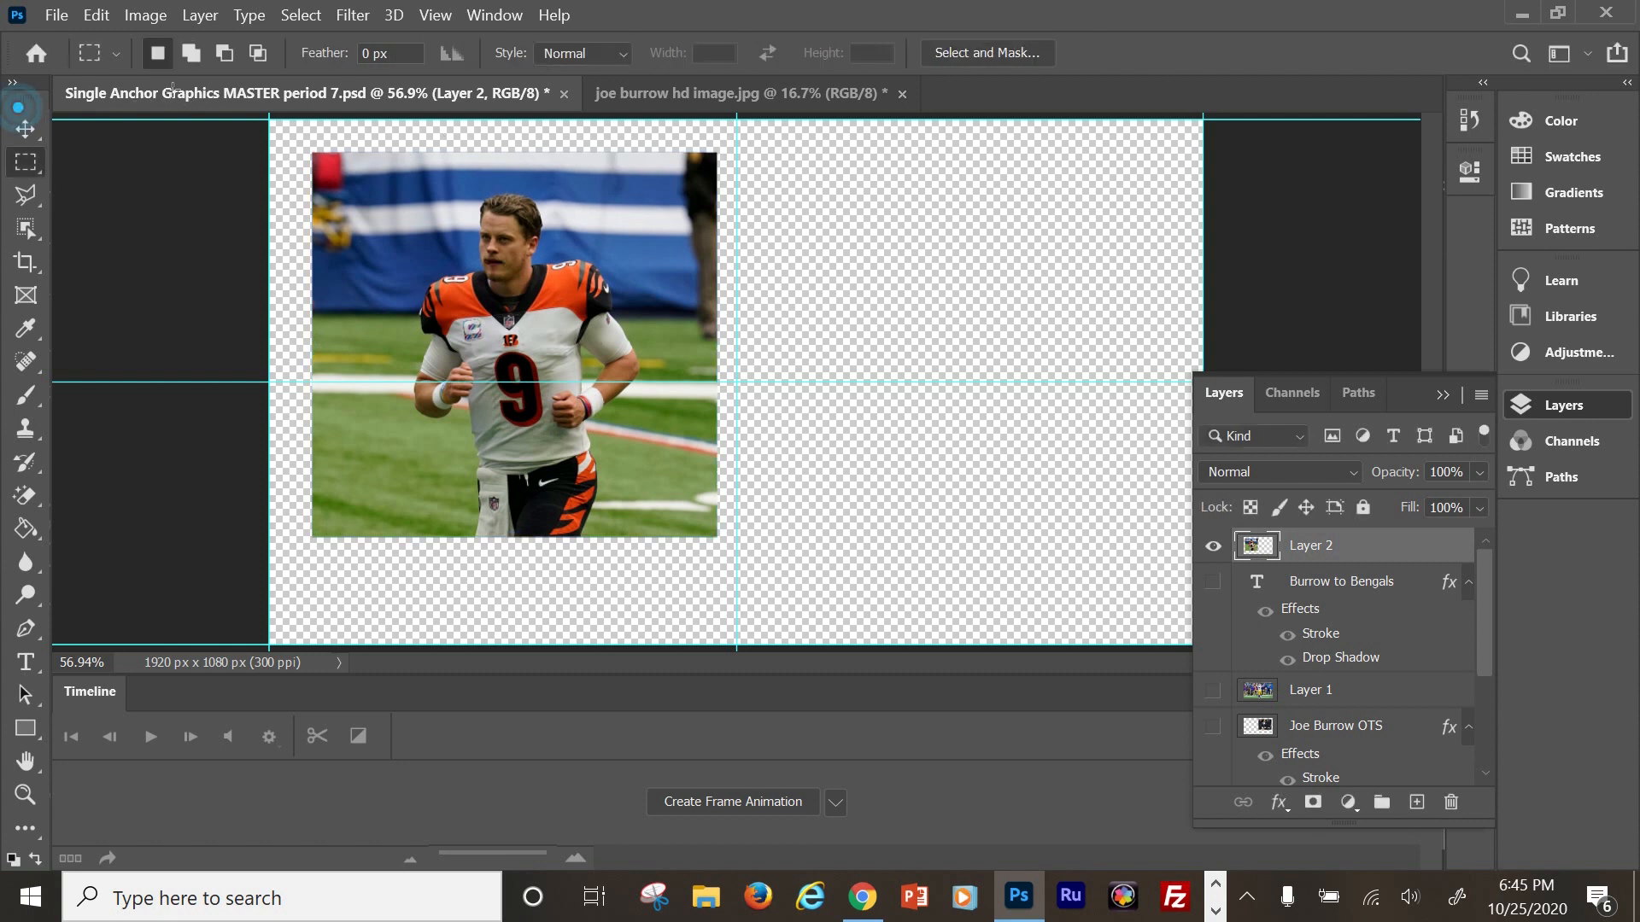
Create a new guide layout with 2 columns and 2 rows, both with a 0 px gutter.
{"action": "left_click", "coordinate": [432, 15]}
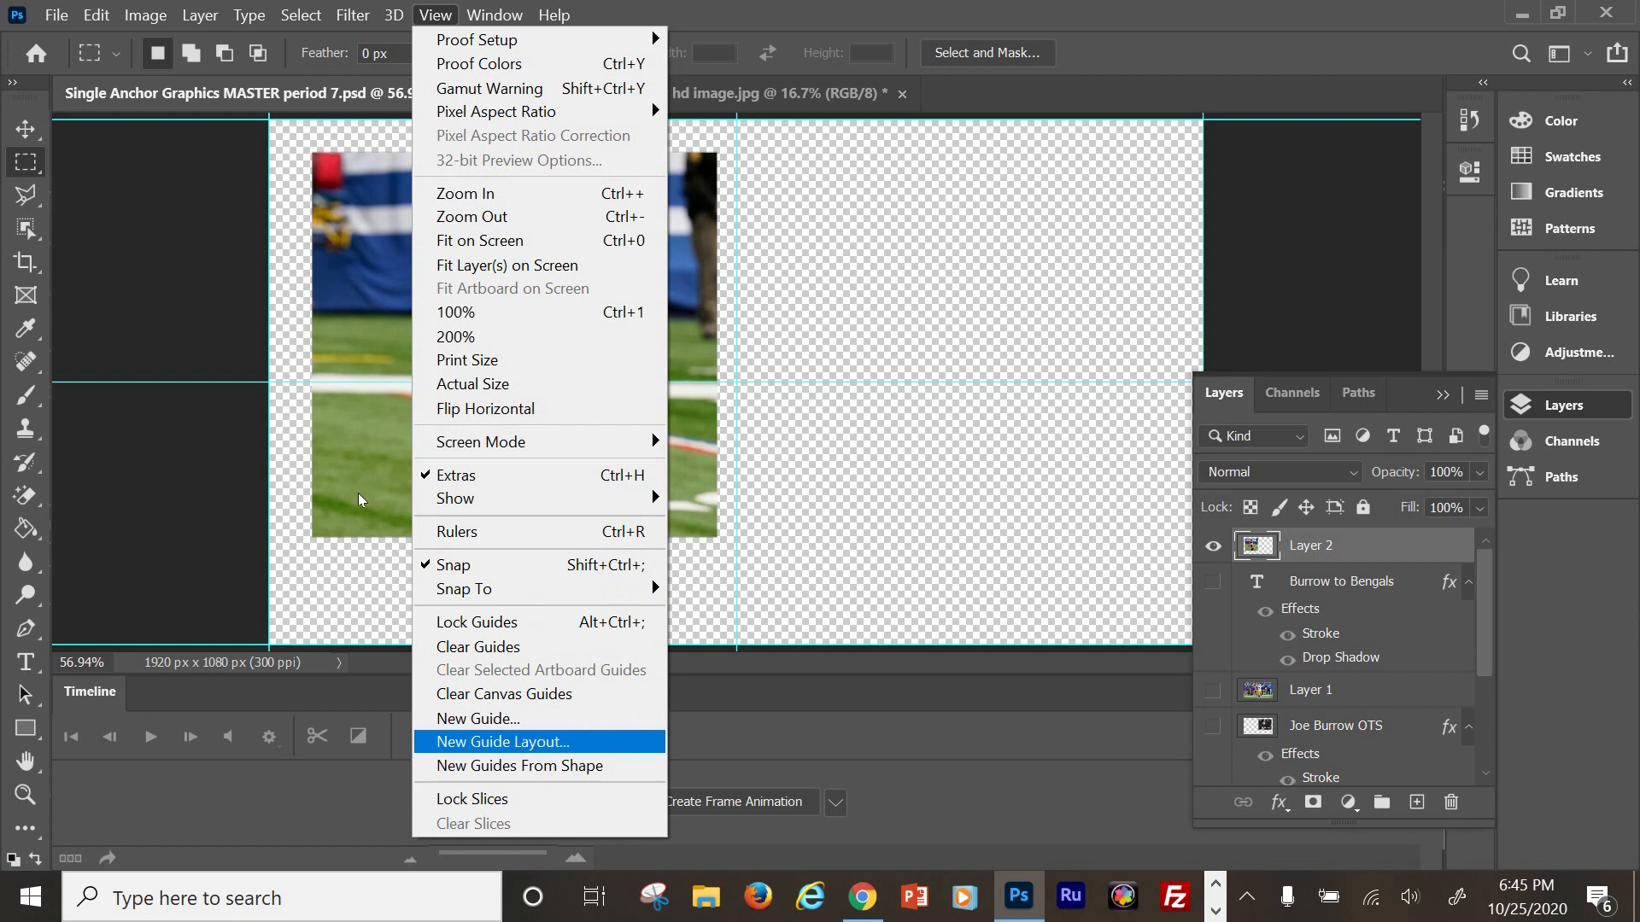
{"action": "left_click", "coordinate": [503, 741]}
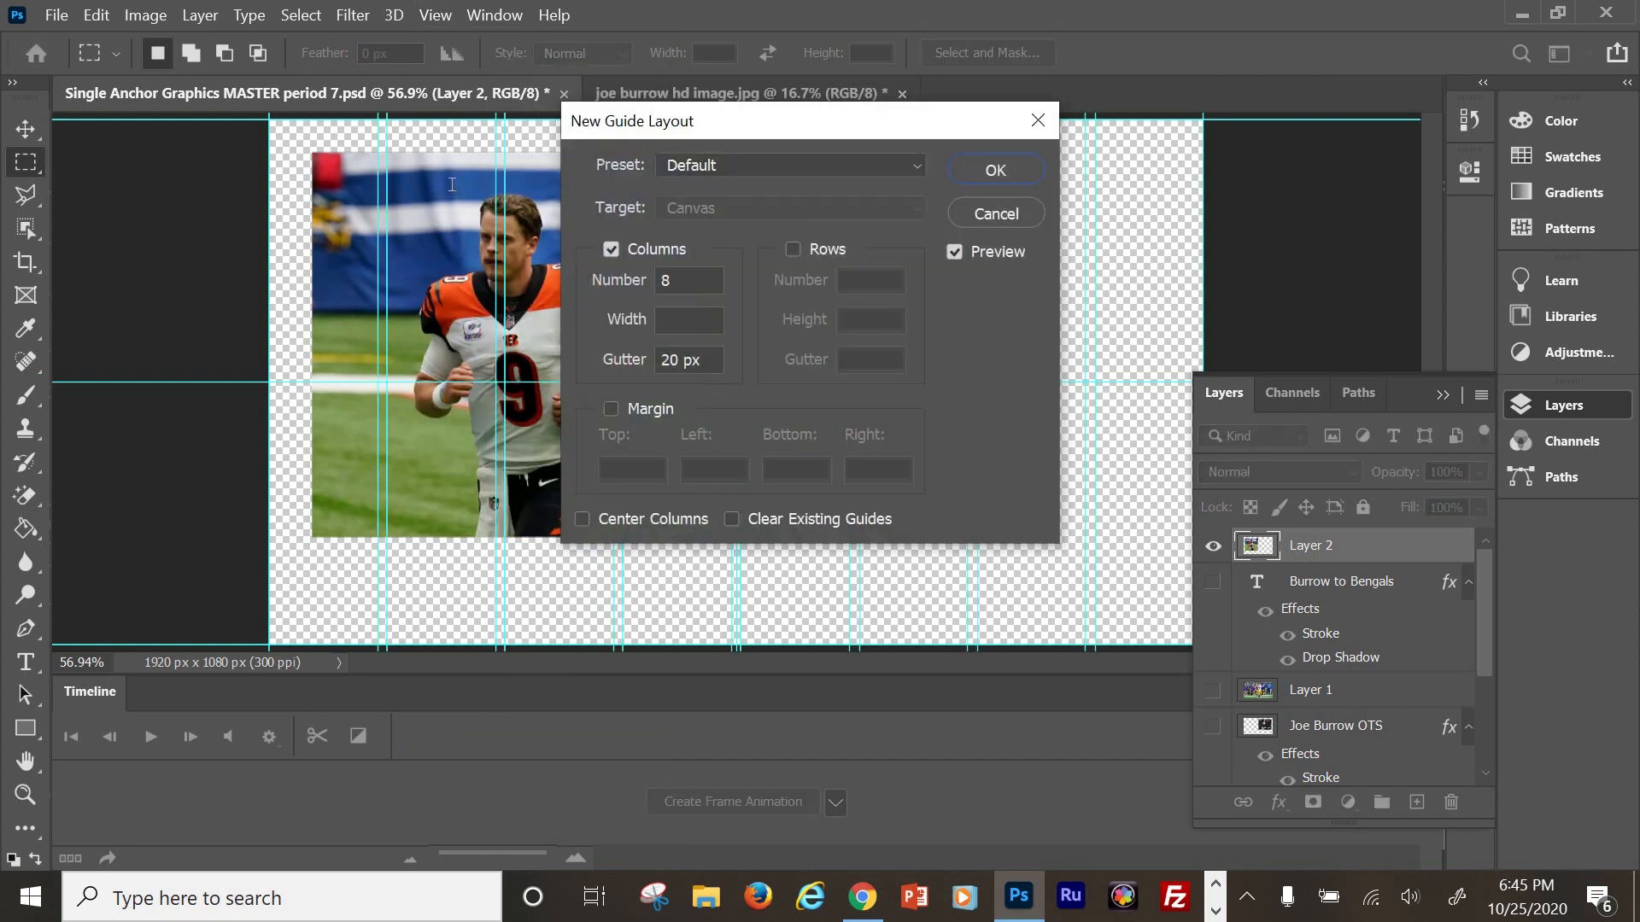
{"action": "left_click_drag", "start_coordinate": [678, 281], "coordinate": [632, 286]}
{"action": "type", "text": "2"}
{"action": "left_click", "coordinate": [793, 249]}
{"action": "left_click", "coordinate": [875, 279]}
{"action": "left_click", "coordinate": [688, 360]}
{"action": "type", "text": "0"}
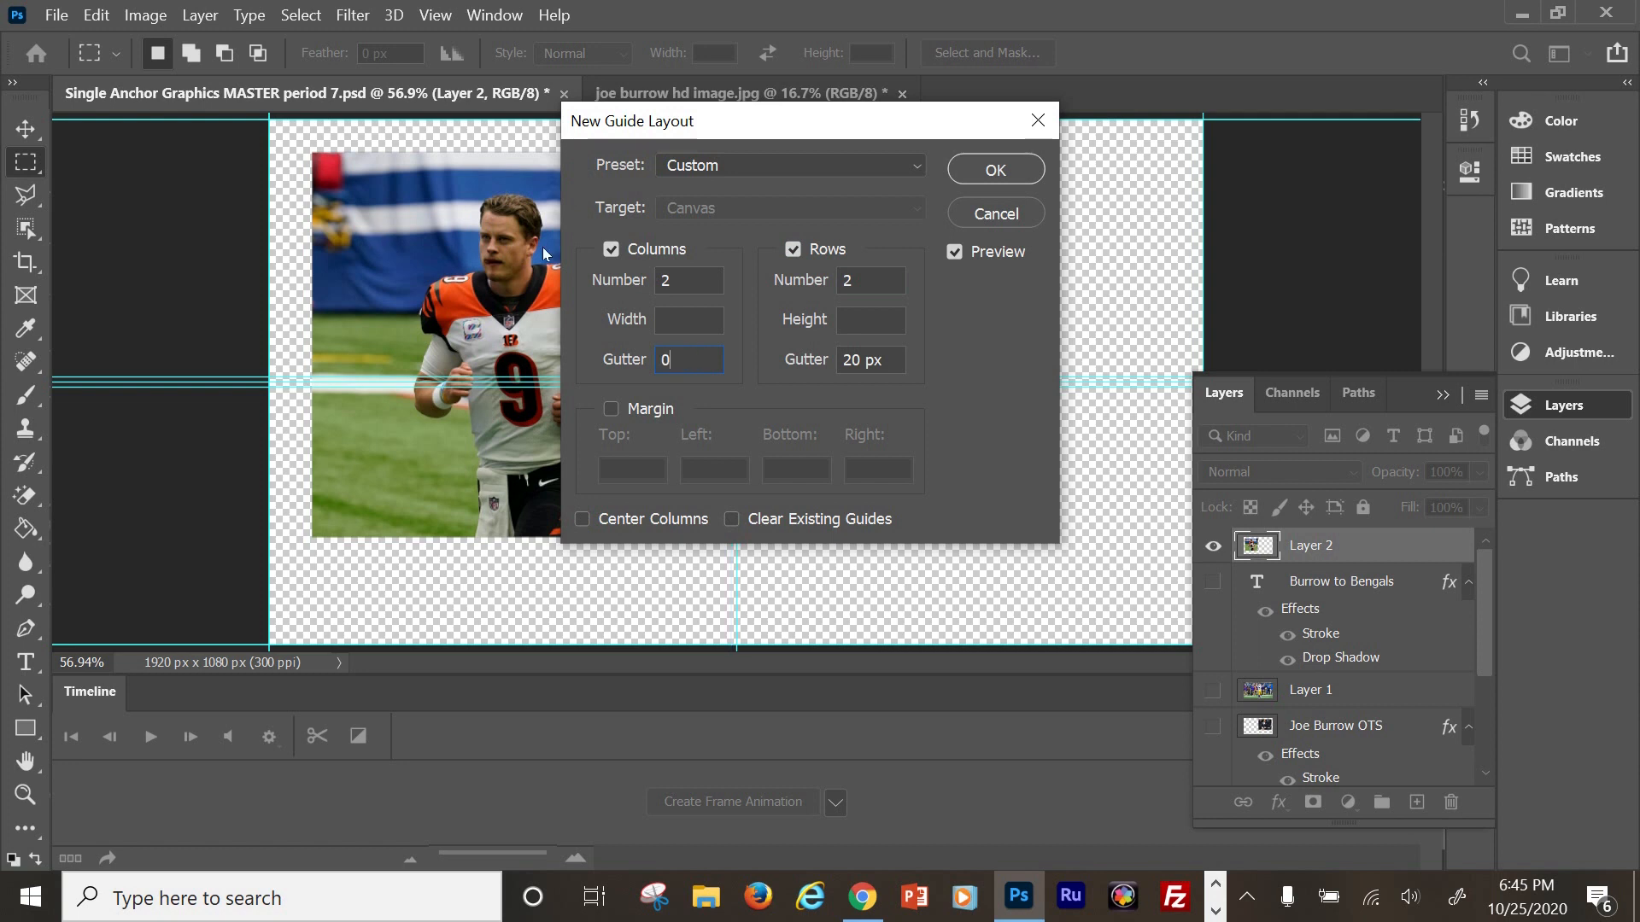
{"action": "left_click", "coordinate": [870, 359]}
{"action": "type", "text": "0"}
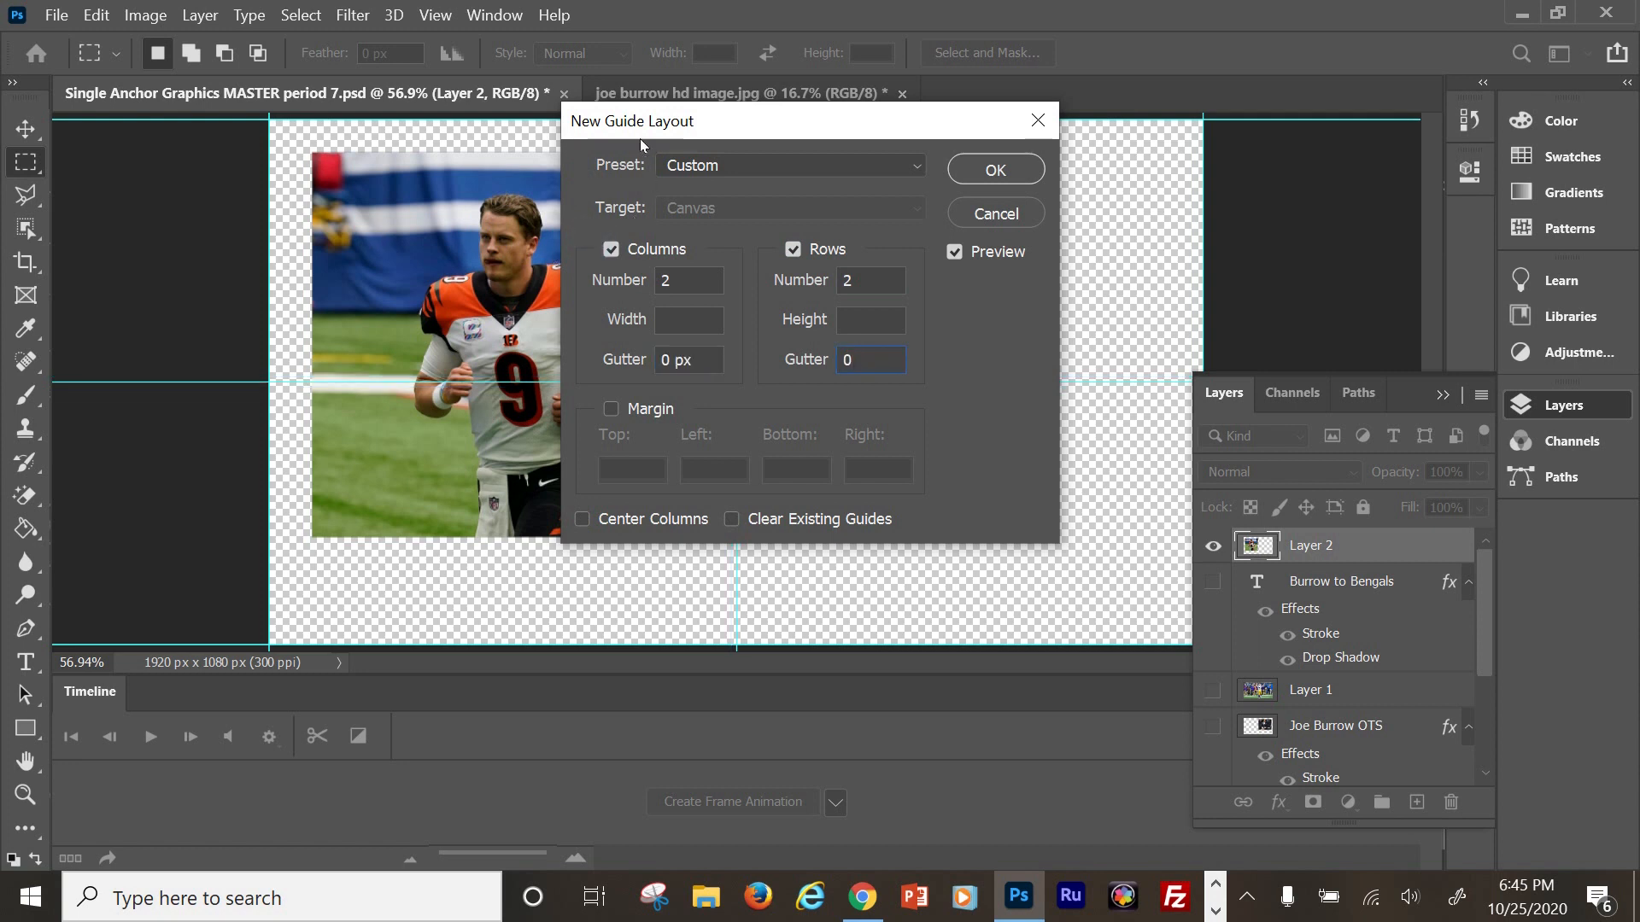
{"action": "left_click", "coordinate": [995, 169]}
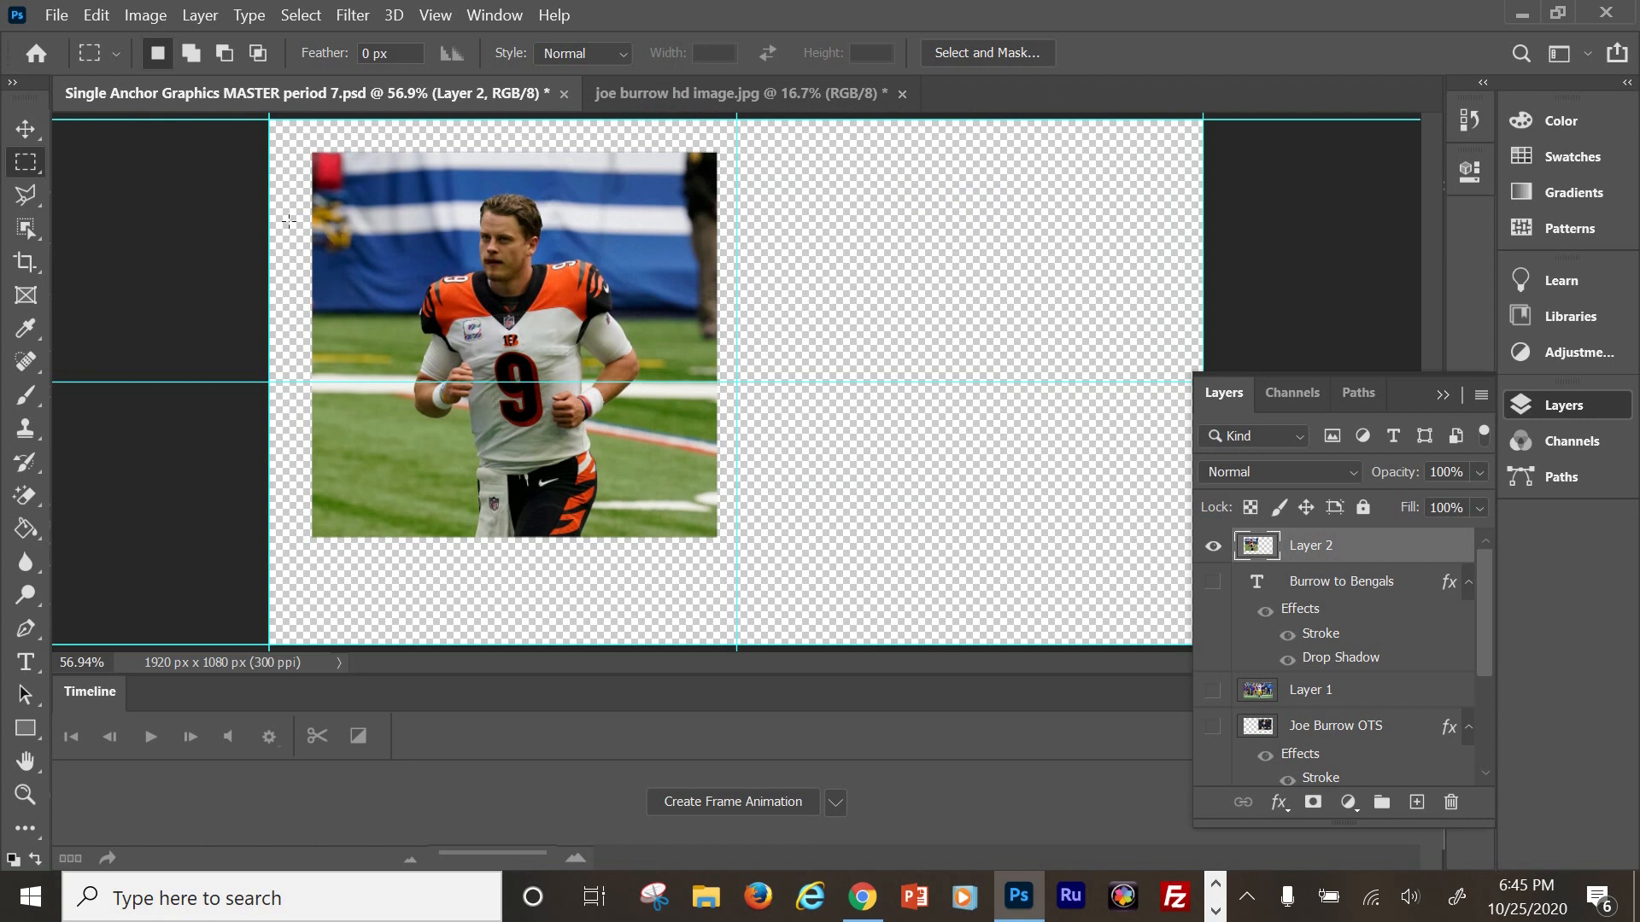
Move the player photo with Free Transform into the canvas's upper-right area, centred at about X 1417 px, Y 462 px, and apply it.
{"action": "left_click", "coordinate": [89, 13]}
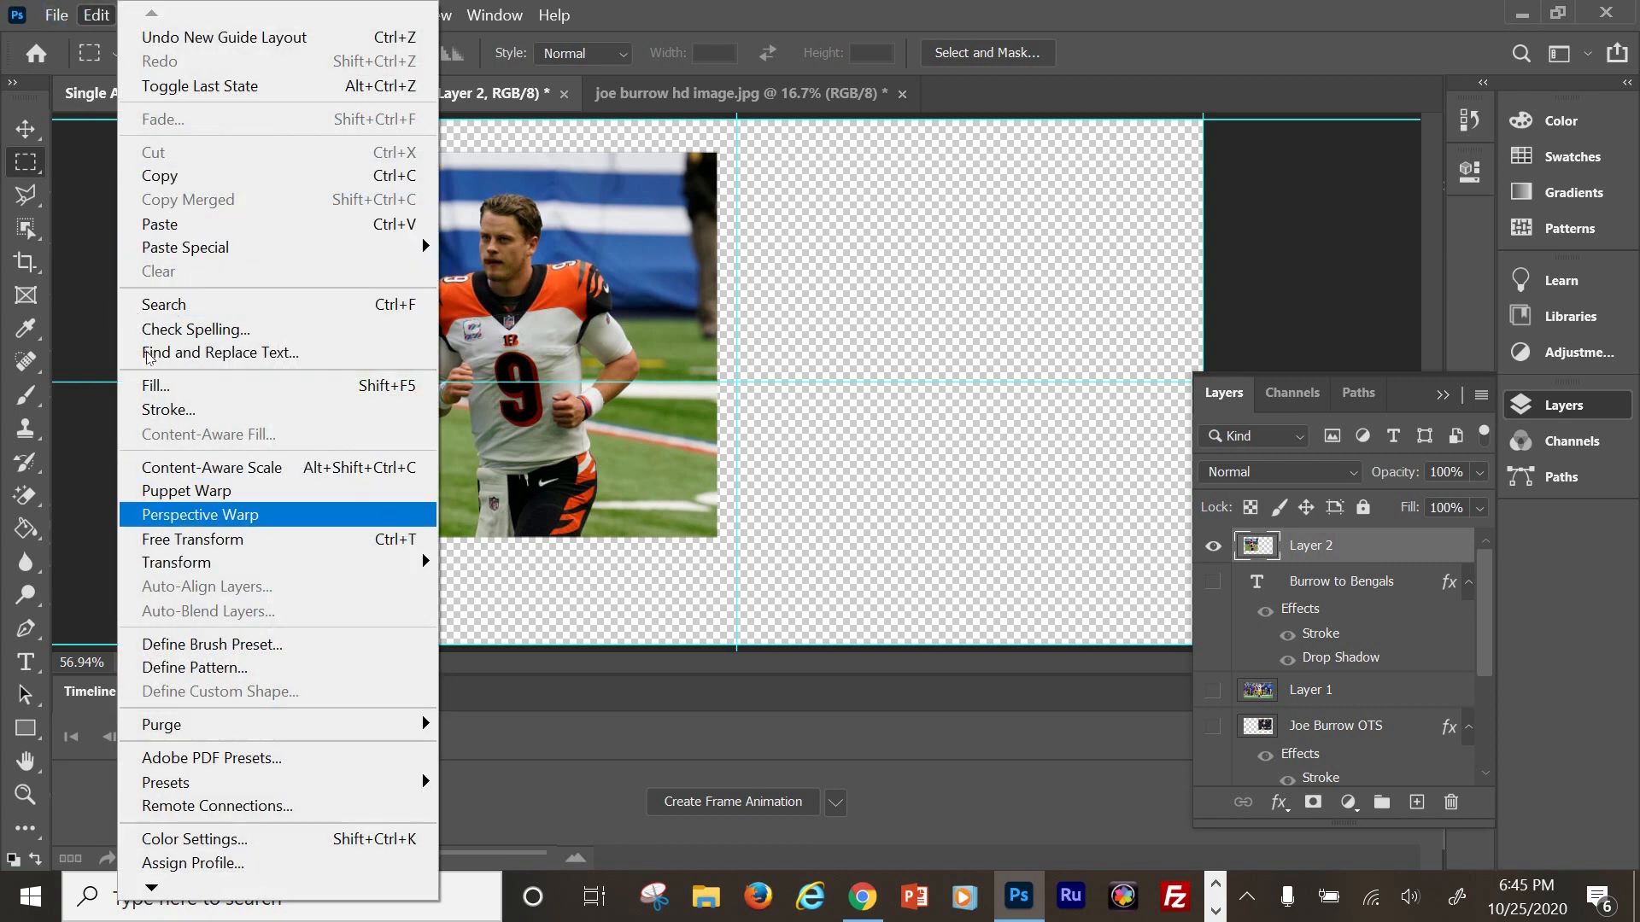
{"action": "left_click", "coordinate": [153, 538]}
{"action": "left_click_drag", "start_coordinate": [321, 191], "coordinate": [611, 185]}
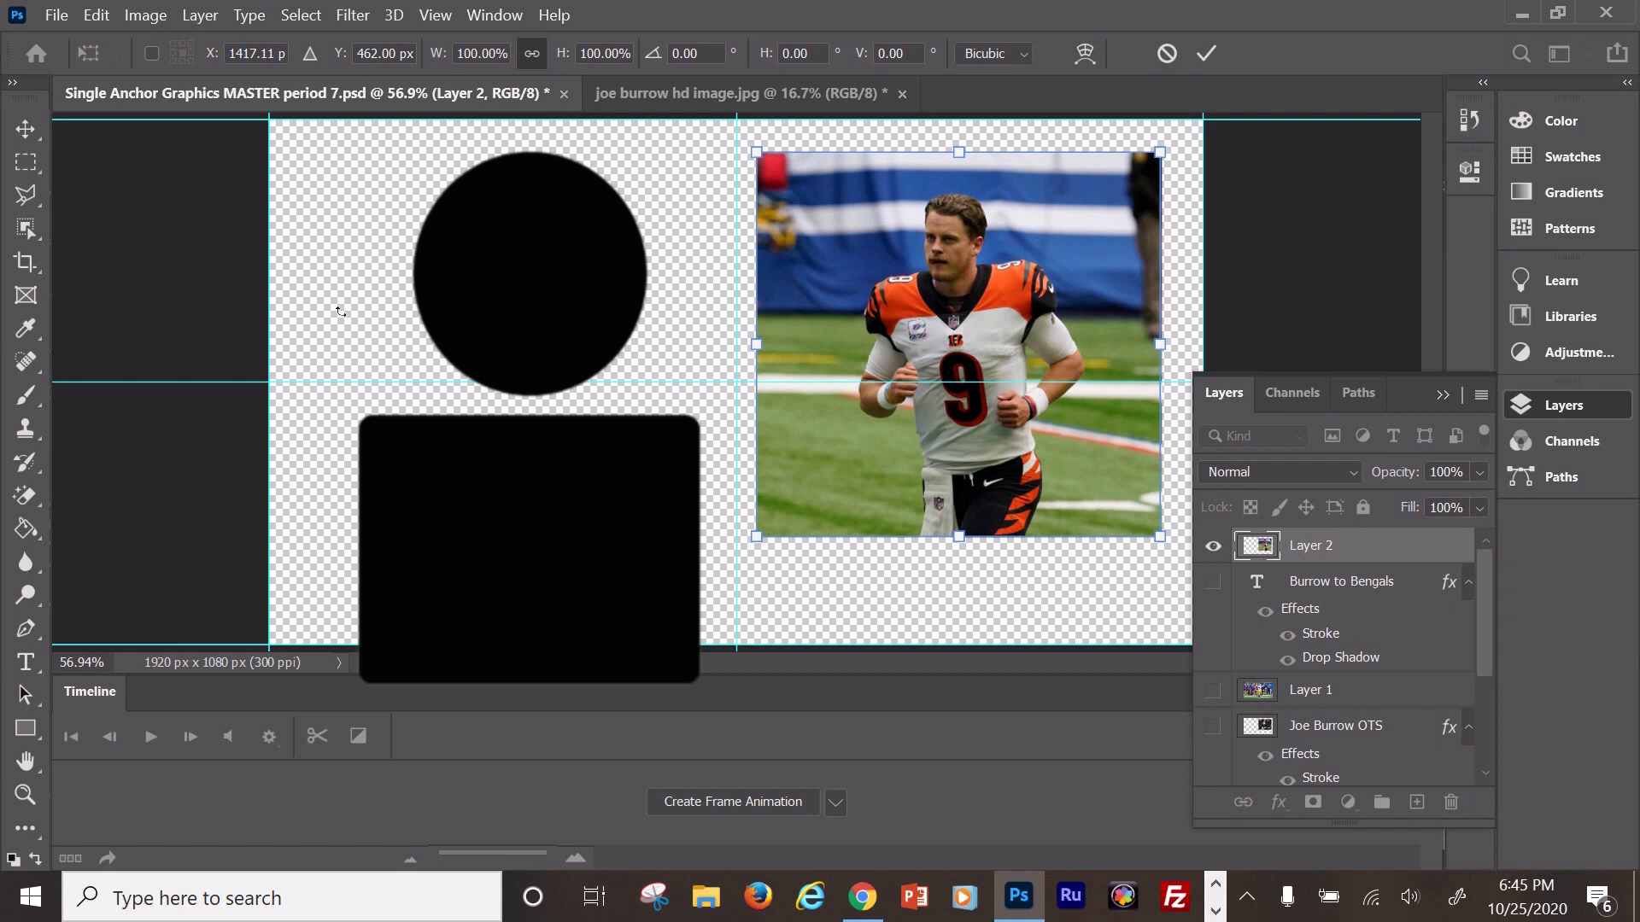
{"action": "left_click", "coordinate": [26, 162]}
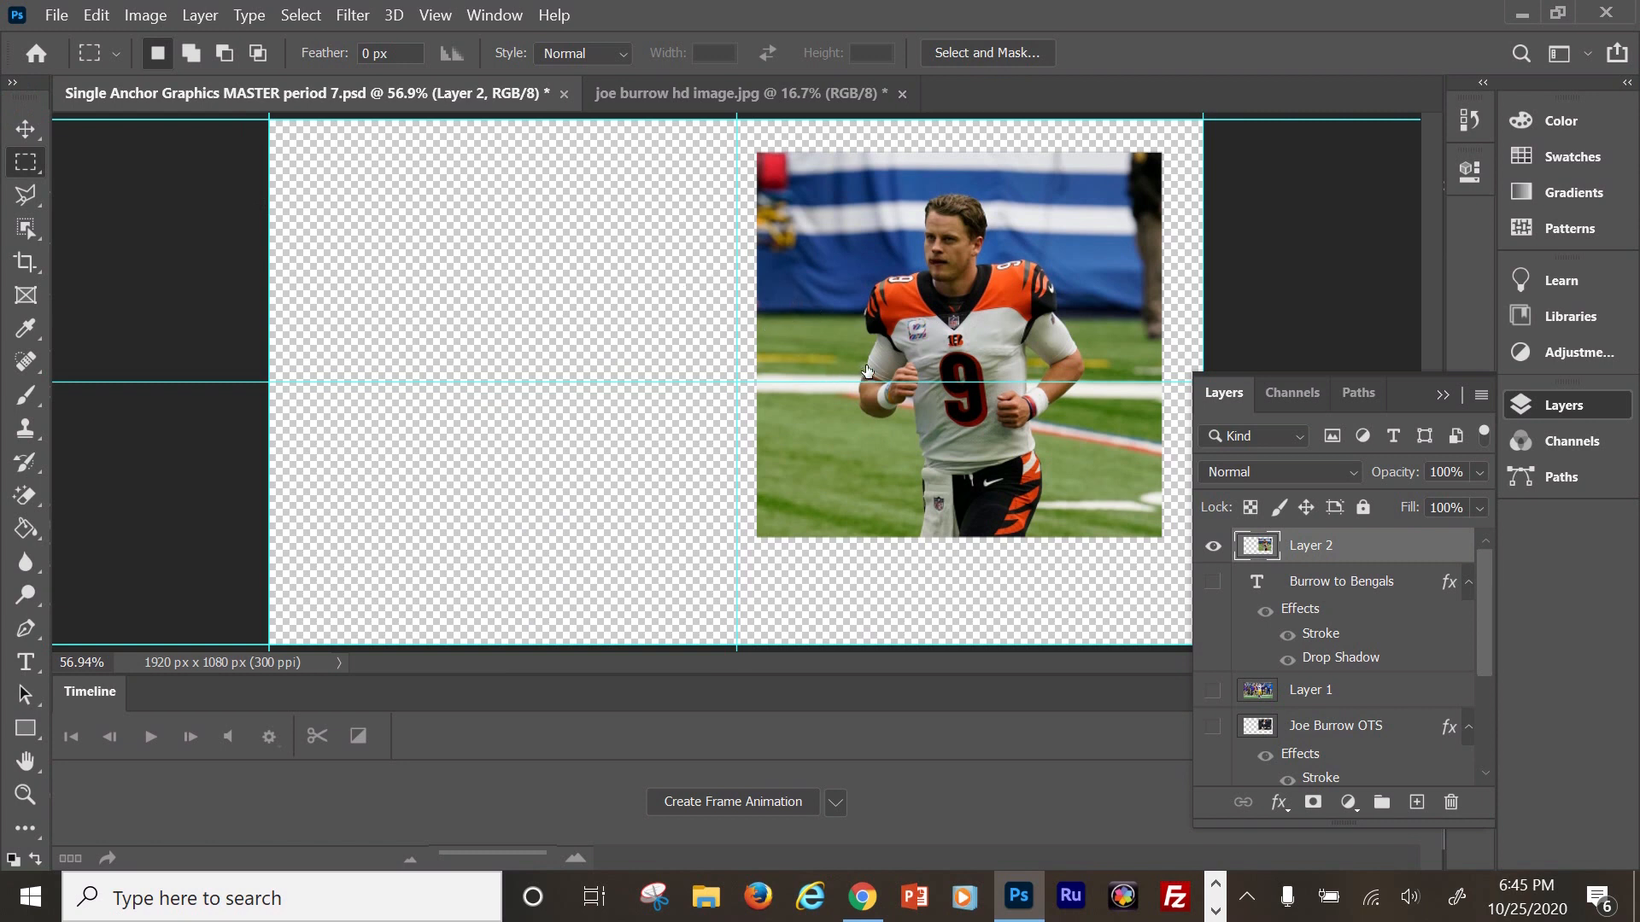
Rename the player photo's layer as Burrow OTS.
{"action": "double_click", "coordinate": [1307, 546]}
{"action": "type", "text": "Burrow OTS"}
{"action": "key", "text": "Return"}
Add a 4 px outside Stroke in off-white (fbf7f7) to the Burrow OTS layer through its blending options.
{"action": "right_click", "coordinate": [1319, 554]}
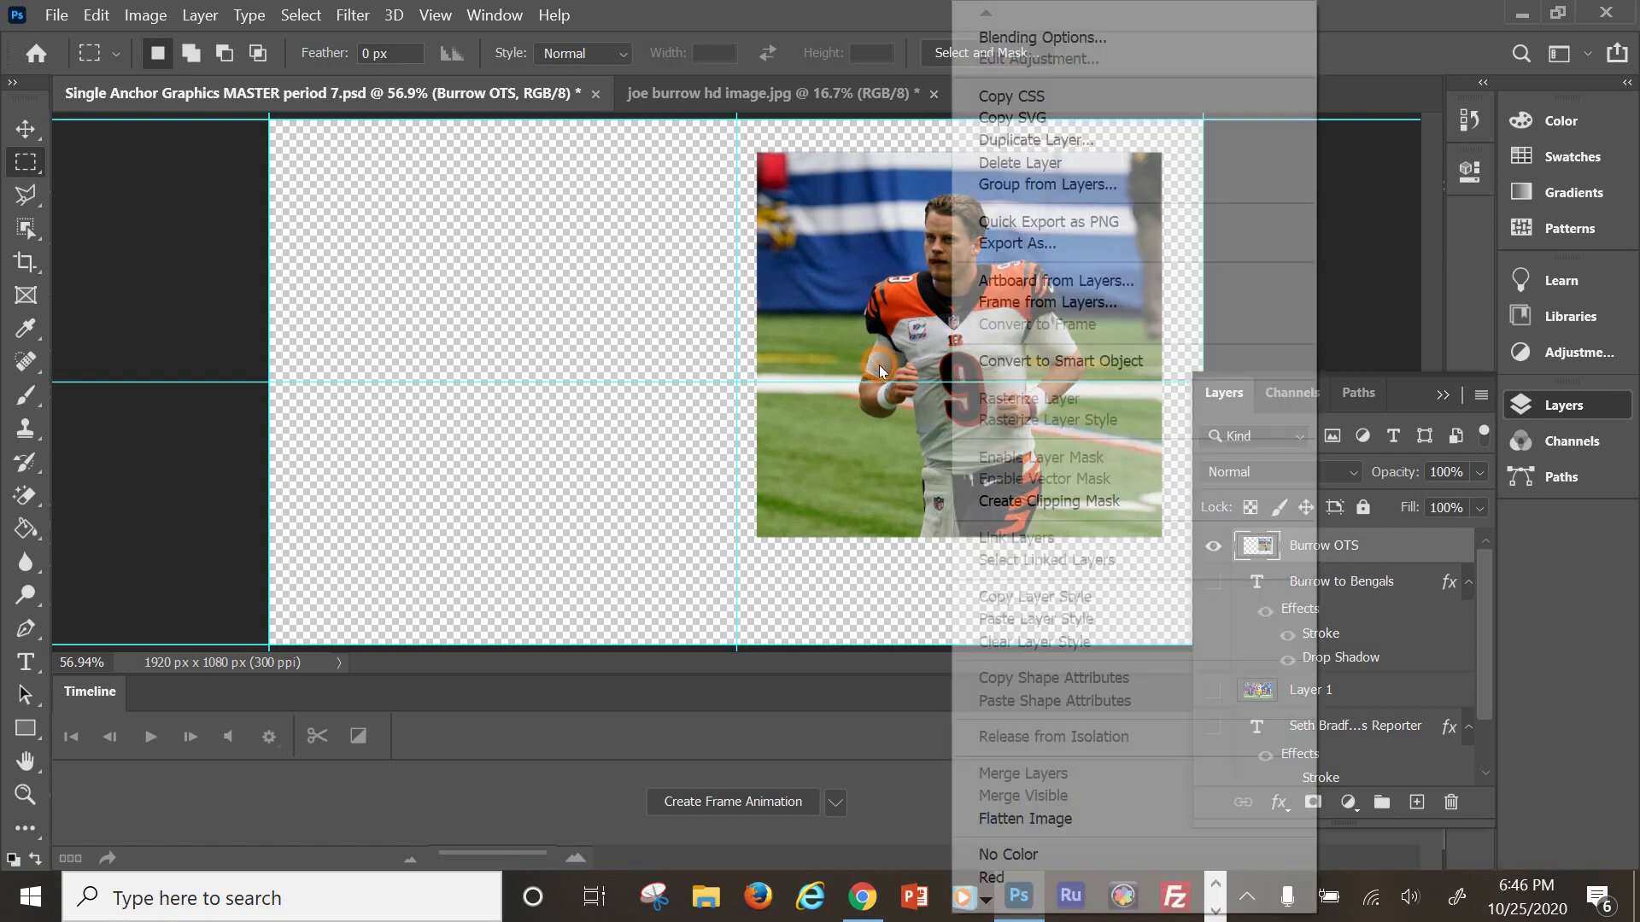
{"action": "left_click", "coordinate": [1012, 34]}
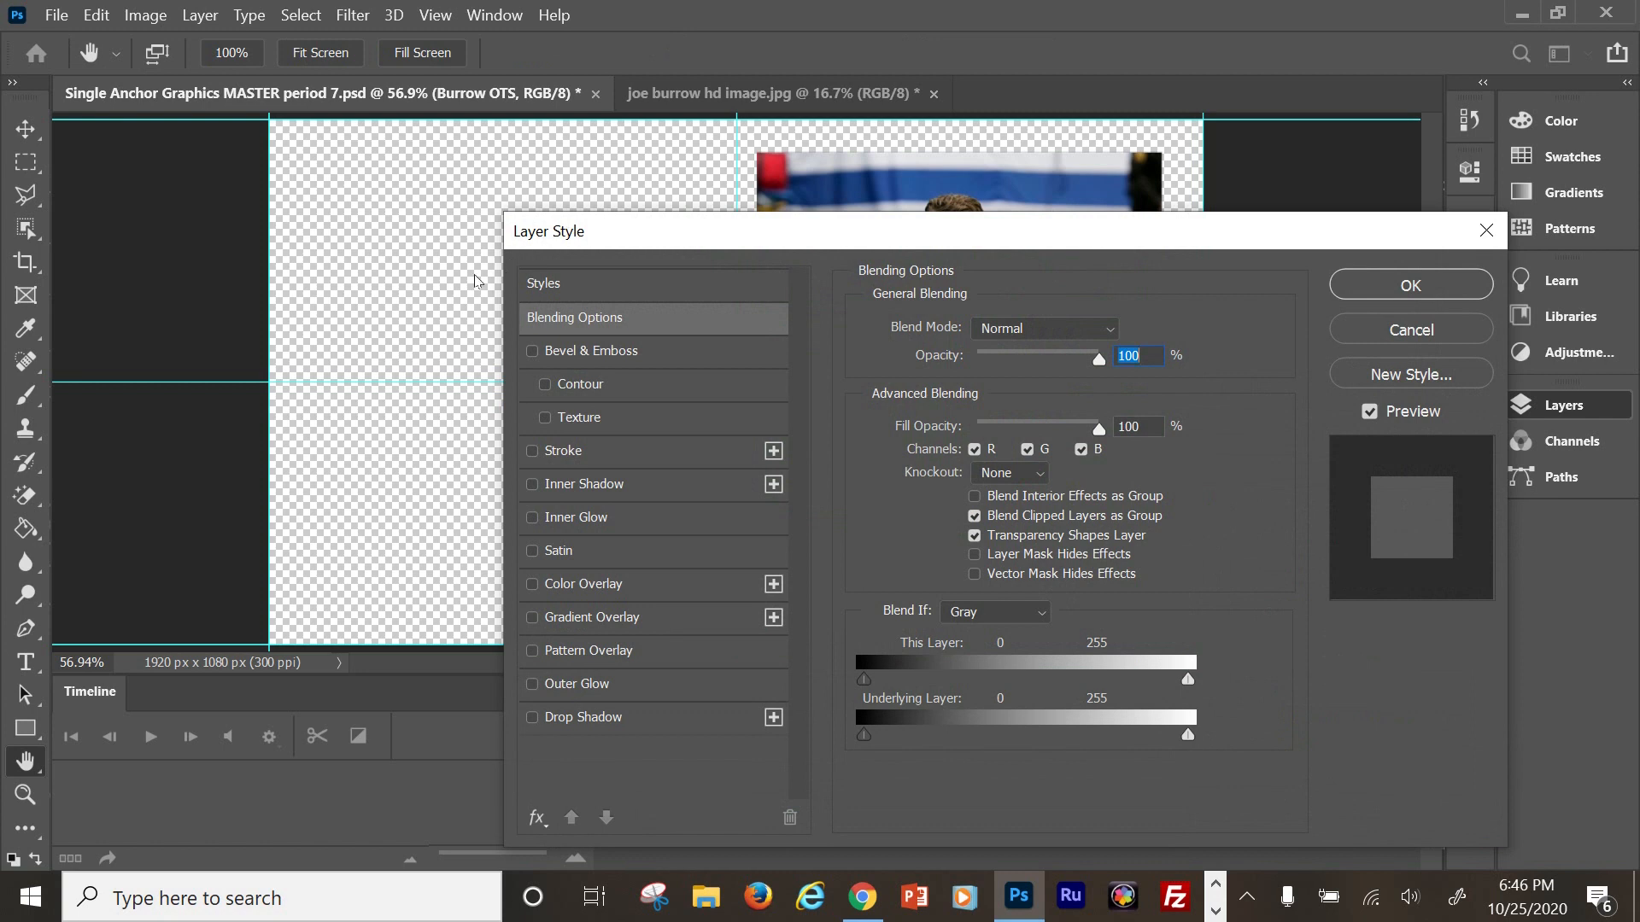
{"action": "left_click", "coordinate": [532, 451]}
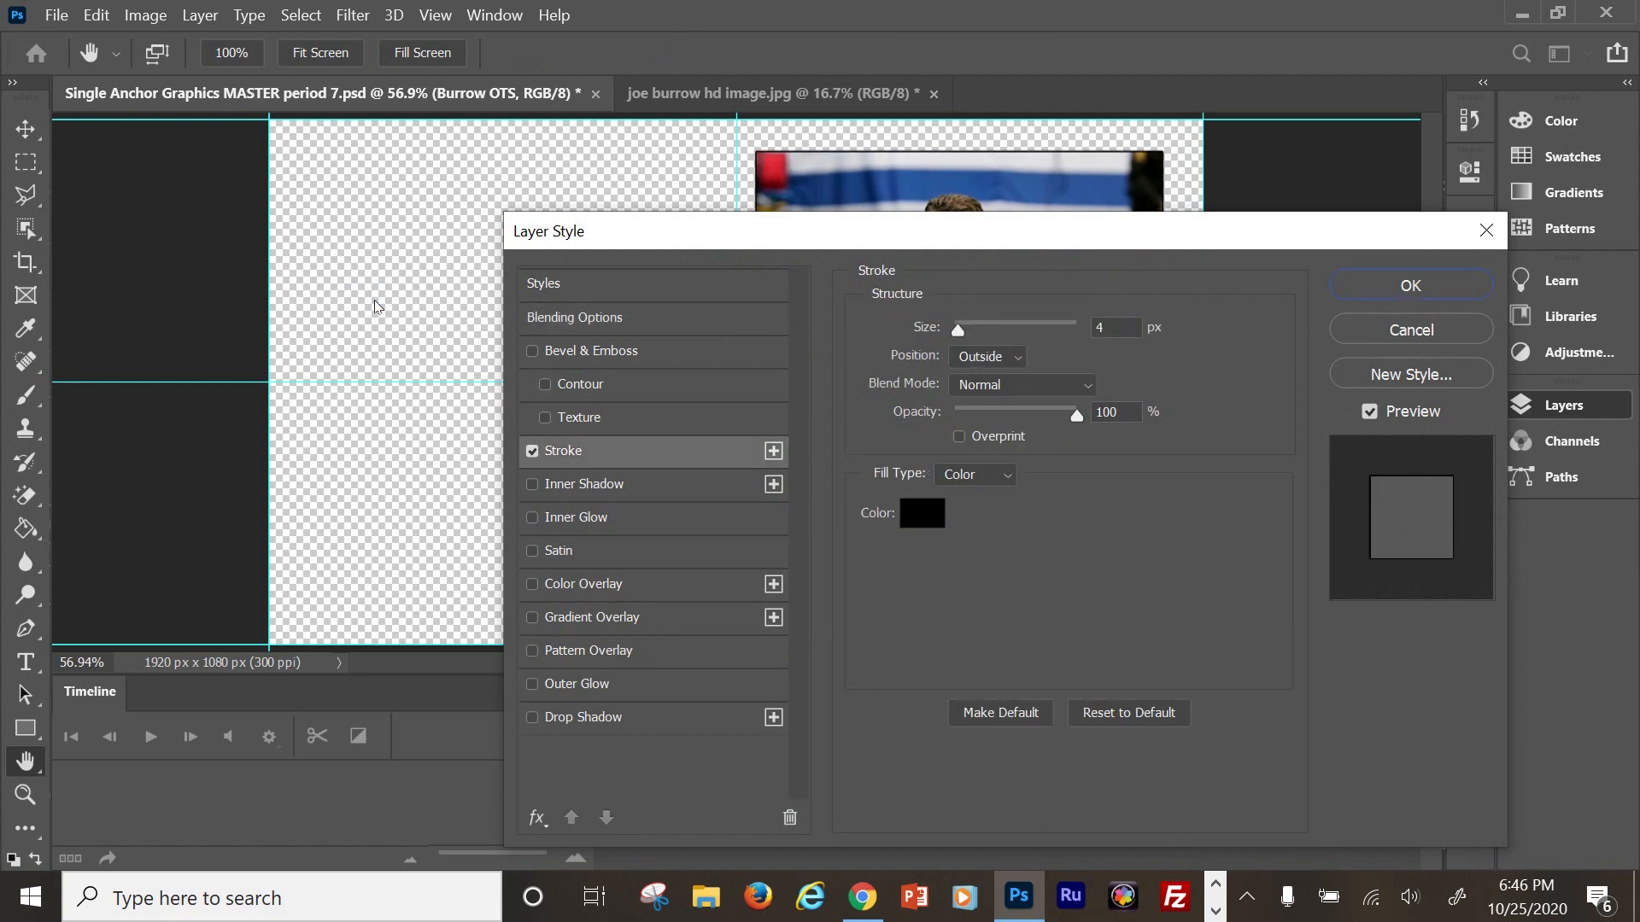
{"action": "left_click_drag", "start_coordinate": [683, 231], "coordinate": [258, 179]}
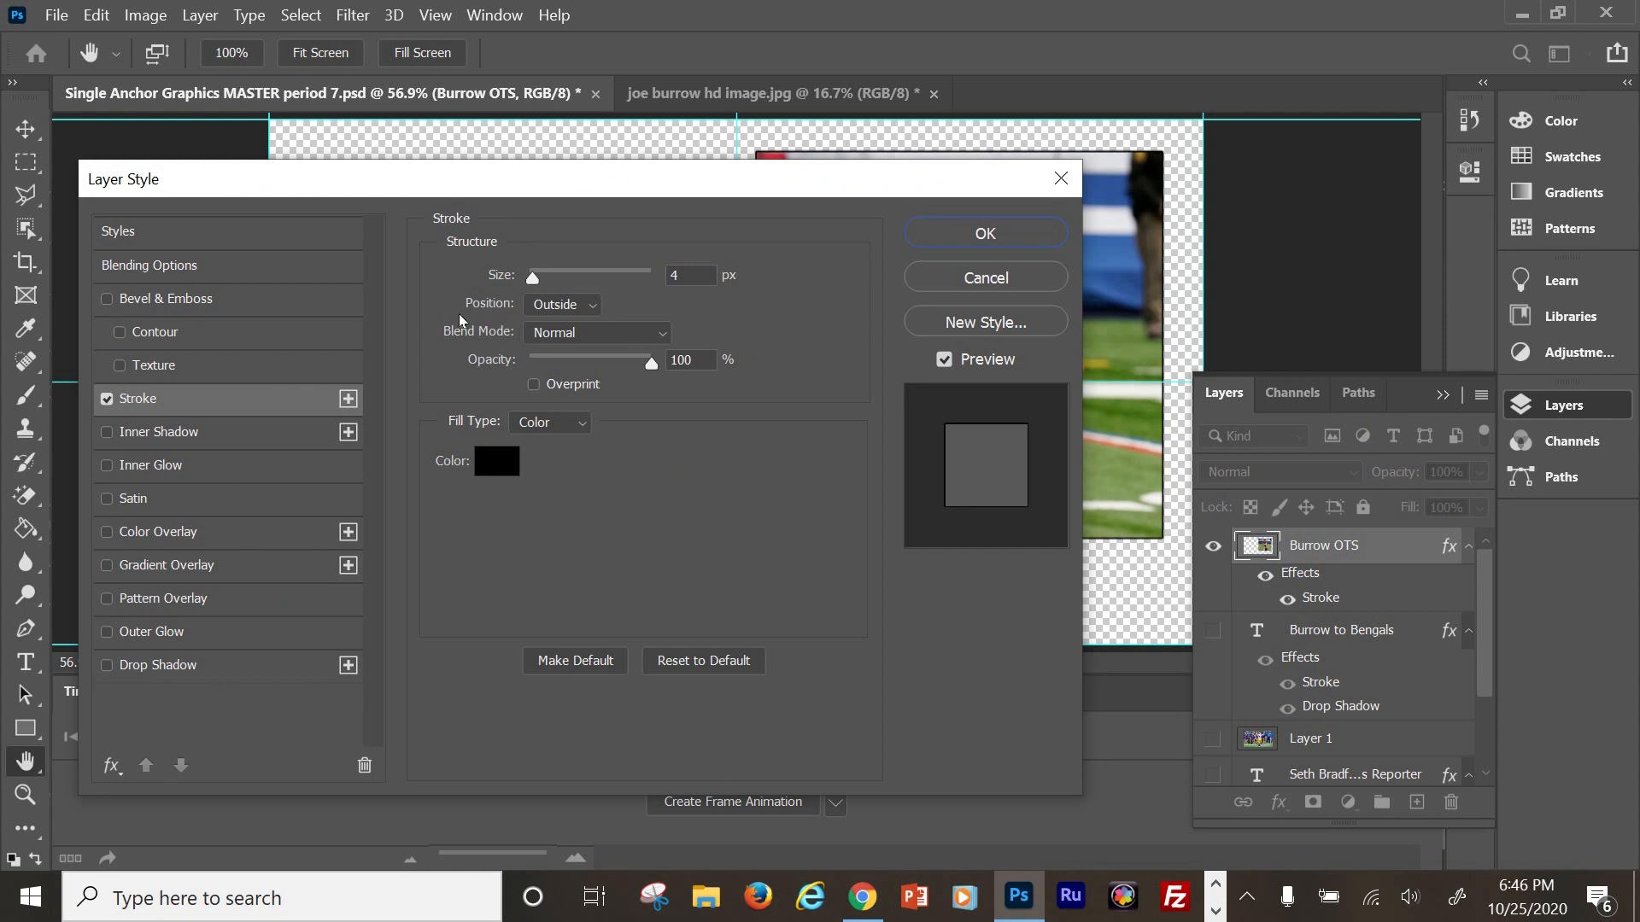
{"action": "left_click", "coordinate": [492, 463]}
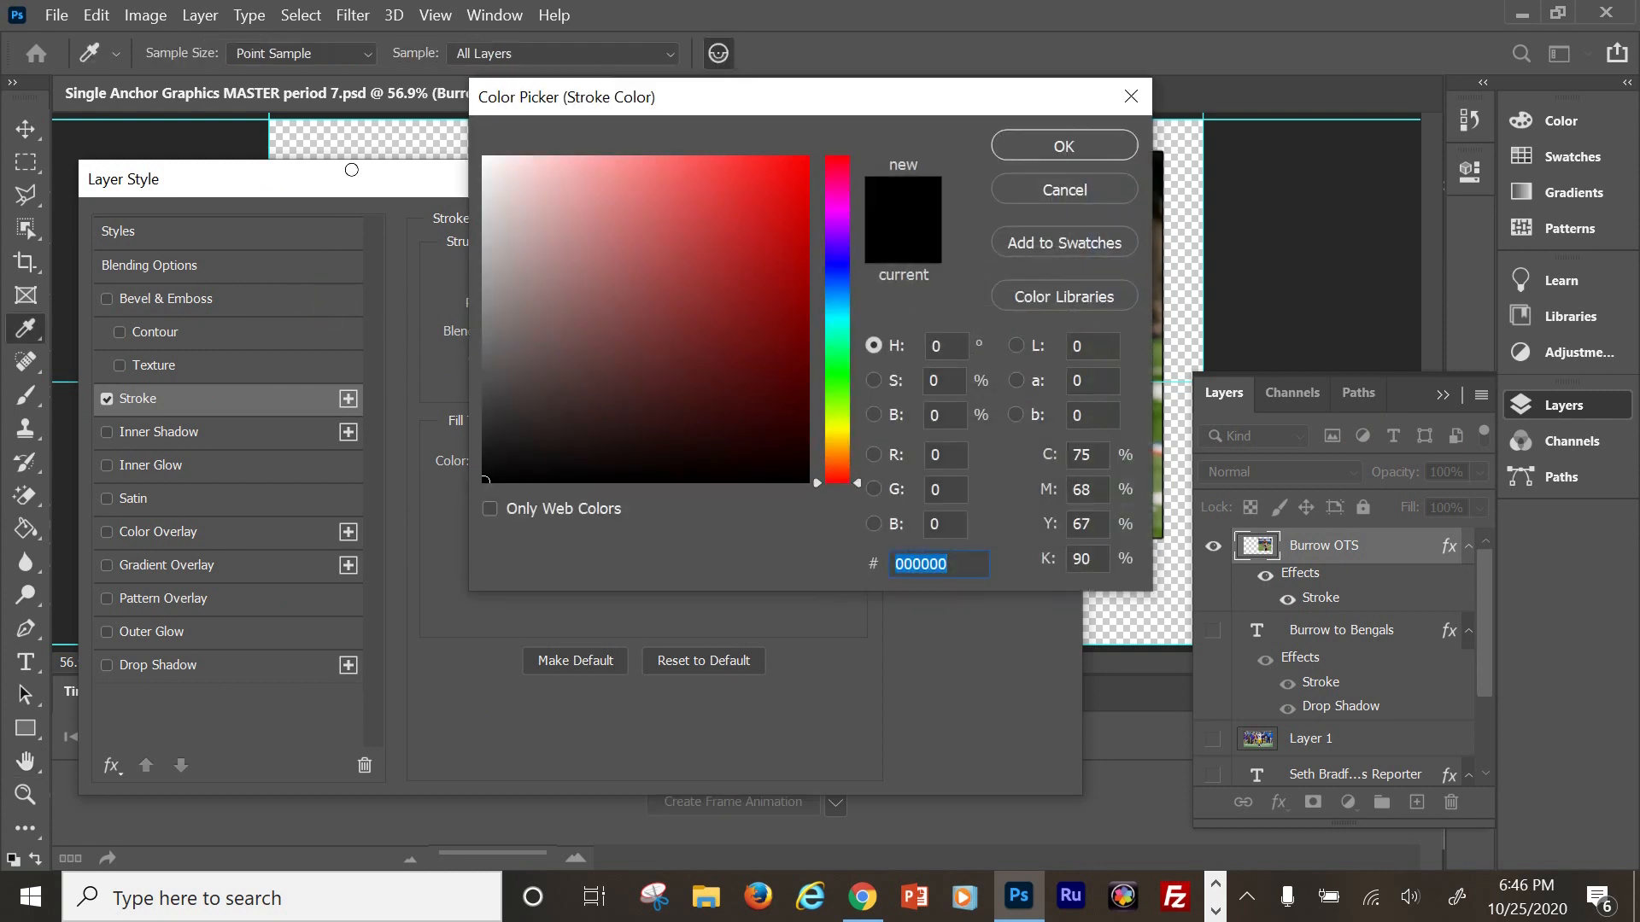
{"action": "left_click", "coordinate": [325, 111]}
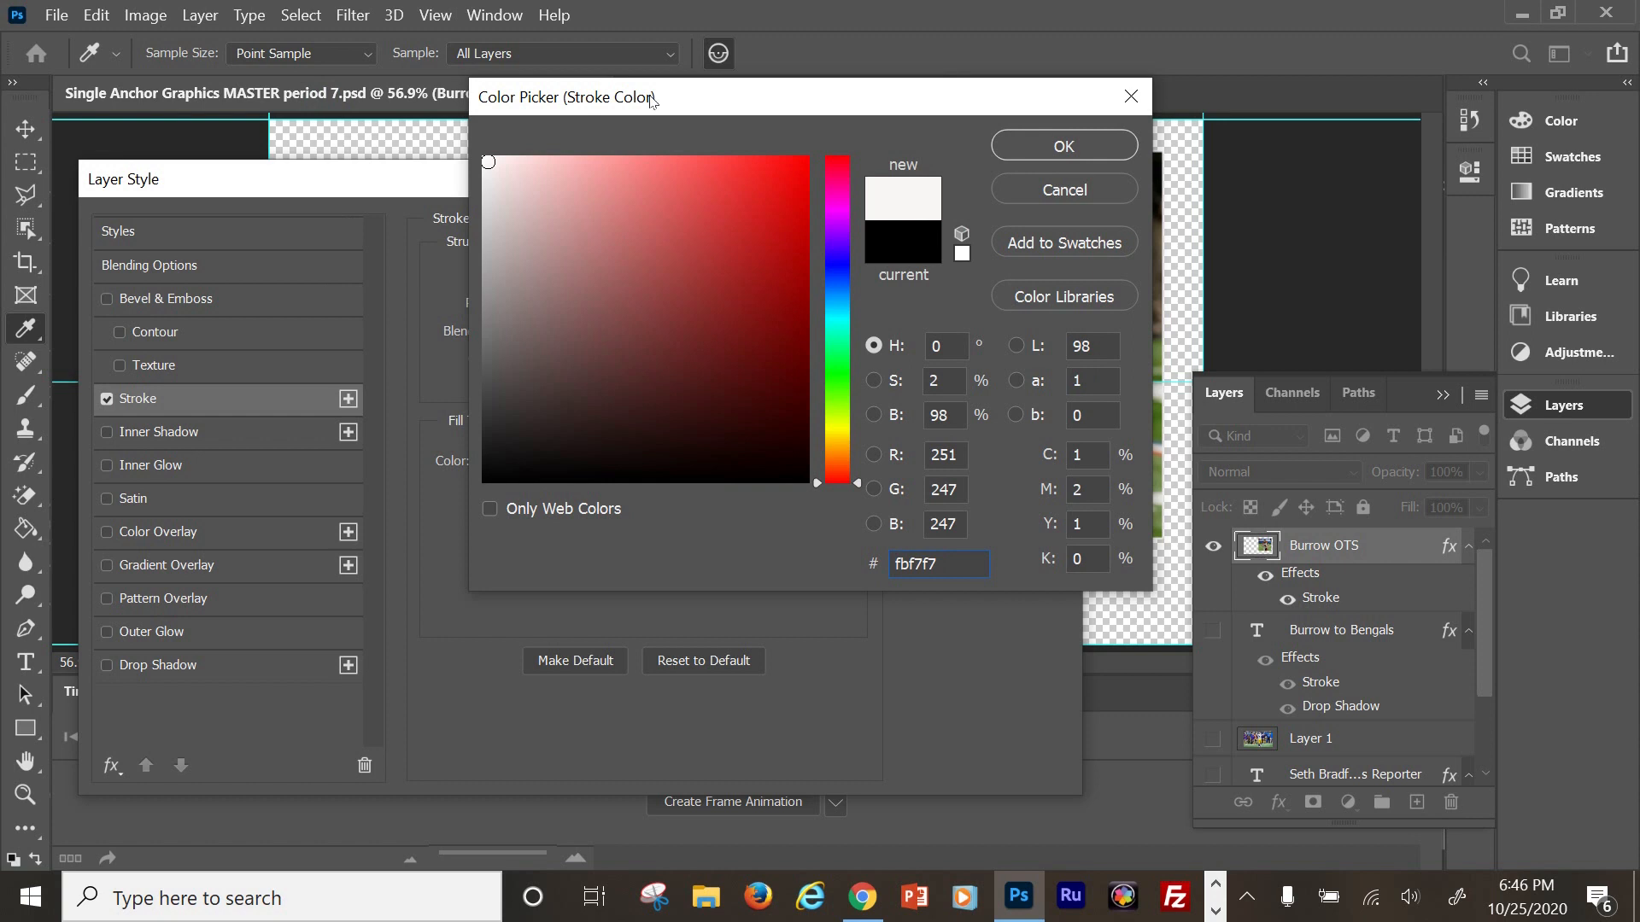
{"action": "key", "text": "Return"}
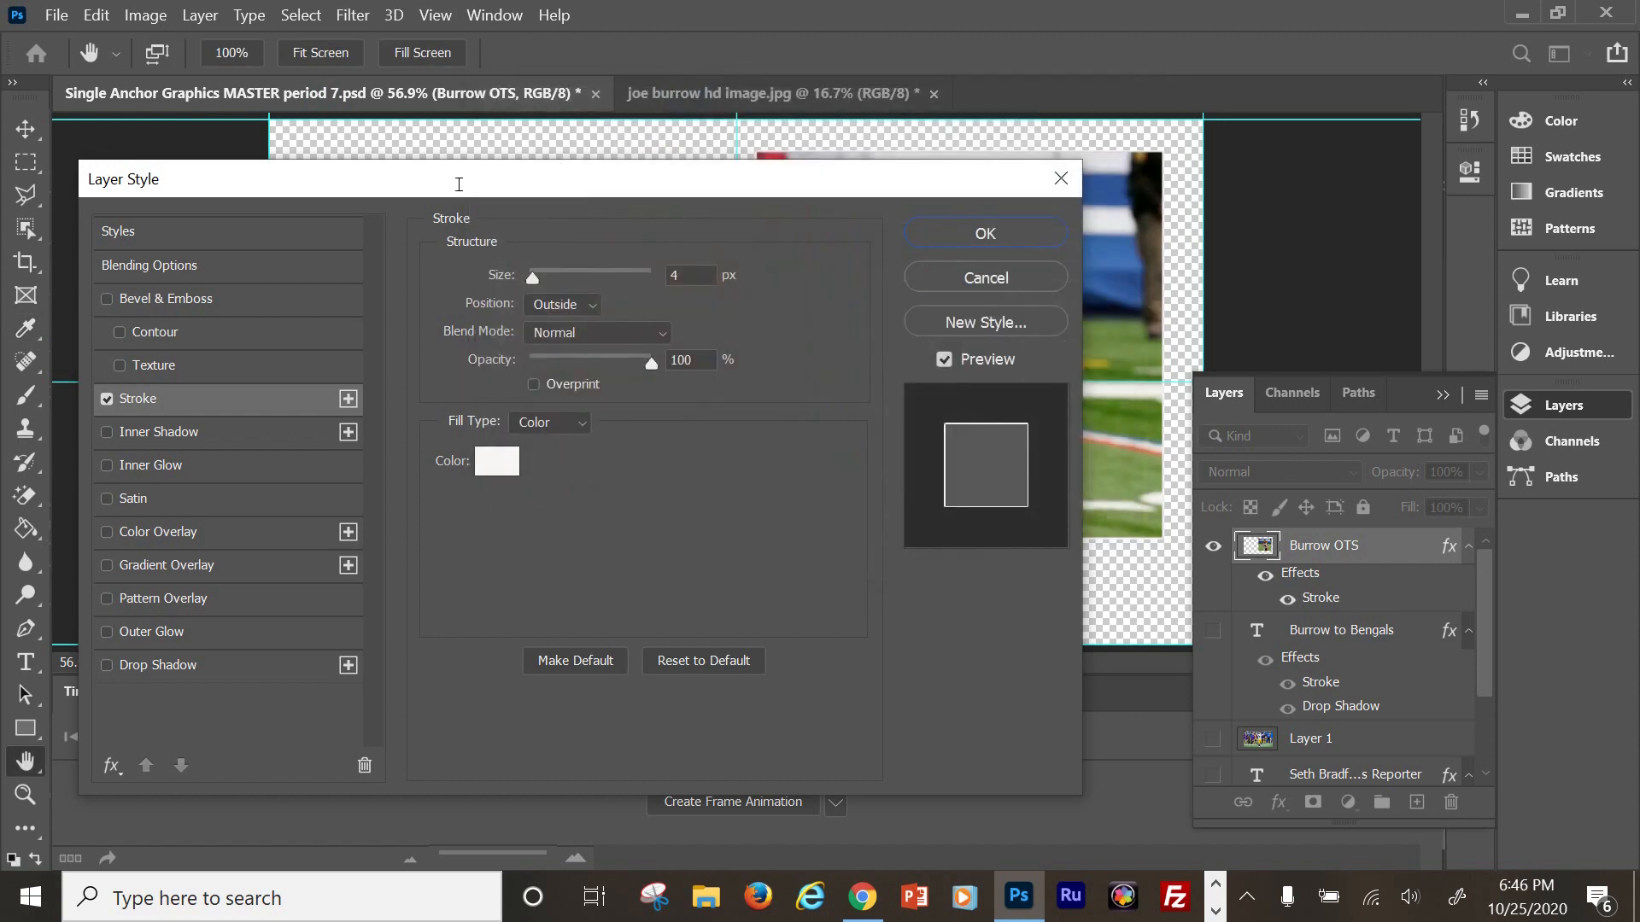
{"action": "mouse_move", "coordinate": [500, 139]}
{"action": "left_mouse_down"}
{"action": "mouse_move", "coordinate": [445, 165]}
{"action": "mouse_move", "coordinate": [507, 121]}
{"action": "left_mouse_up"}
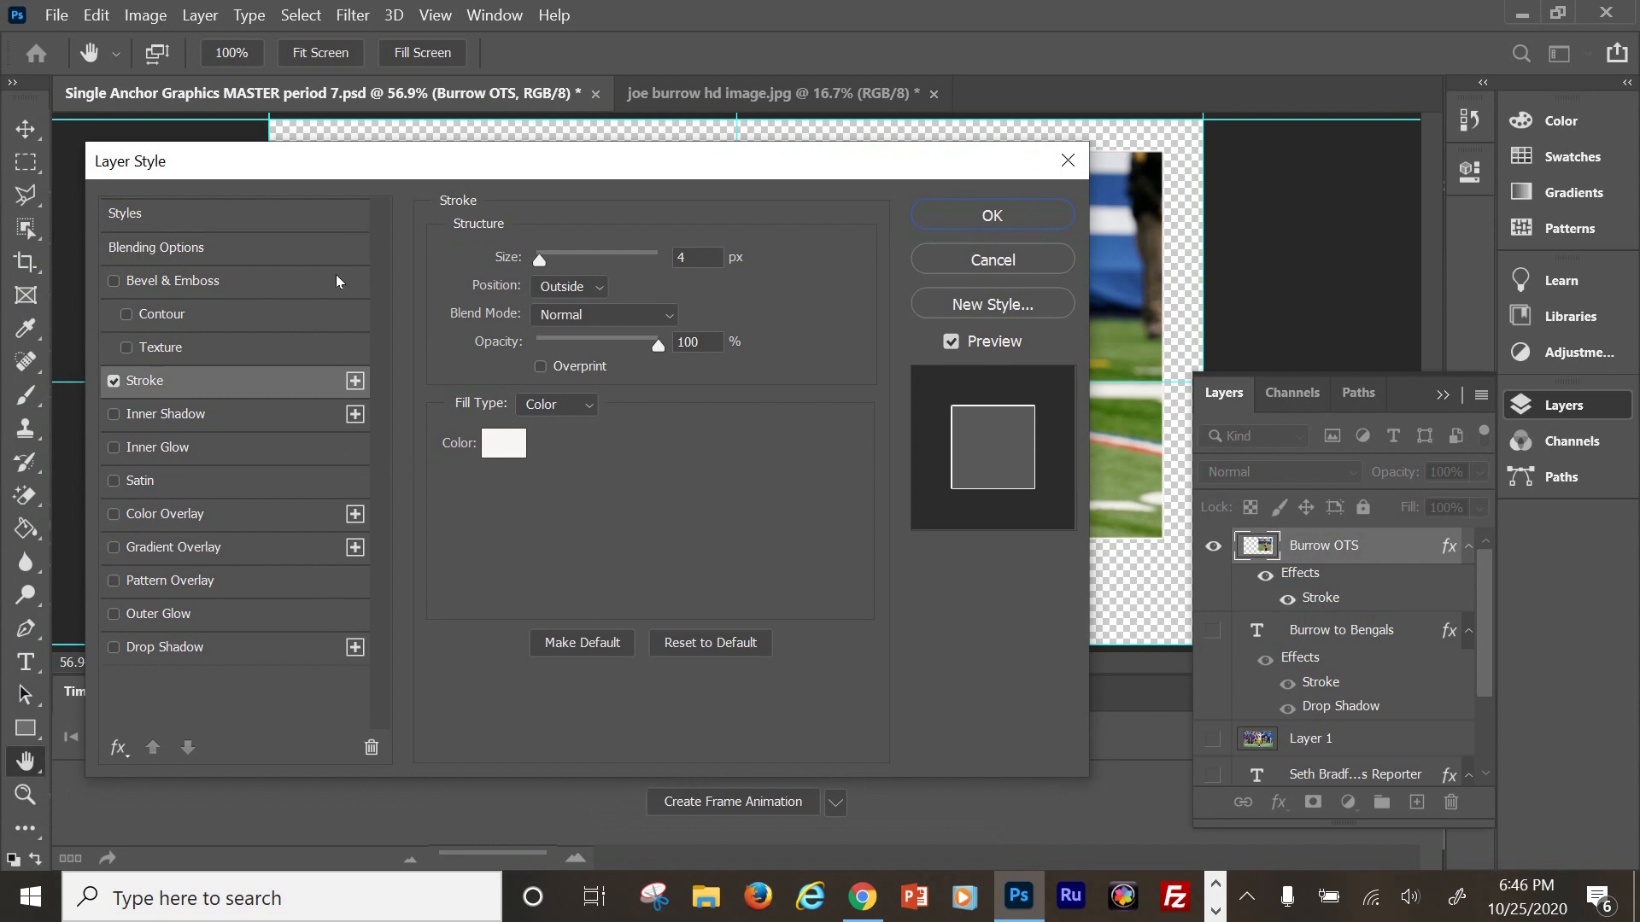
Add a Drop Shadow to the Burrow OTS layer with distance 19 px, spread 17% and size 79 px, and apply the layer style.
{"action": "left_click", "coordinate": [151, 647]}
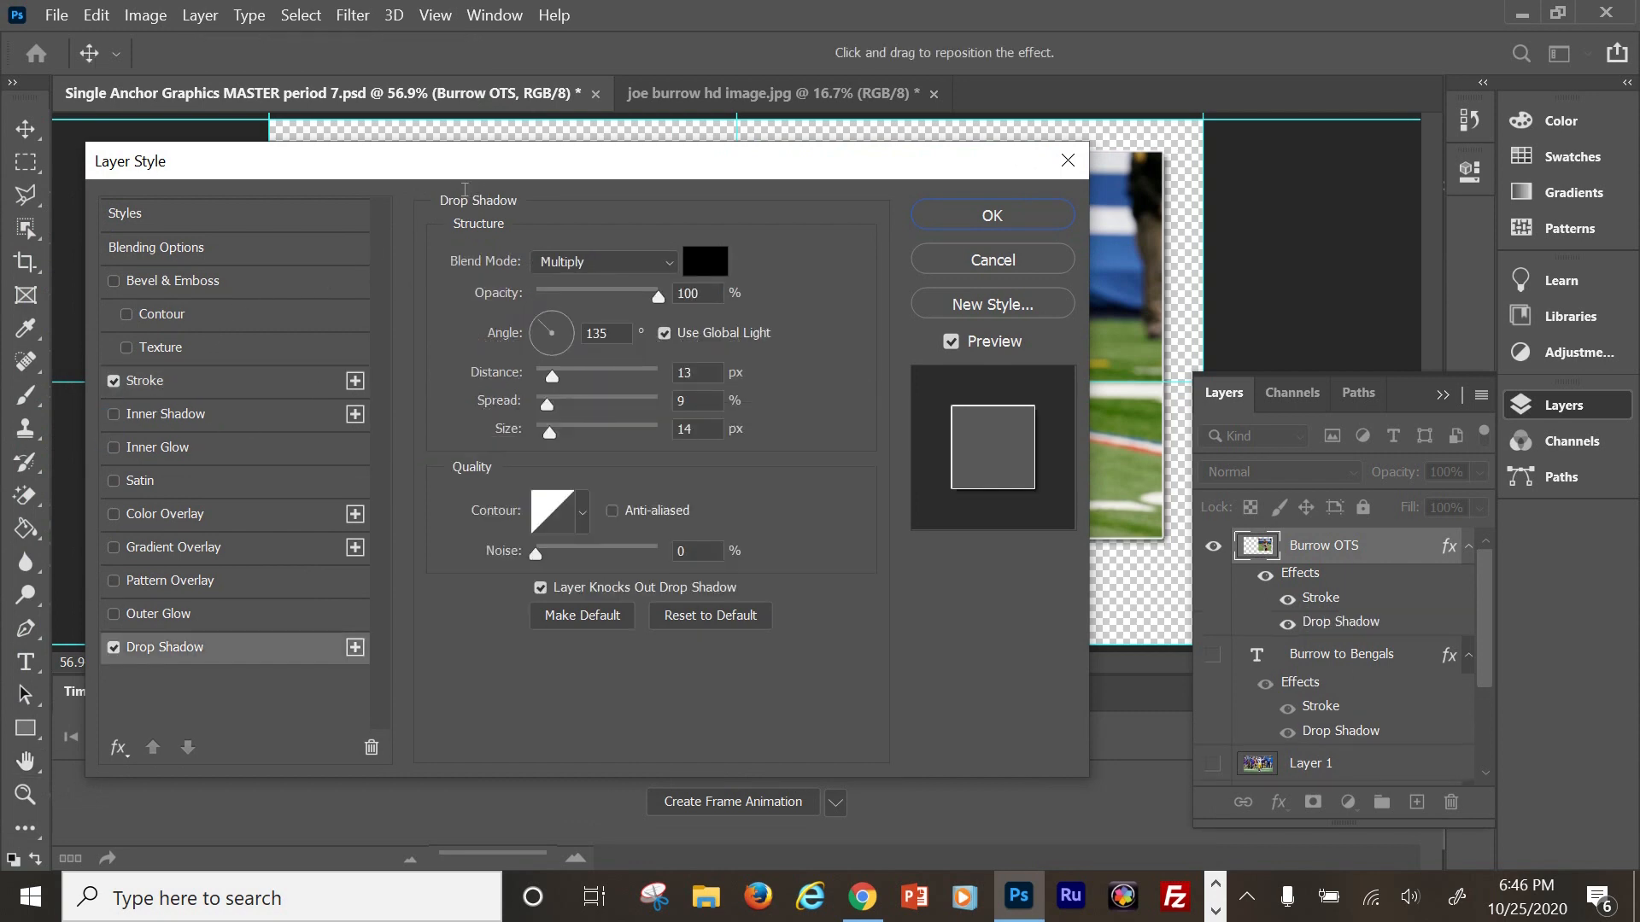
{"action": "left_click", "coordinate": [413, 223]}
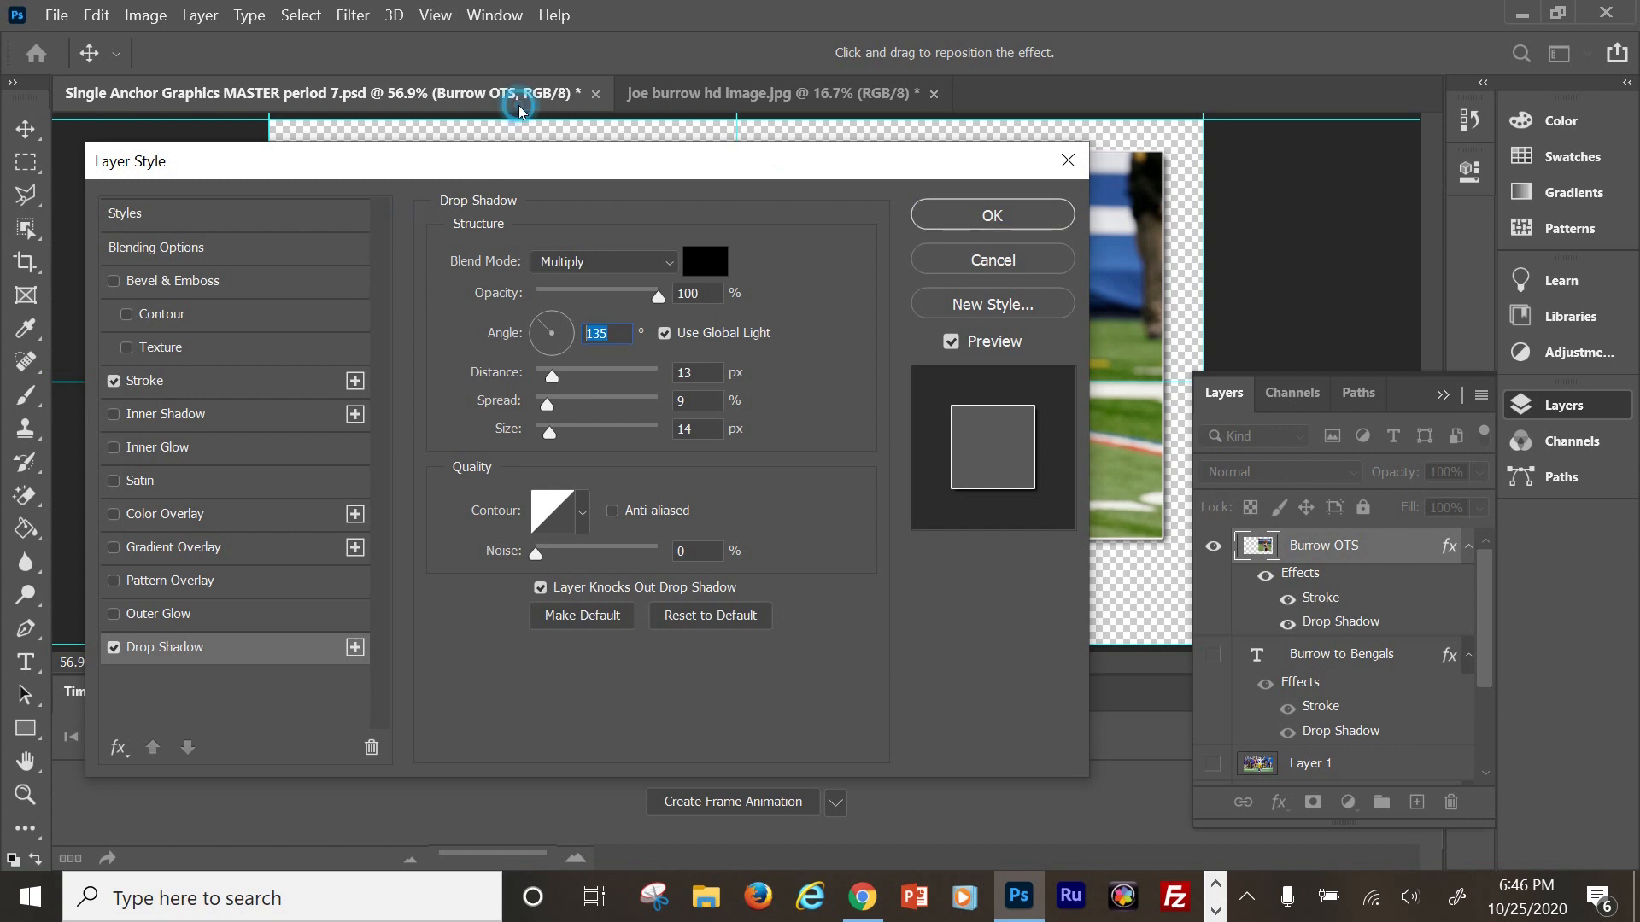
{"action": "left_click_drag", "start_coordinate": [519, 106], "coordinate": [490, 92]}
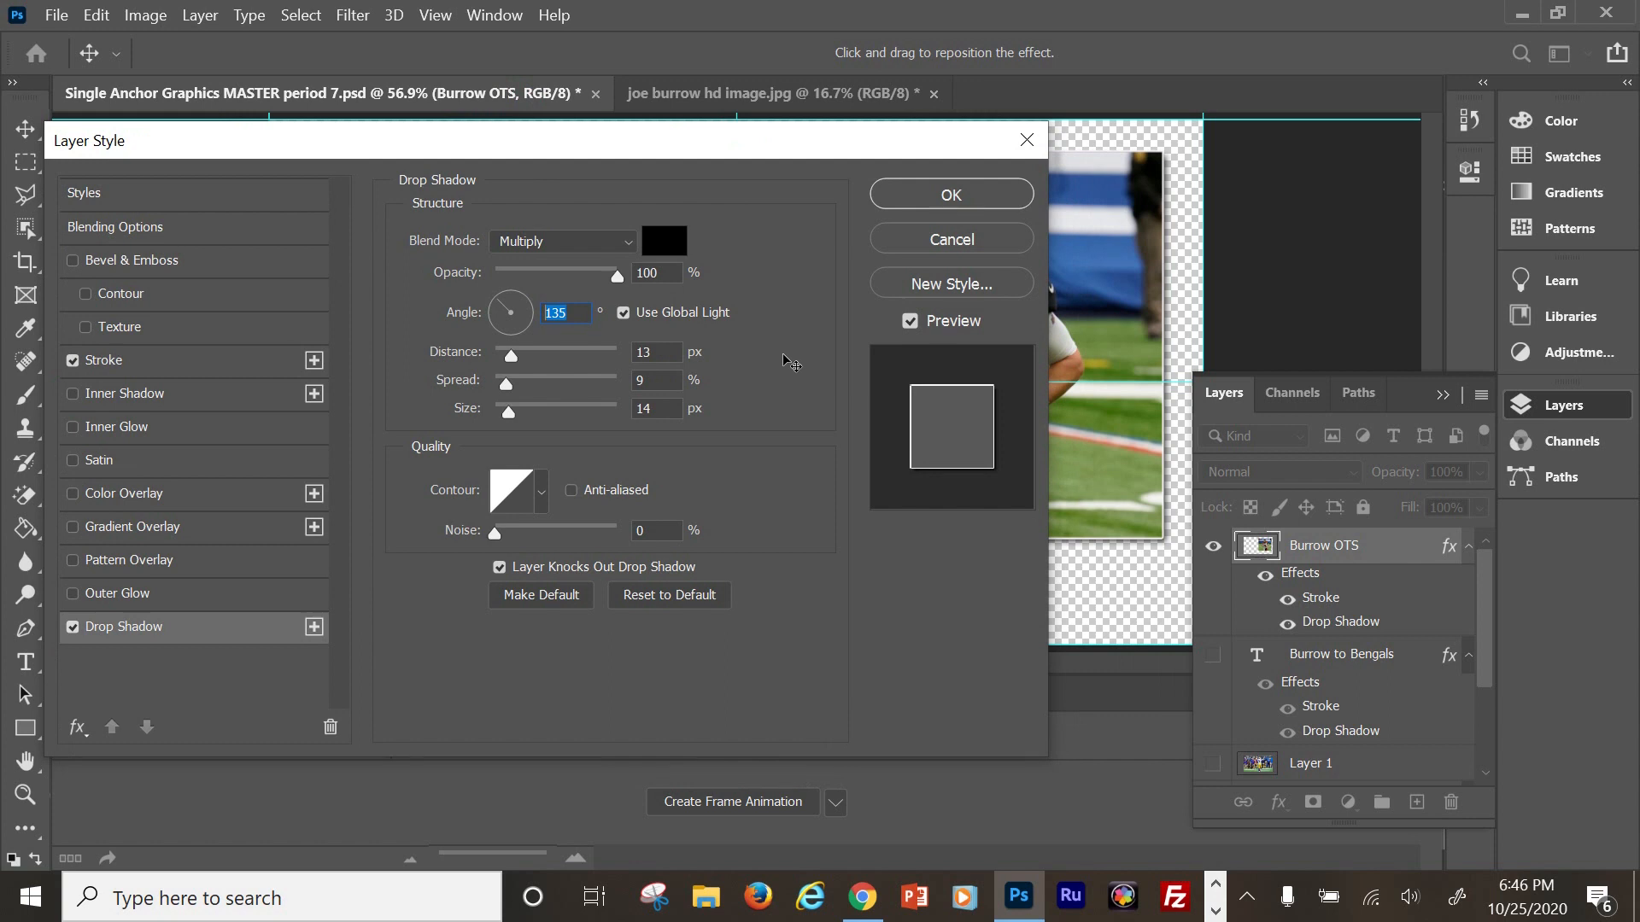
{"action": "left_click_drag", "start_coordinate": [508, 412], "coordinate": [539, 412]}
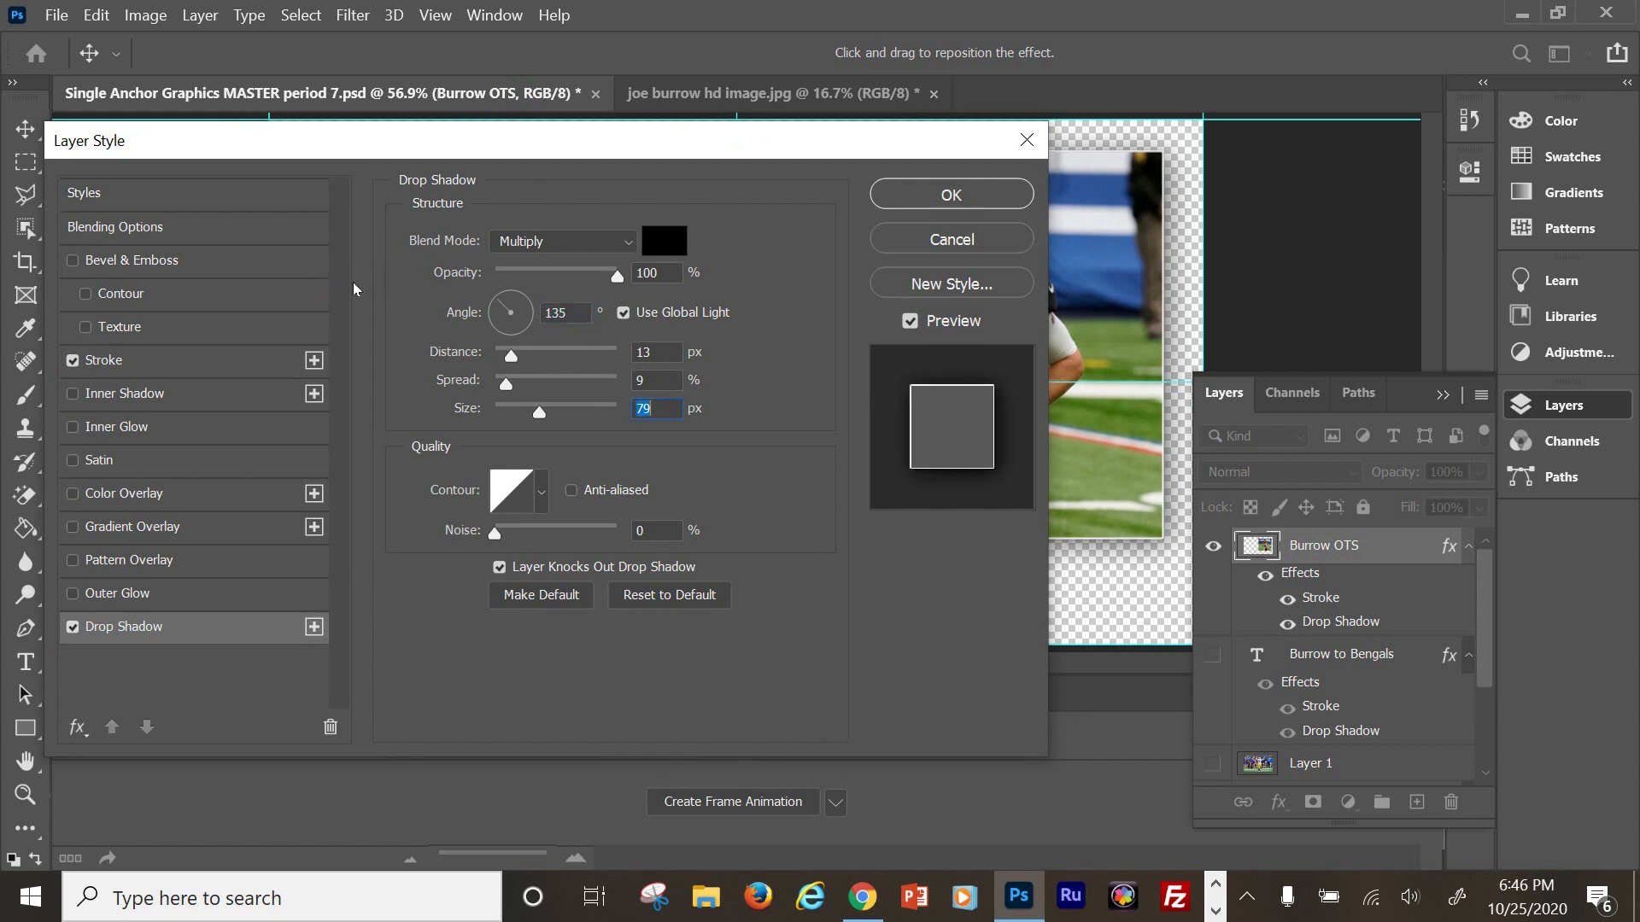
{"action": "left_click_drag", "start_coordinate": [511, 355], "coordinate": [514, 384]}
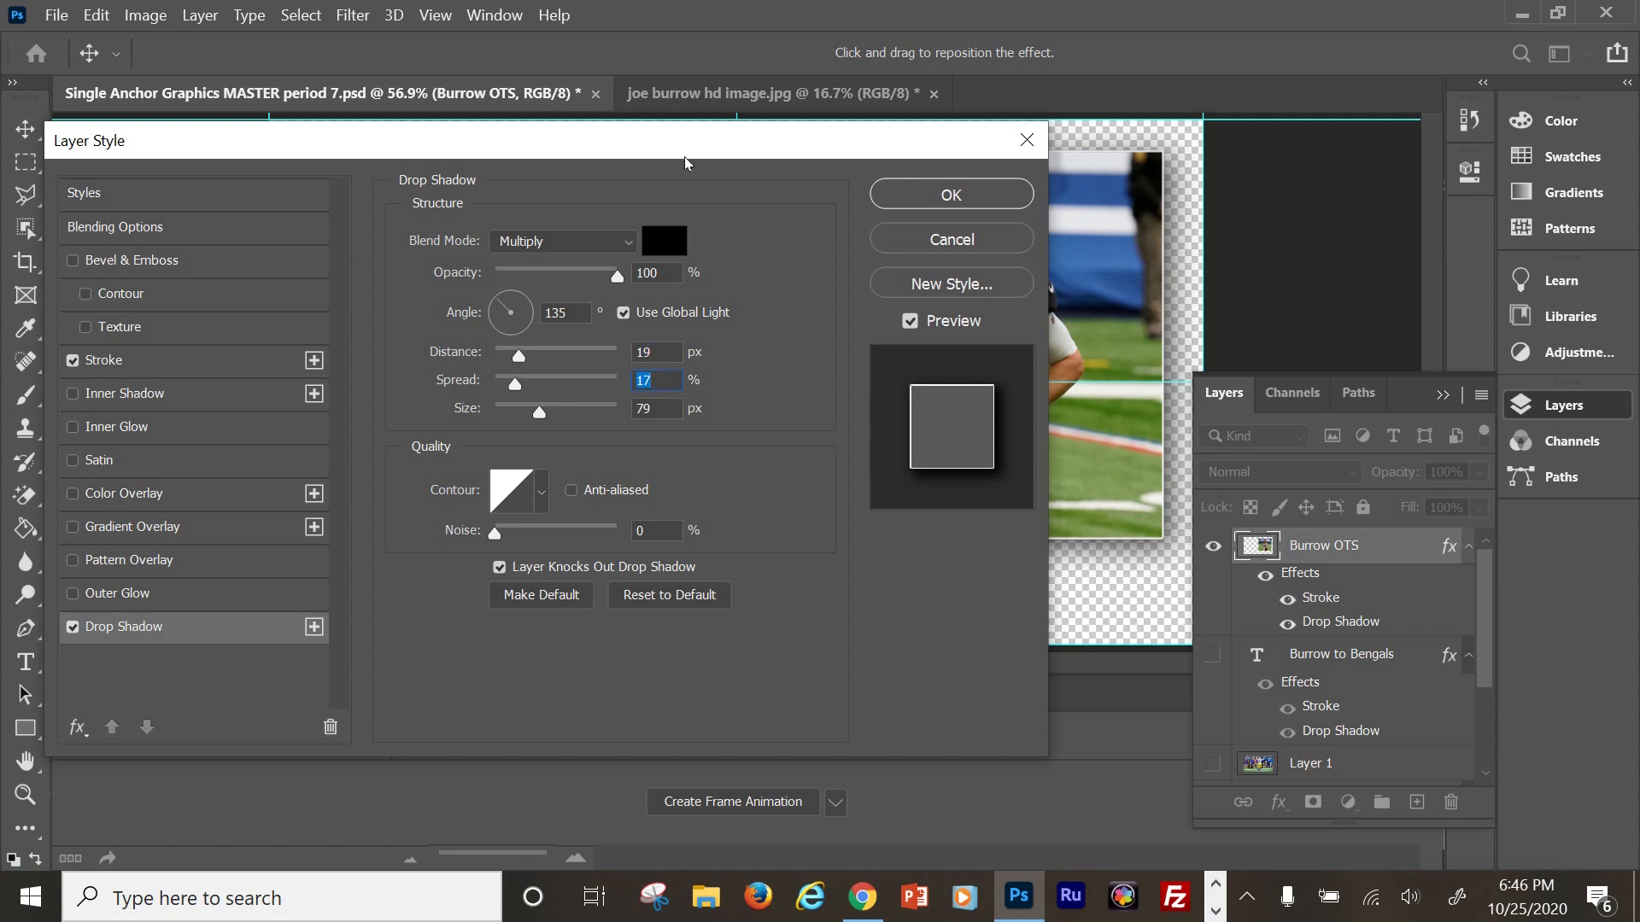
{"action": "key", "text": "Return"}
{"action": "key", "text": "m"}
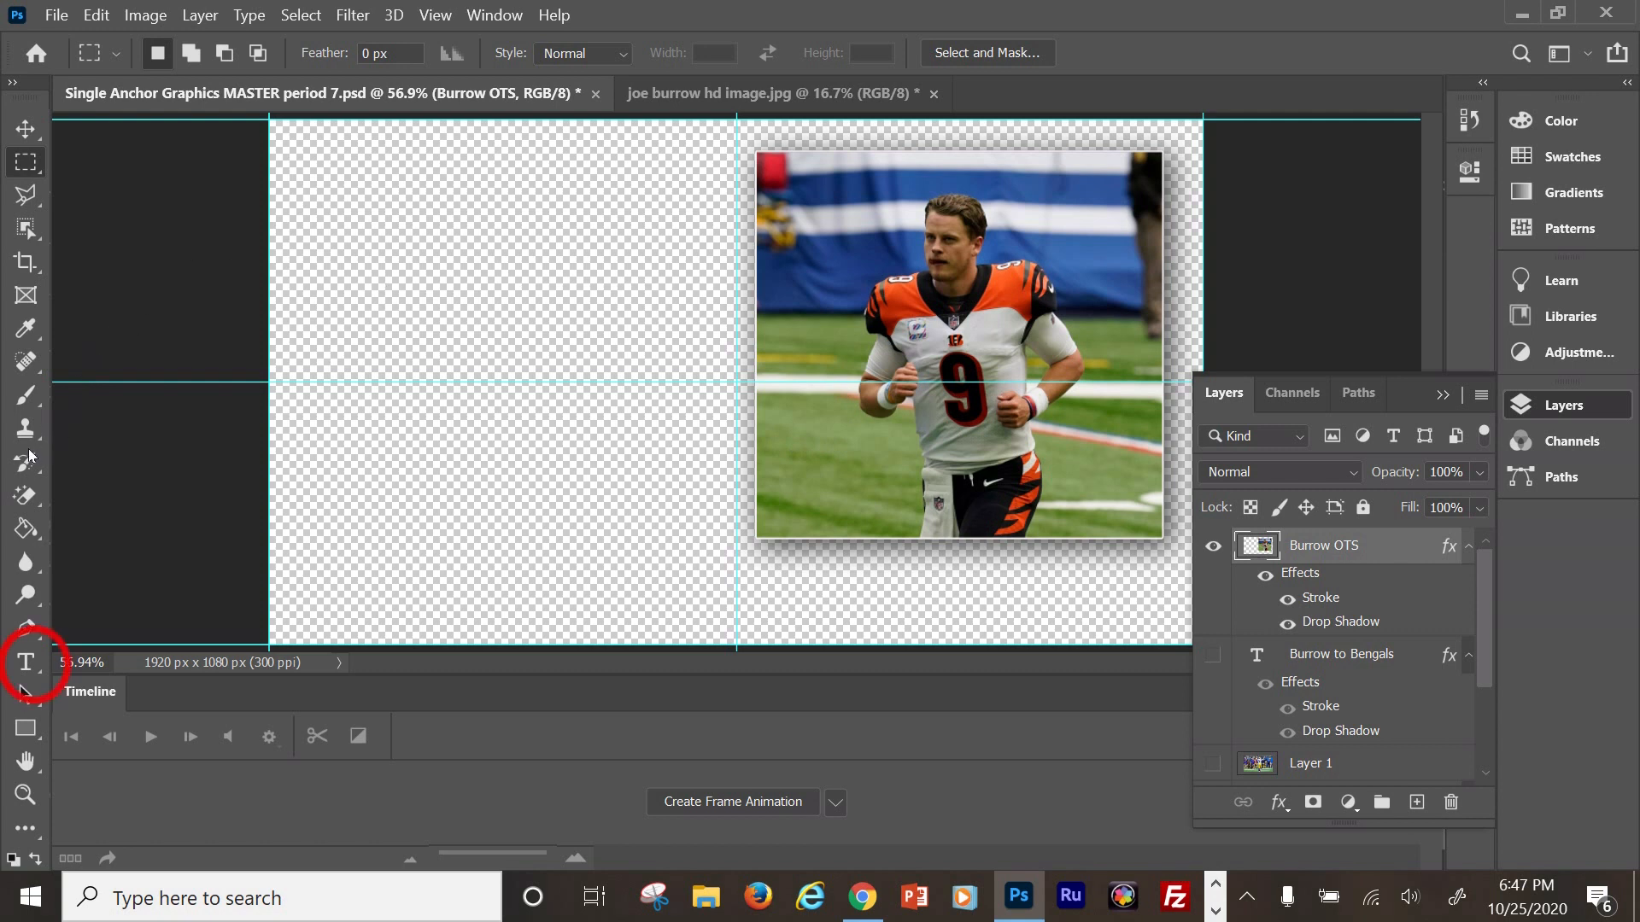
Add a white text layer reading "Joe Burrow" in Arial Bold, 30 pt.
{"action": "key", "text": "t"}
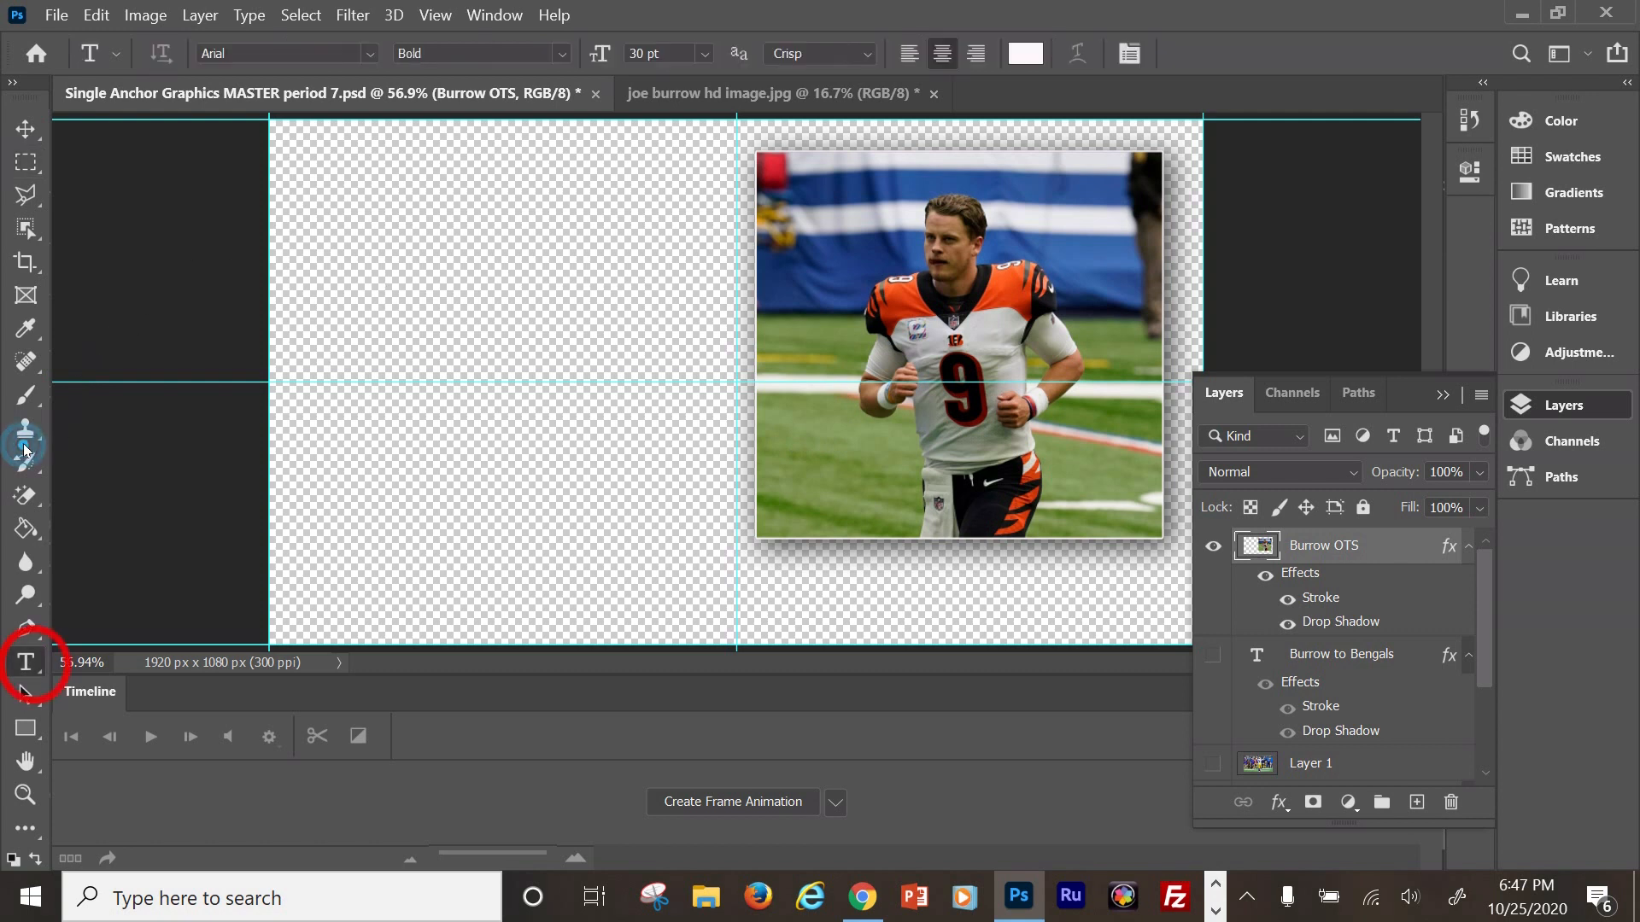
{"action": "left_click", "coordinate": [538, 335]}
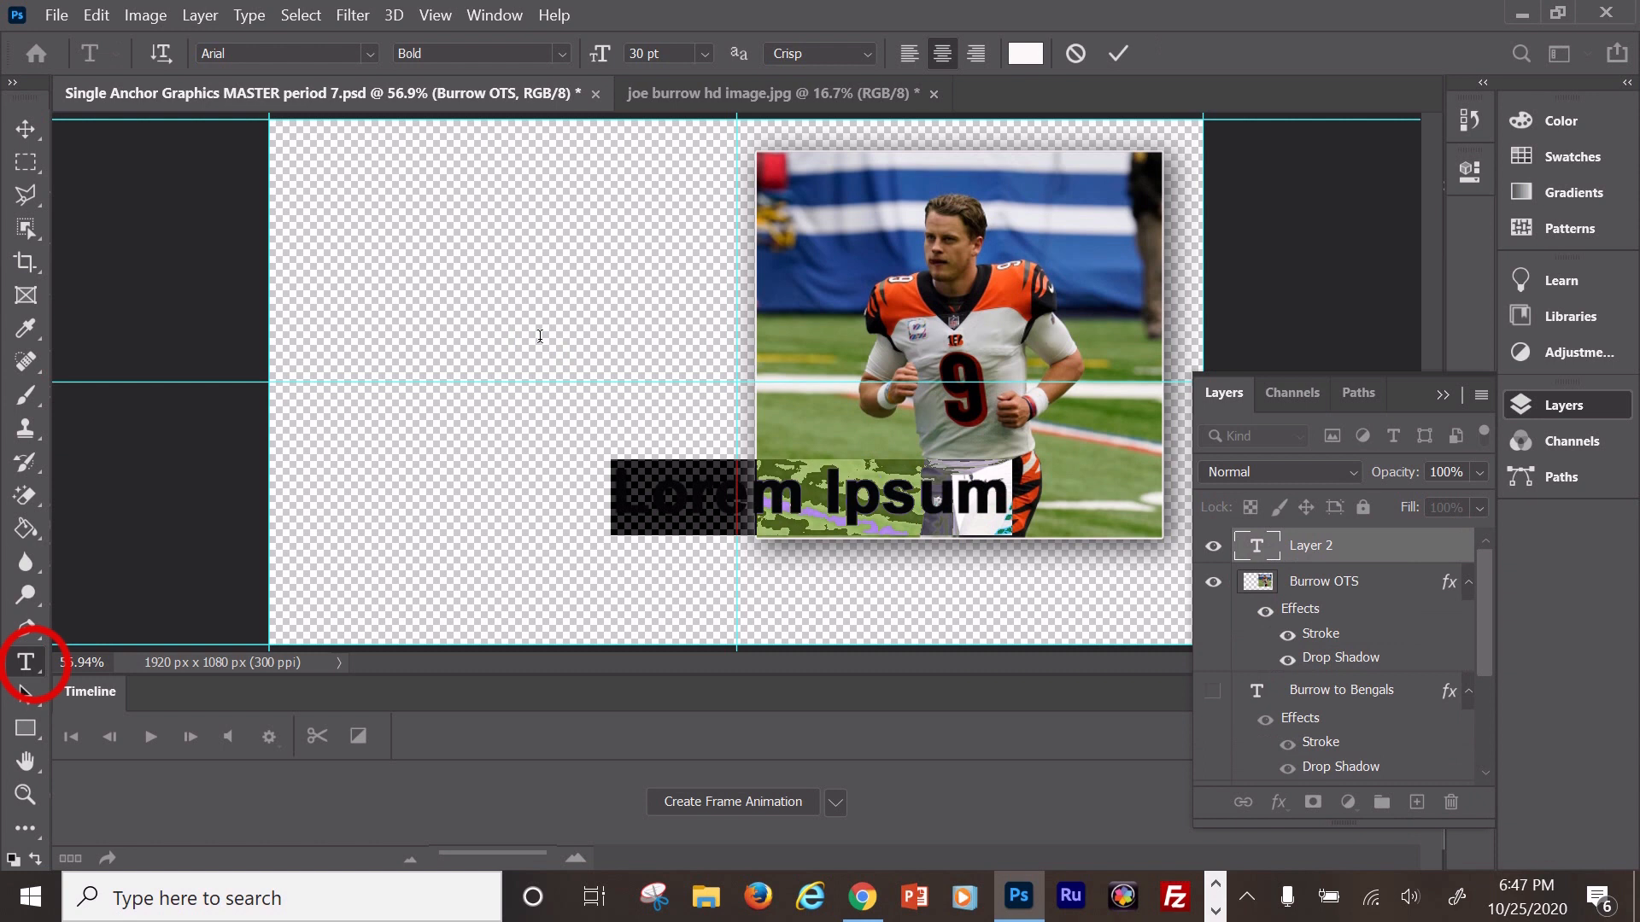
{"action": "type", "text": "Joe B"}
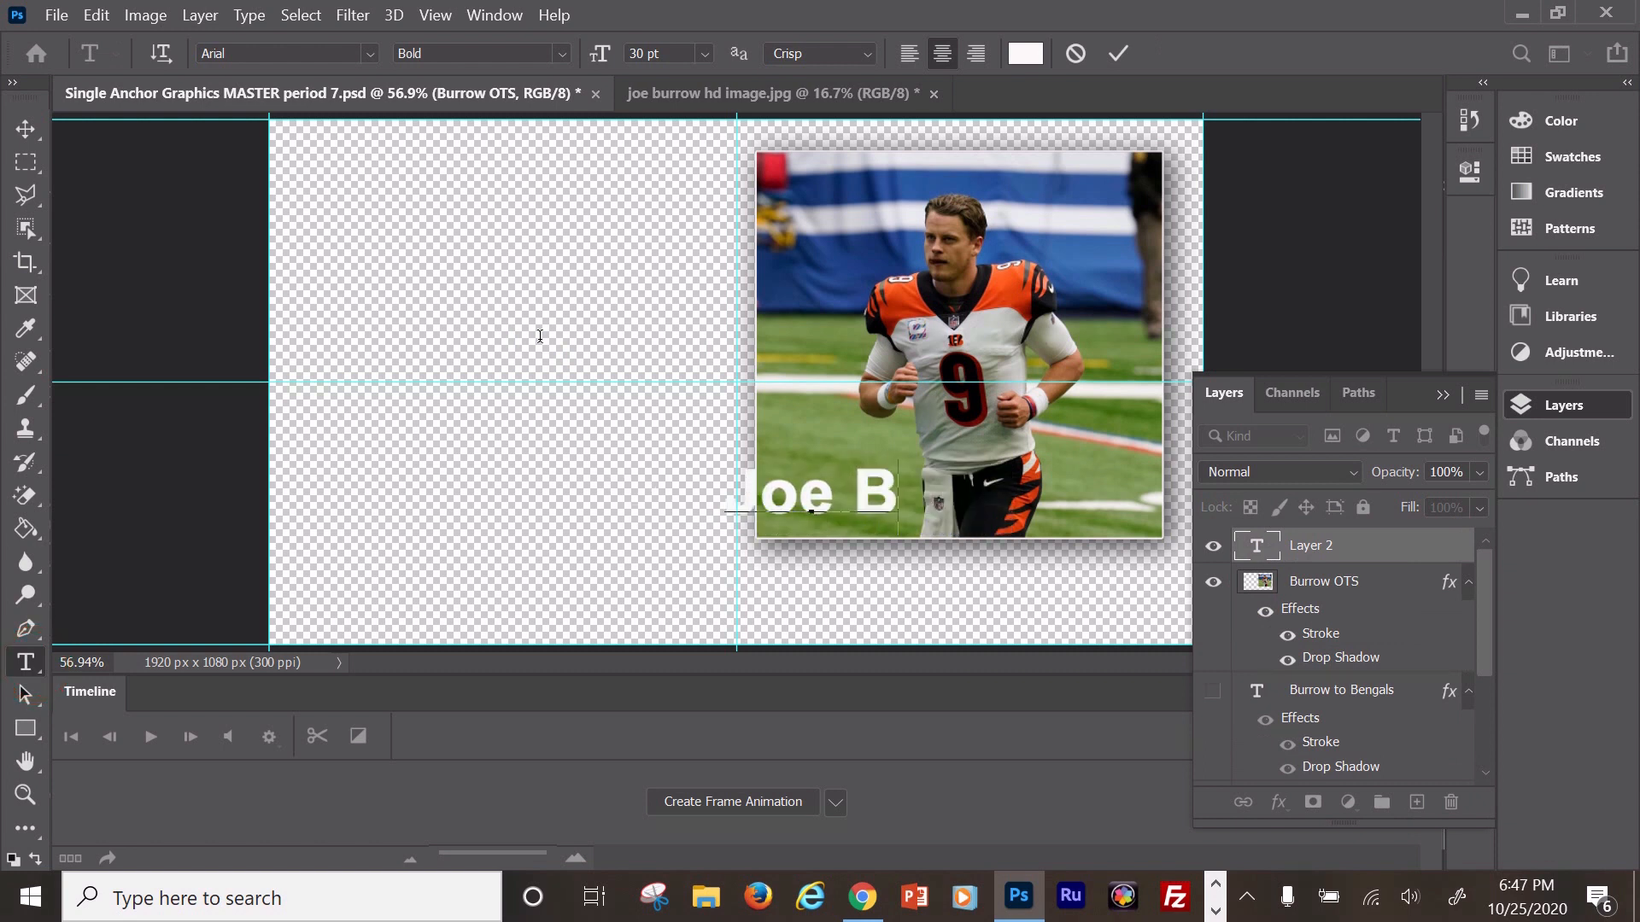
{"action": "type", "text": "urrow"}
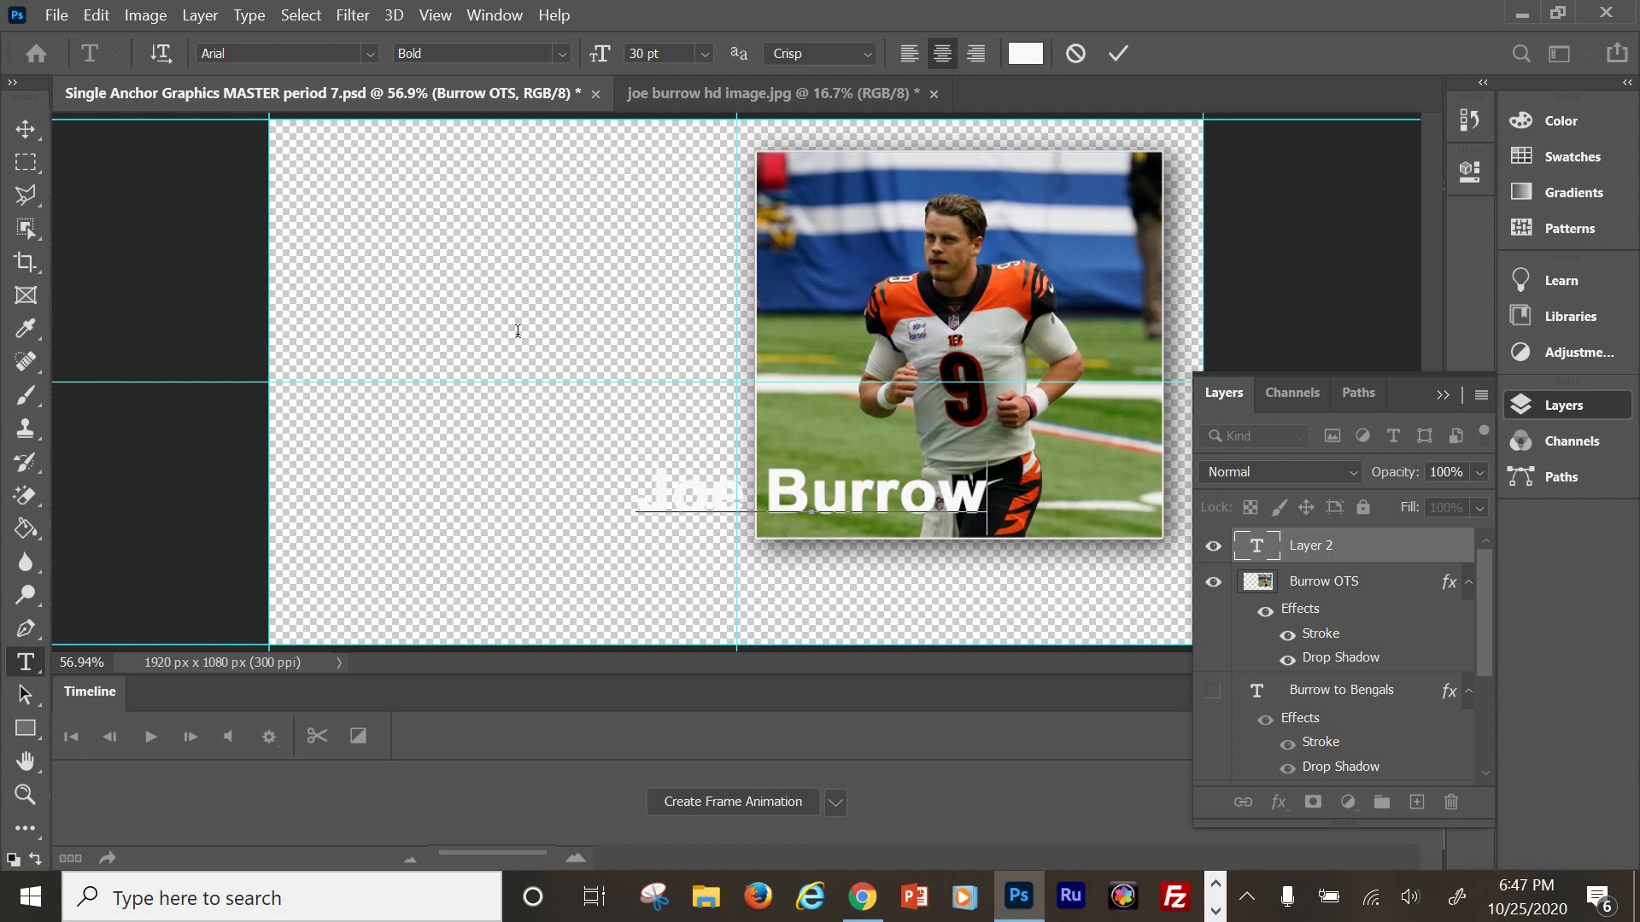
Move the Joe Burrow text with Free Transform so it sits centred across the lower part of the photo, and apply it.
{"action": "left_click", "coordinate": [96, 15]}
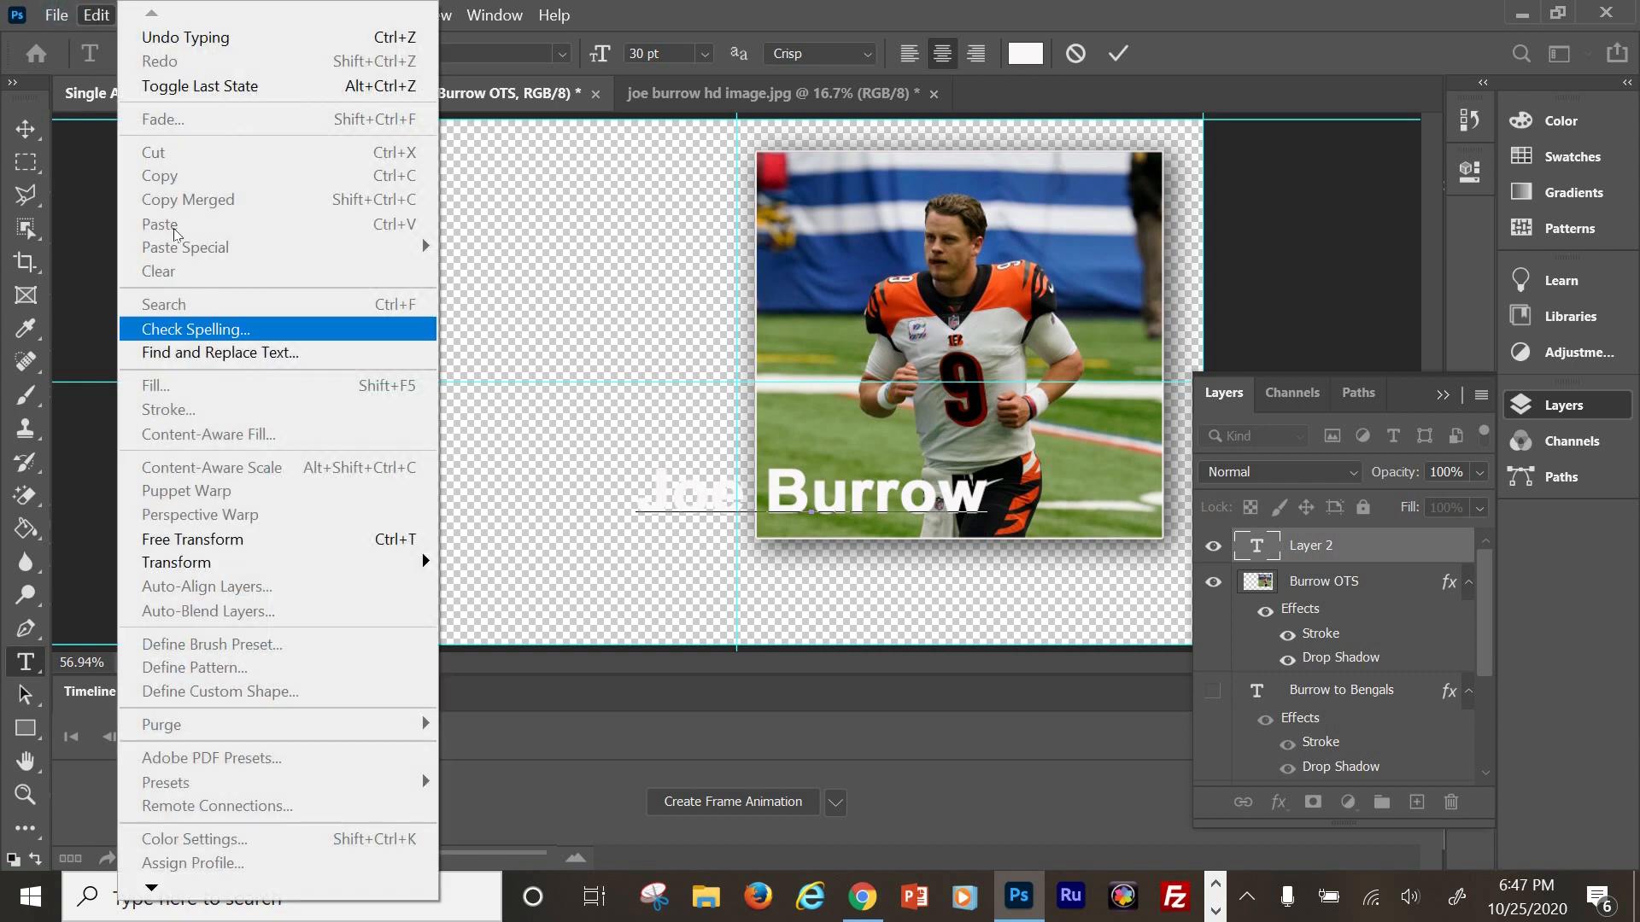
{"action": "left_click", "coordinate": [192, 538]}
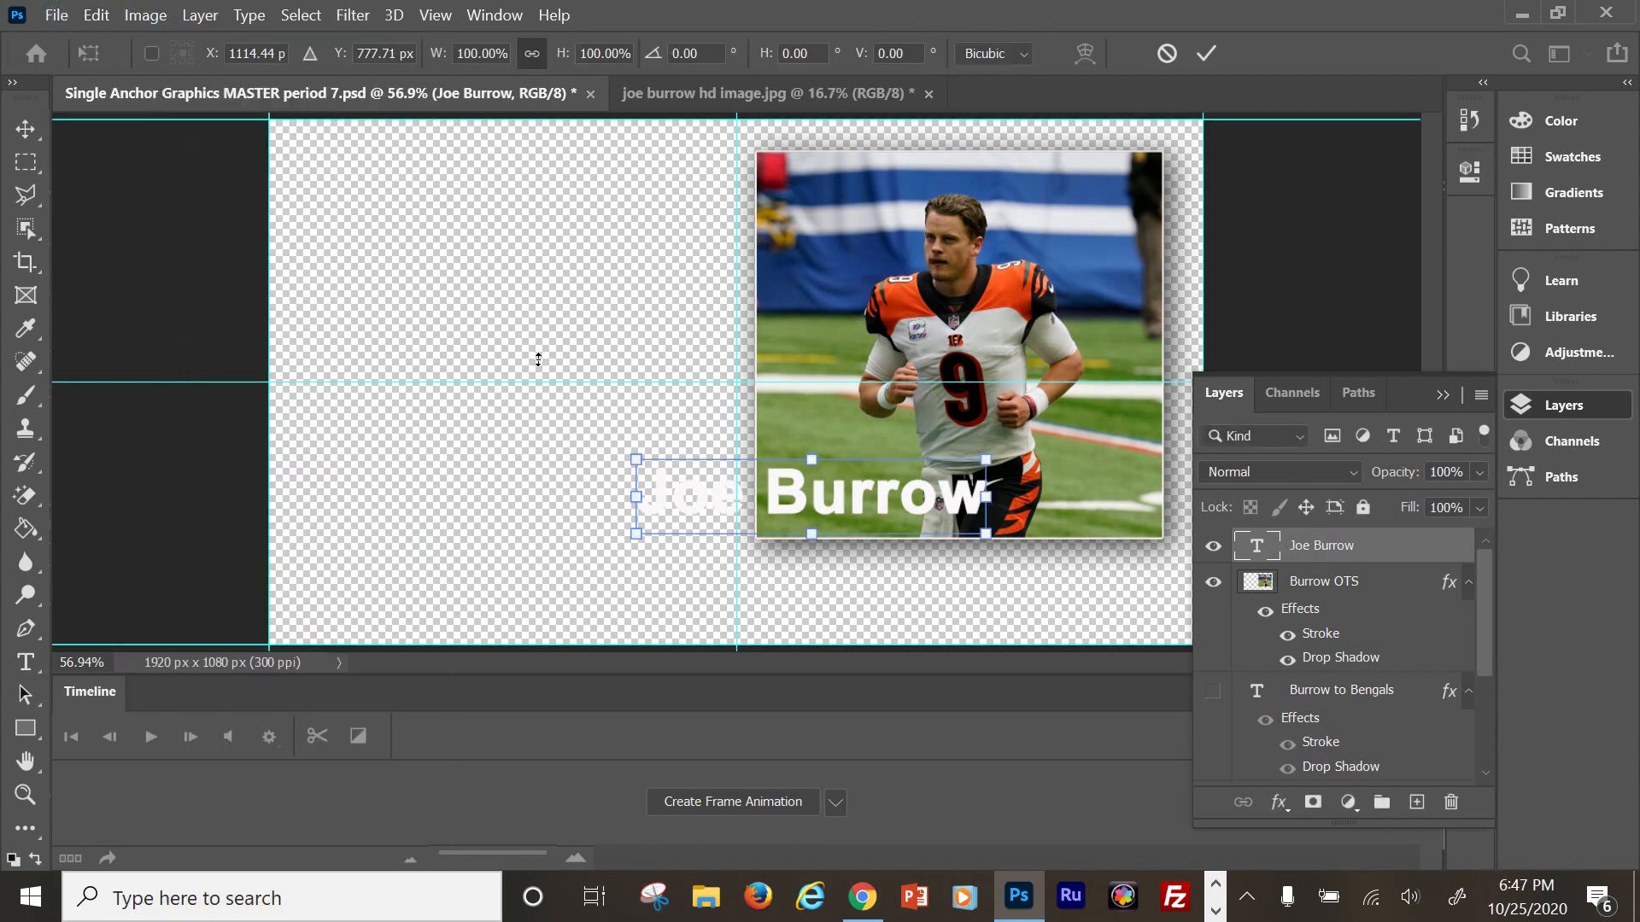
{"action": "left_click_drag", "start_coordinate": [576, 339], "coordinate": [679, 336]}
{"action": "key", "text": "Return"}
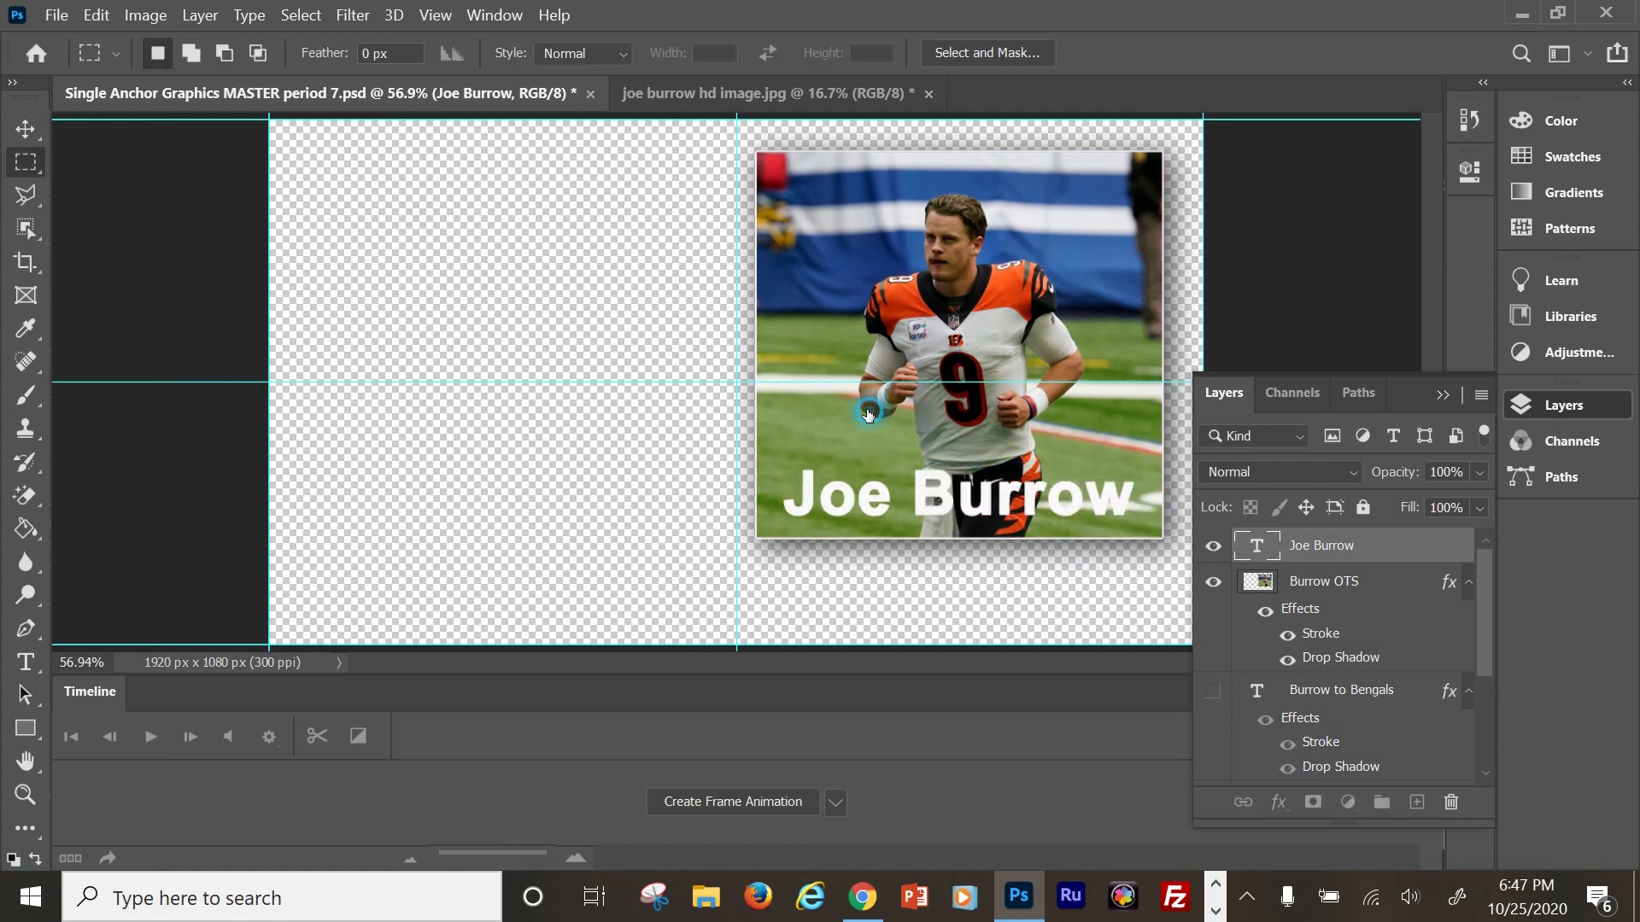
Copy the layer style of the Burrow OTS photo layer.
{"action": "left_click", "coordinate": [1302, 589]}
{"action": "right_click", "coordinate": [1303, 610]}
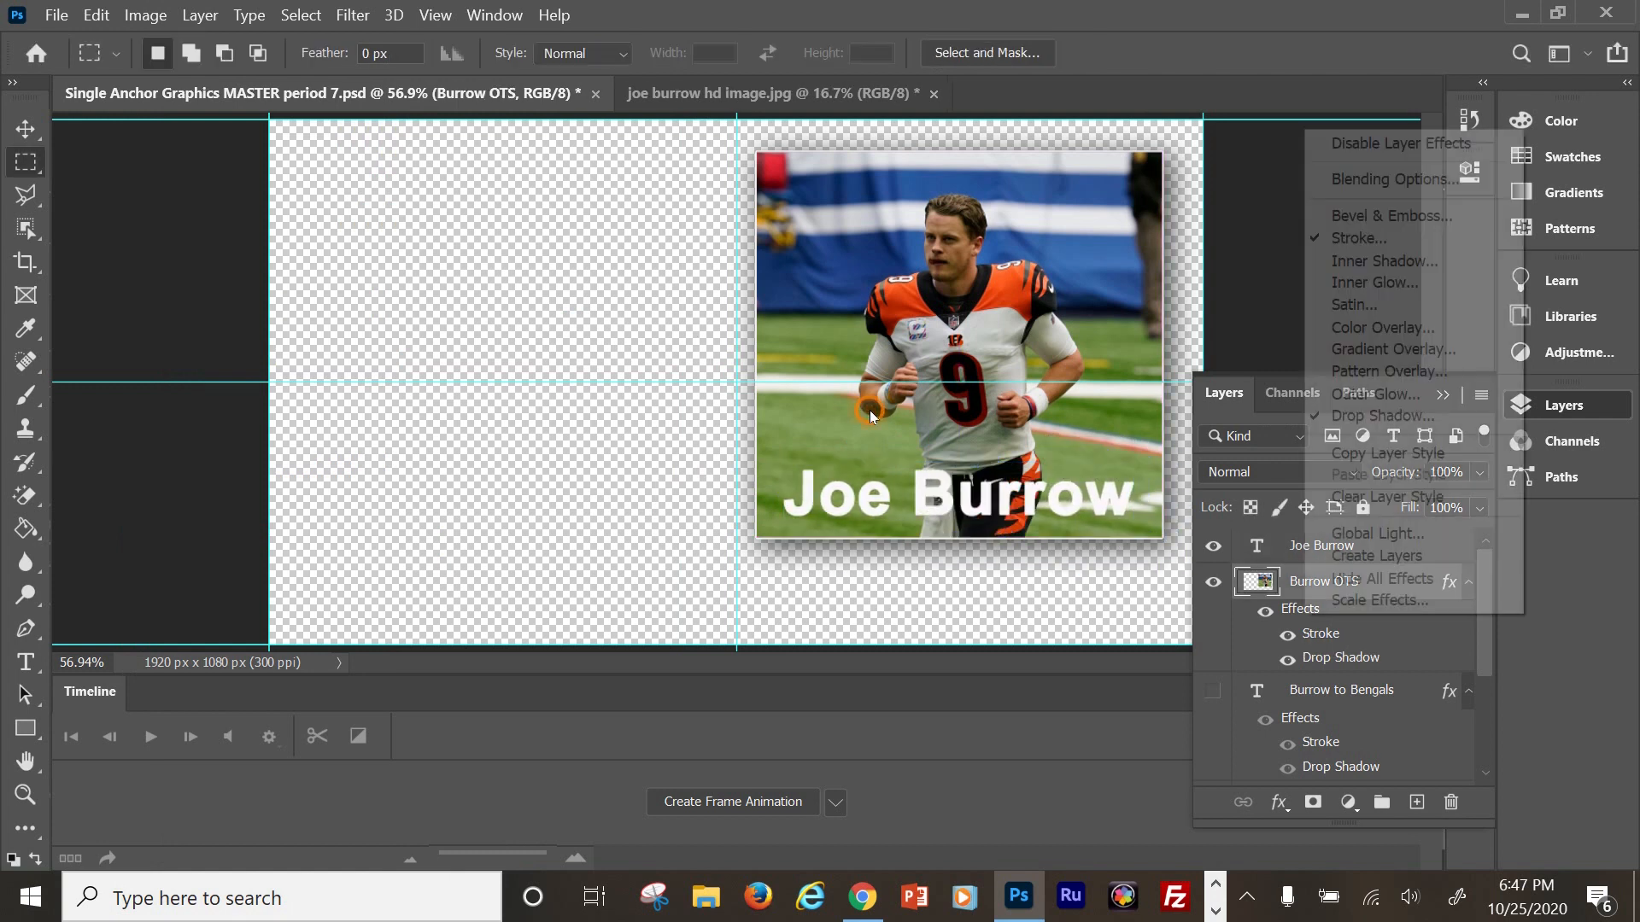
{"action": "key", "text": "Up"}
{"action": "key", "text": "Up"}
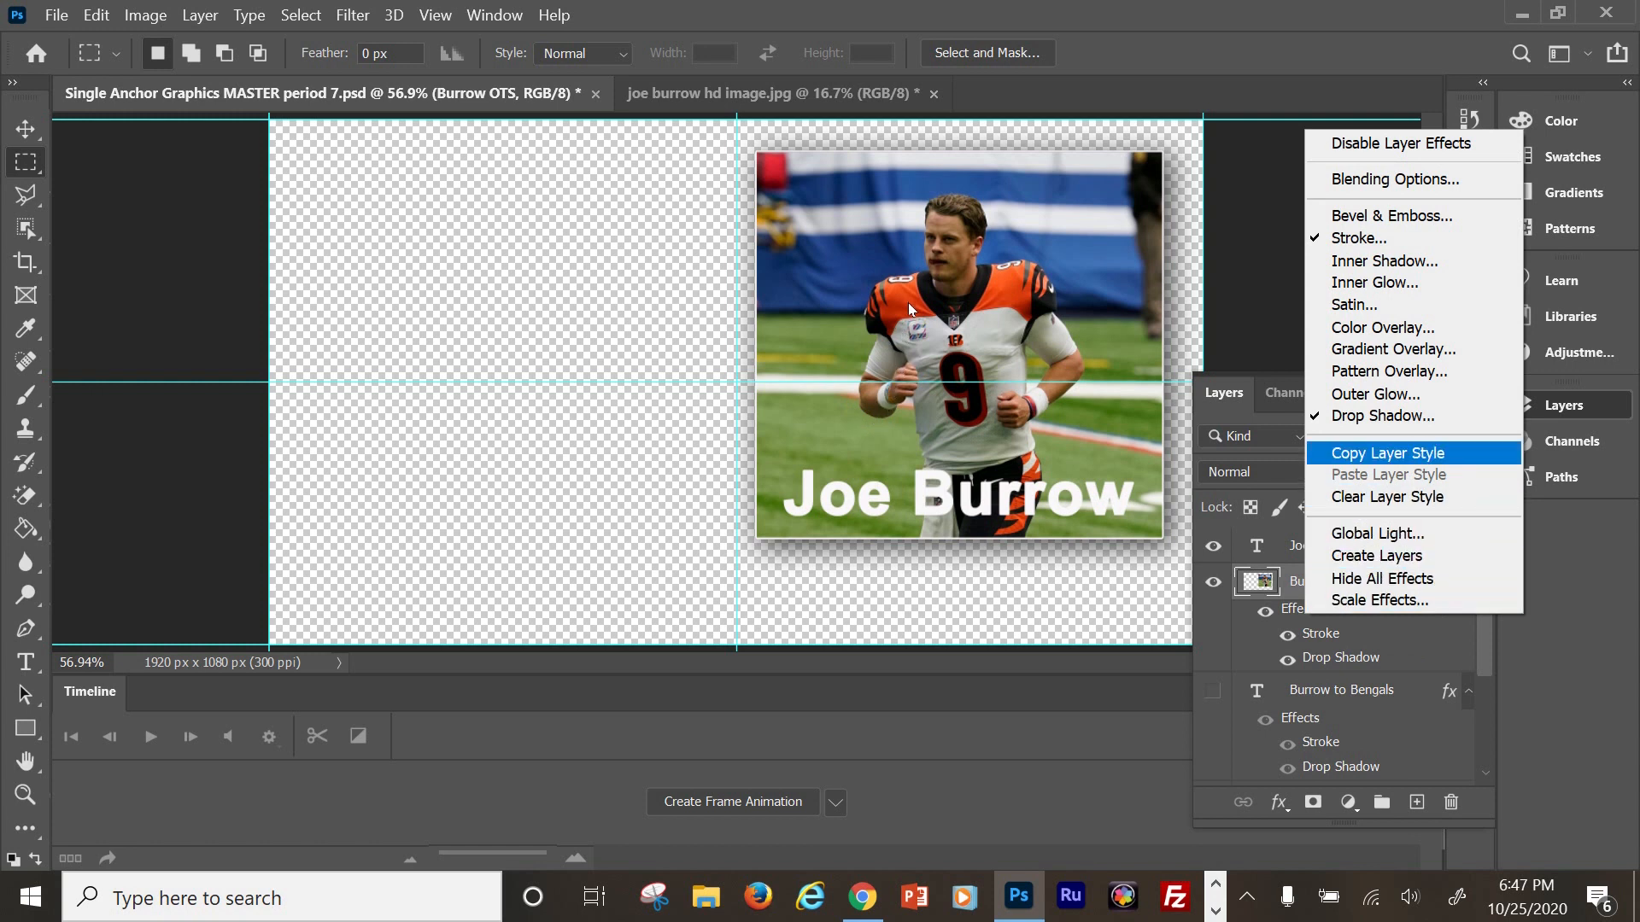
{"action": "key", "text": "Return"}
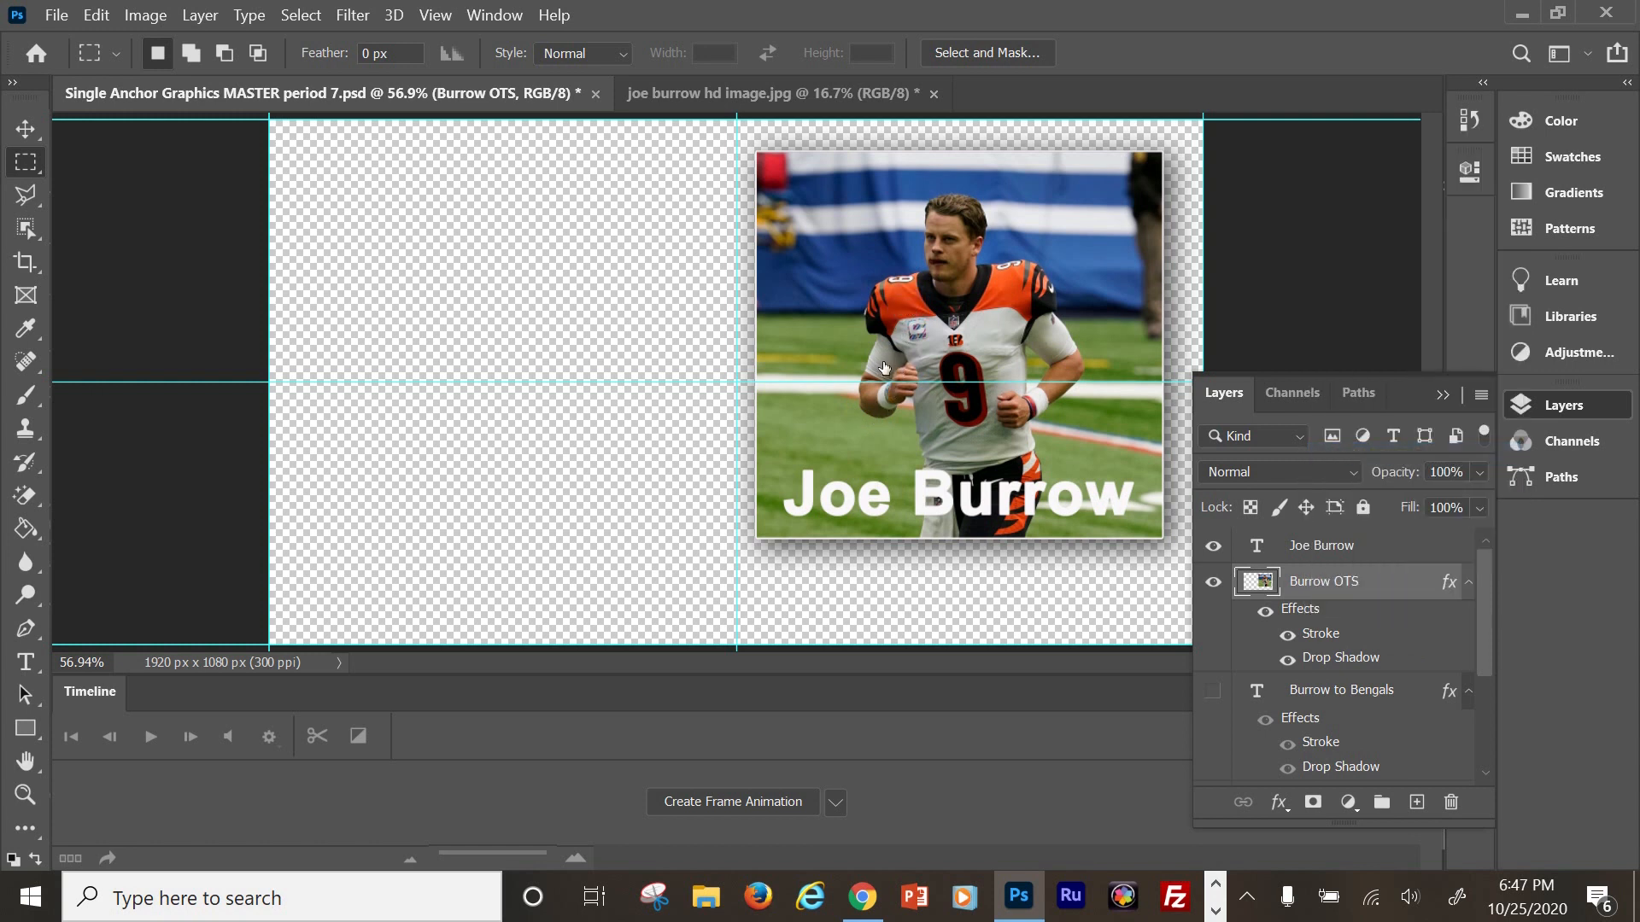
Add a black (000000) Stroke, 4 px in size and positioned outside, to the Joe Burrow text layer.
{"action": "key", "text": "alt+bracketright"}
{"action": "right_click", "coordinate": [1325, 549]}
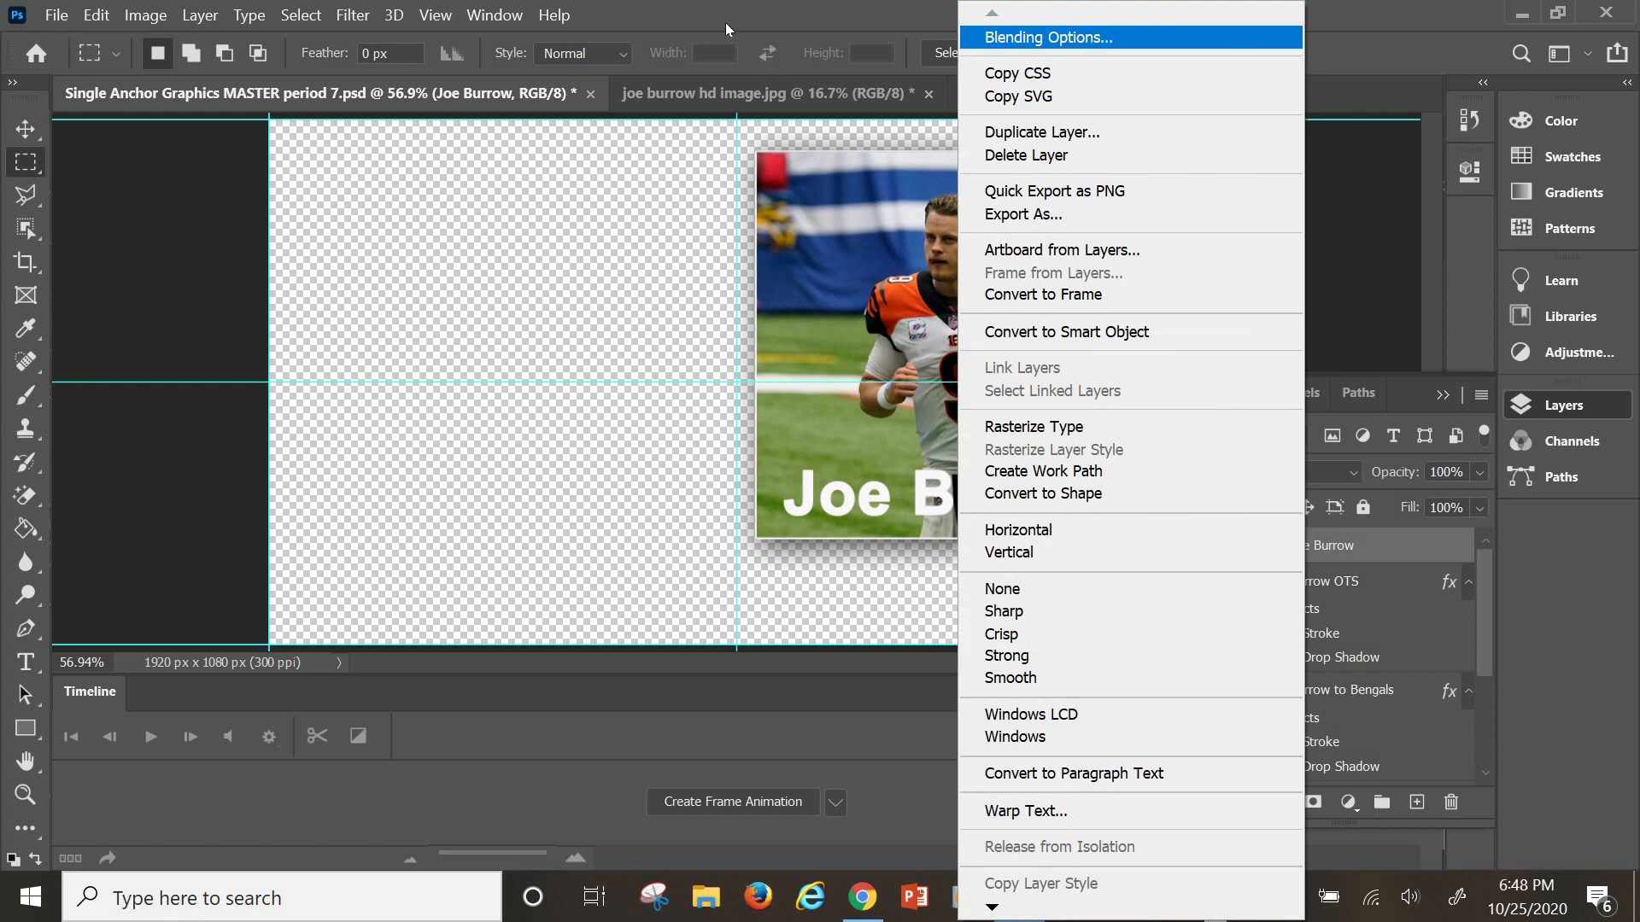
{"action": "left_click", "coordinate": [1055, 36]}
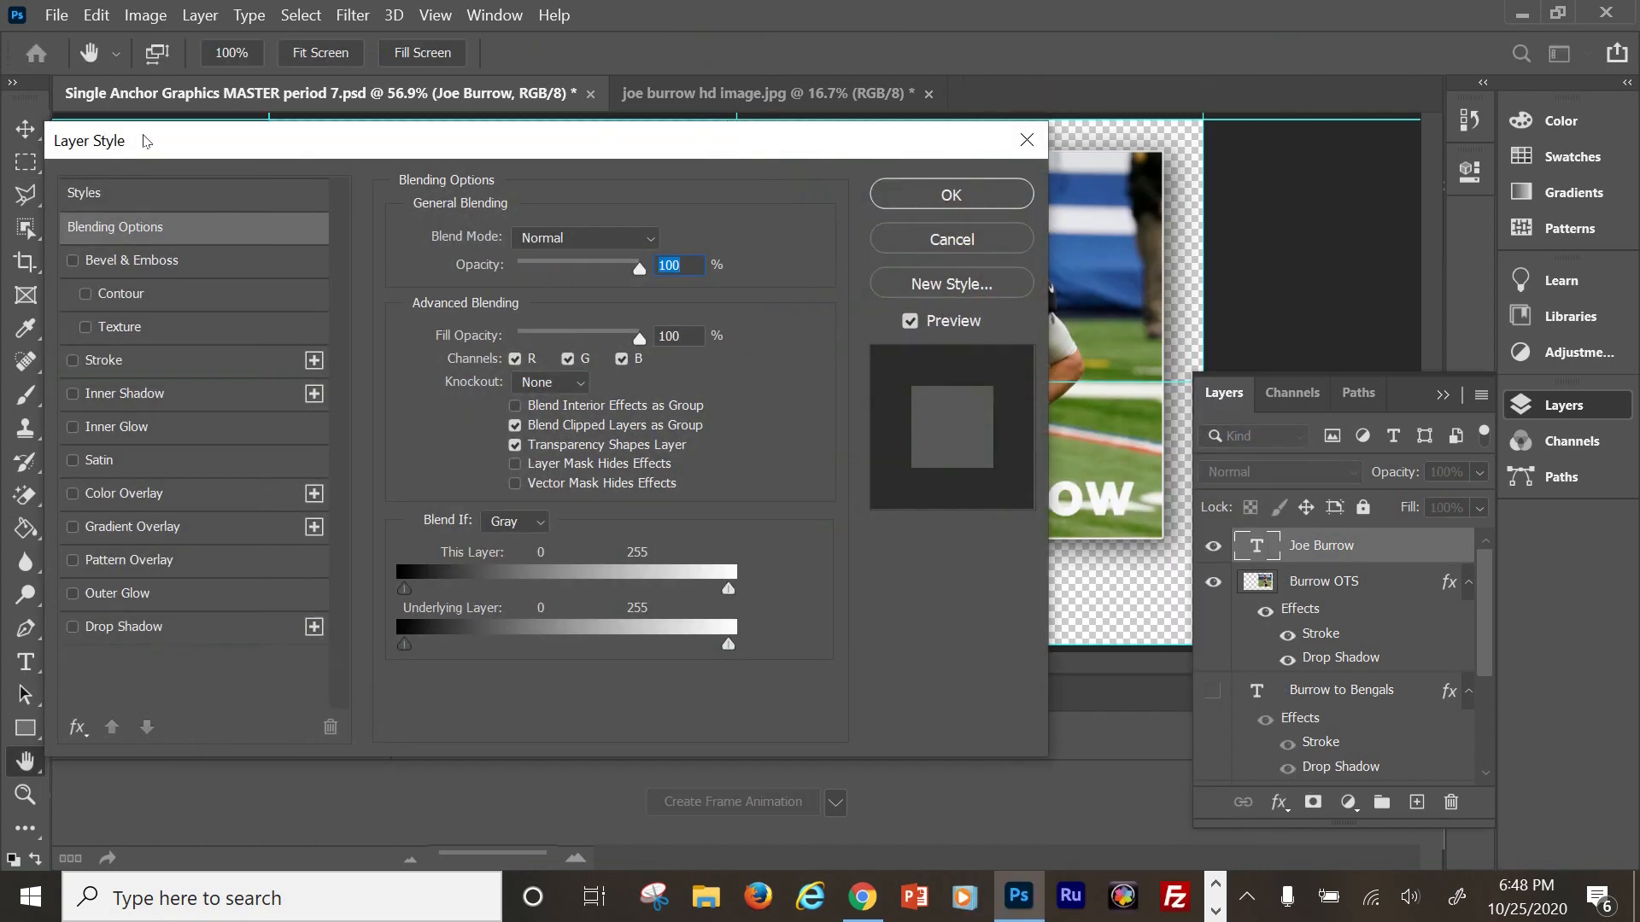
{"action": "left_click", "coordinate": [102, 360]}
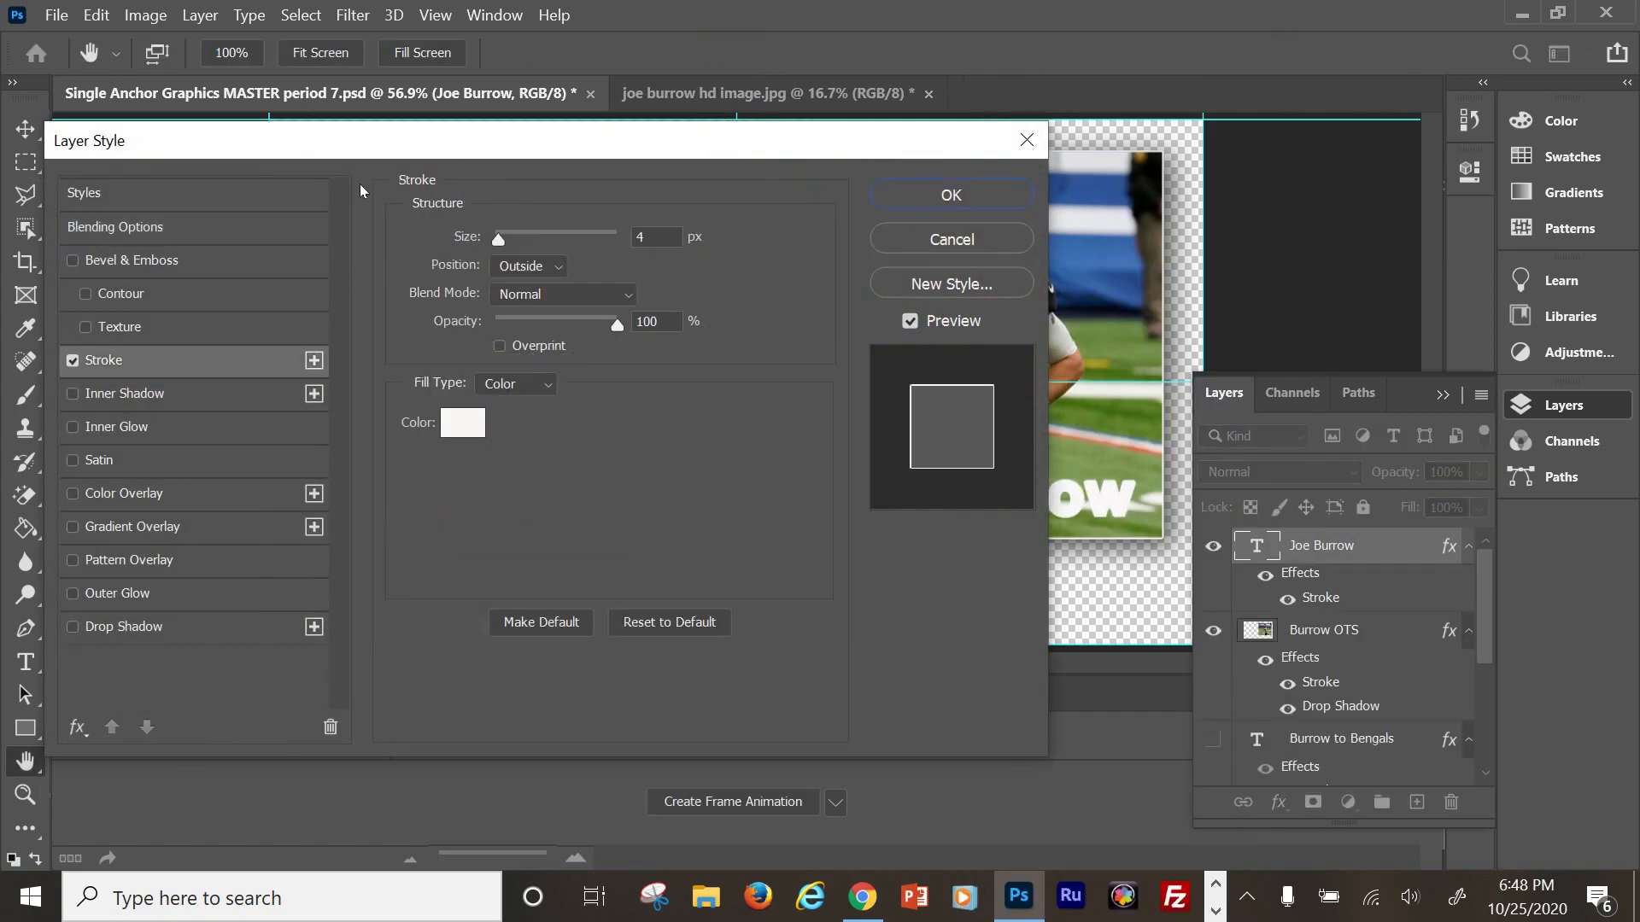
{"action": "left_click", "coordinate": [462, 422]}
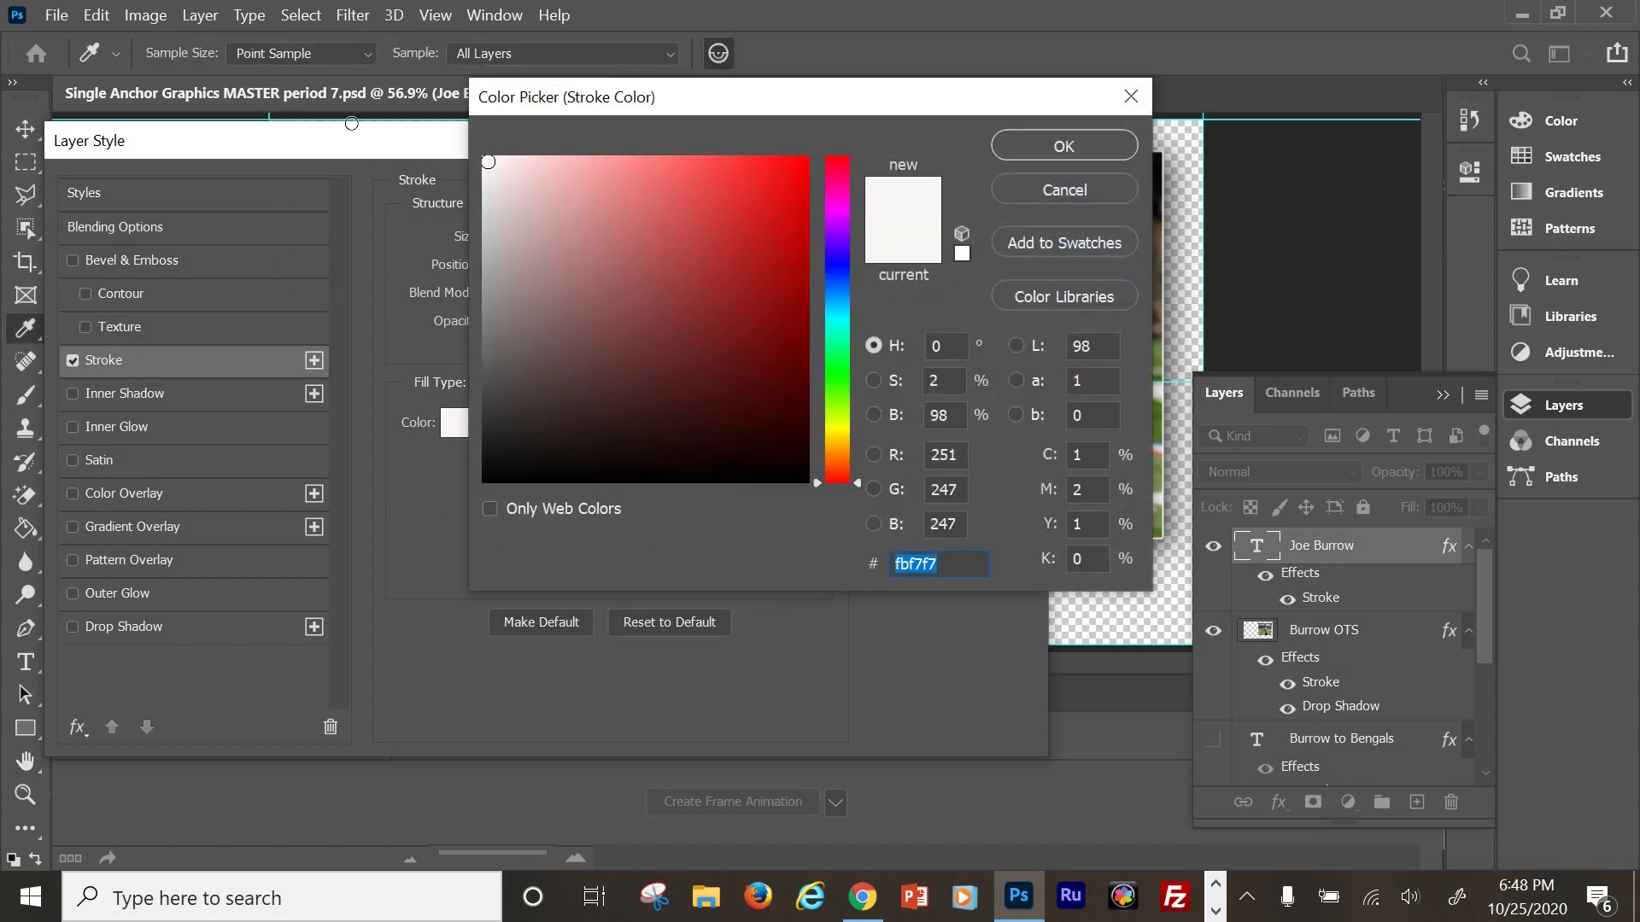
{"action": "type", "text": "000000"}
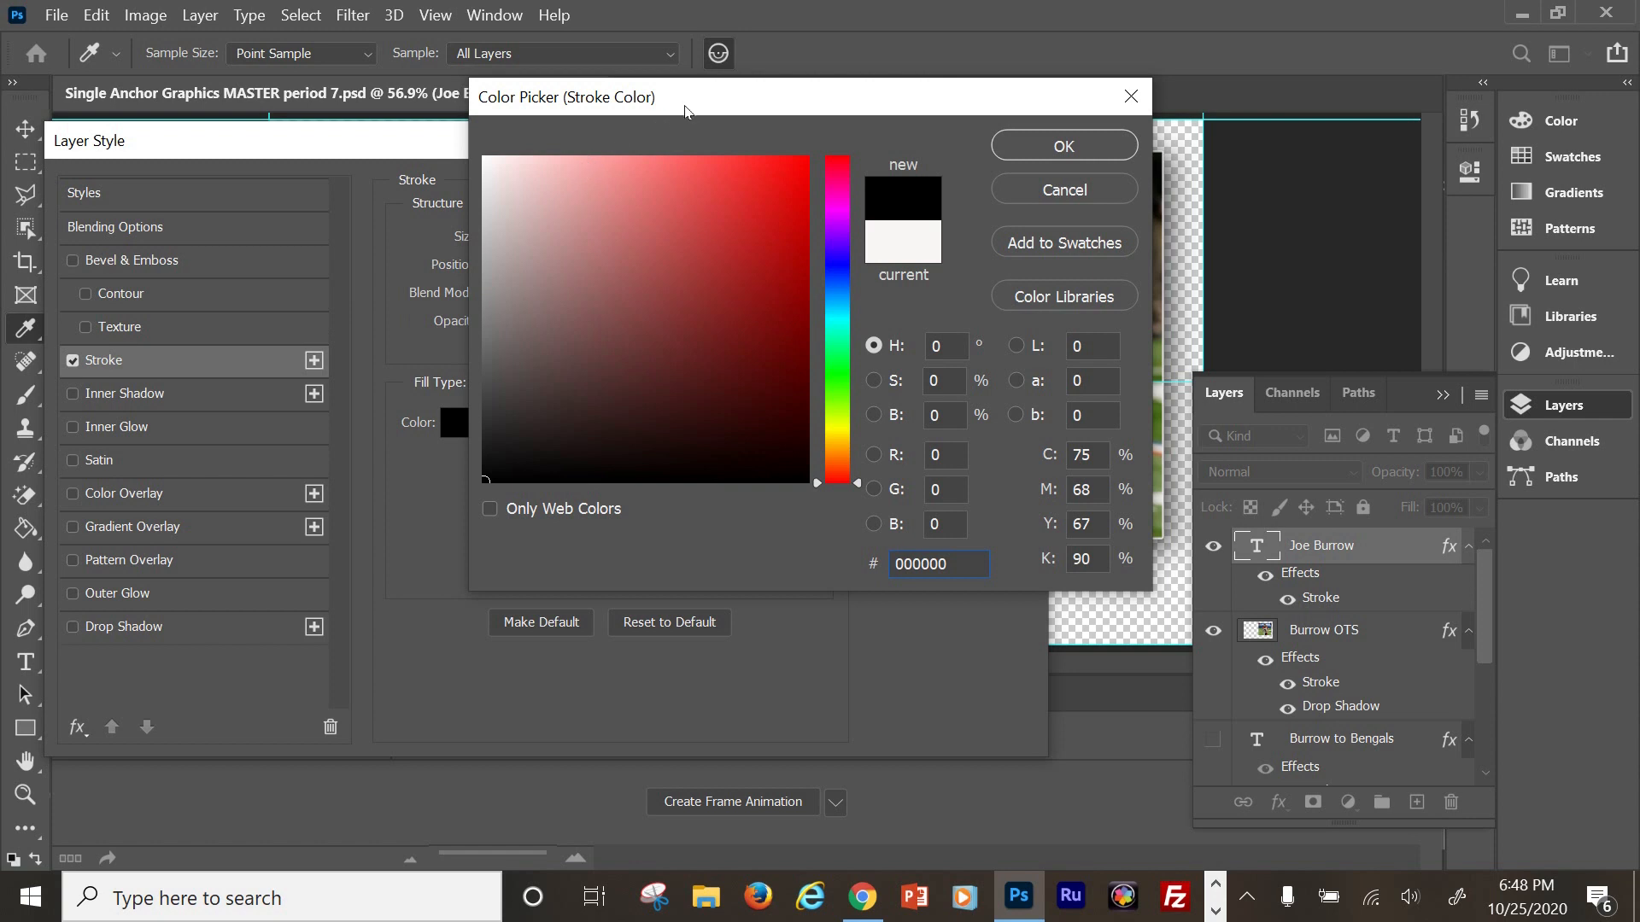
{"action": "key", "text": "Return"}
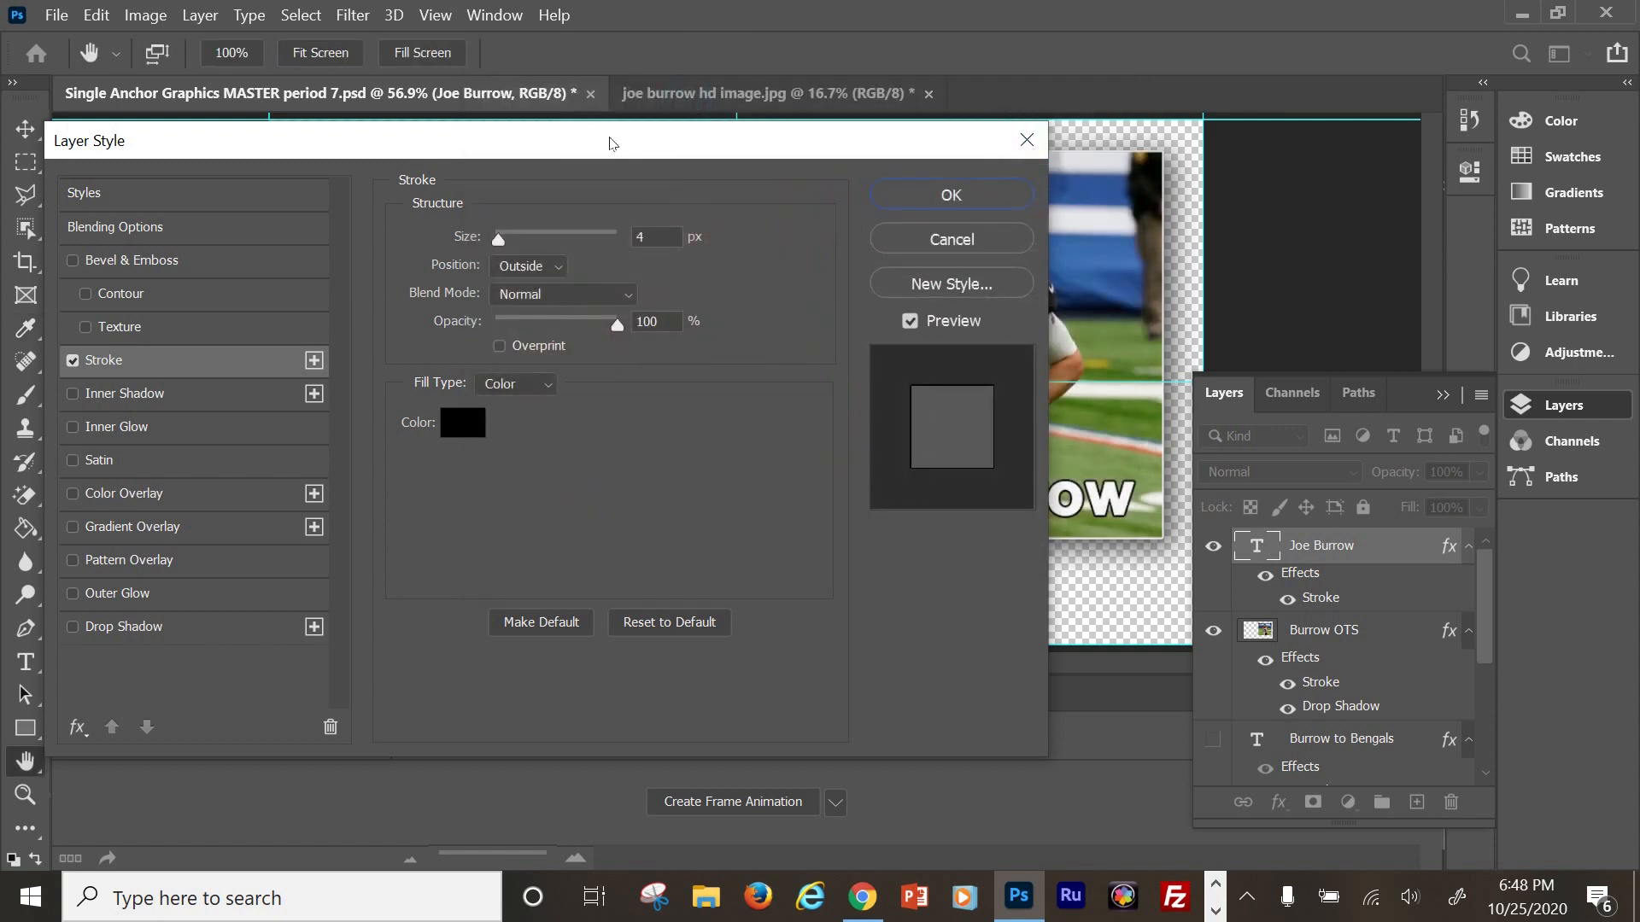
Add a Drop Shadow to the Joe Burrow text with distance 6 px, spread 17% and size 27 px, and apply the layer style.
{"action": "left_click_drag", "start_coordinate": [610, 142], "coordinate": [663, 66]}
{"action": "left_click", "coordinate": [126, 551]}
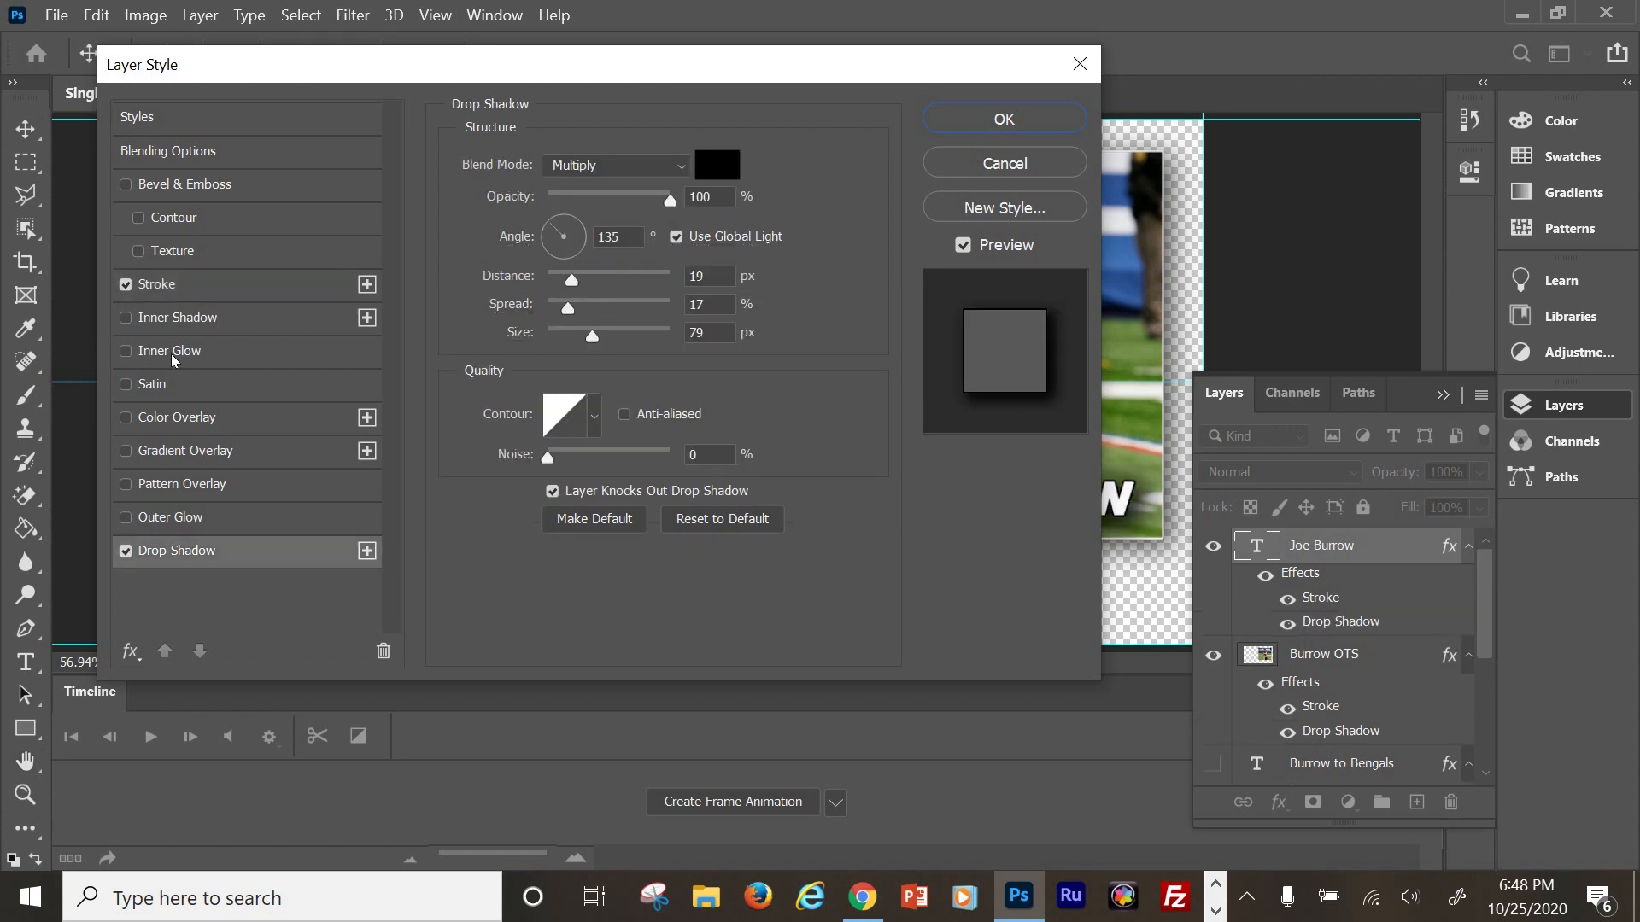
{"action": "left_click_drag", "start_coordinate": [517, 53], "coordinate": [382, 40]}
{"action": "left_click_drag", "start_coordinate": [384, 319], "coordinate": [358, 319]}
{"action": "left_click_drag", "start_coordinate": [363, 263], "coordinate": [347, 263]}
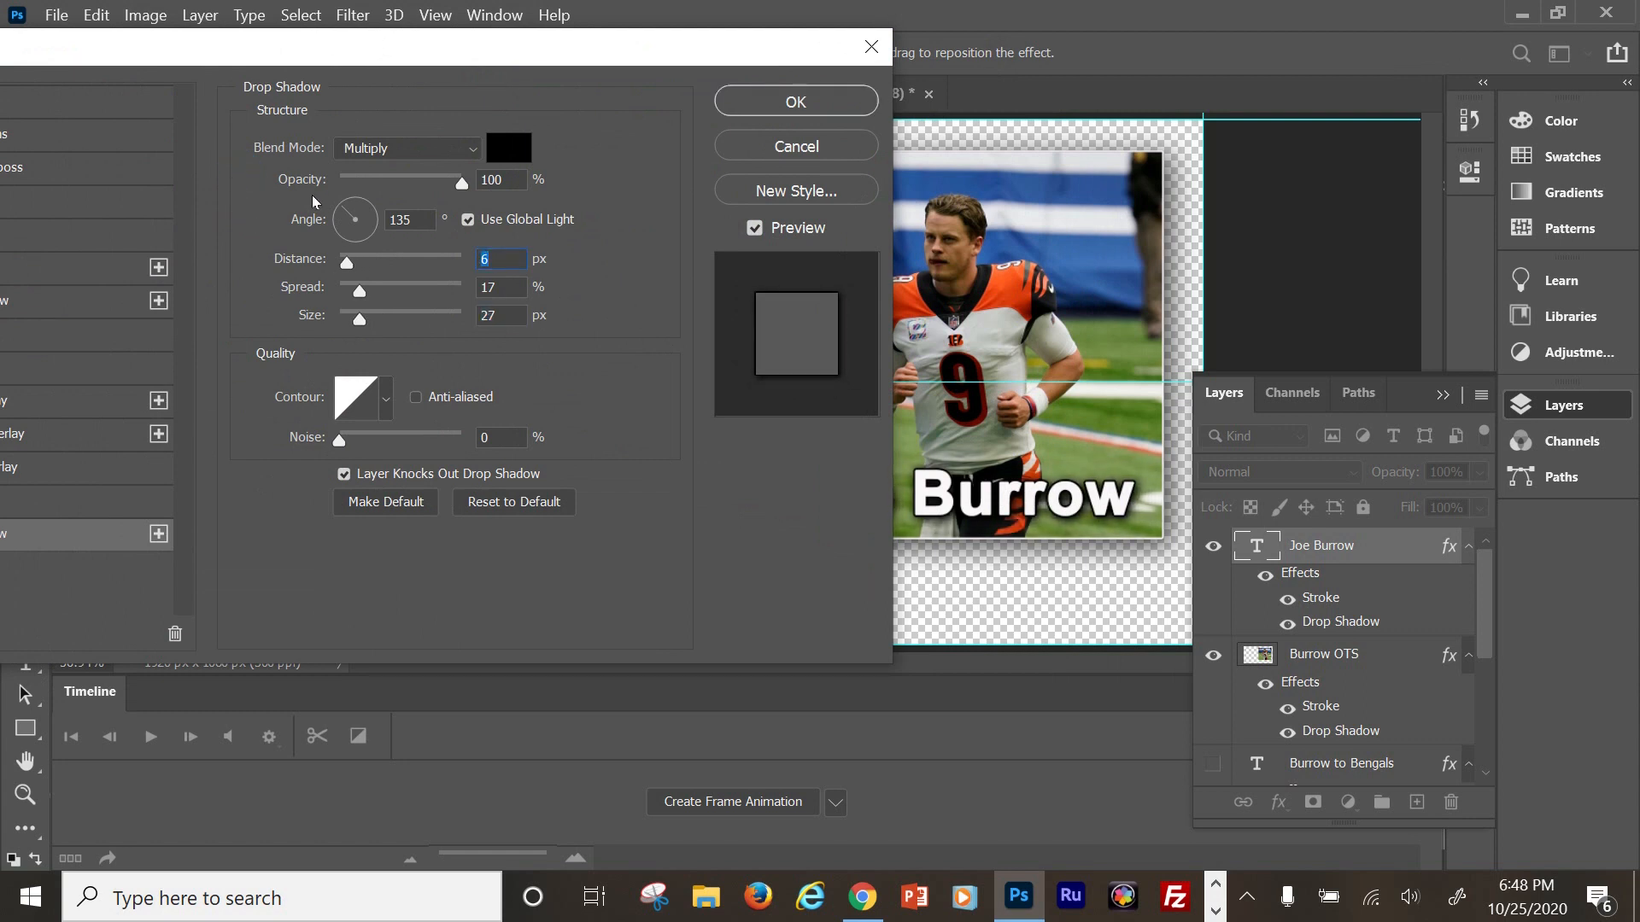
{"action": "key", "text": "Return"}
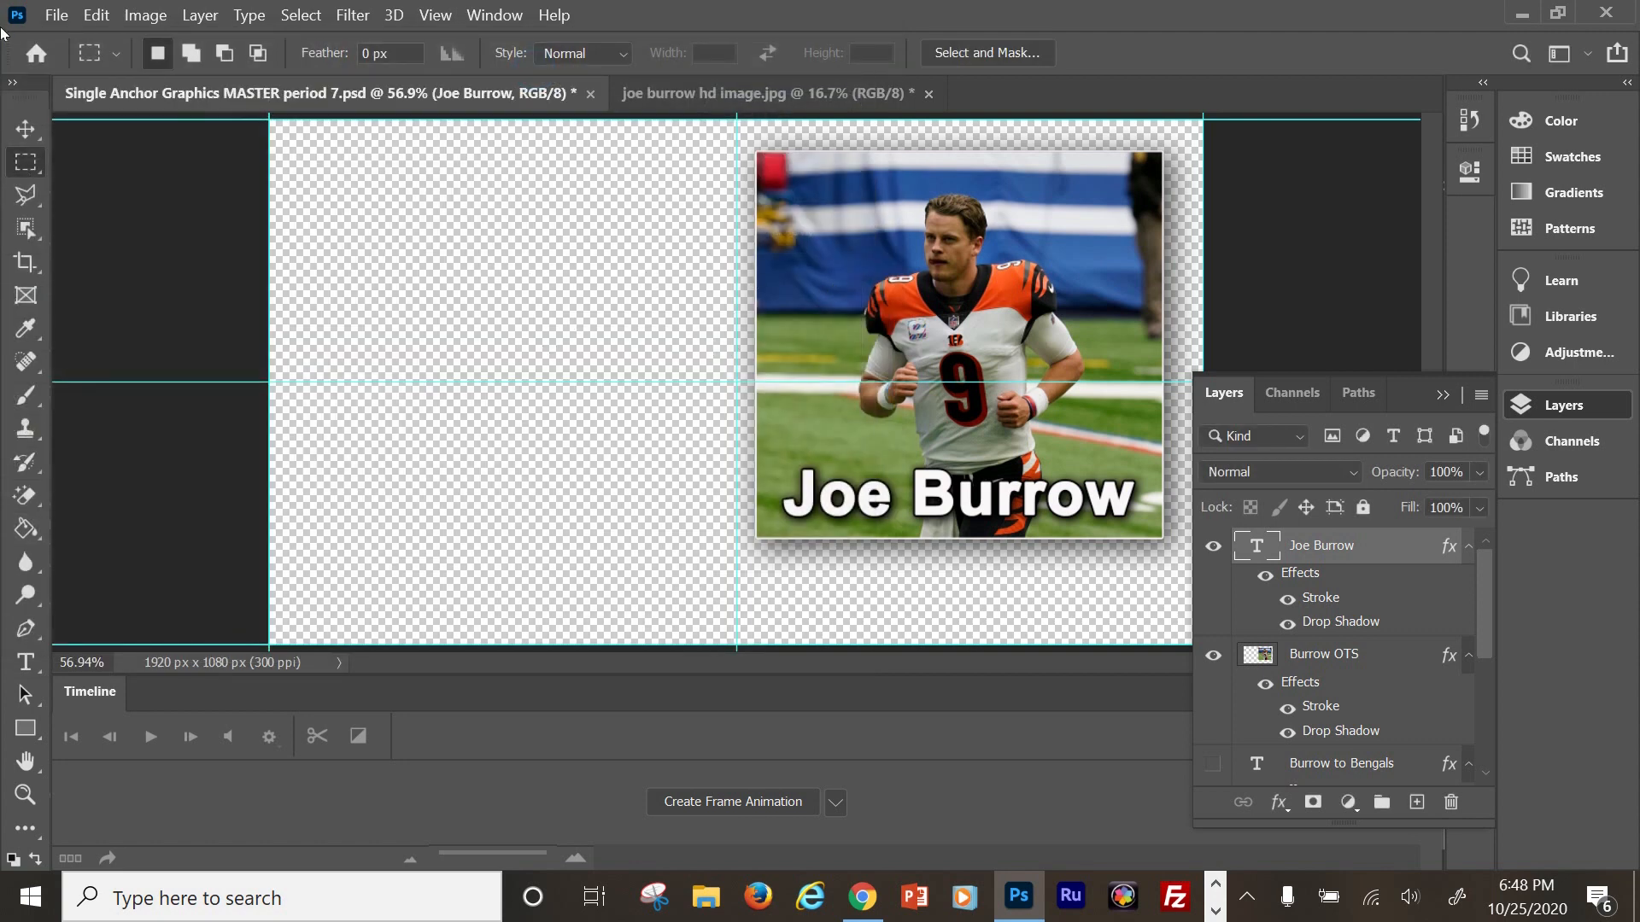
Start saving the graphic under a new name on the computer, in the OTS GRAPHICS folder.
{"action": "left_click", "coordinate": [56, 15]}
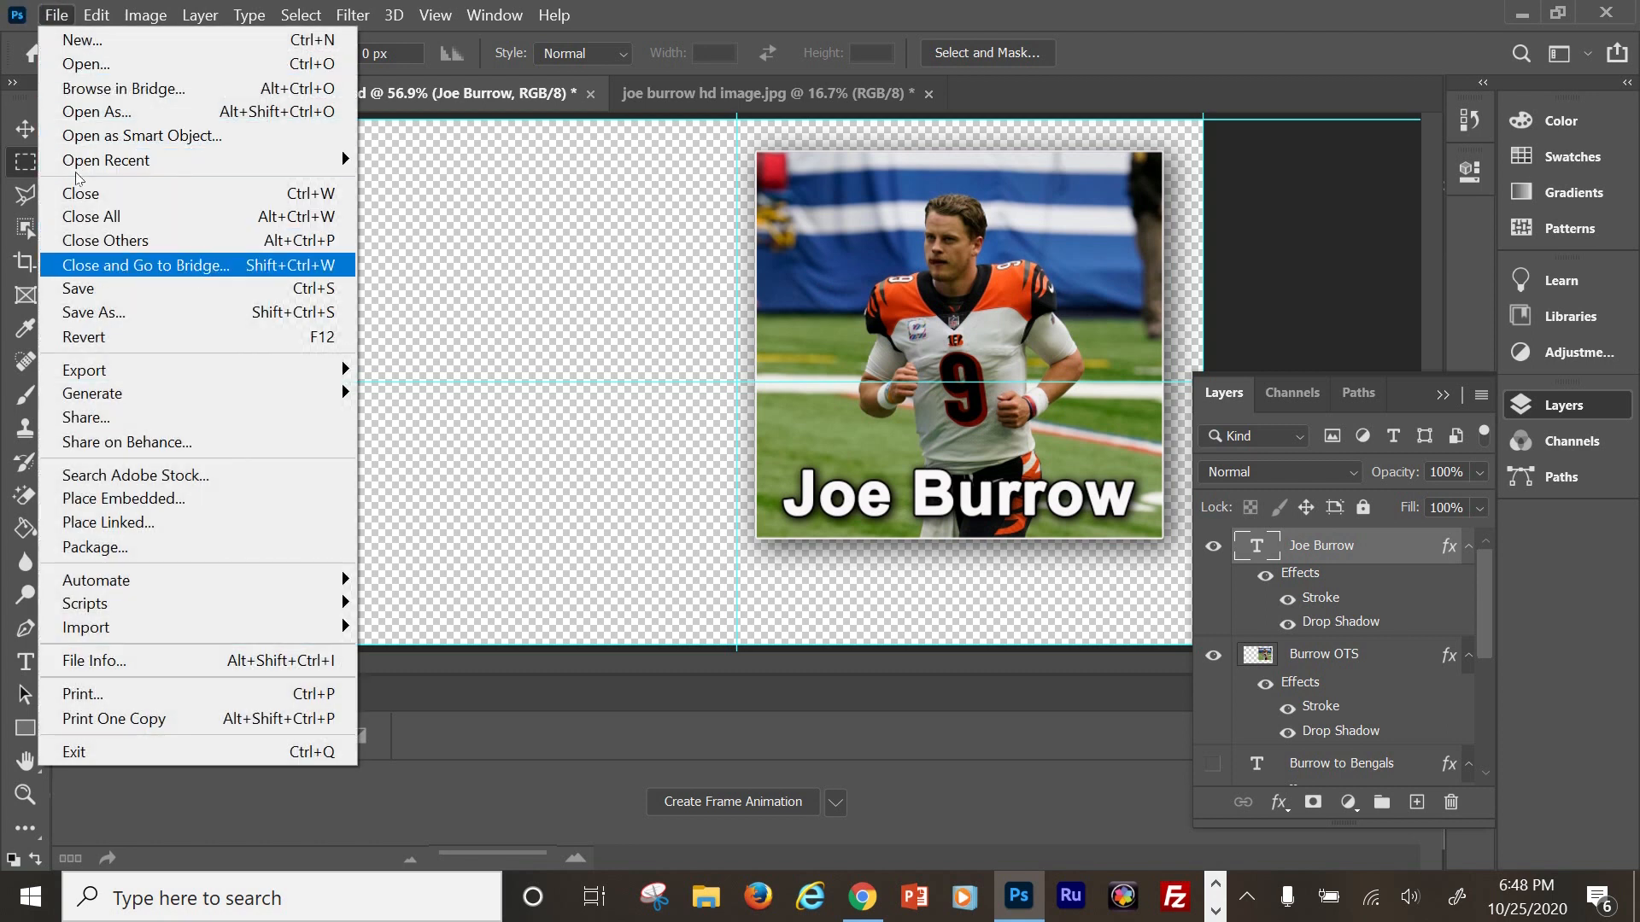
{"action": "key", "text": "Return"}
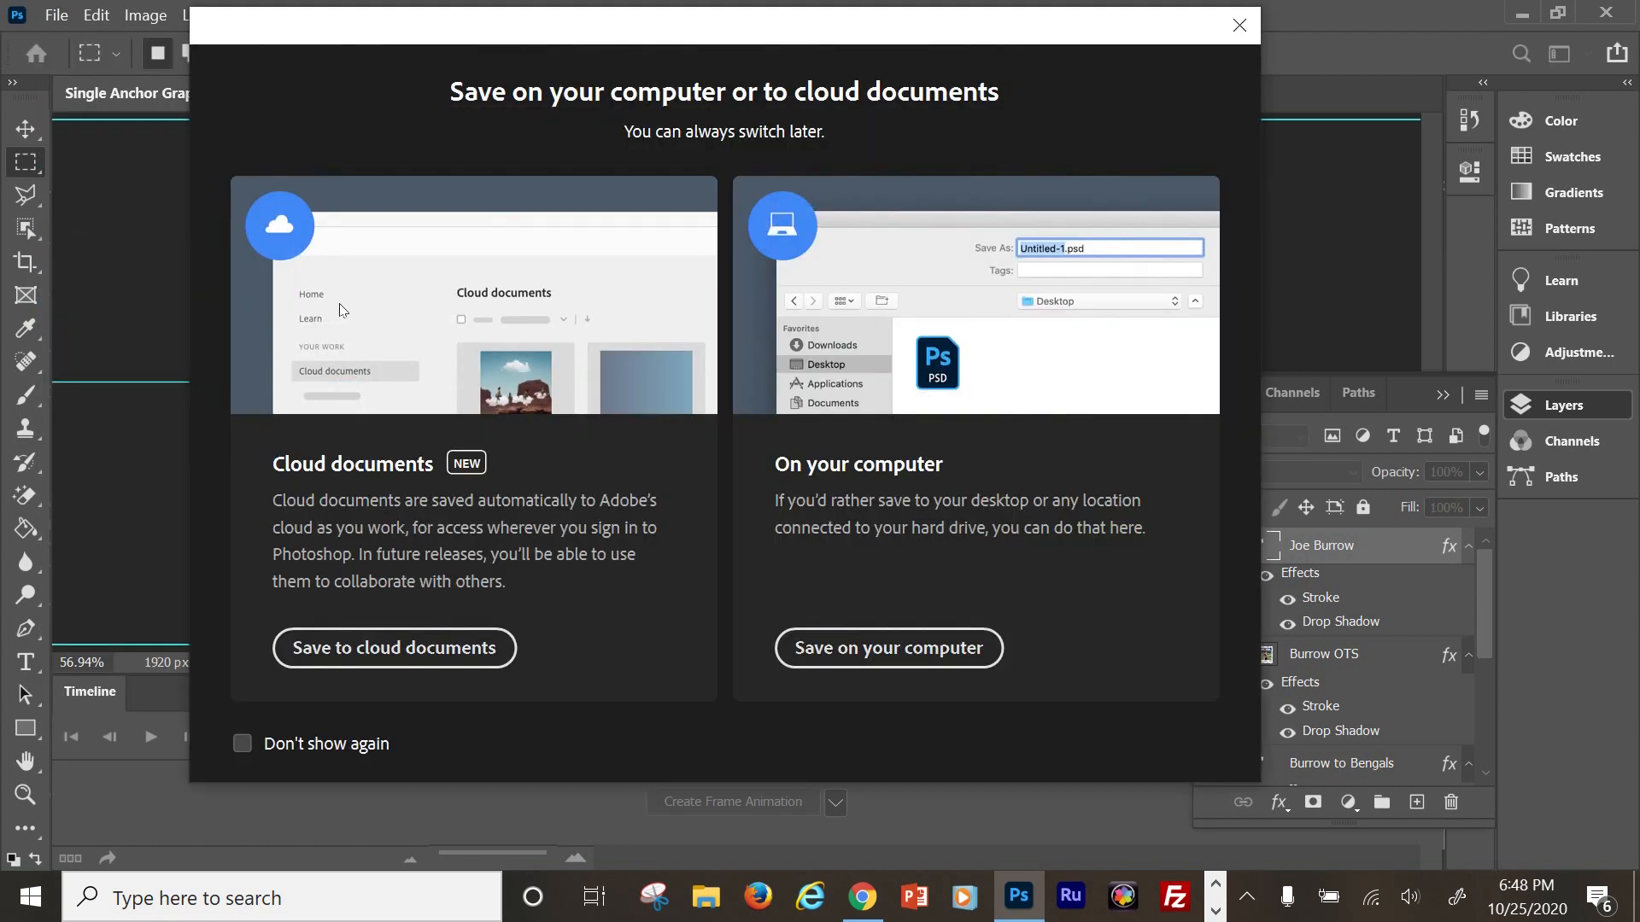
{"action": "key", "text": "Return"}
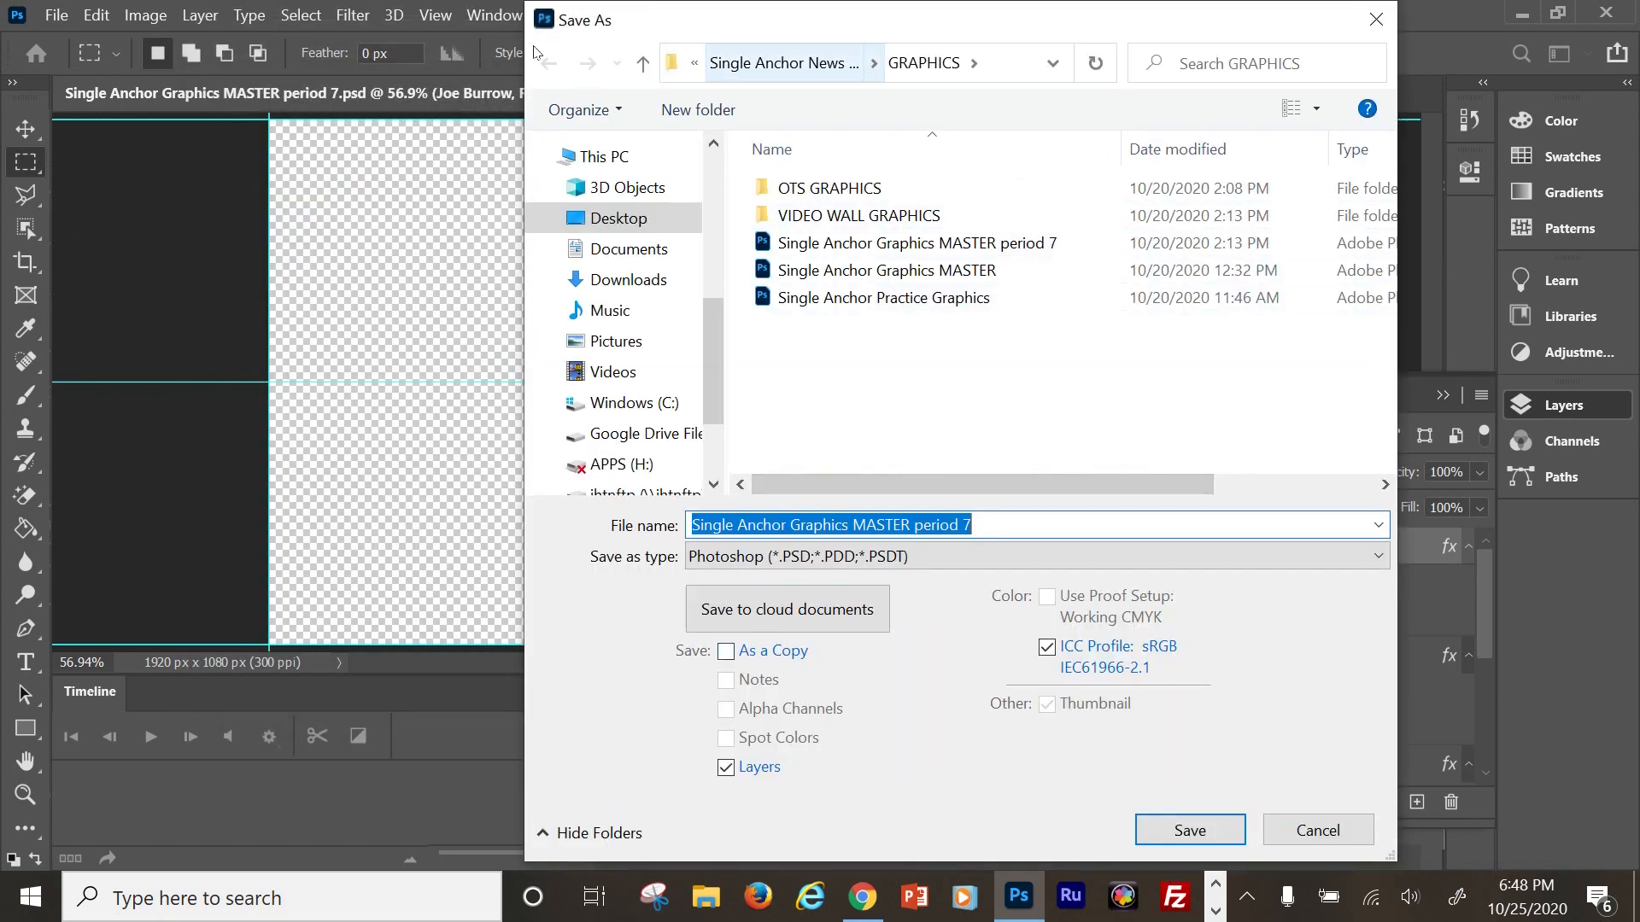
{"action": "double_click", "coordinate": [766, 190]}
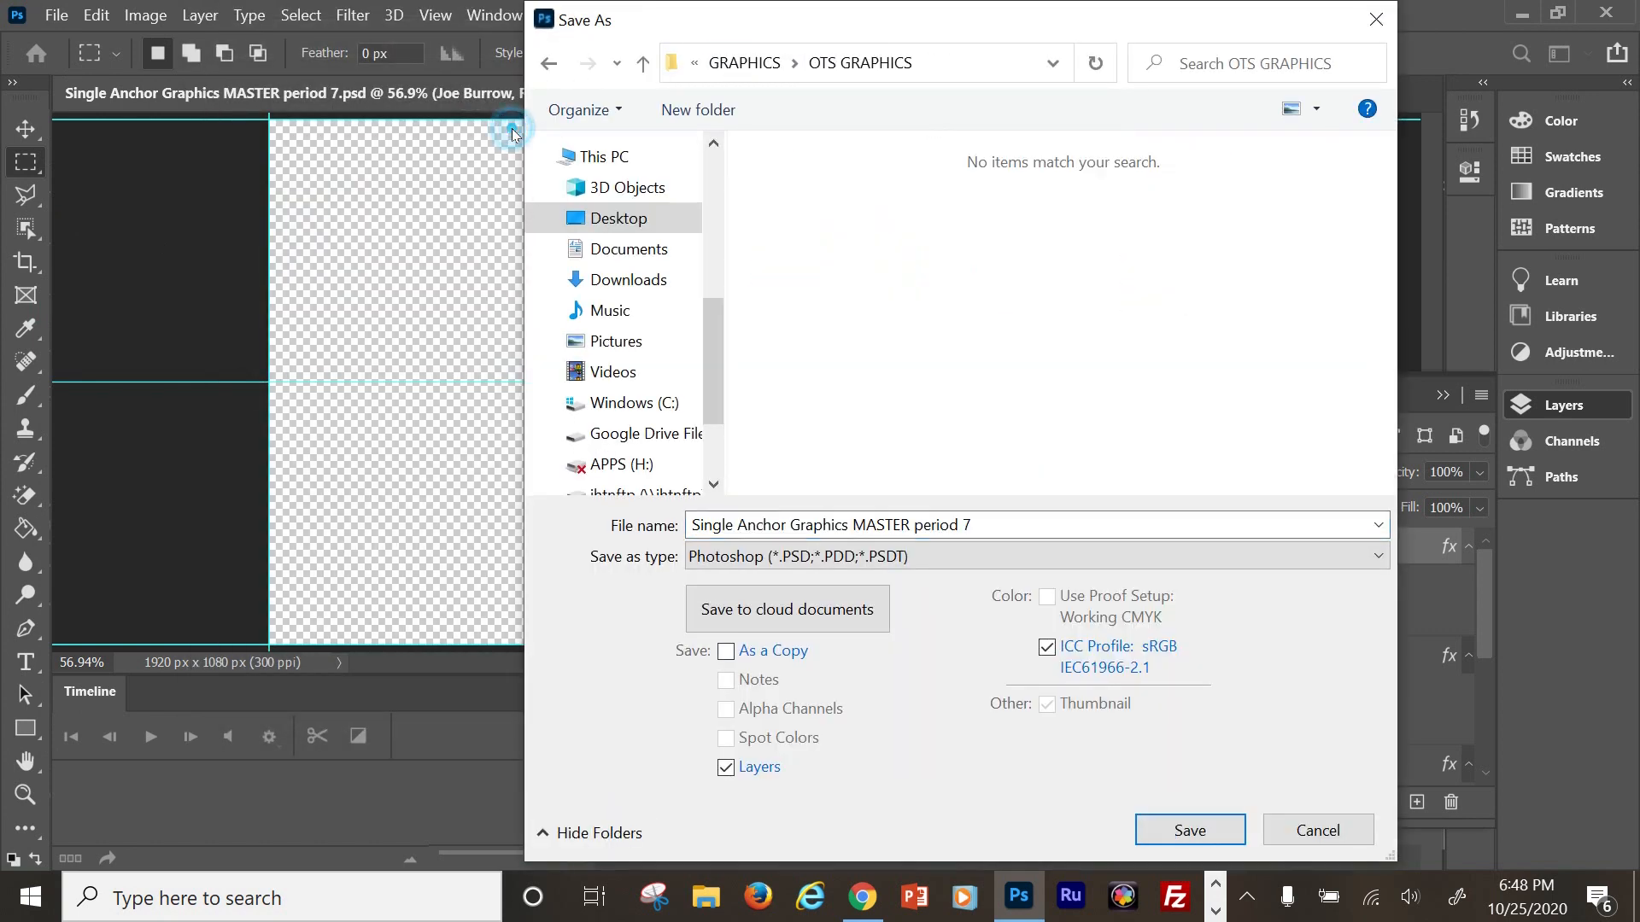
Set the file type of the saved graphic to PNG.
{"action": "key", "text": "Tab"}
{"action": "key", "text": "alt+Down"}
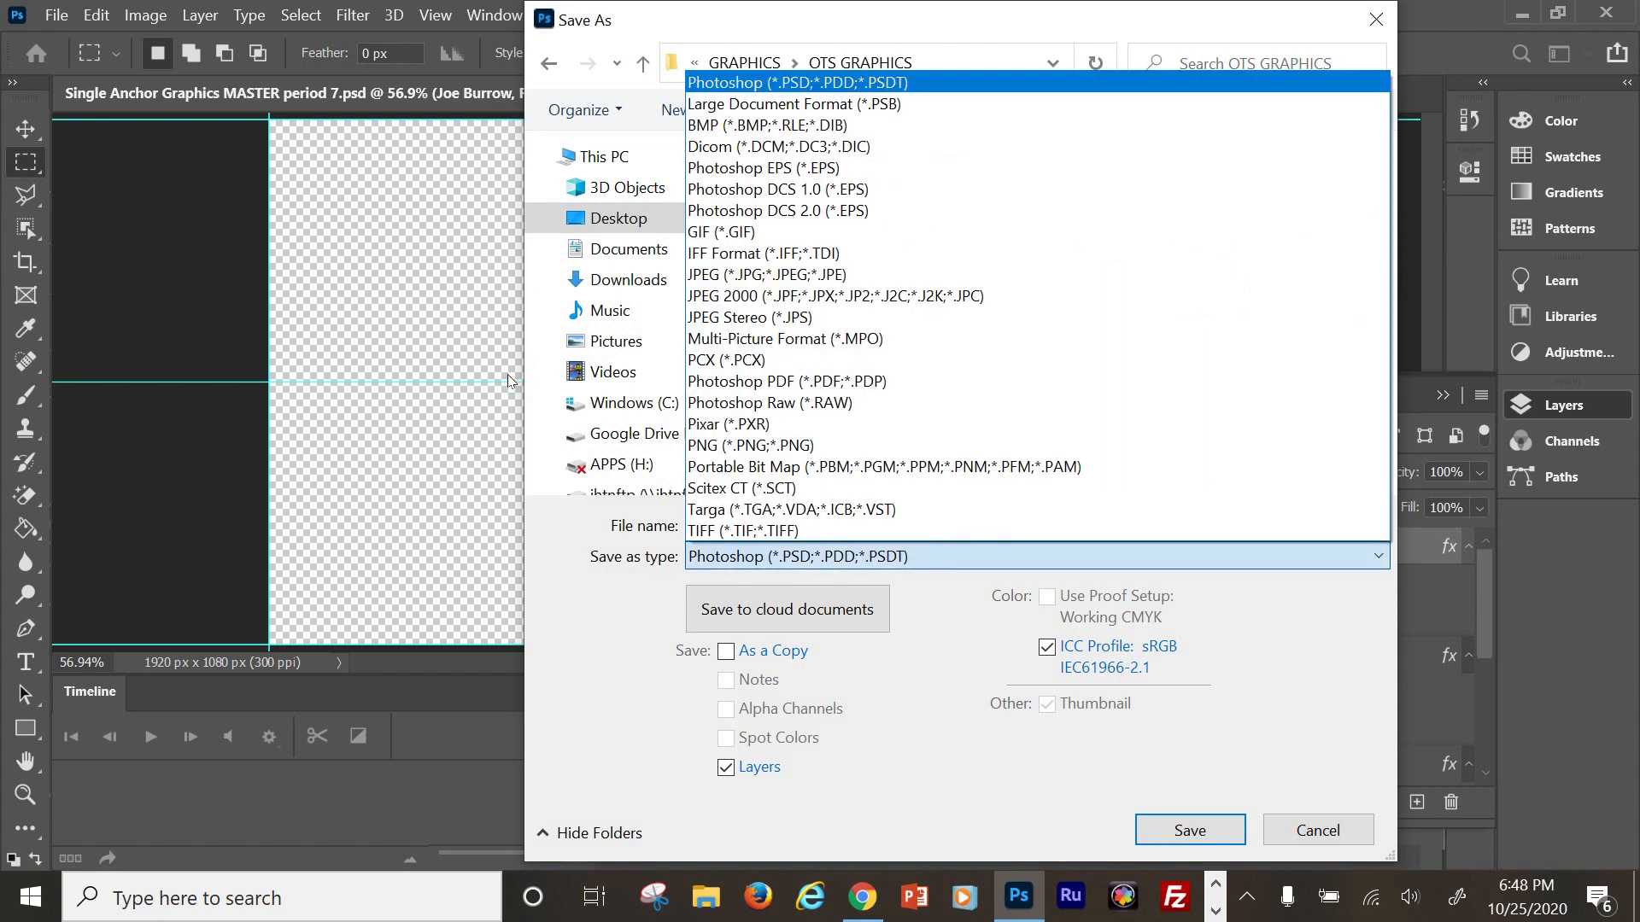
{"action": "key", "text": "End"}
{"action": "key", "text": "Up"}
{"action": "key", "text": "Up"}
{"action": "key", "text": "Up"}
{"action": "key", "text": "Up"}
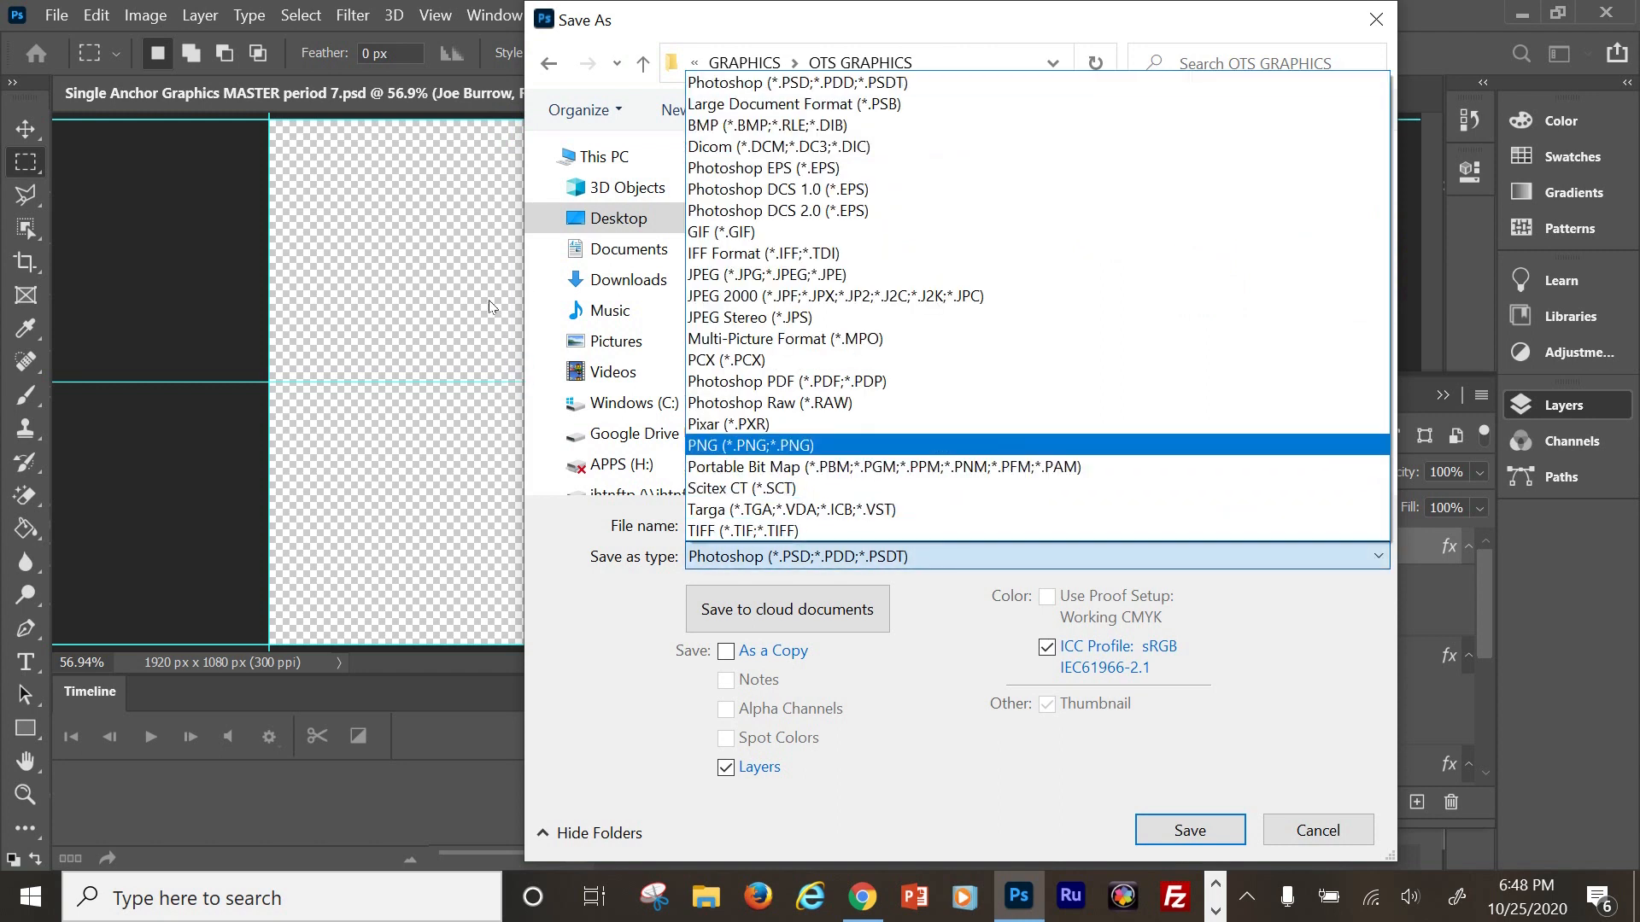
{"action": "key", "text": "Return"}
Name the file "Joe Burrow OTS demo version" and save it with the large file size (fastest saving) PNG option.
{"action": "key", "text": "shift+Tab"}
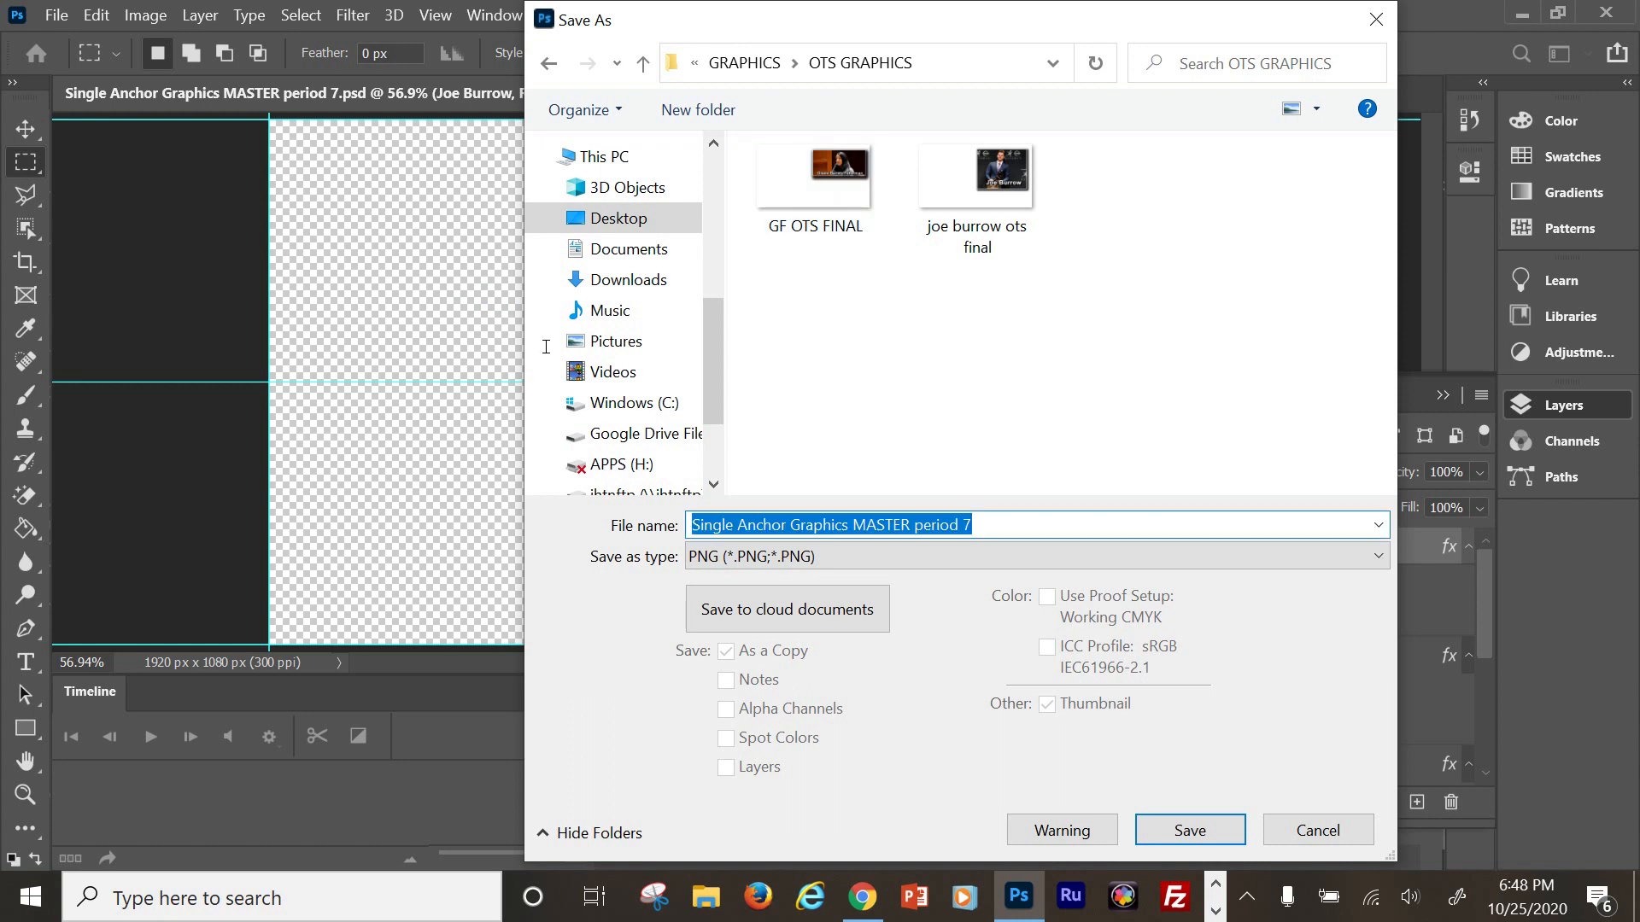
{"action": "type", "text": "Joe Burrow"}
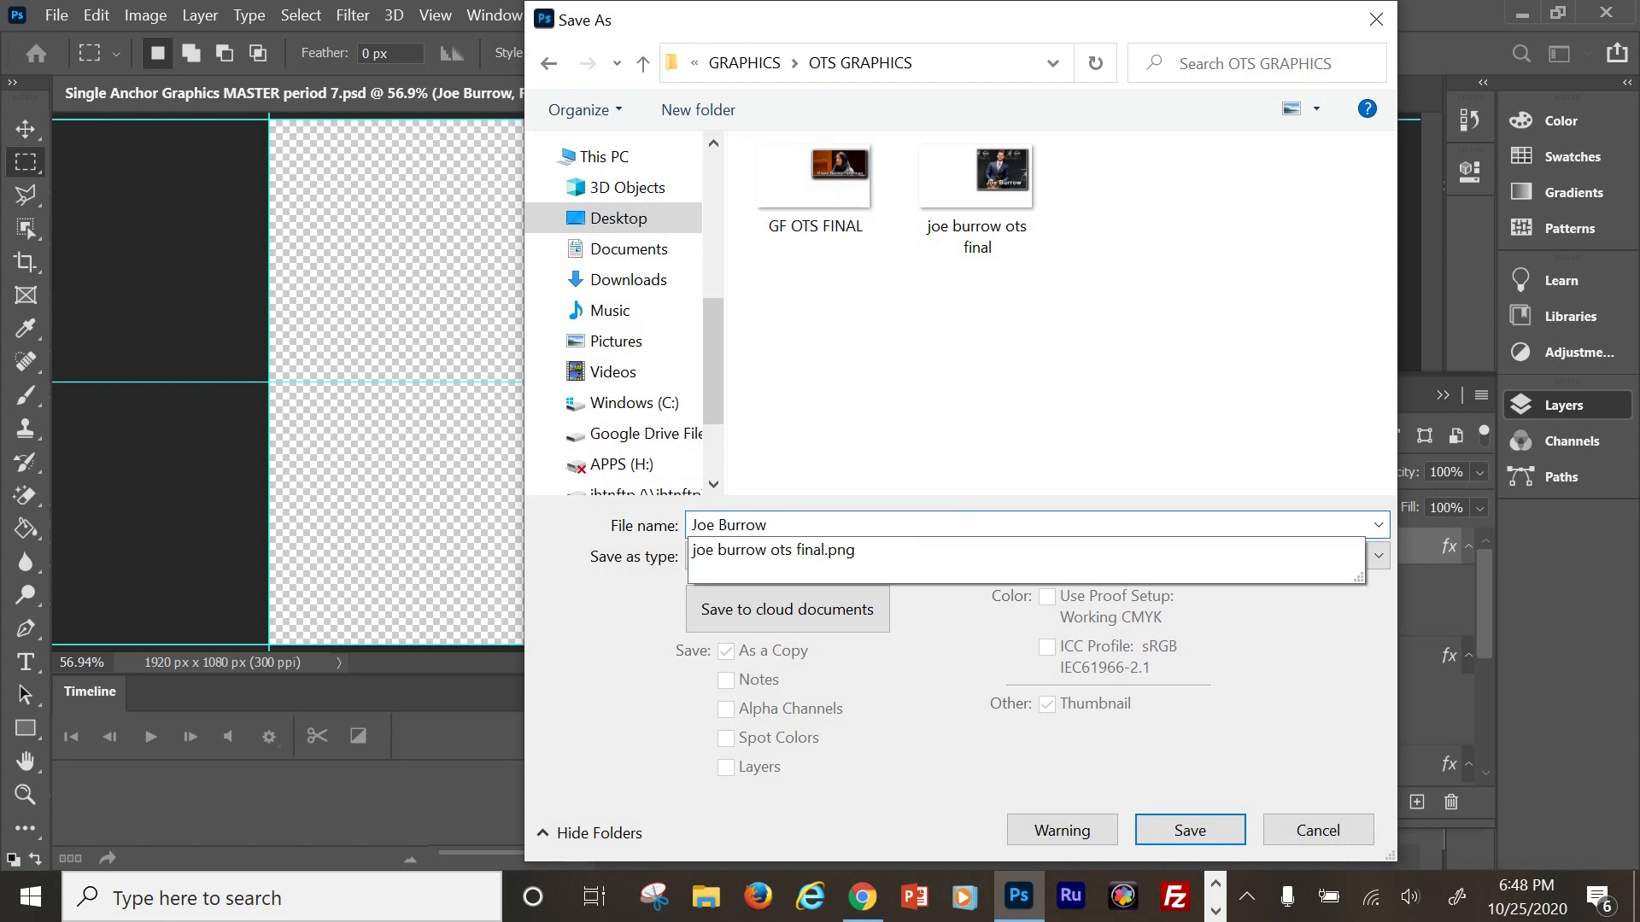
{"action": "type", "text": " OTS demo version"}
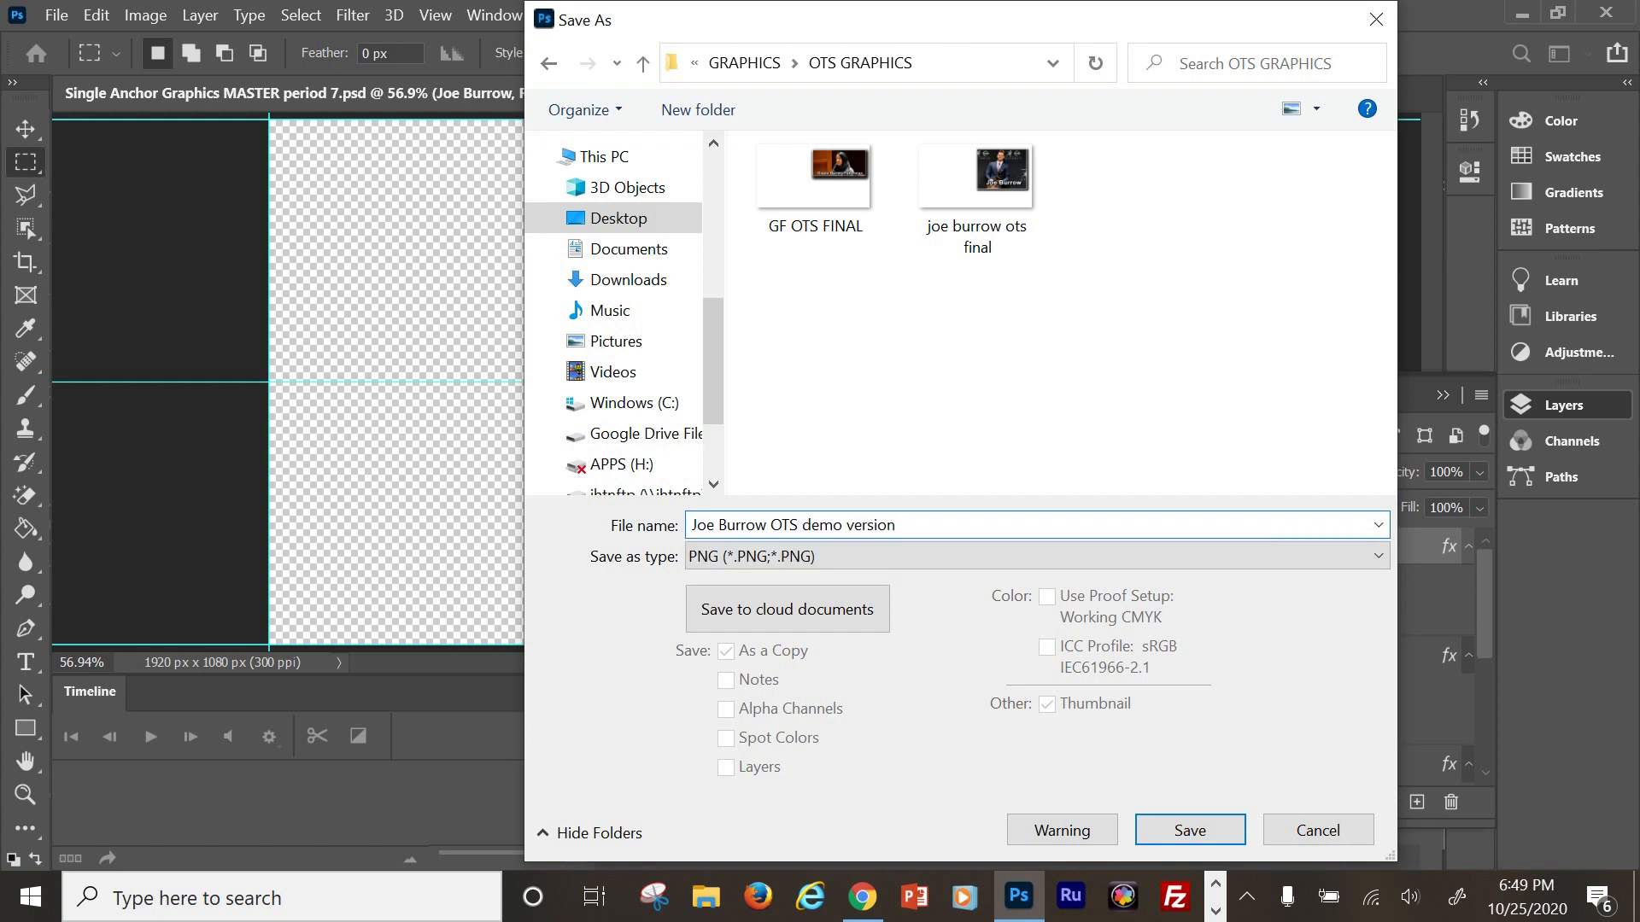
{"action": "key", "text": "Return"}
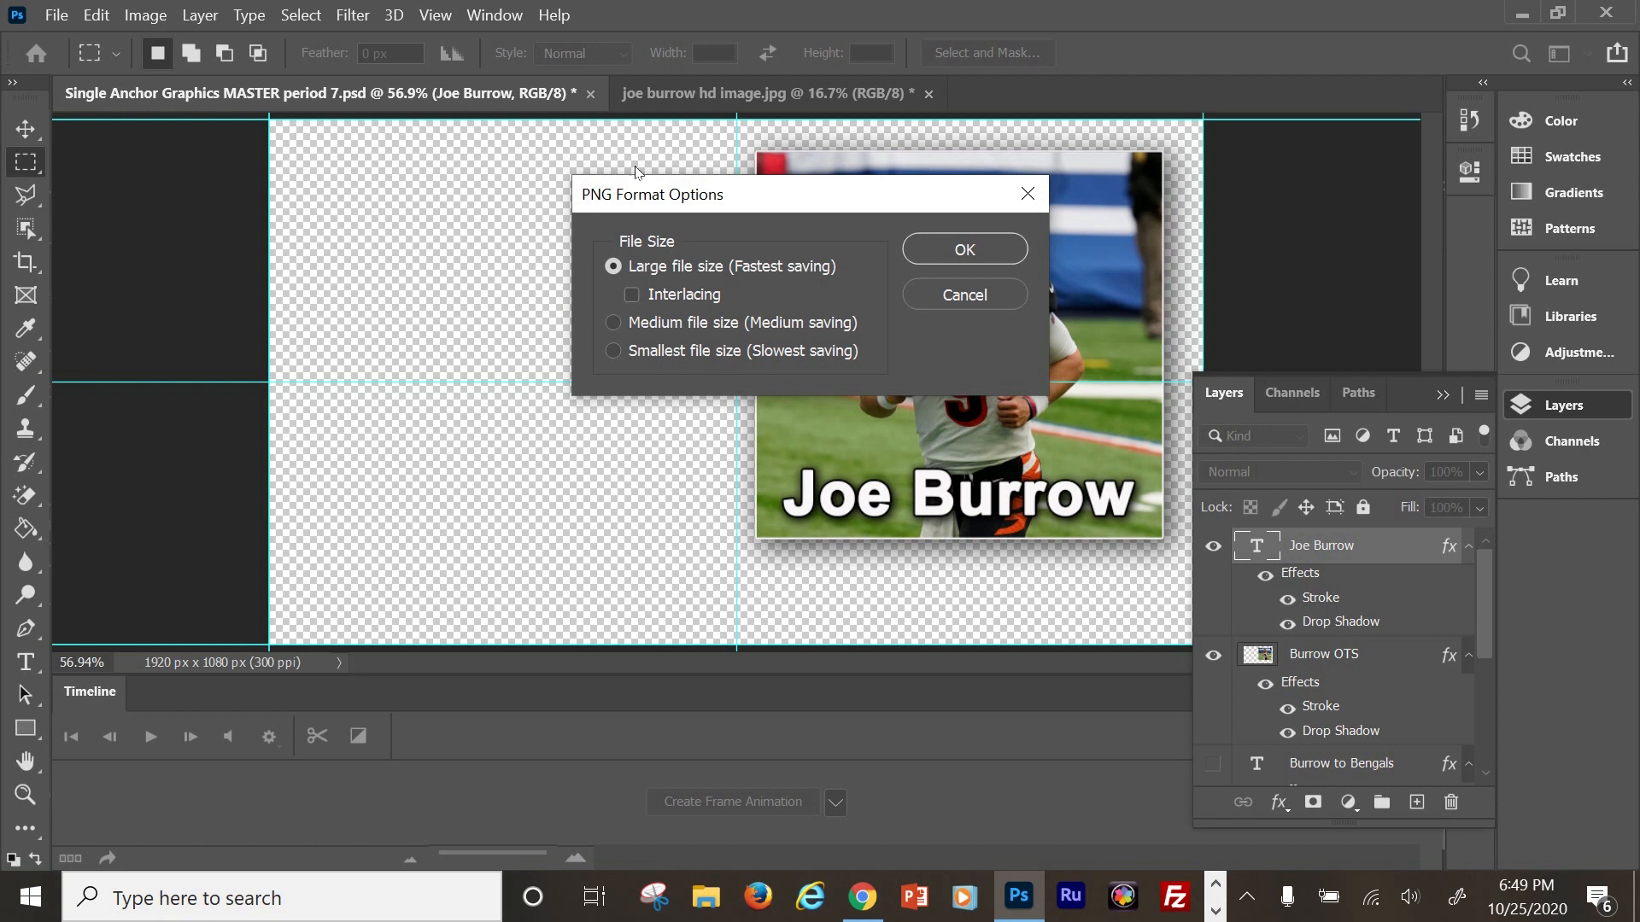
{"action": "key", "text": "Return"}
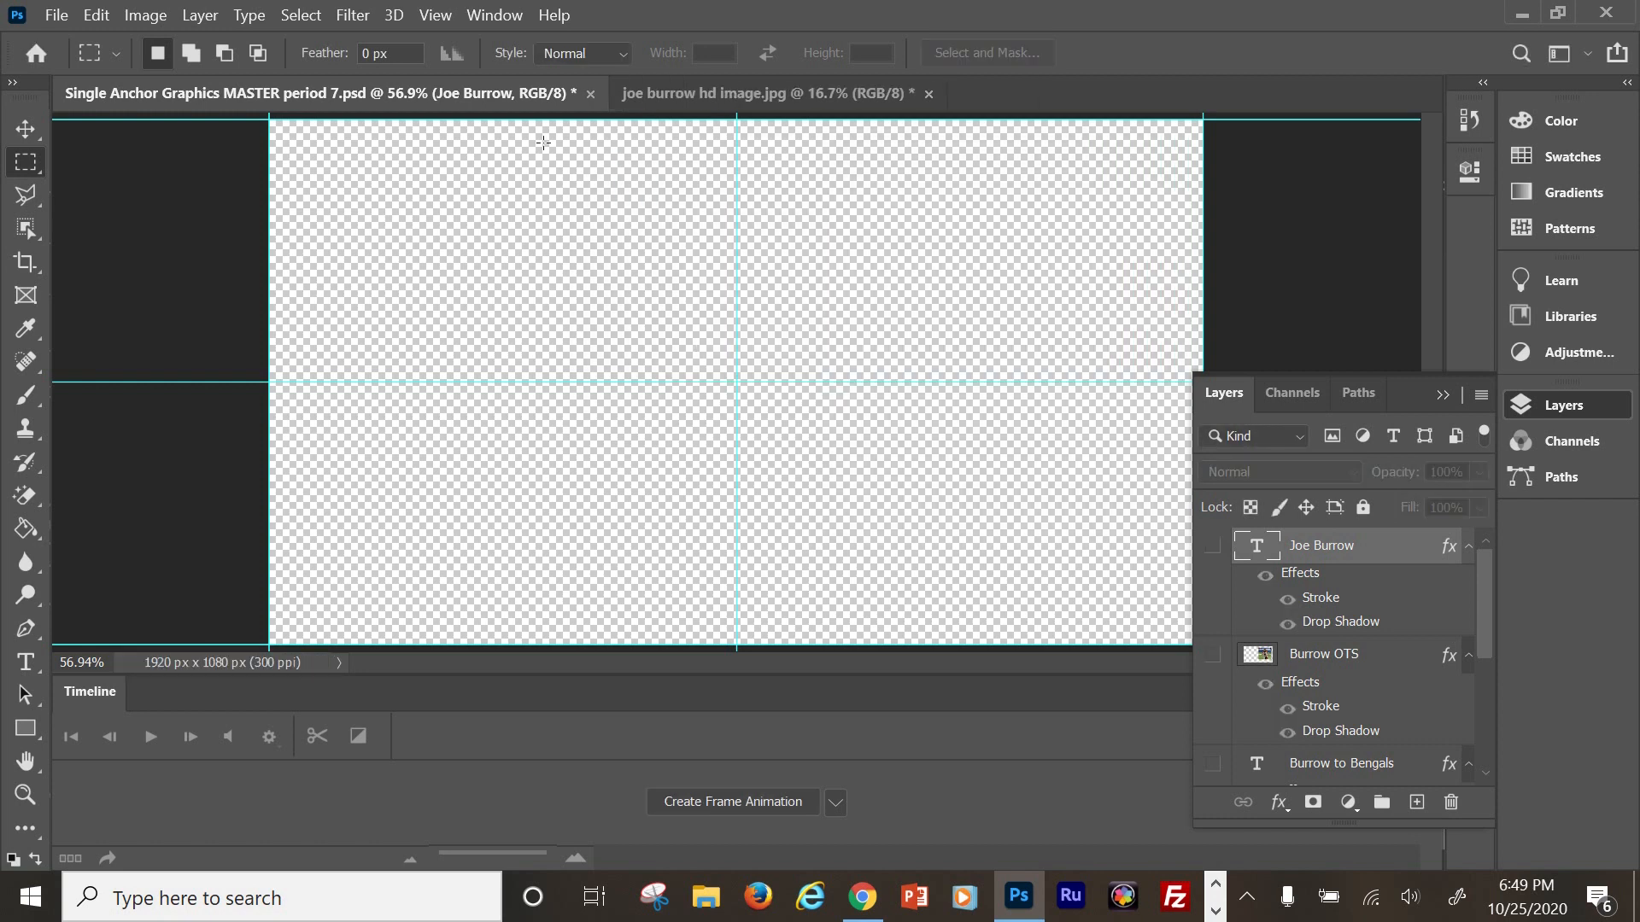
Open the image "lsu burrow photo" from the GRAPHICS folder.
{"action": "left_click", "coordinate": [56, 14]}
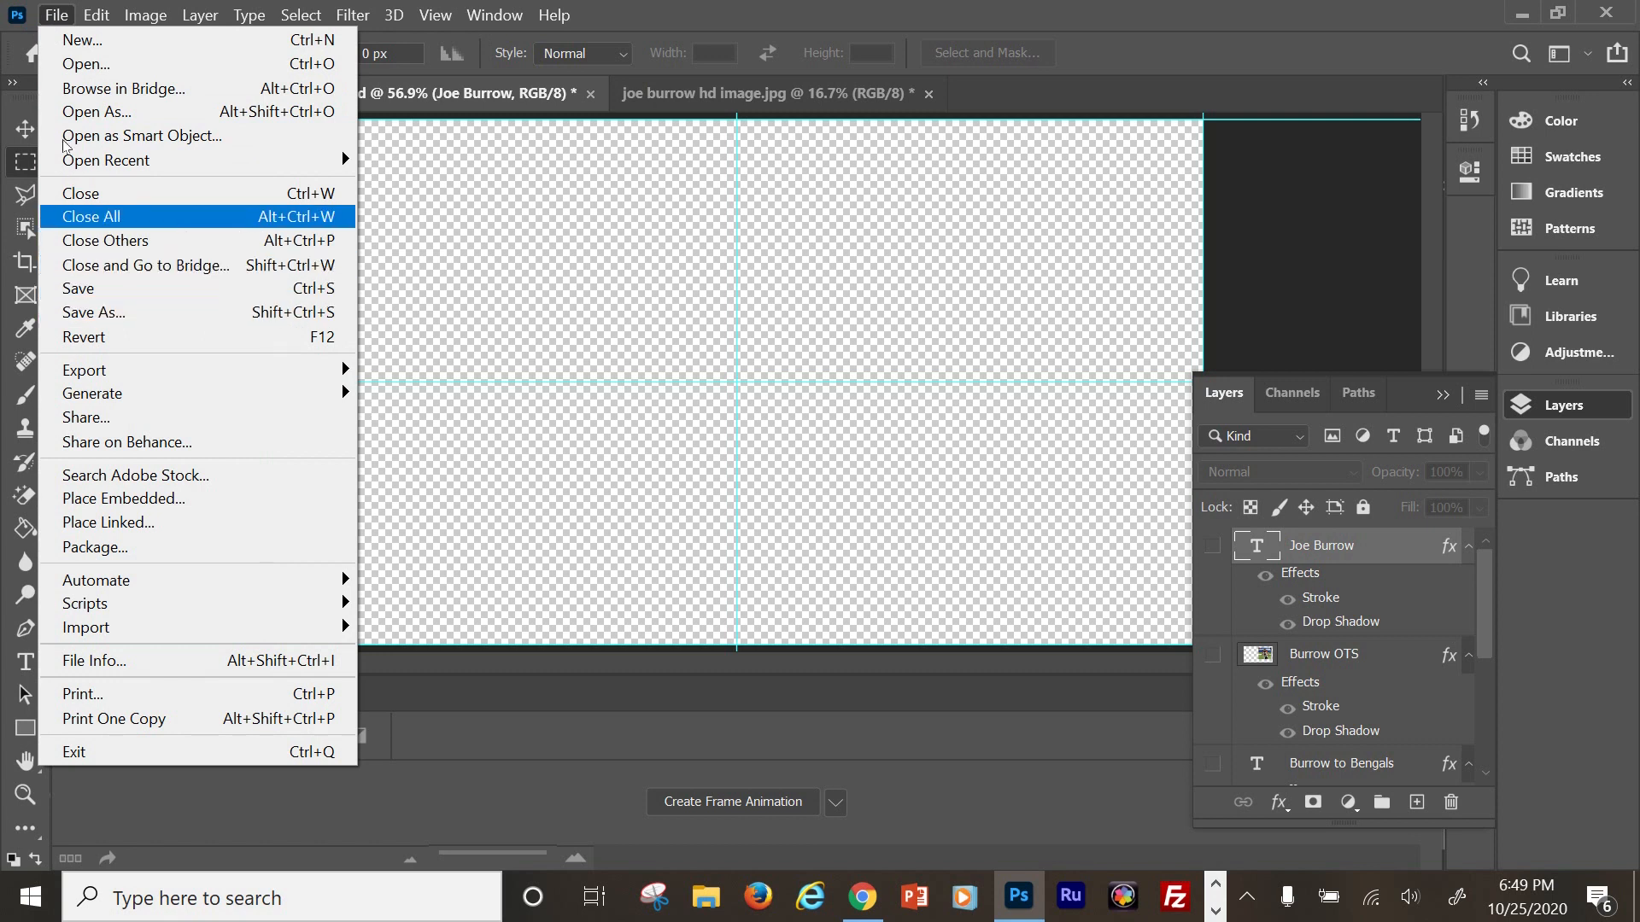
{"action": "left_click", "coordinate": [66, 63]}
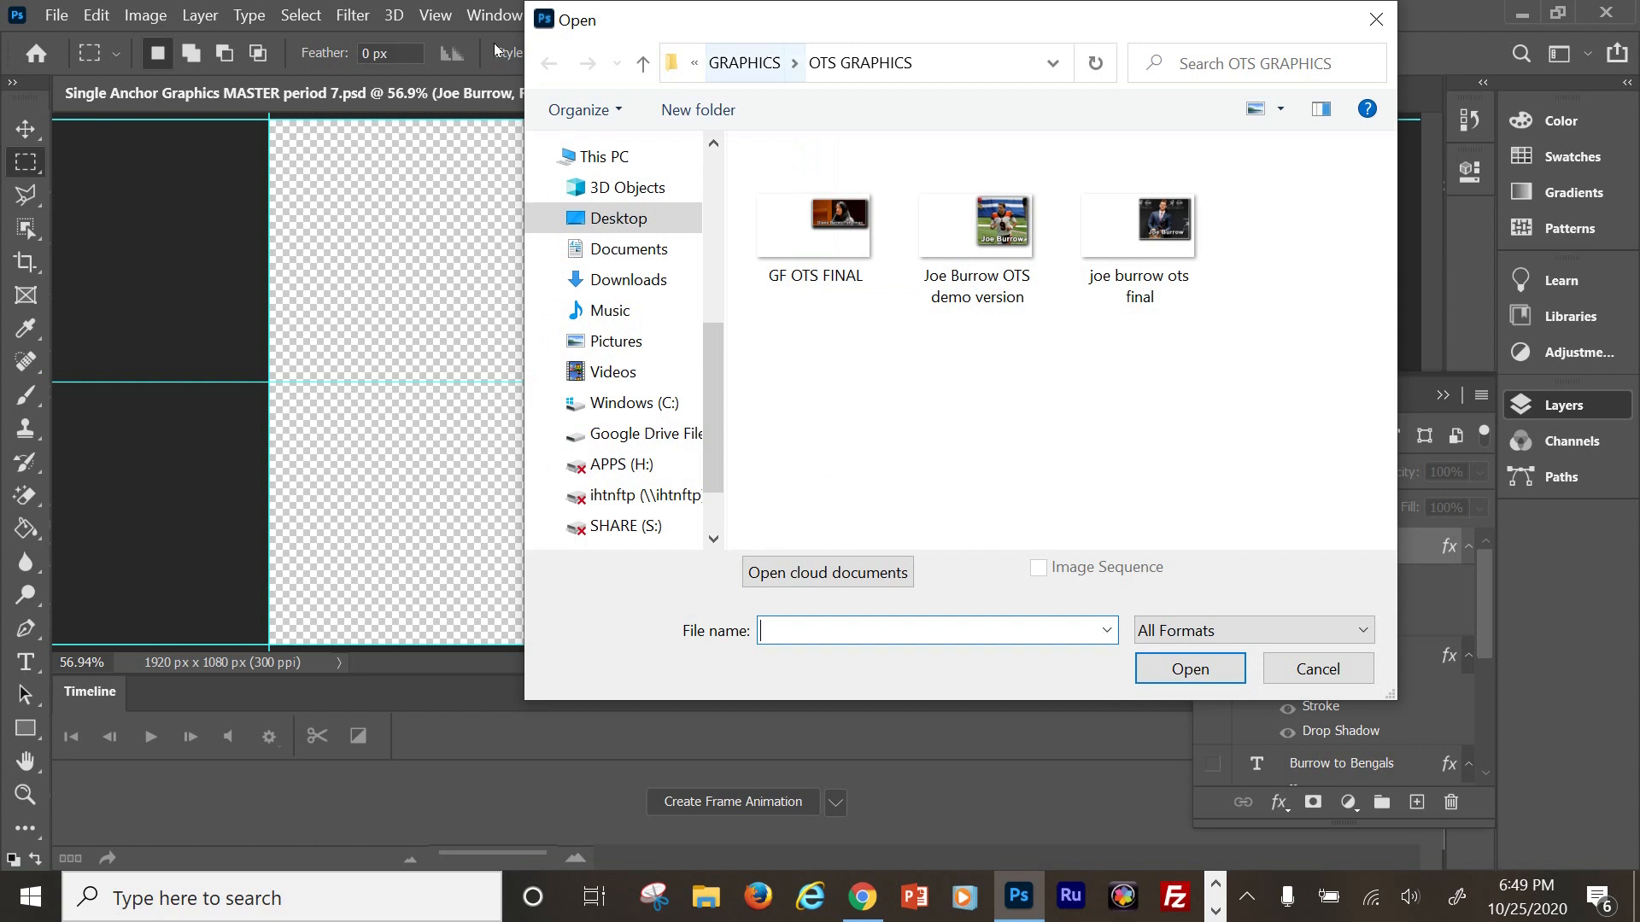
{"action": "left_click", "coordinate": [743, 62]}
{"action": "scroll", "coordinate": [749, 339], "scroll_direction": "down", "scroll_amount": 6}
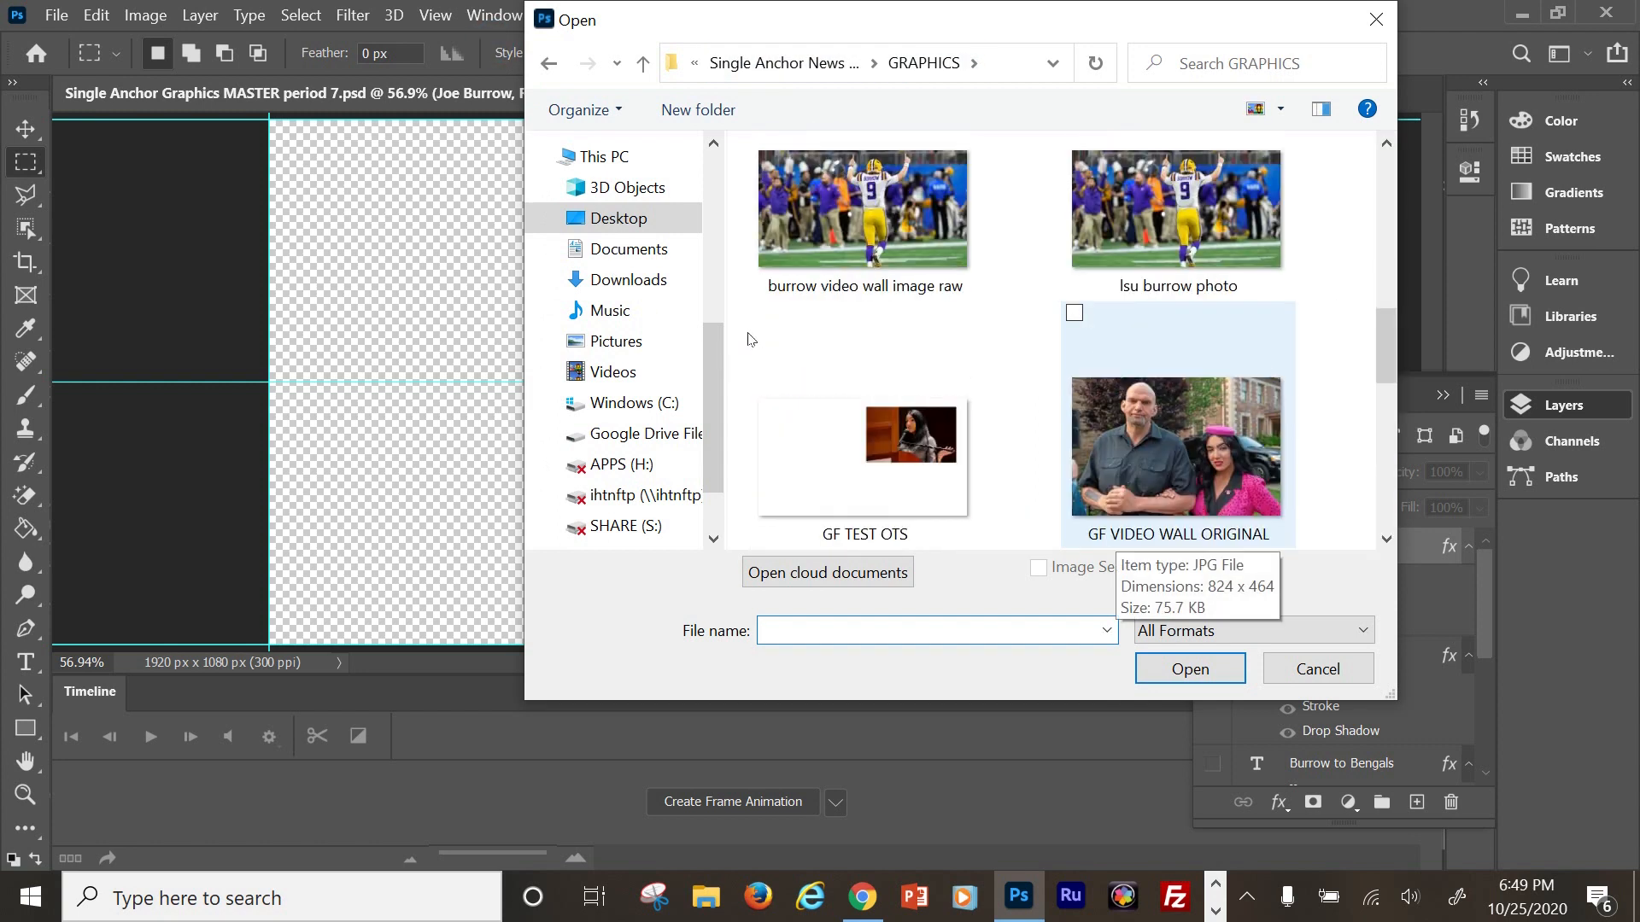
{"action": "scroll", "coordinate": [749, 339], "scroll_direction": "down", "scroll_amount": 2}
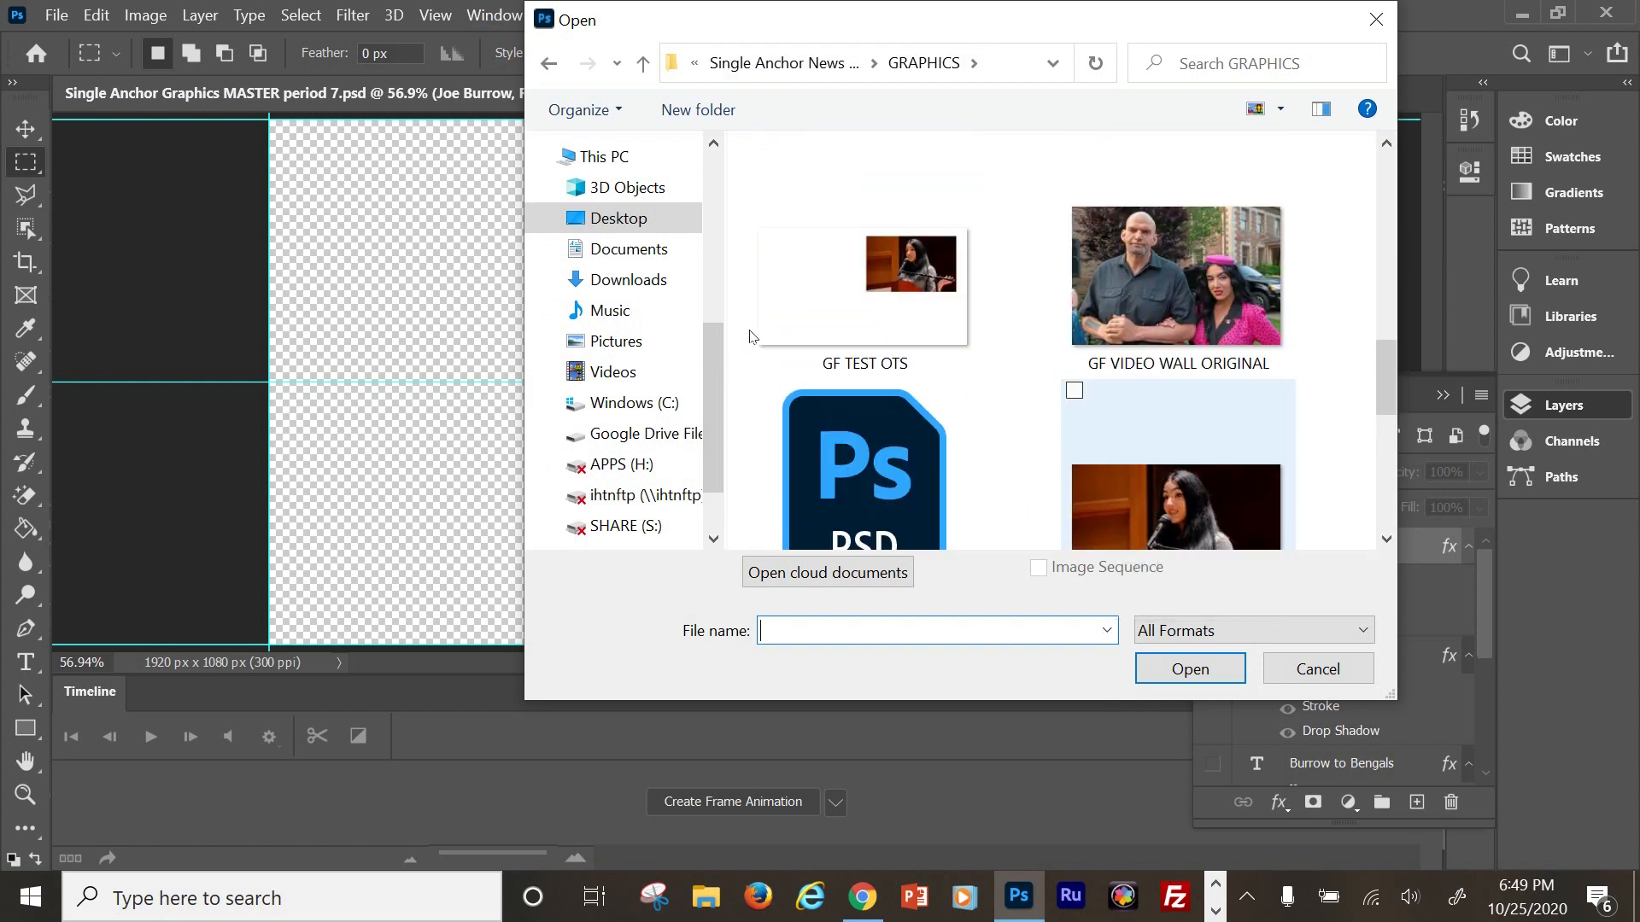
{"action": "scroll", "coordinate": [750, 338], "scroll_direction": "up", "scroll_amount": 3}
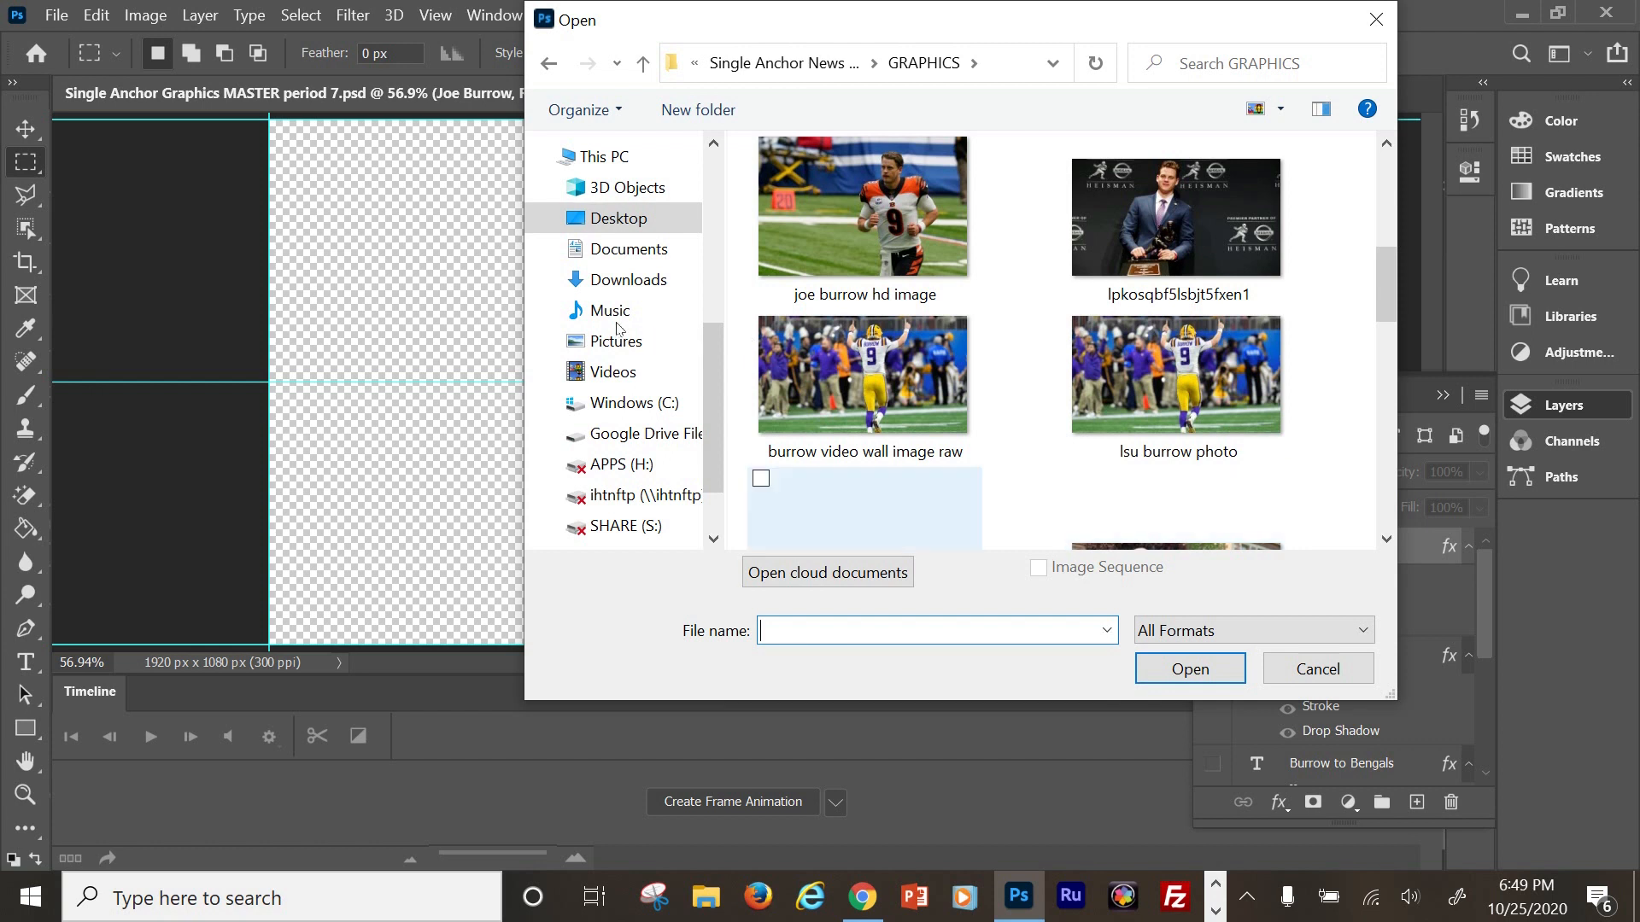
{"action": "left_click", "coordinate": [1117, 375]}
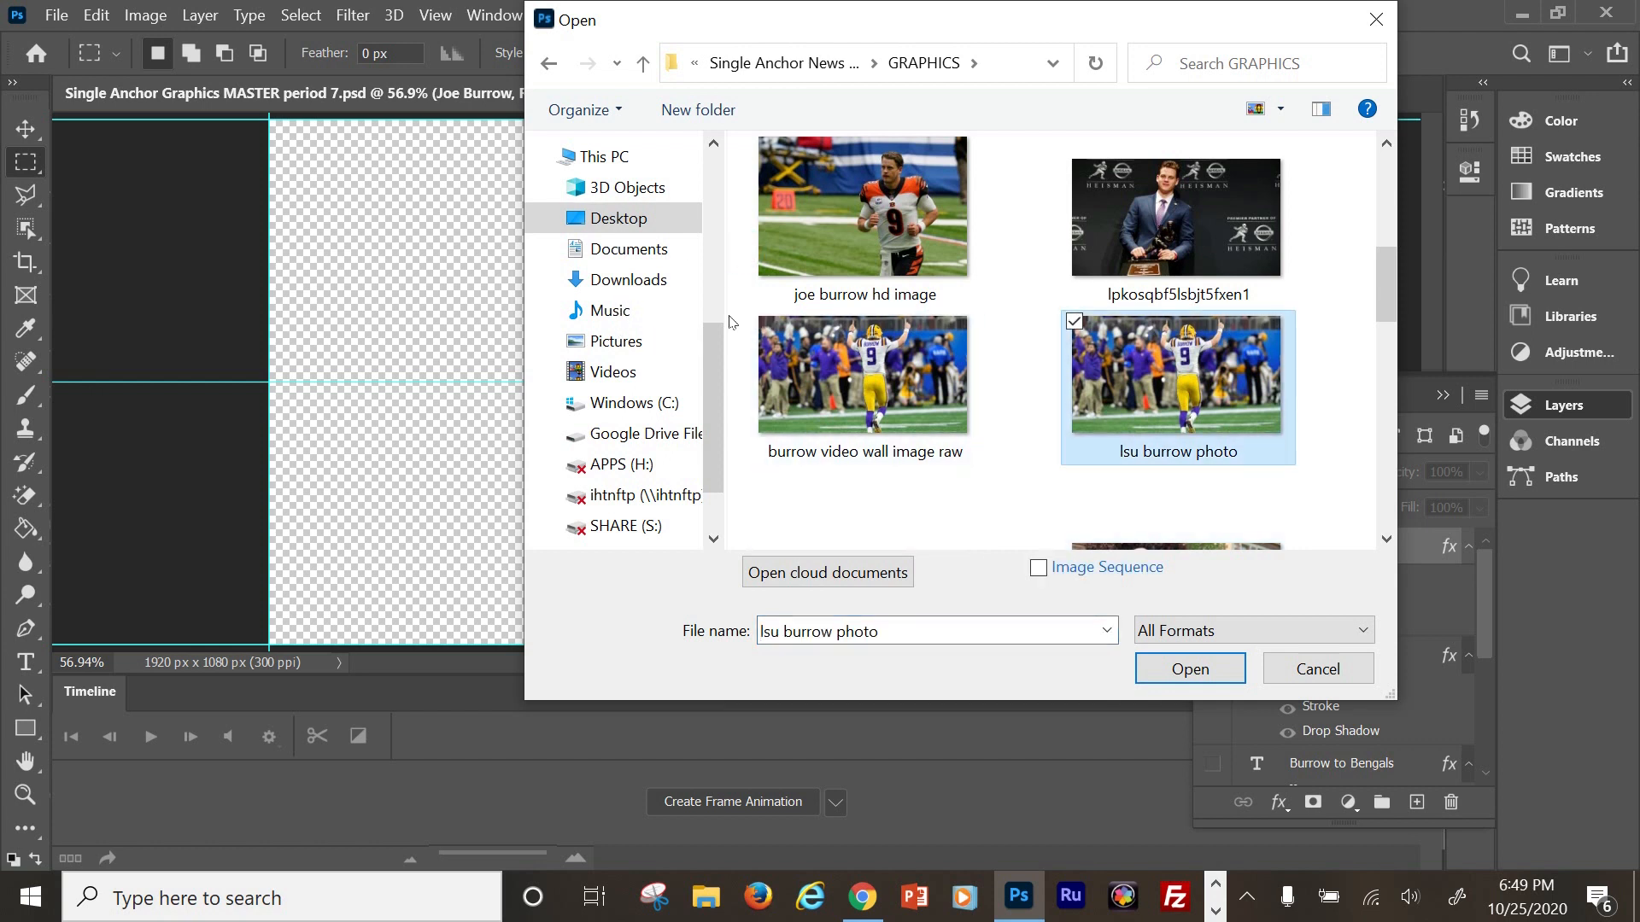
{"action": "left_click", "coordinate": [1174, 669]}
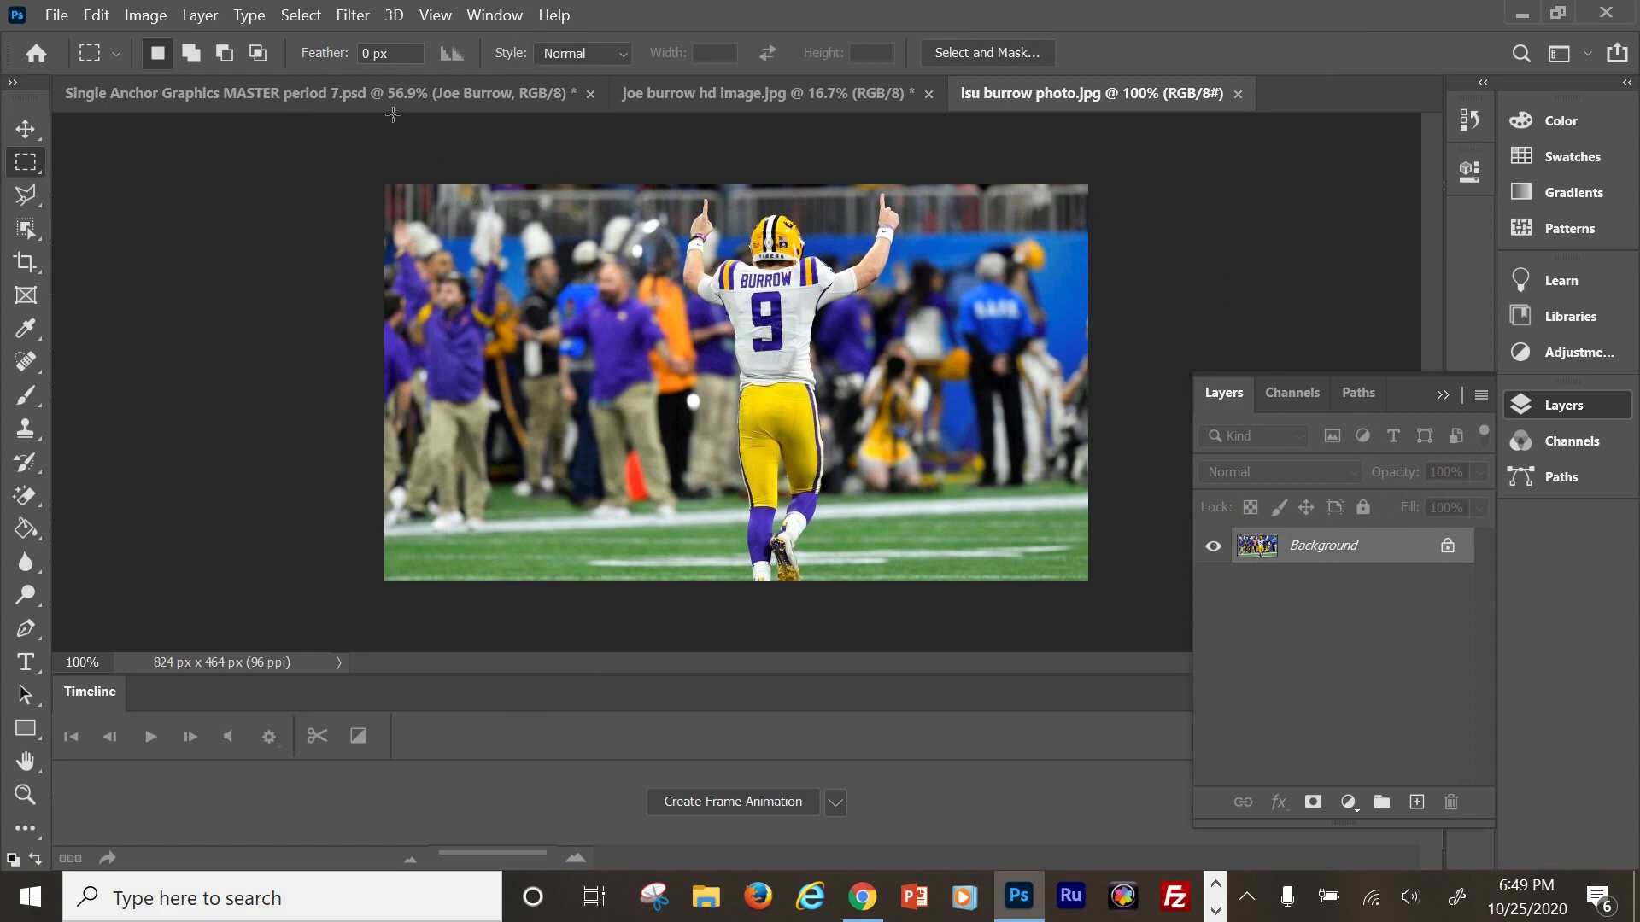
Copy the entire lsu burrow photo and paste it into the Single Anchor Graphics MASTER period 7 document.
{"action": "left_click", "coordinate": [300, 15]}
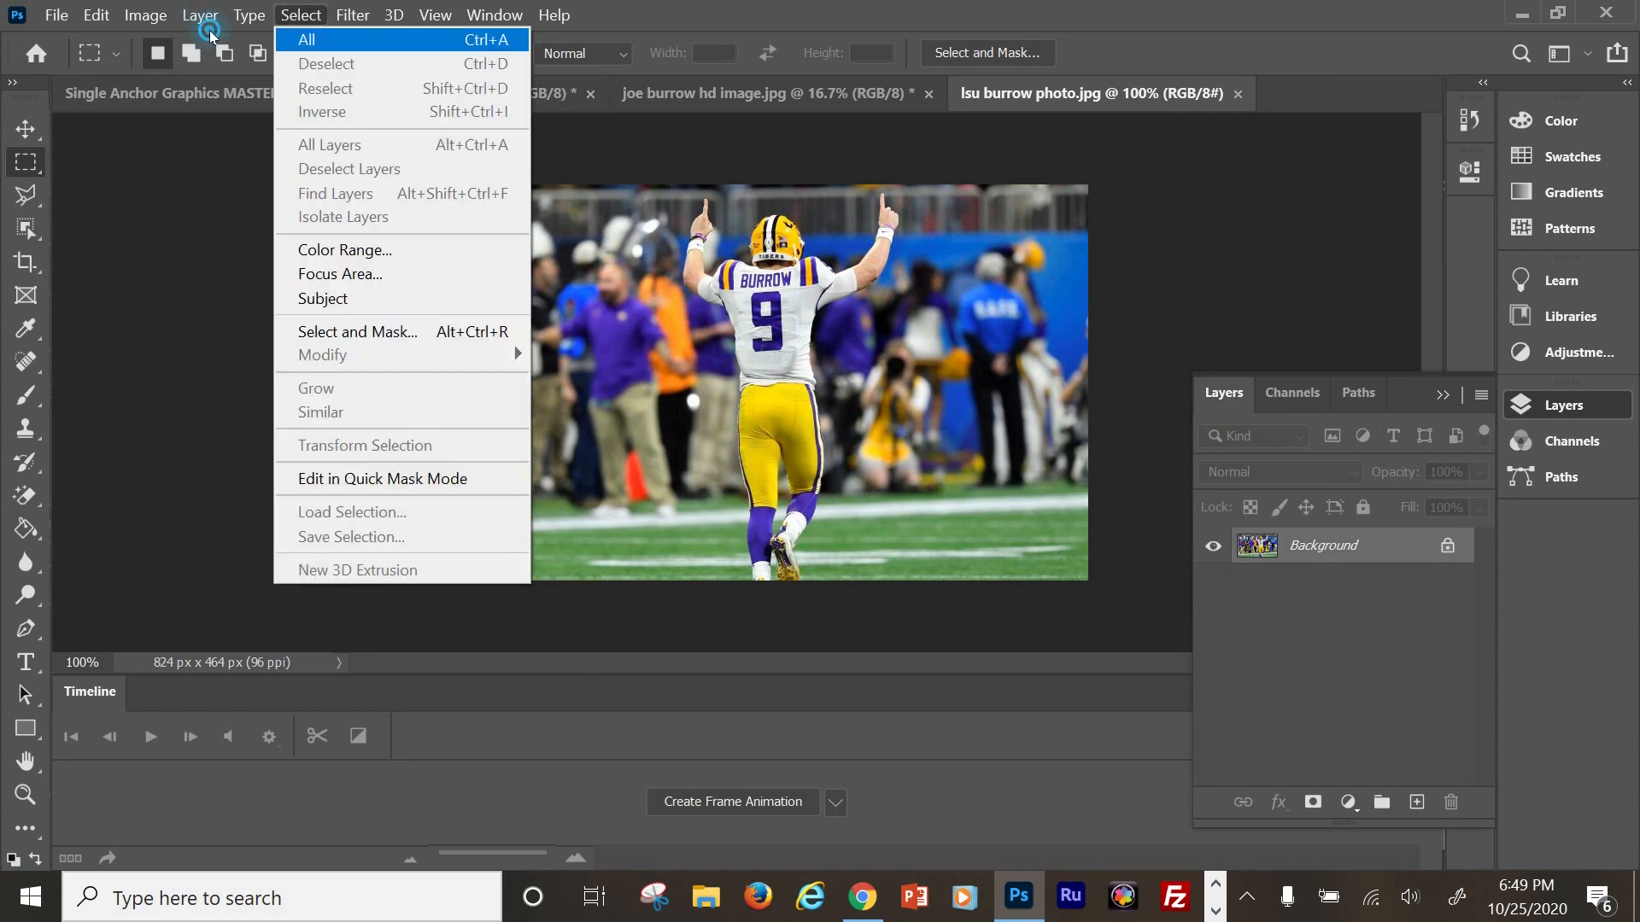
{"action": "left_click", "coordinate": [306, 39]}
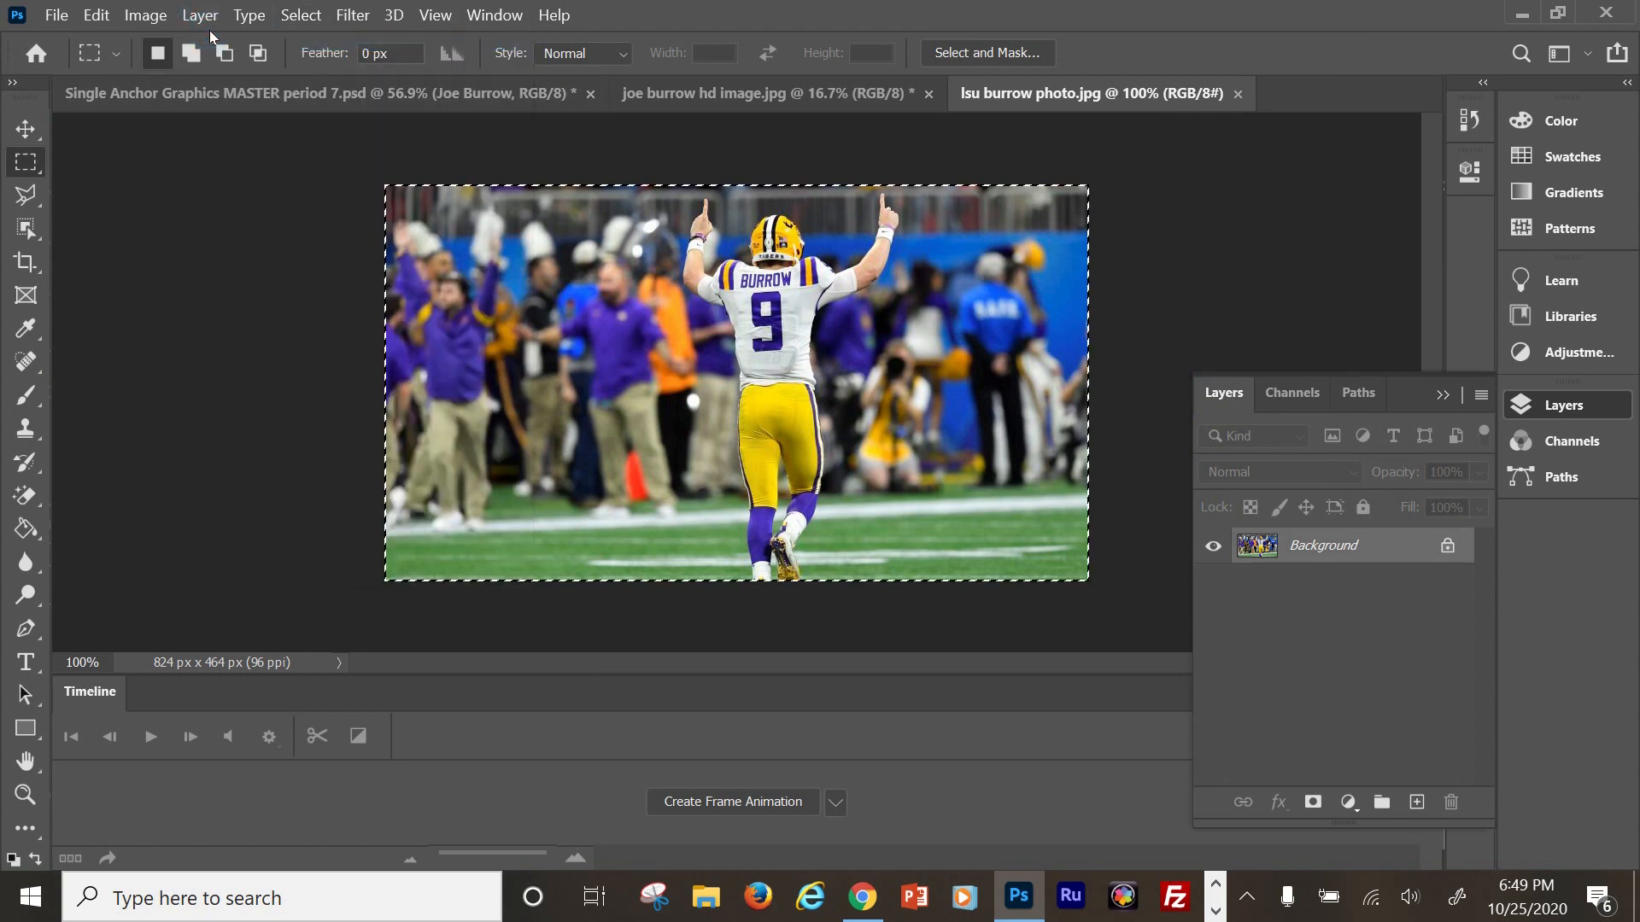
{"action": "left_click", "coordinate": [96, 15]}
{"action": "left_click", "coordinate": [154, 175]}
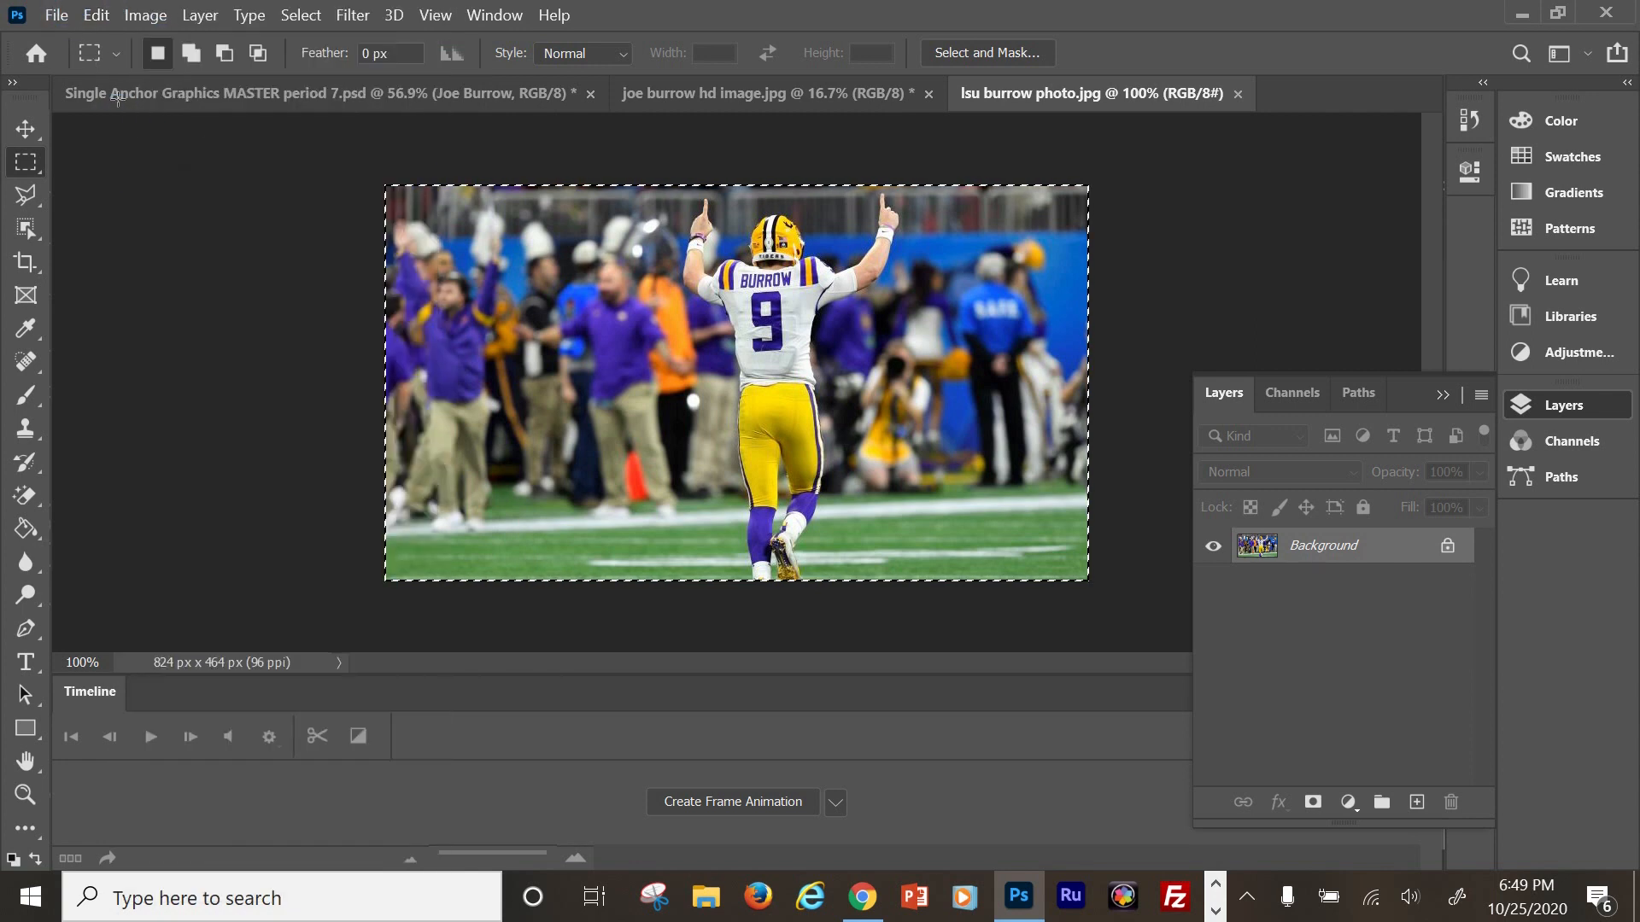
{"action": "left_click", "coordinate": [129, 92]}
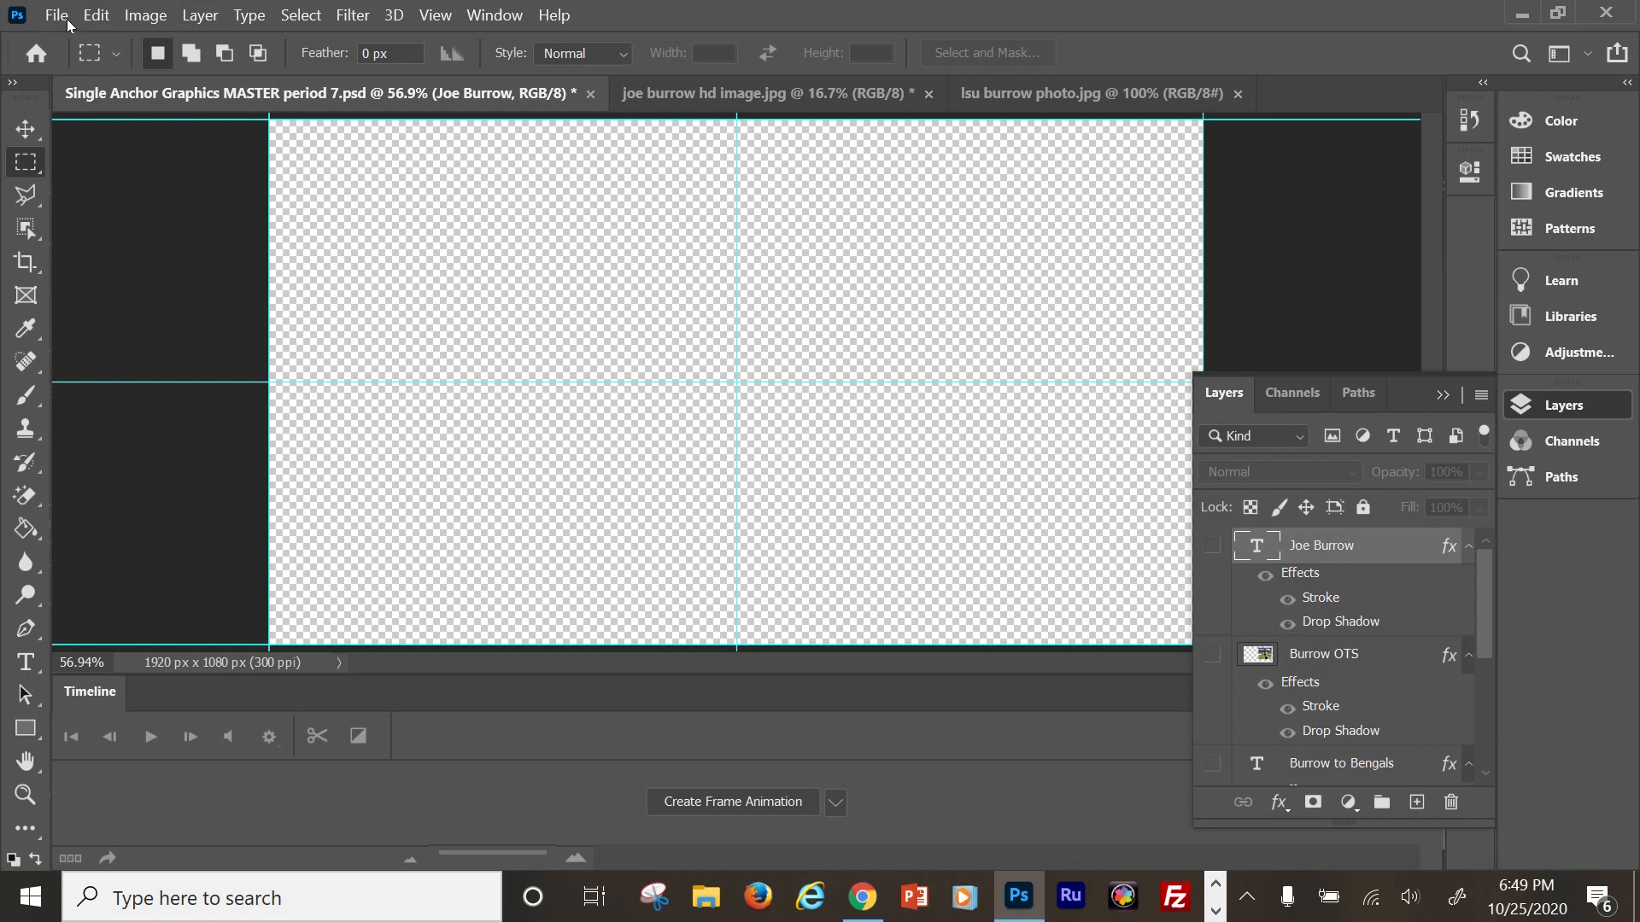
{"action": "left_click", "coordinate": [96, 15]}
{"action": "key", "text": "Return"}
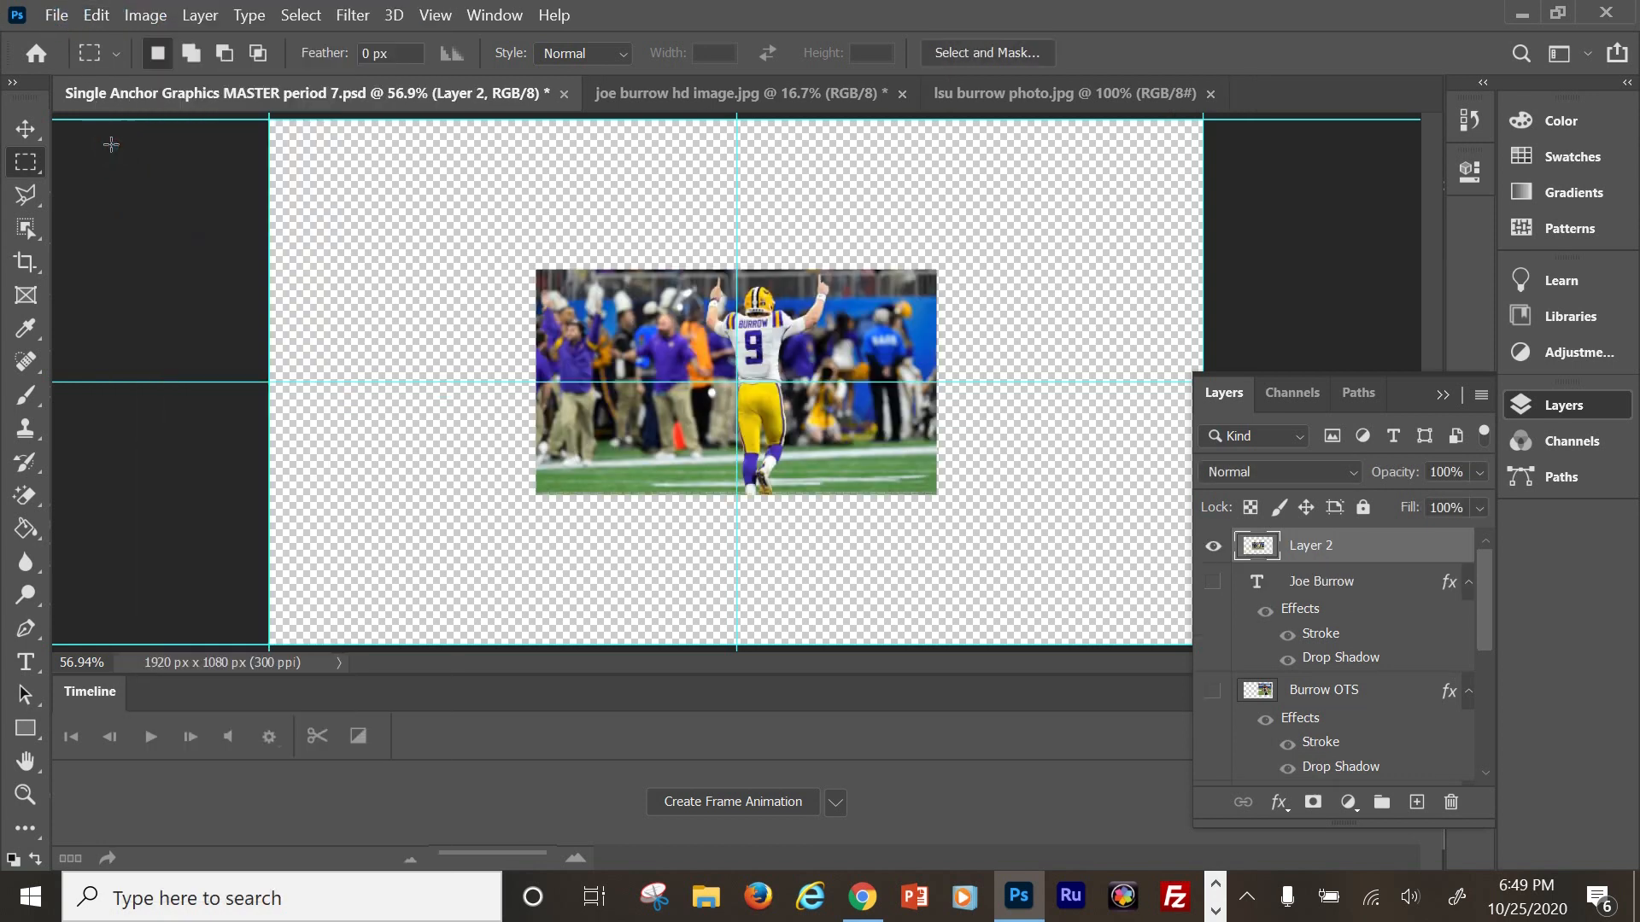
Free-transform the pasted LSU photo, aligning it to the canvas's upper-left corner and scaling it to about 235% to fill the canvas.
{"action": "left_click", "coordinate": [97, 14]}
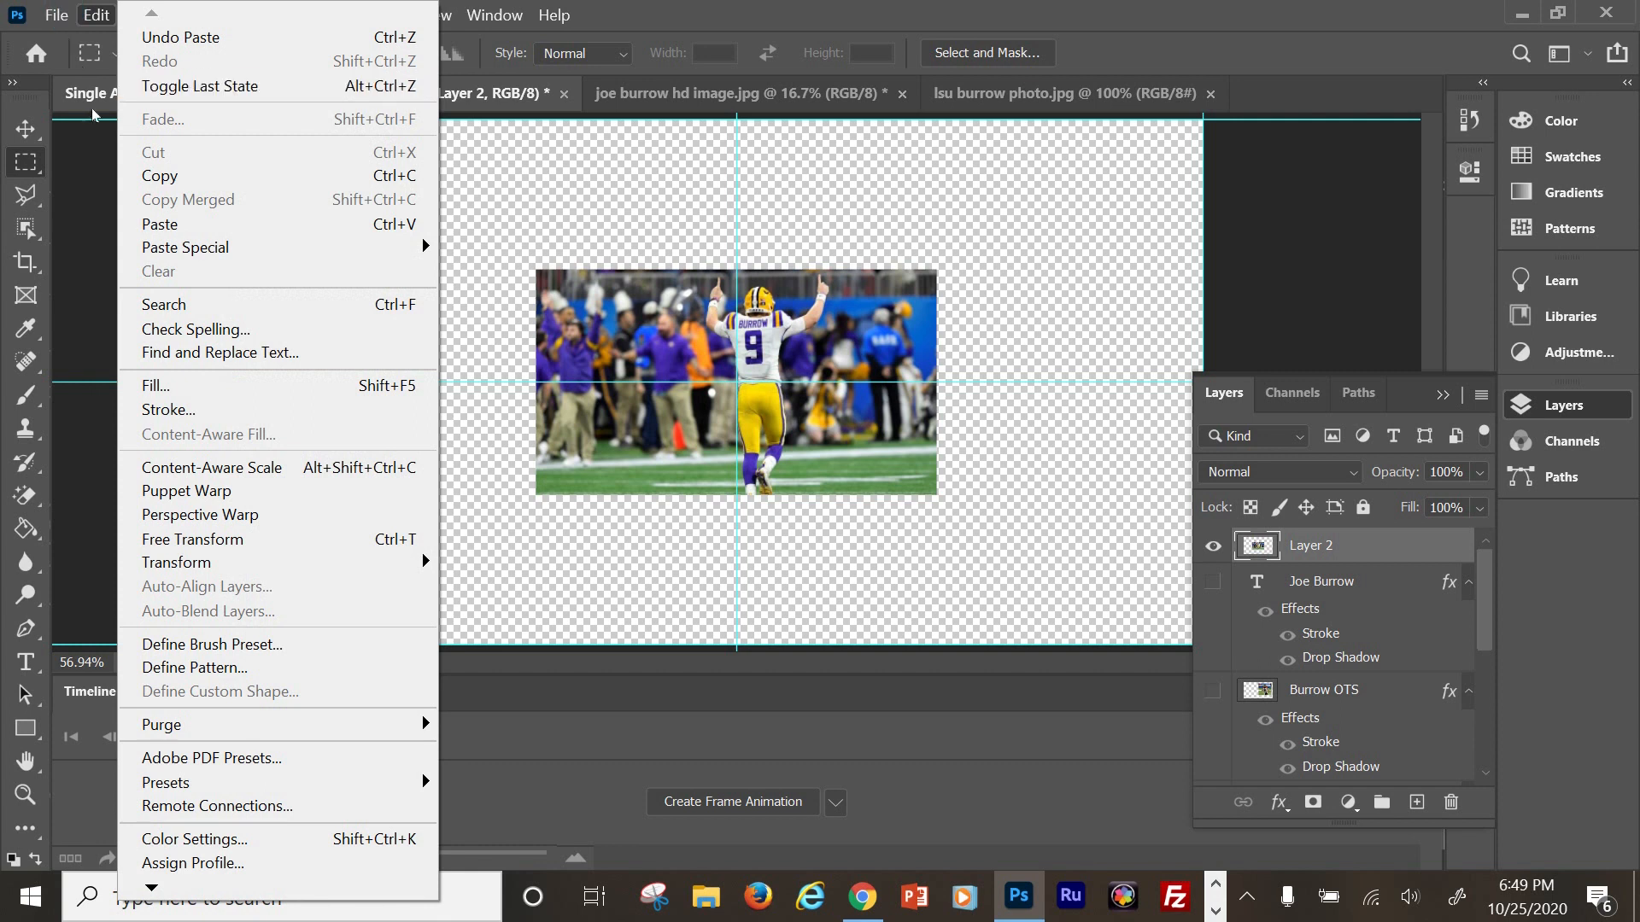
{"action": "key", "text": "Down"}
{"action": "key", "text": "Down"}
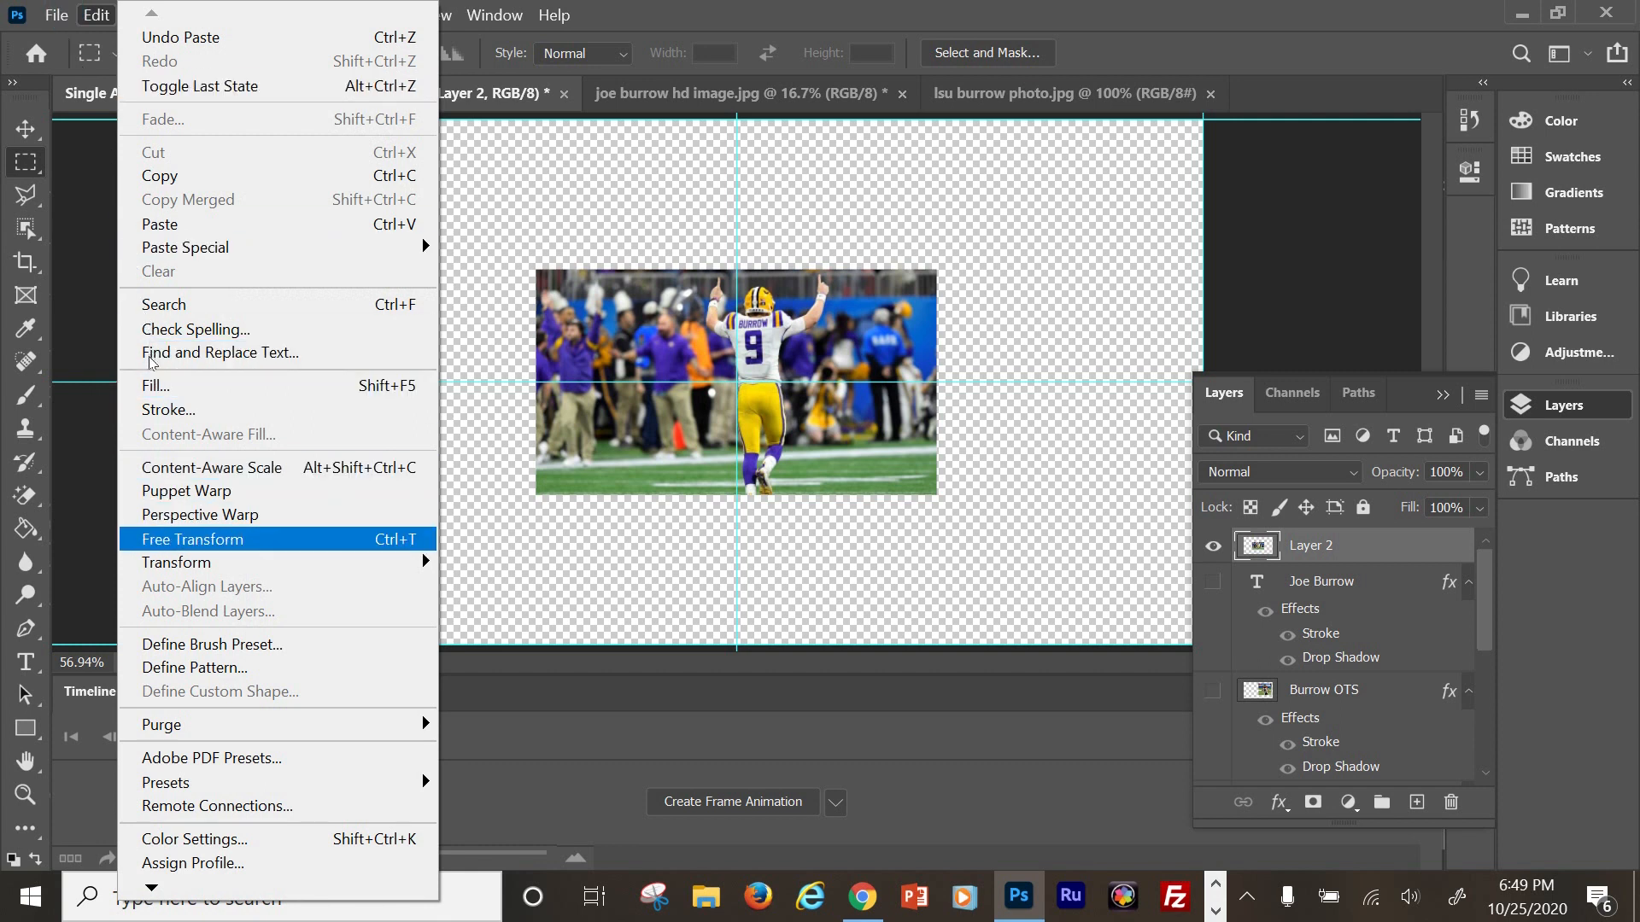
{"action": "key", "text": "Return"}
{"action": "left_click_drag", "start_coordinate": [436, 226], "coordinate": [256, 124]}
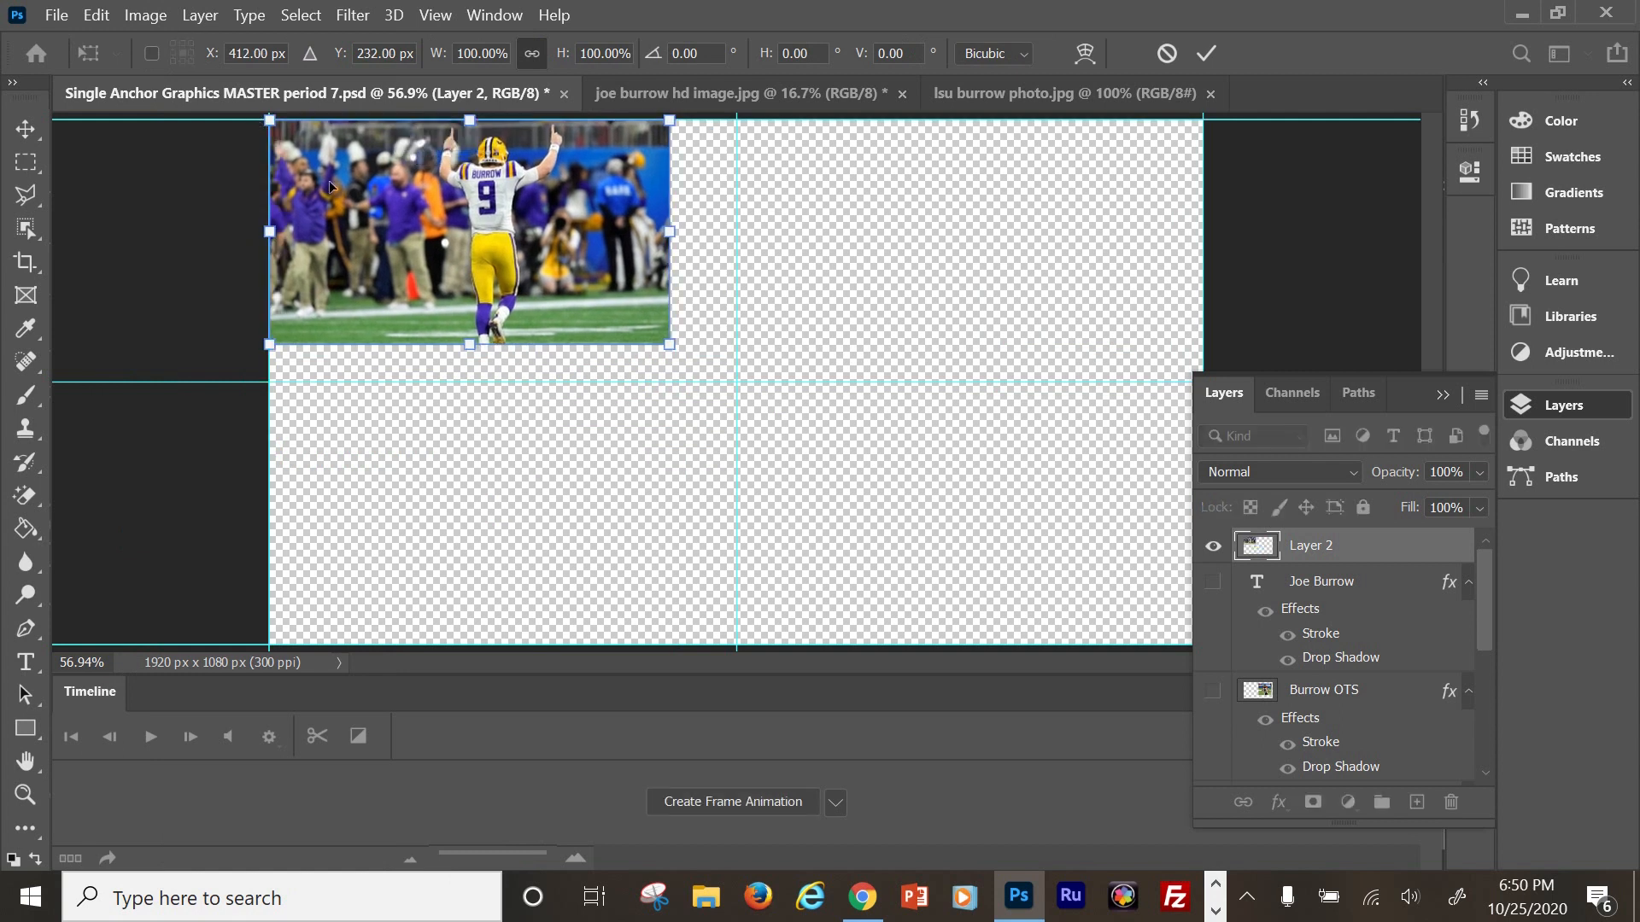
{"action": "left_click_drag", "start_coordinate": [445, 236], "coordinate": [784, 472]}
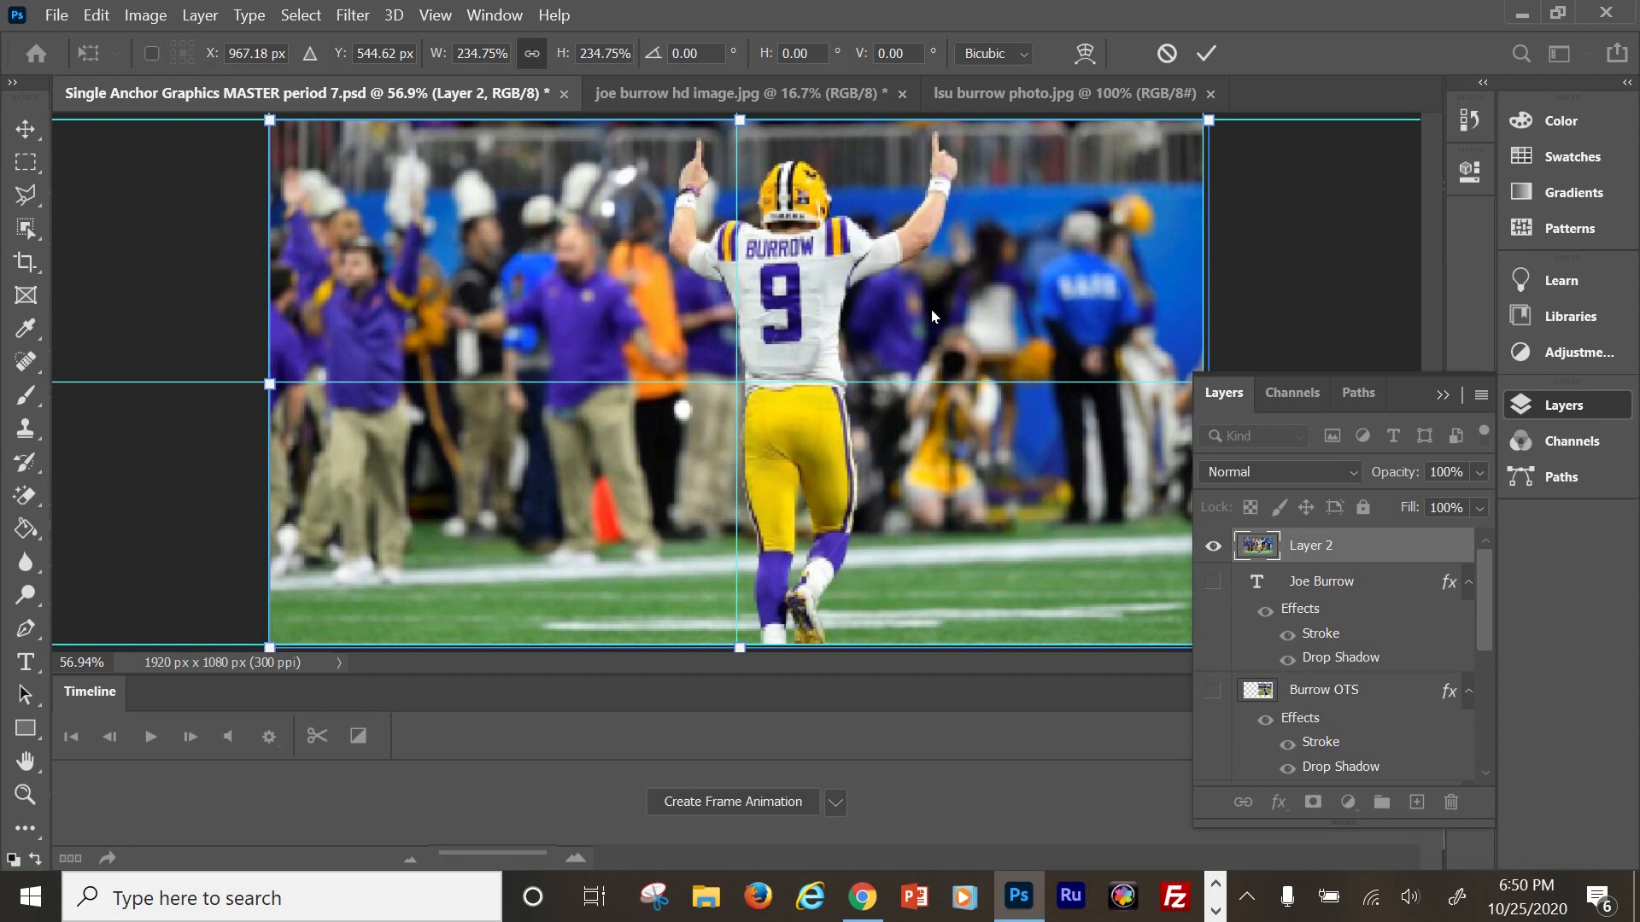
{"action": "left_click", "coordinate": [25, 161]}
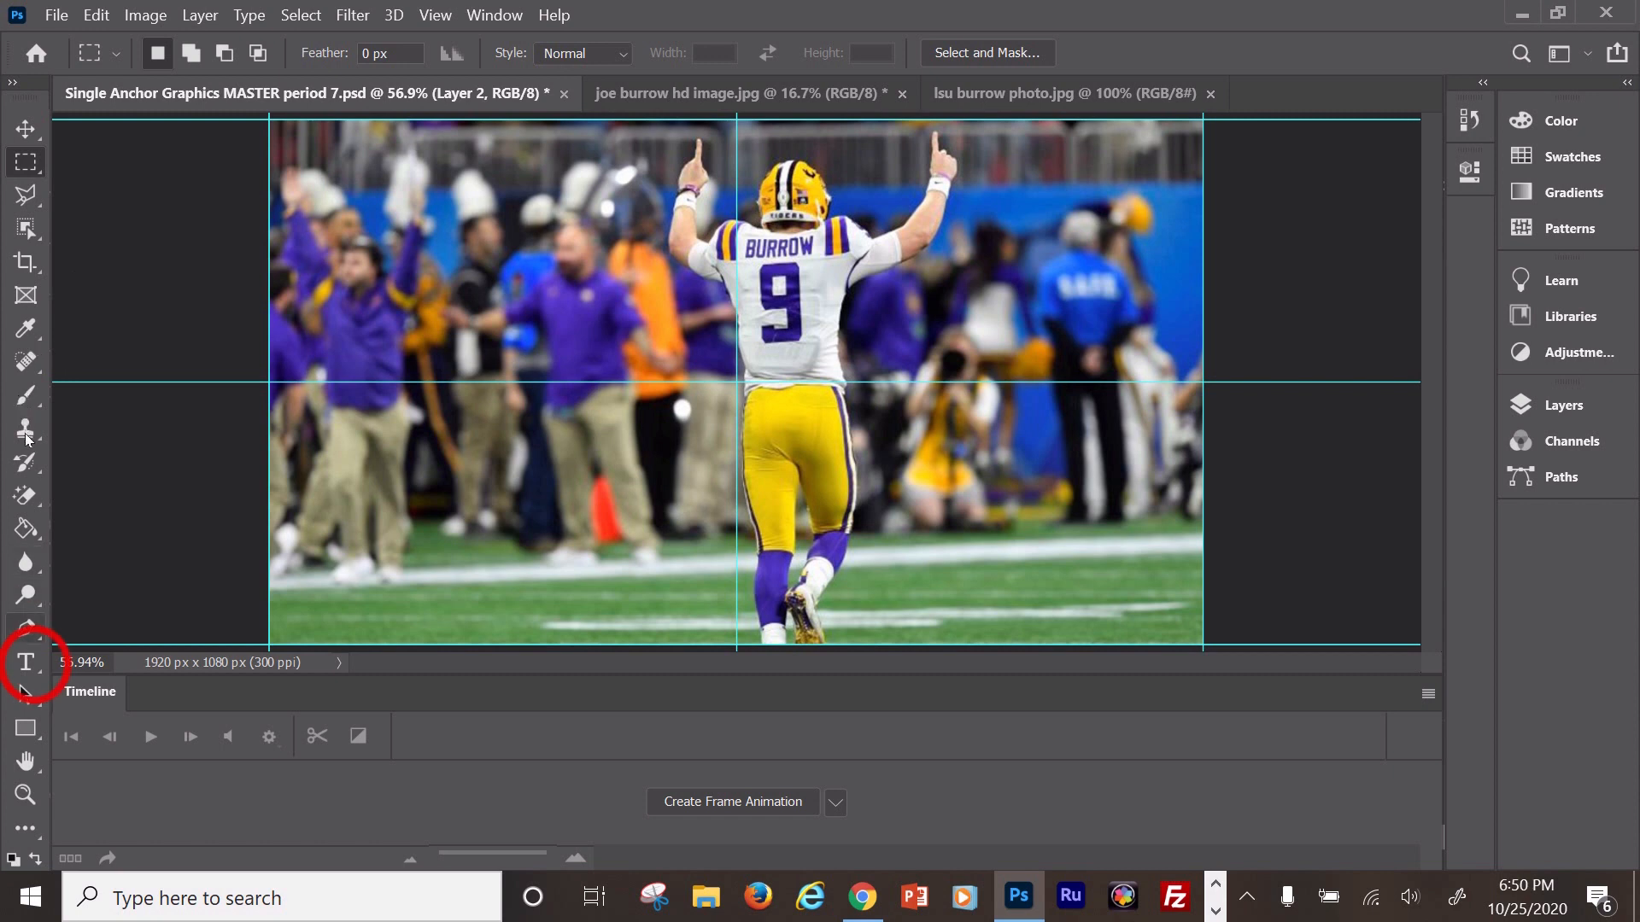
Add the title text "Joe Burrow Story" in white Arial Bold 30 pt over the upper part of the photo.
{"action": "left_click", "coordinate": [25, 662]}
{"action": "left_click", "coordinate": [297, 162]}
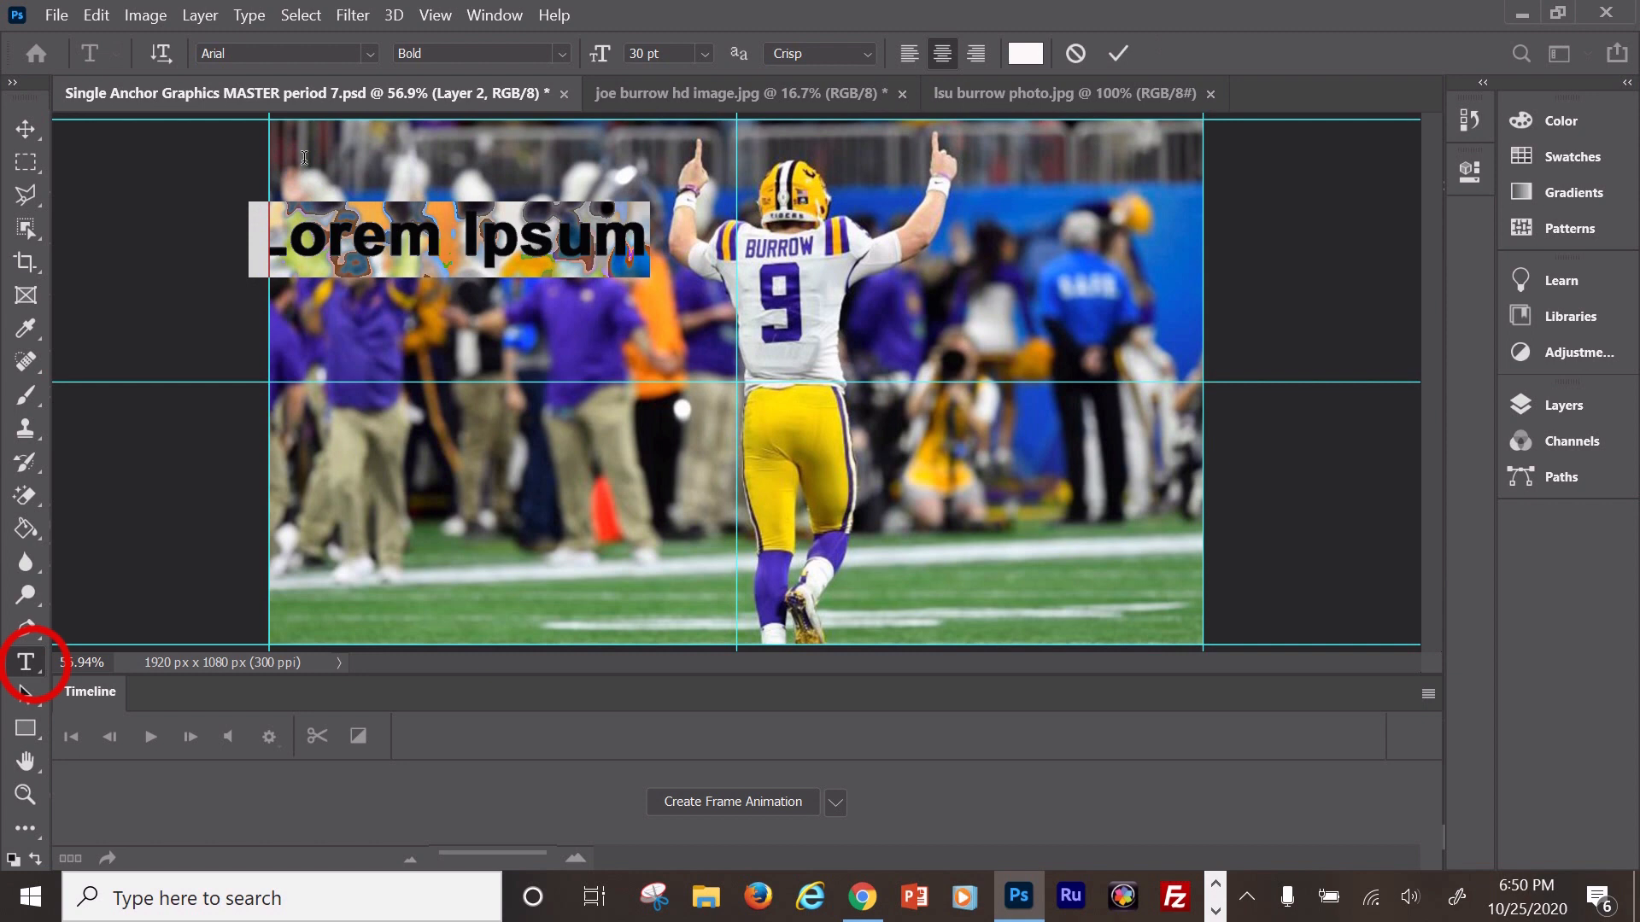
{"action": "type", "text": "Jo"}
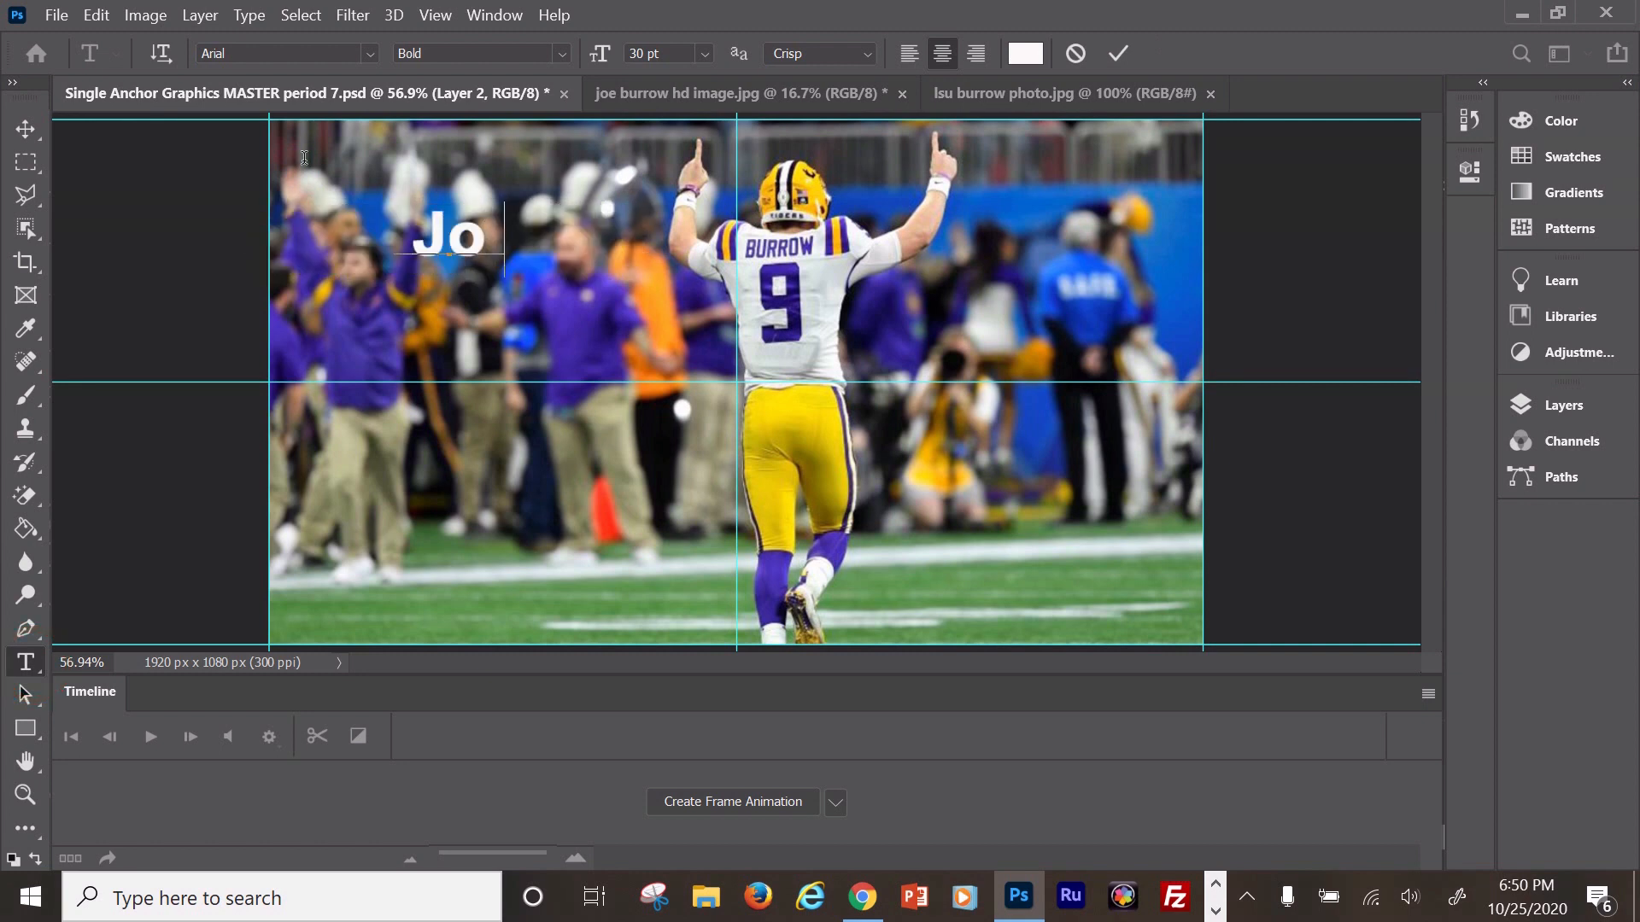
{"action": "type", "text": "e Burrow Story"}
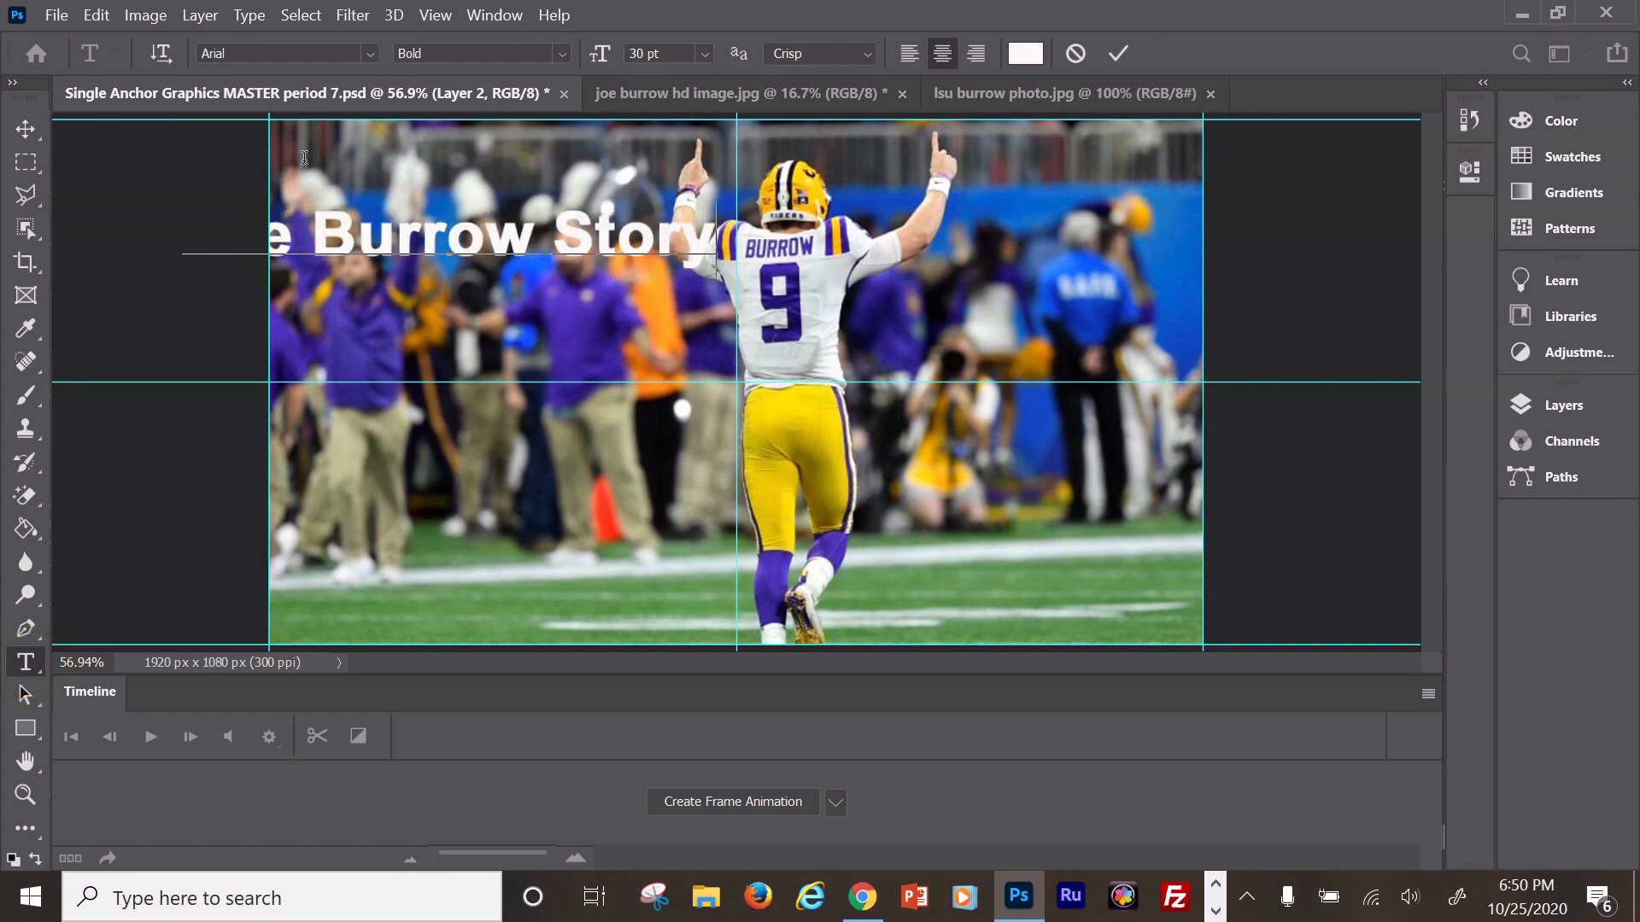
Free-transform the "Joe Burrow Story" title, scaling it to about 150% and centring it horizontally over the upper part of the photo.
{"action": "left_click", "coordinate": [96, 14]}
{"action": "key", "text": "ctrl+t"}
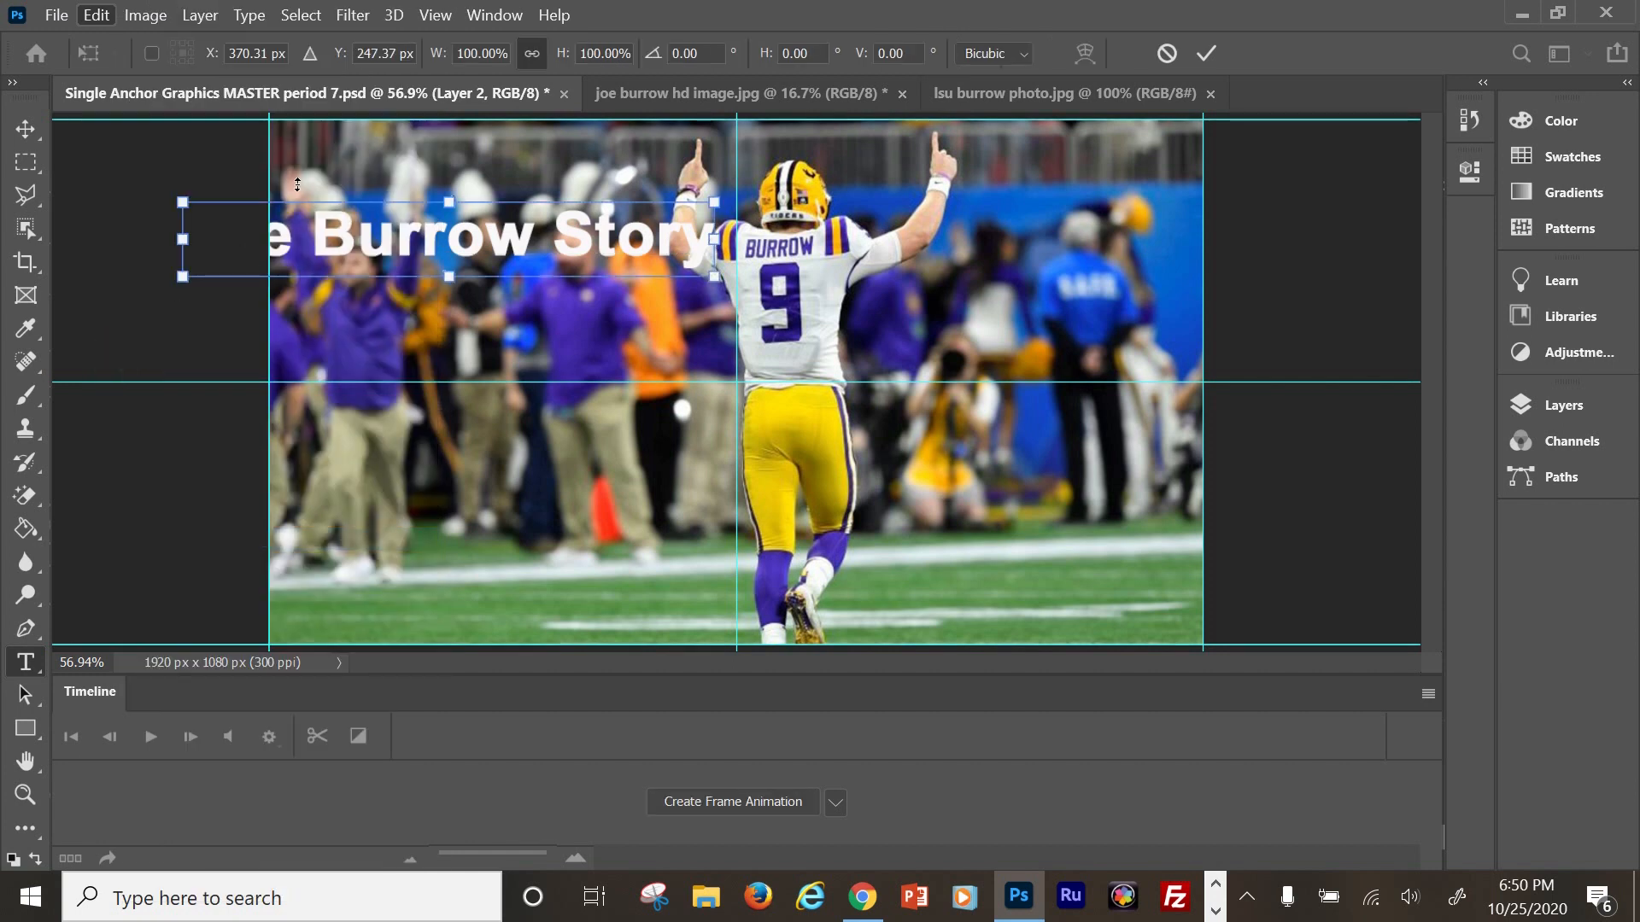
{"action": "left_click_drag", "start_coordinate": [227, 128], "coordinate": [480, 152]}
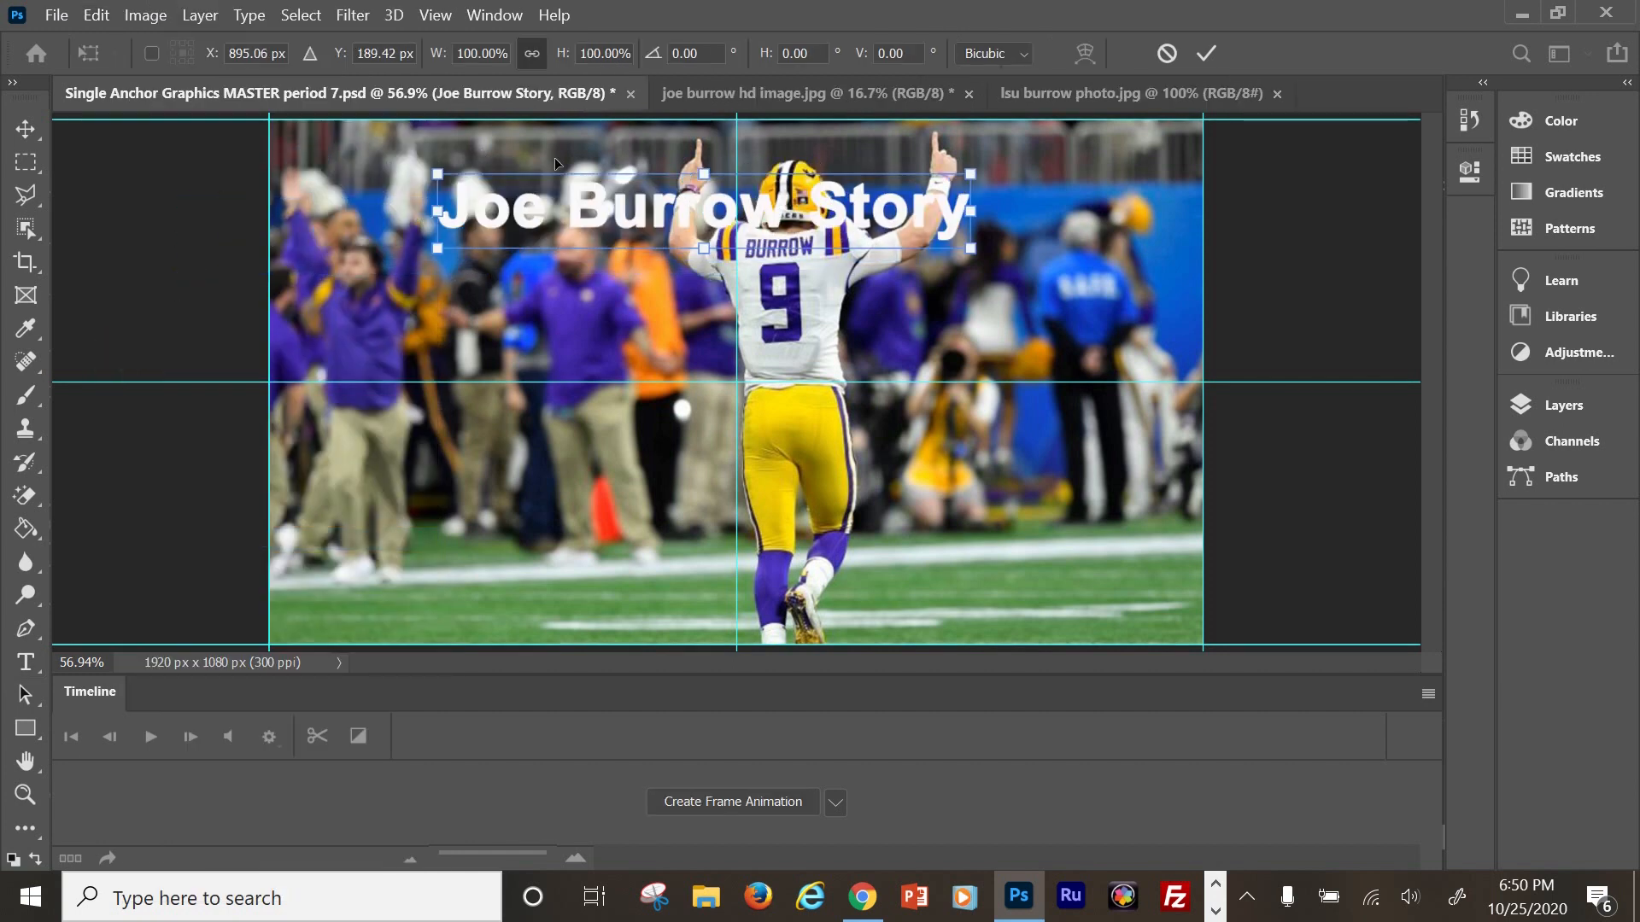
{"action": "left_click_drag", "start_coordinate": [970, 247], "coordinate": [1069, 262]}
{"action": "left_click_drag", "start_coordinate": [501, 173], "coordinate": [557, 172]}
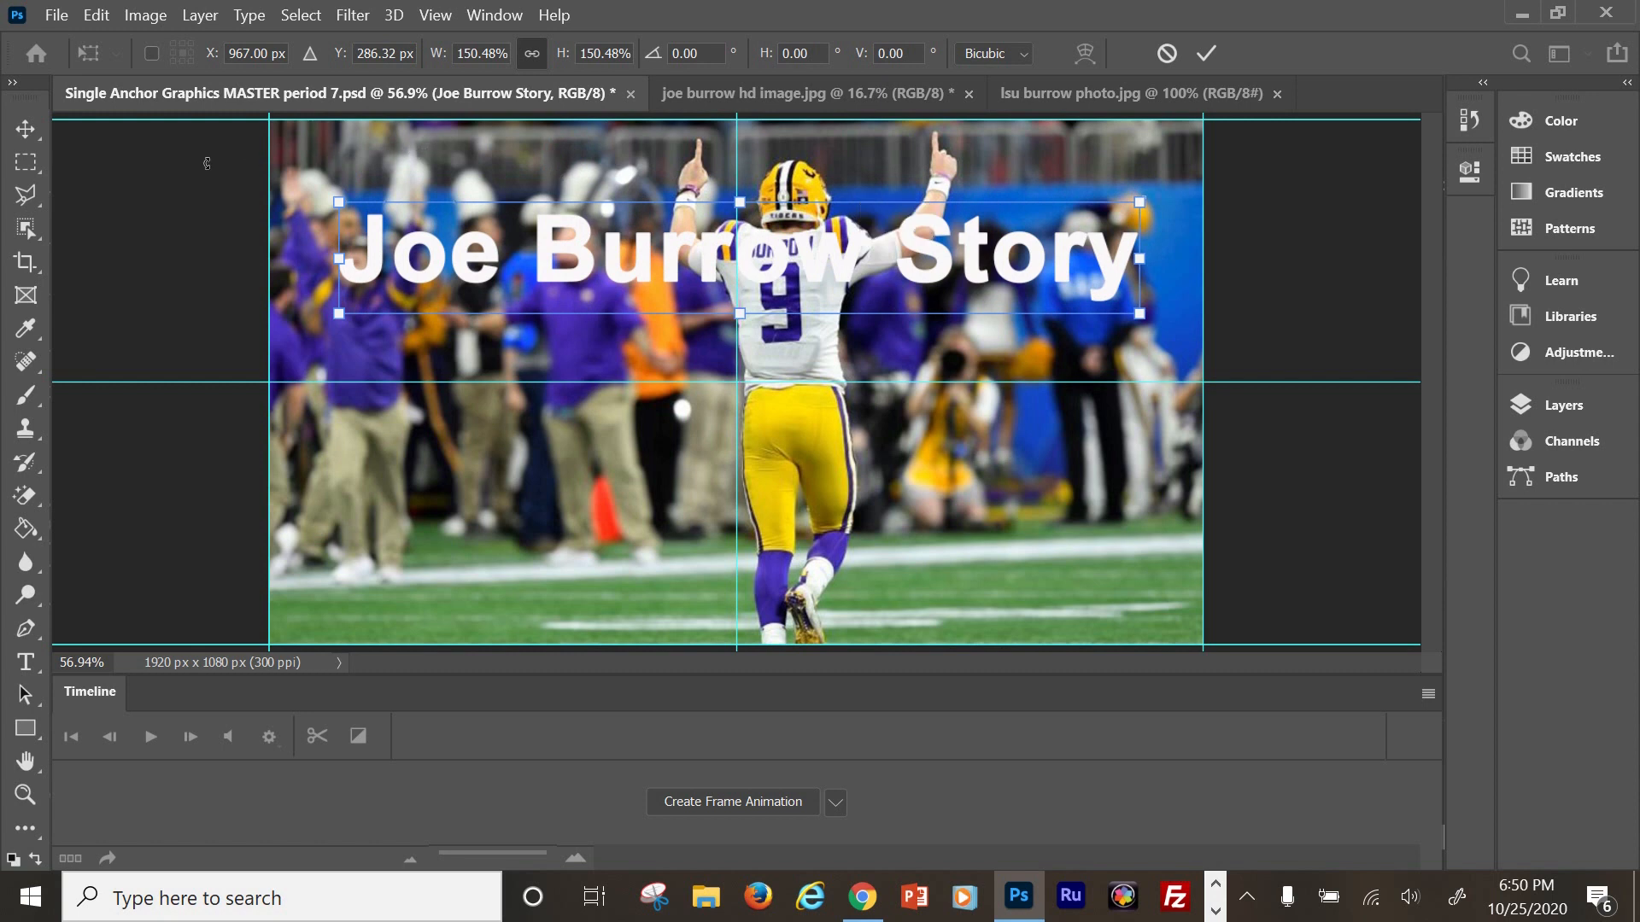
{"action": "left_click", "coordinate": [24, 128]}
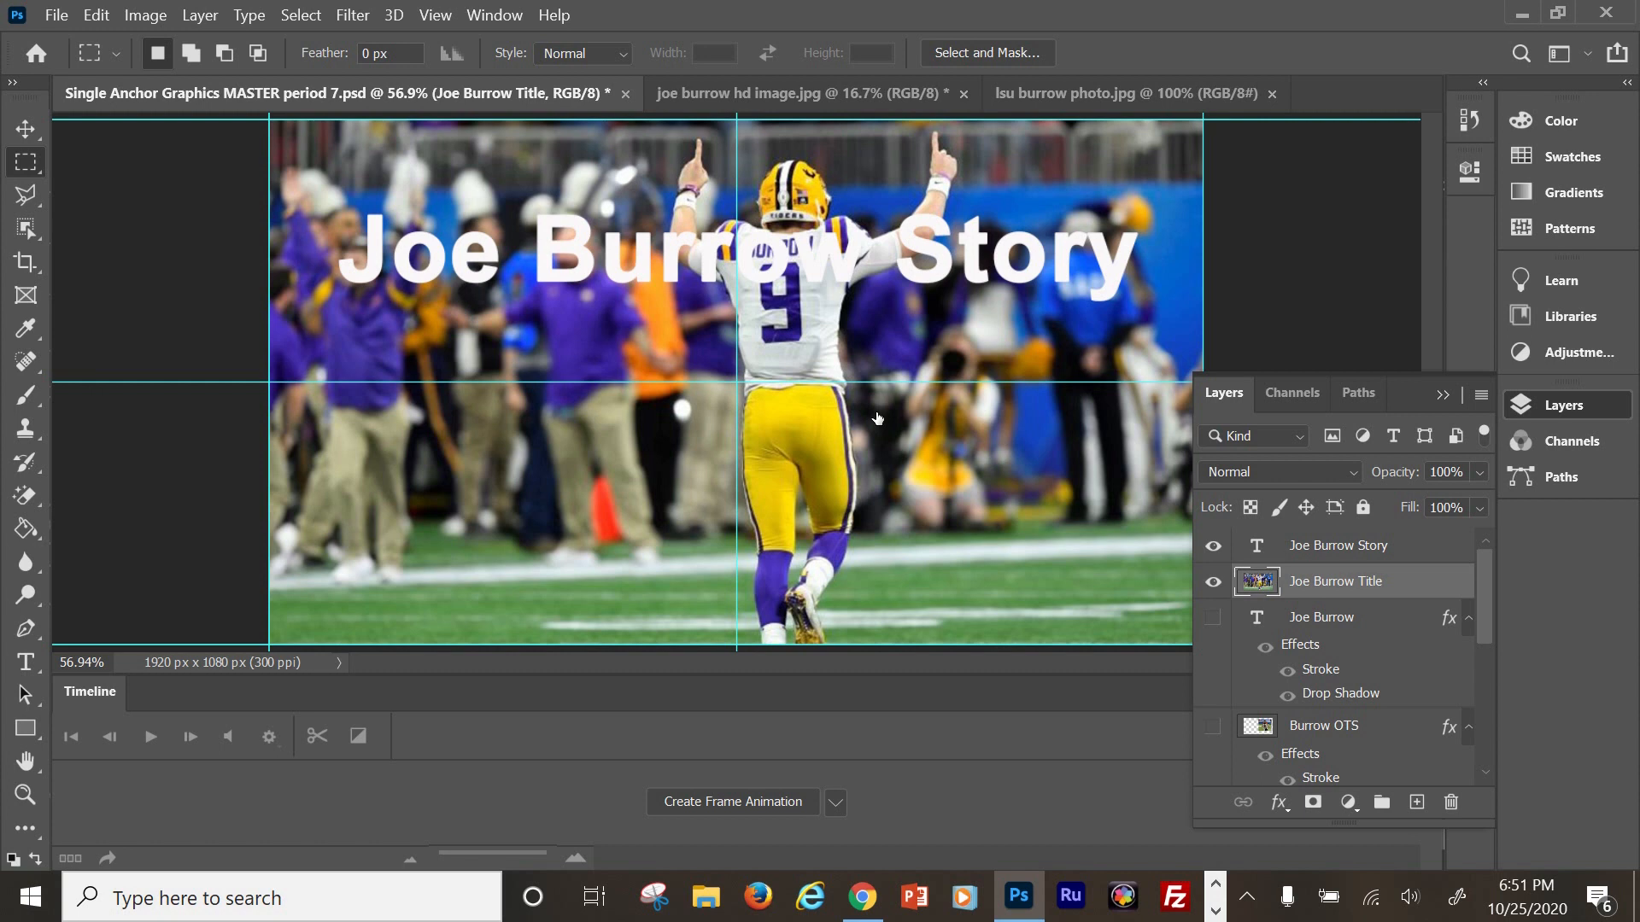
Copy the stroke and drop shadow layer style from the "Joe Burrow" text layer onto the "Joe Burrow Story" text layer.
{"action": "key", "text": "alt+bracketleft"}
{"action": "right_click", "coordinate": [1313, 641]}
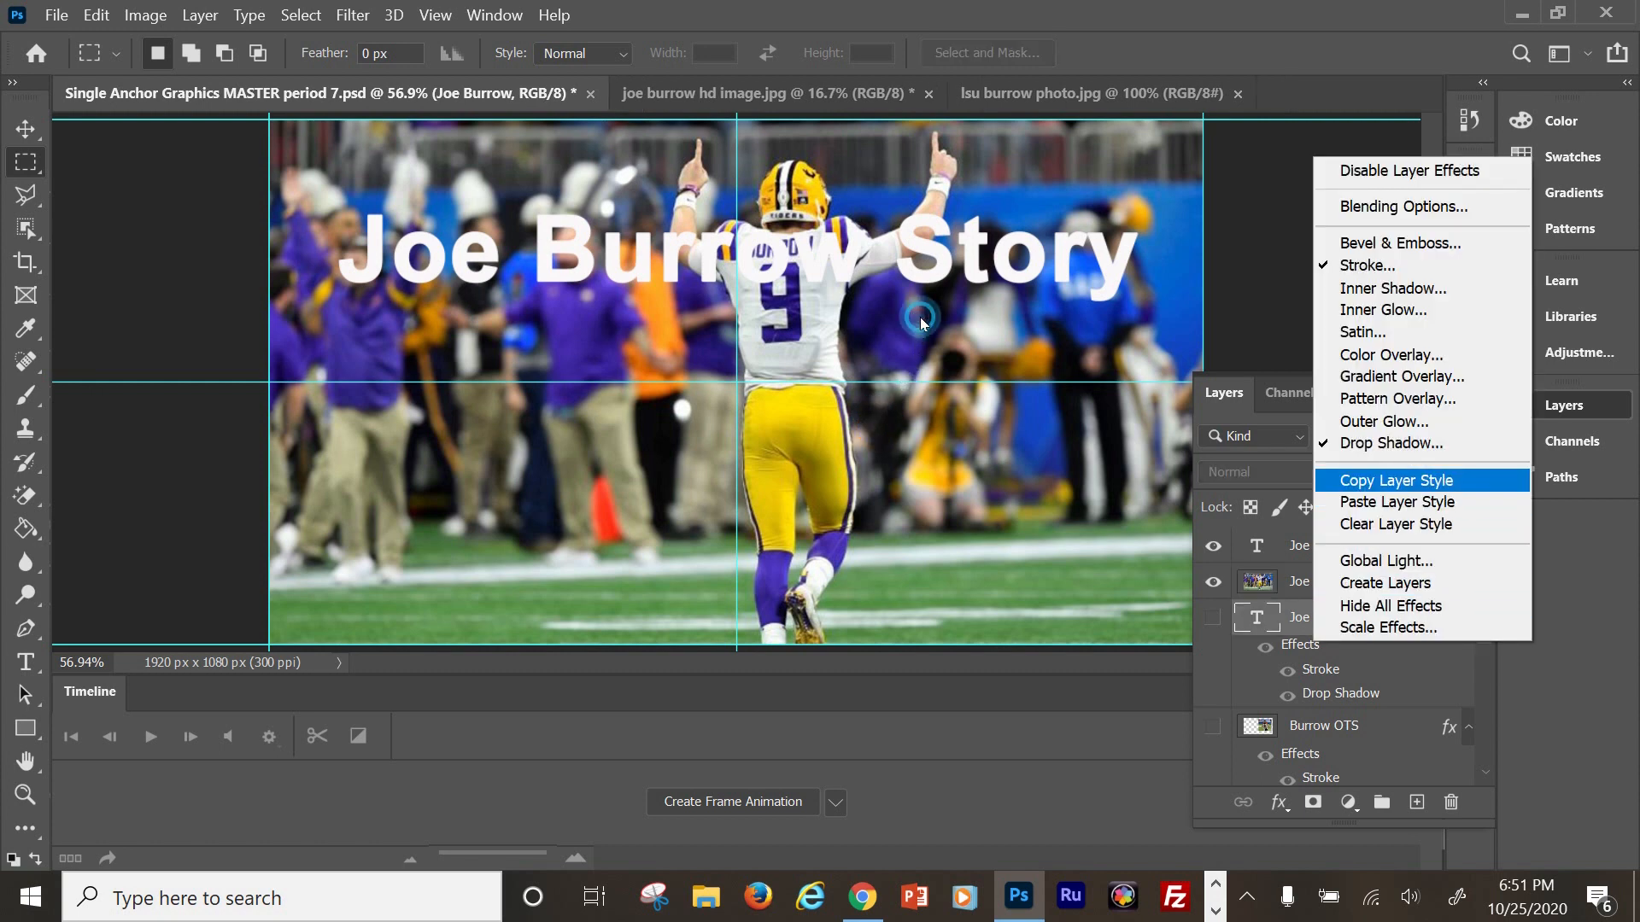
{"action": "left_click", "coordinate": [1375, 480]}
{"action": "right_click", "coordinate": [1329, 546]}
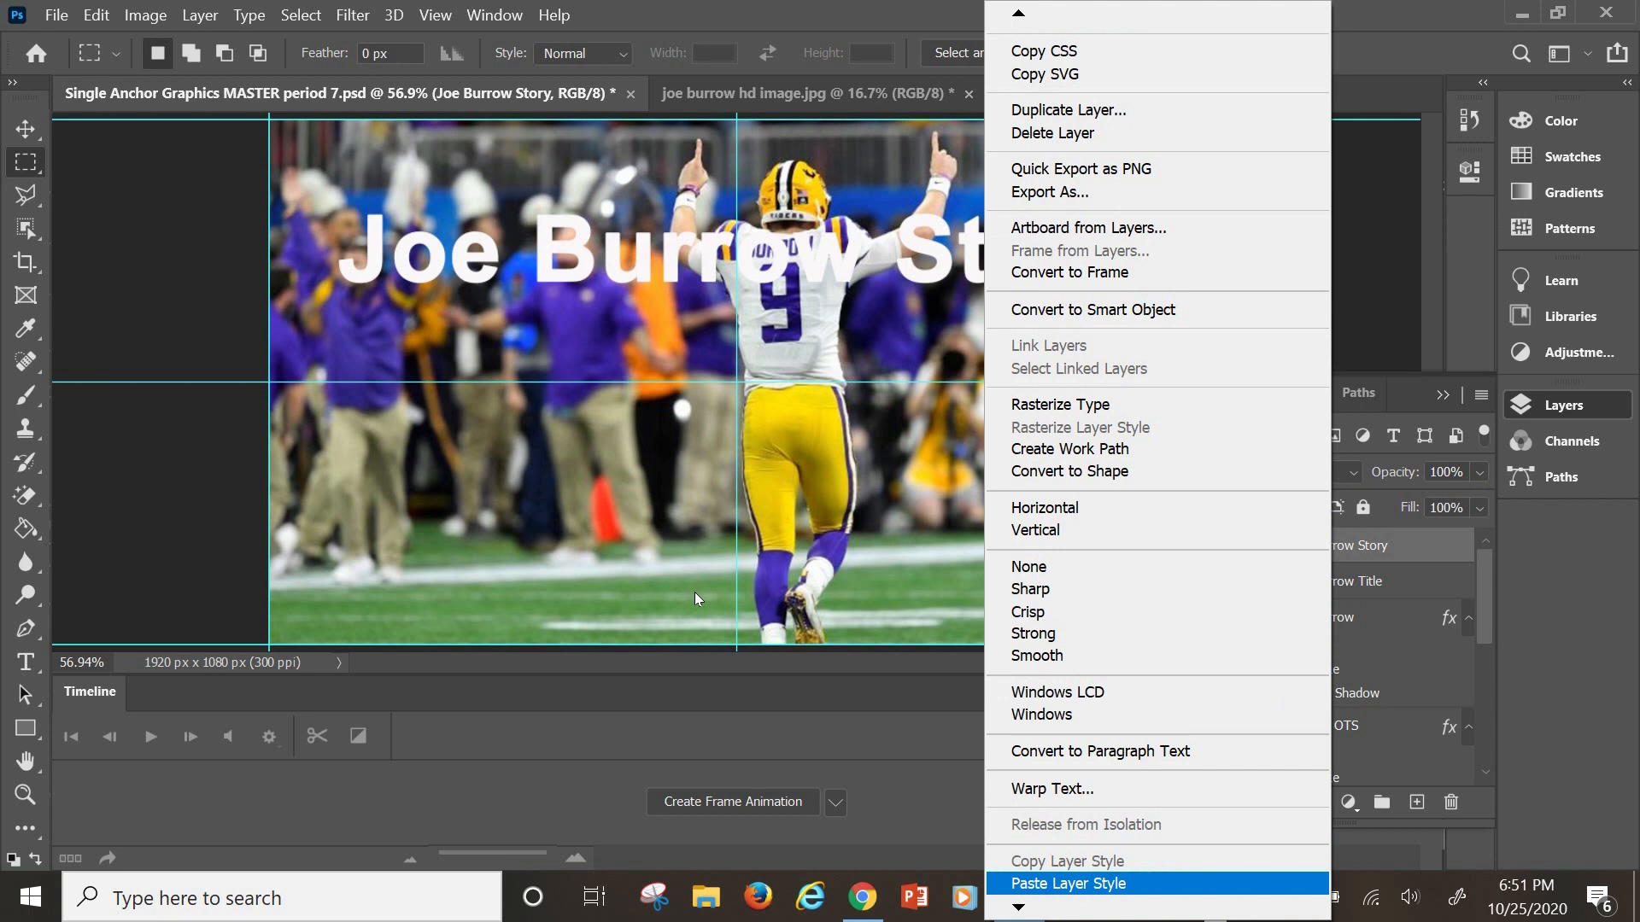
{"action": "key", "text": "Return"}
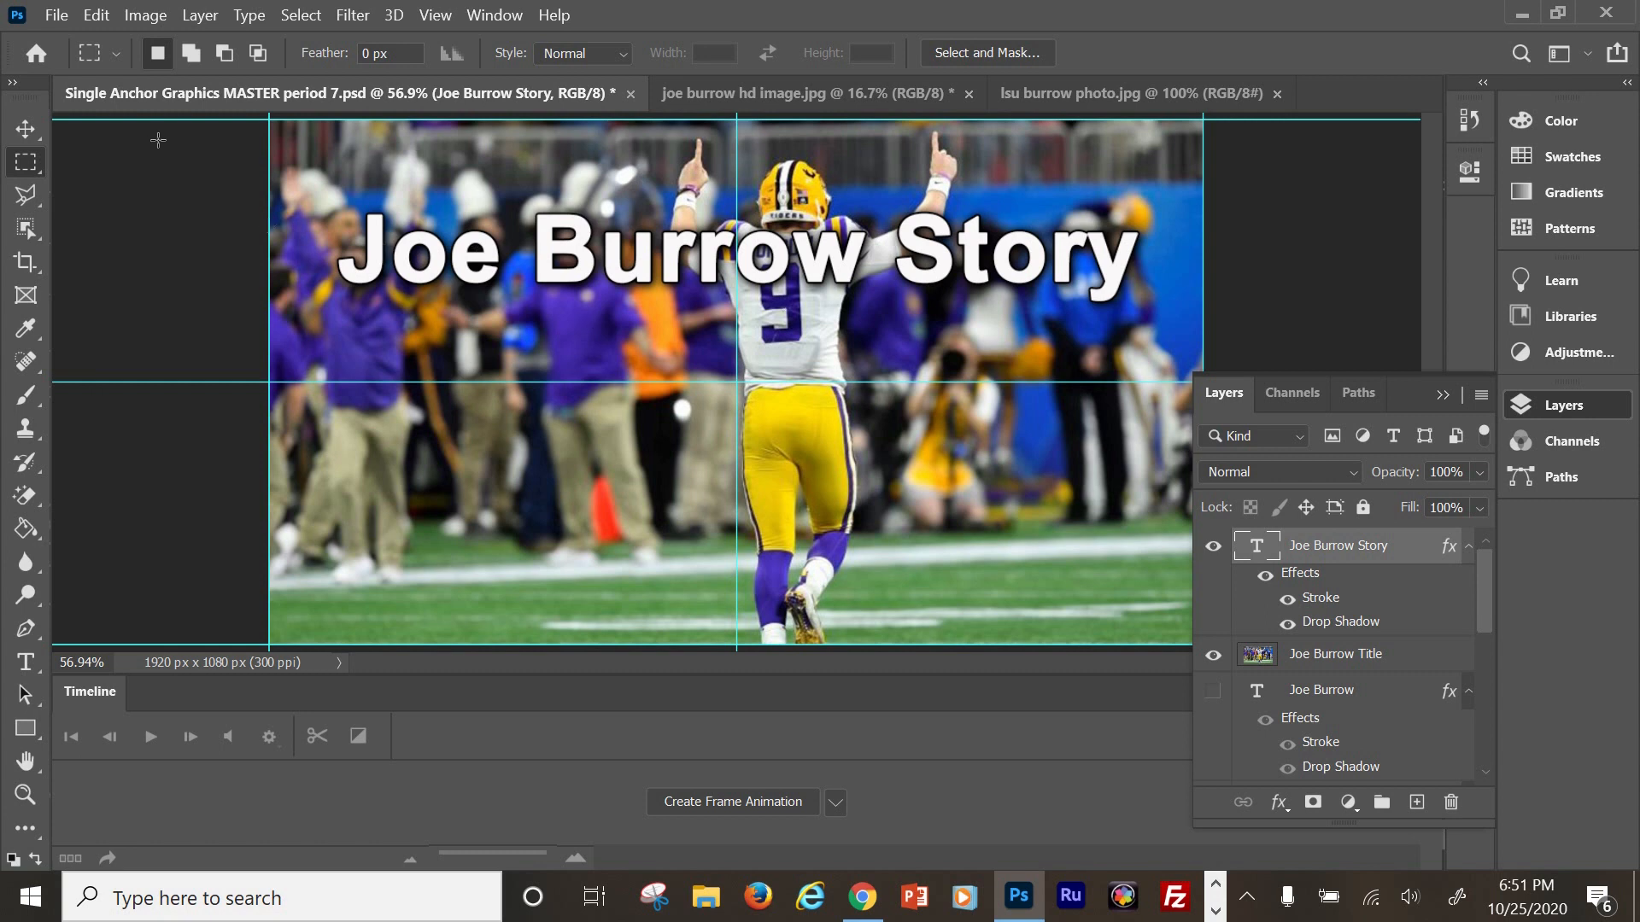
Start saving the graphic on the computer in the VIDEO WALL GRAPHICS folder with the JPEG file type.
{"action": "left_click", "coordinate": [54, 15]}
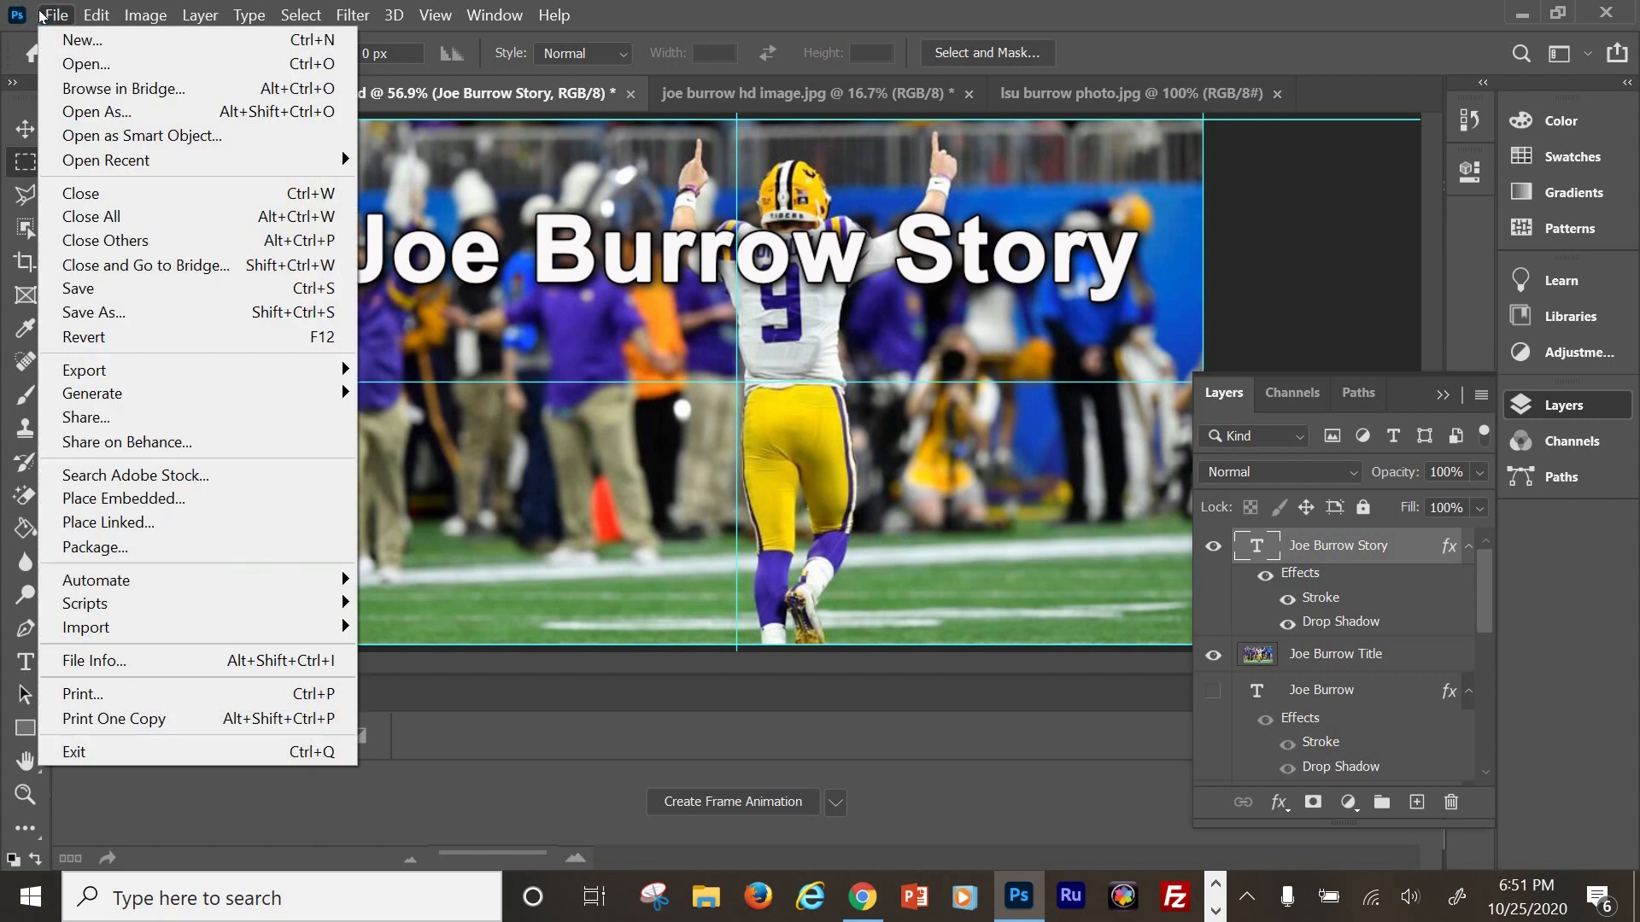
{"action": "left_click", "coordinate": [171, 312]}
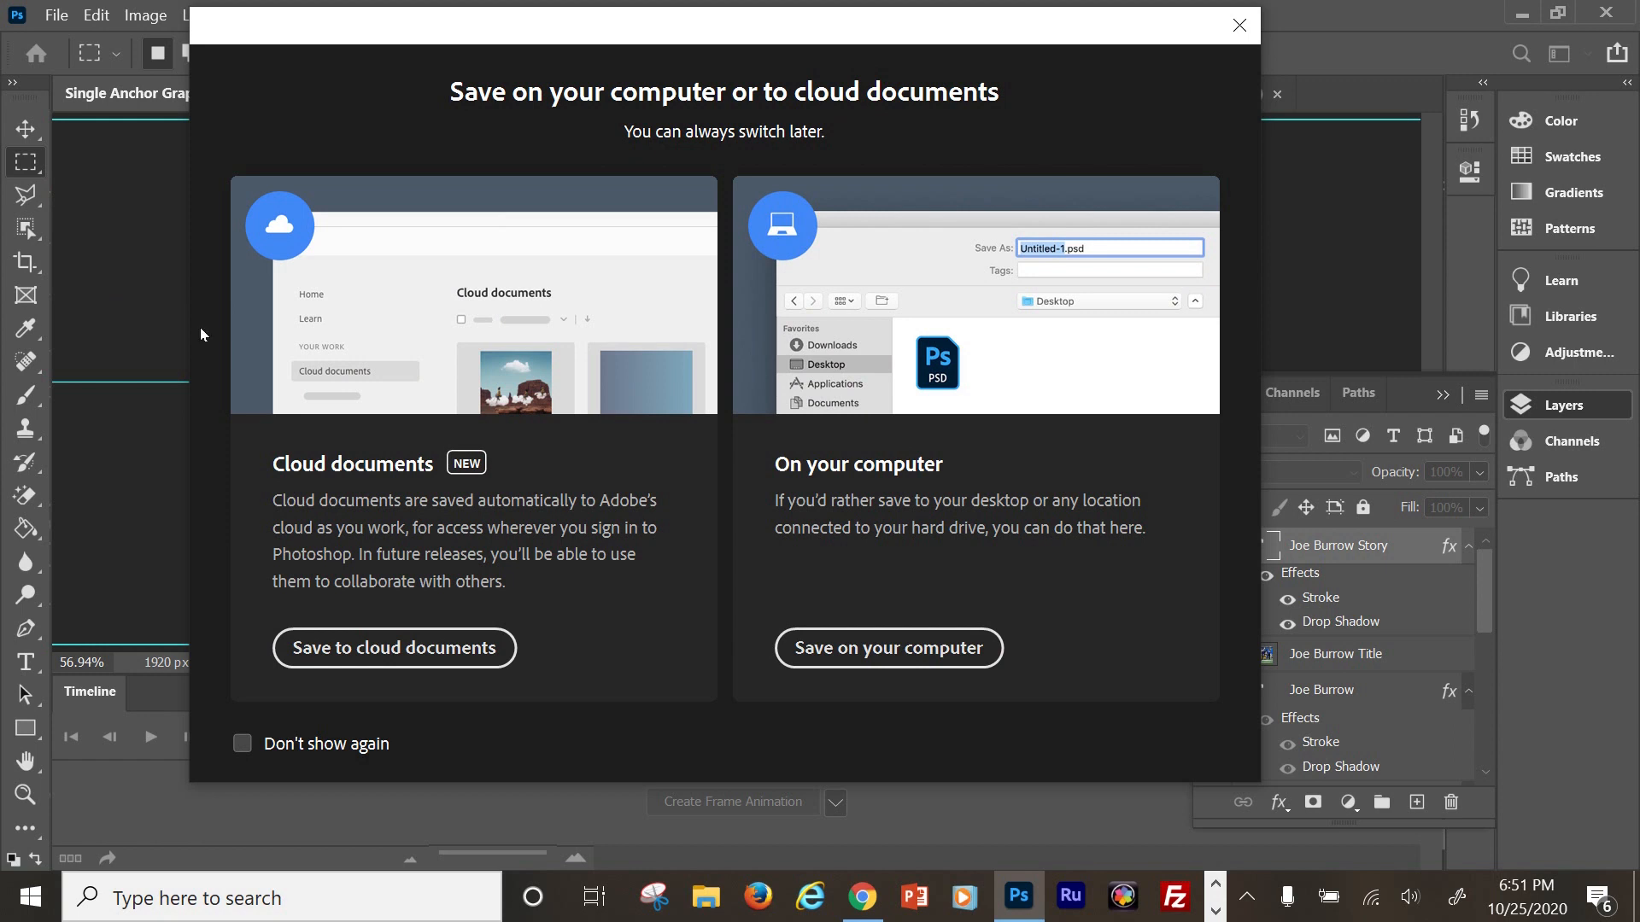
{"action": "left_click", "coordinate": [864, 651]}
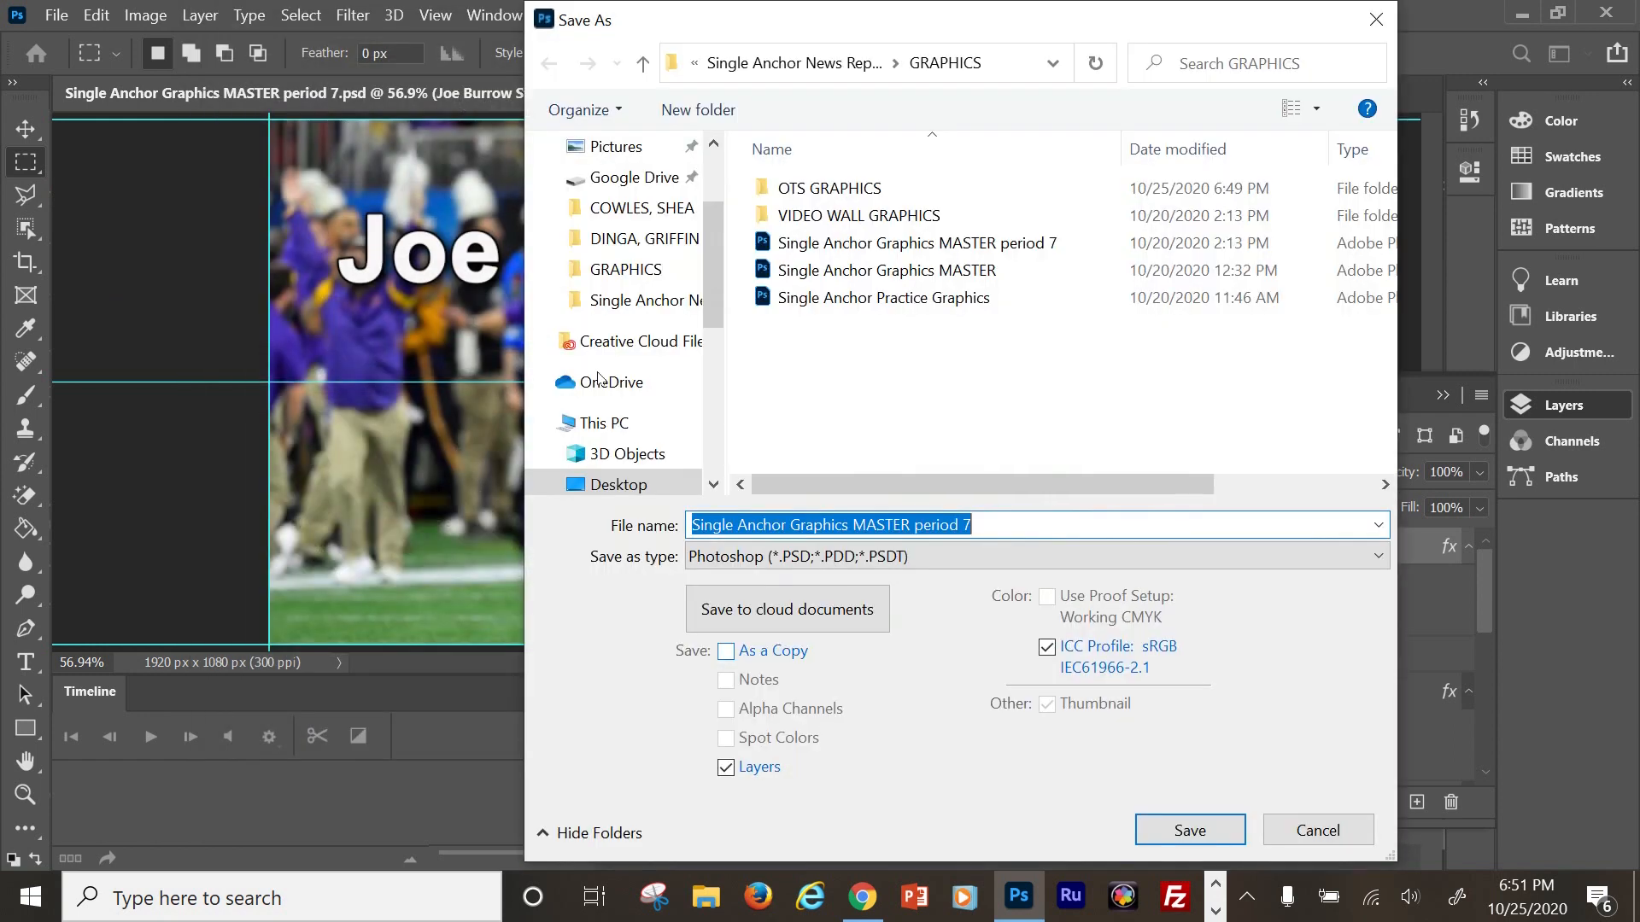
{"action": "double_click", "coordinate": [766, 218]}
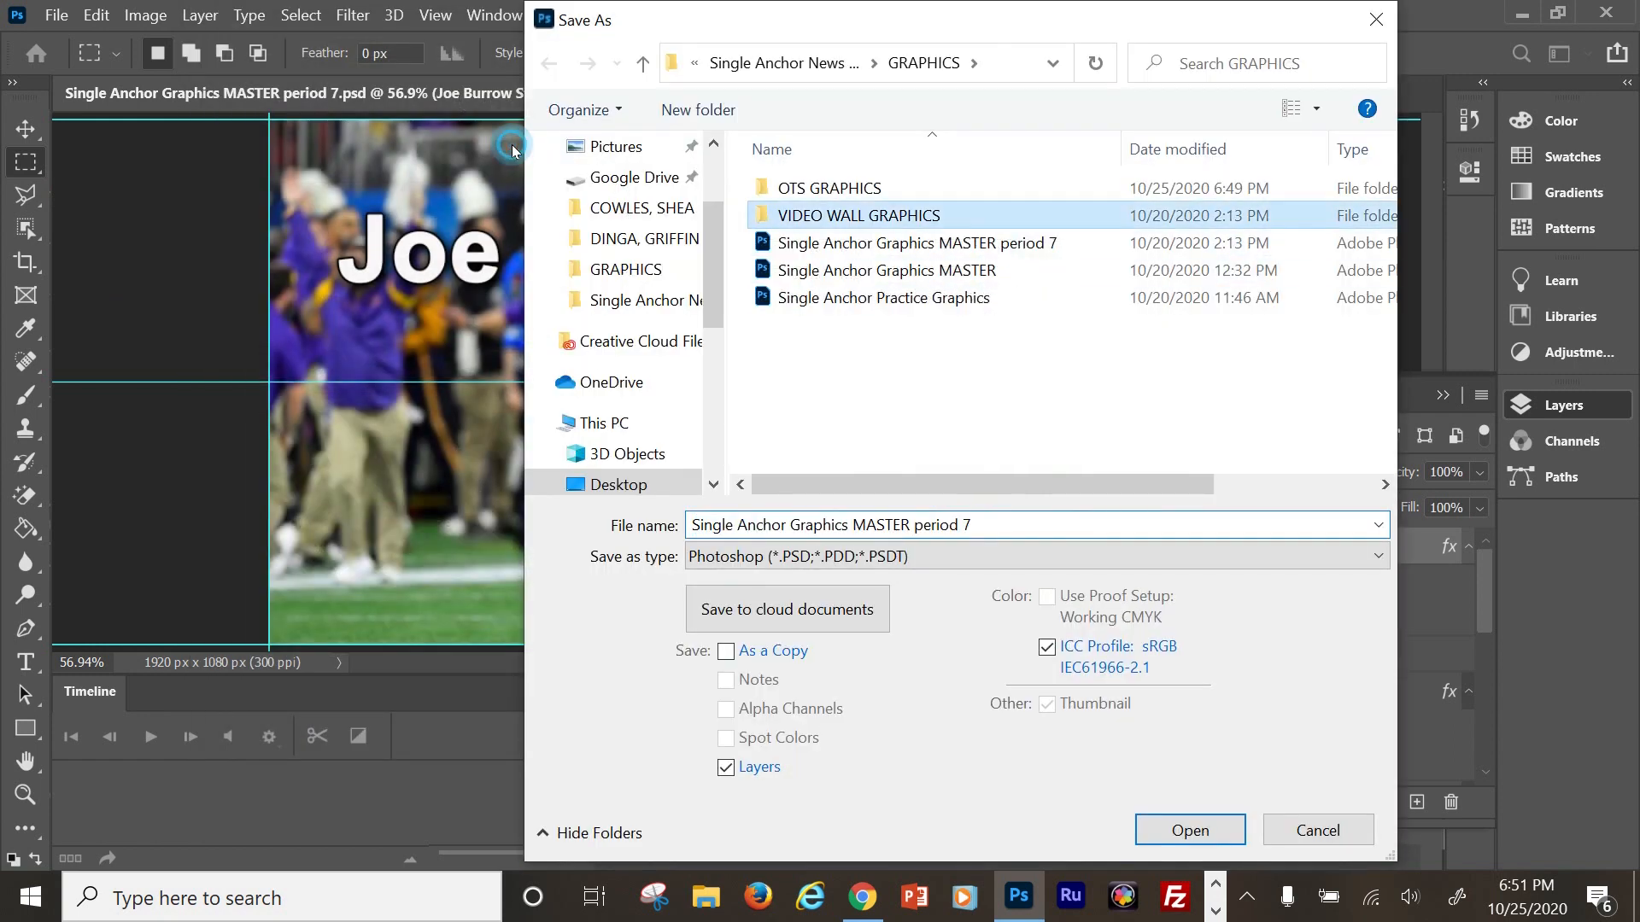
{"action": "left_click", "coordinate": [748, 560]}
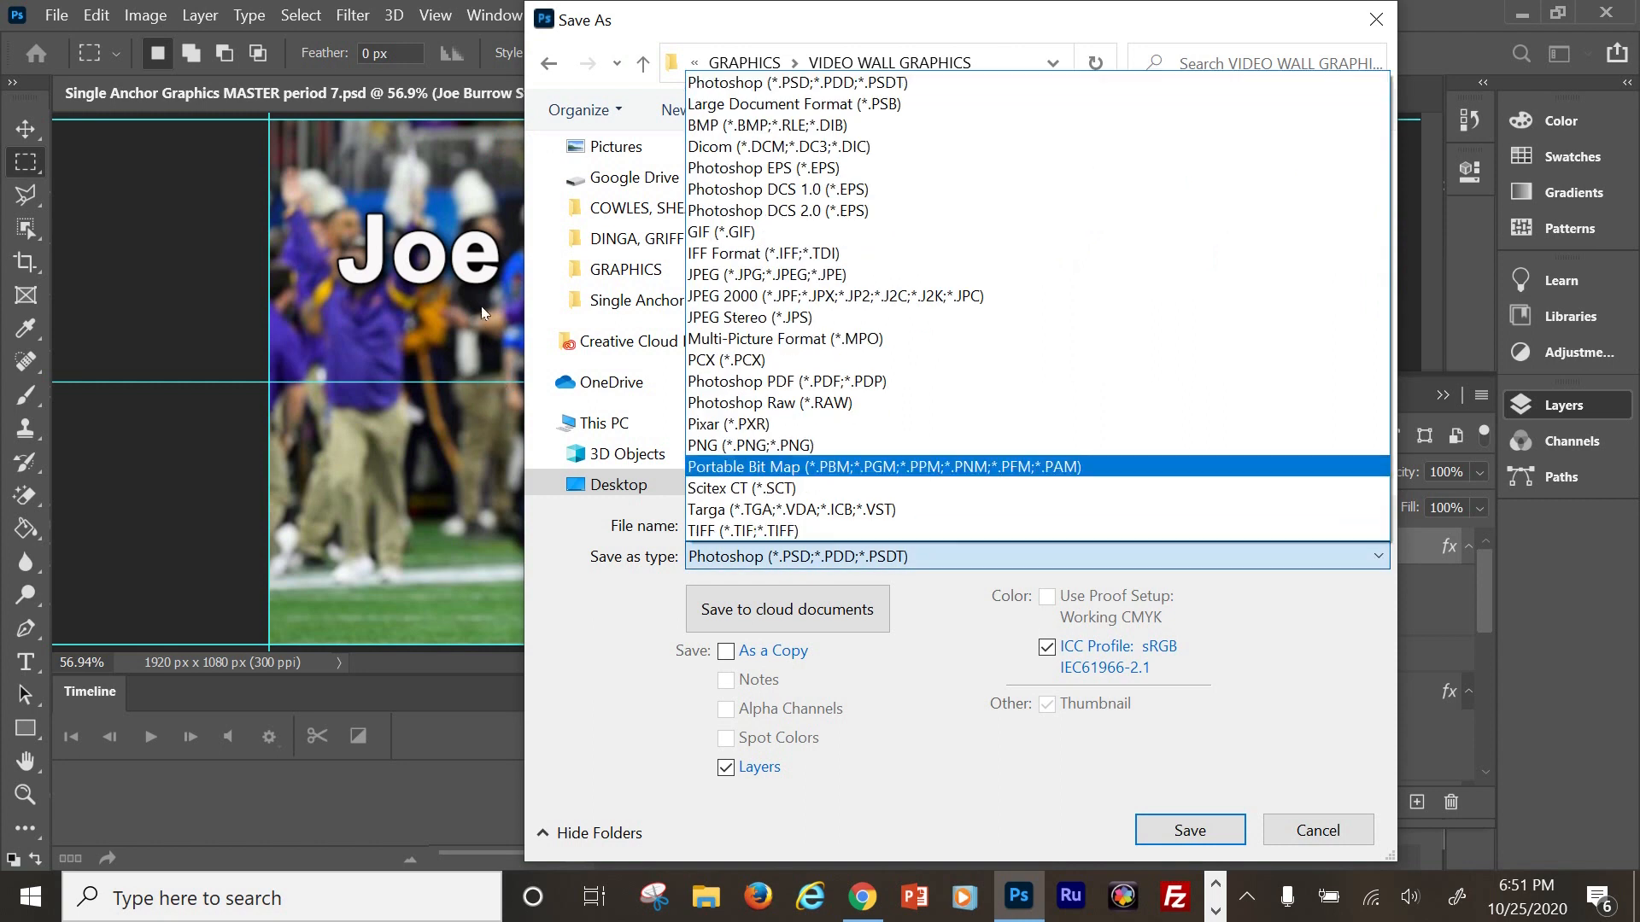
{"action": "left_click", "coordinate": [745, 274]}
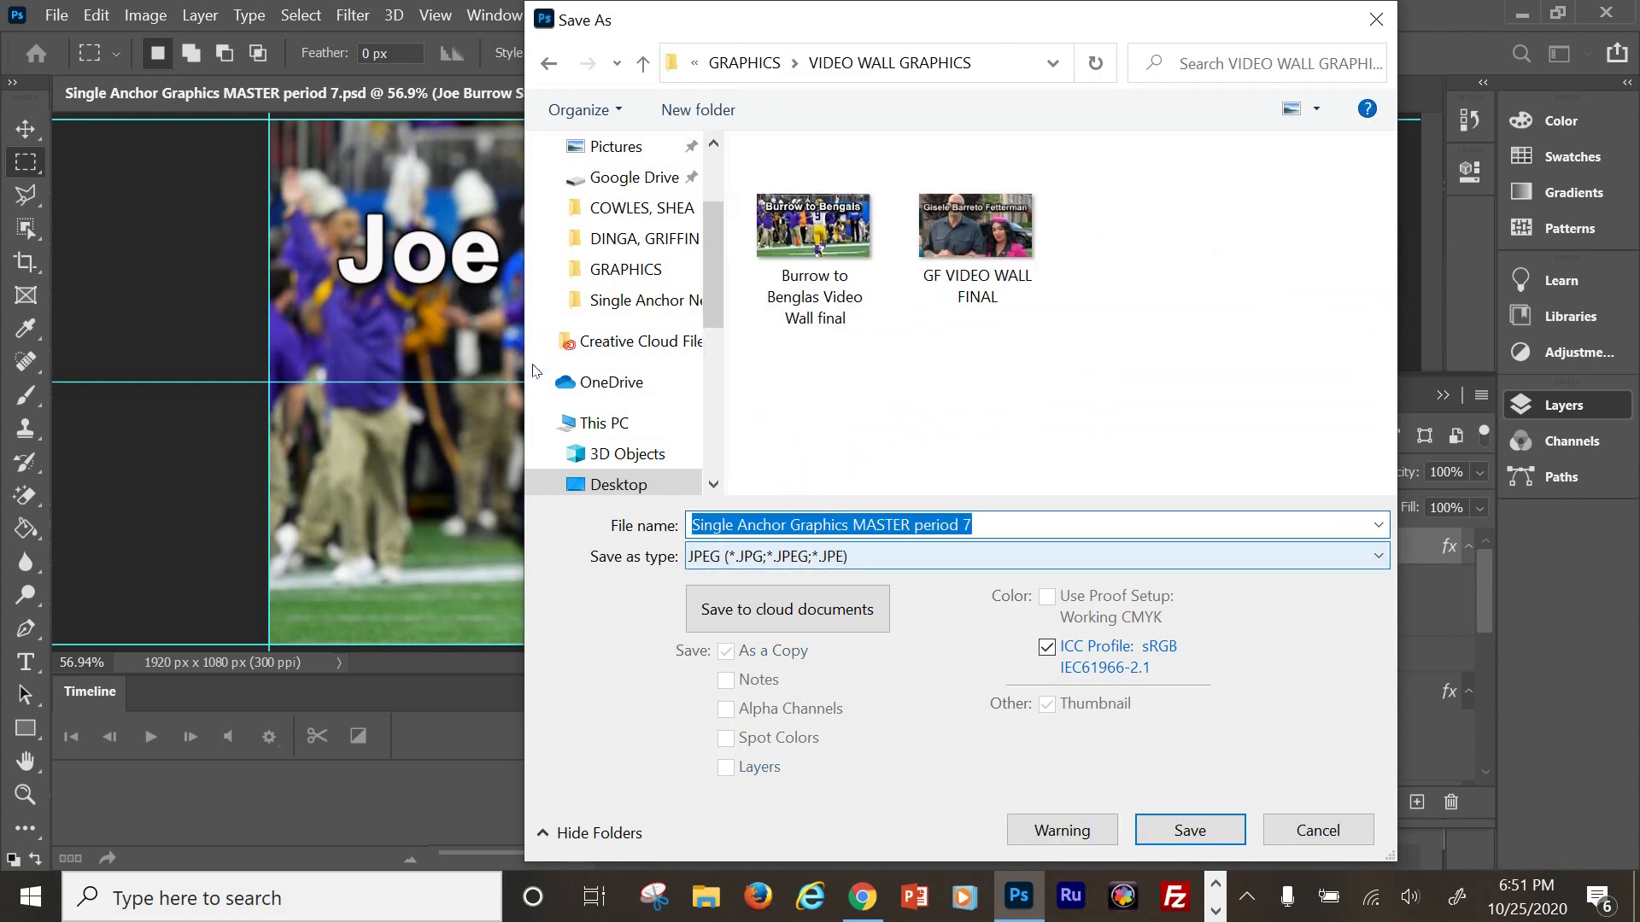
Name the file "Joe Burrow Video Wall Graphic demo version" and save it at maximum JPEG quality 12, Baseline ("Standard").
{"action": "type", "text": "Joe Burrow Vi"}
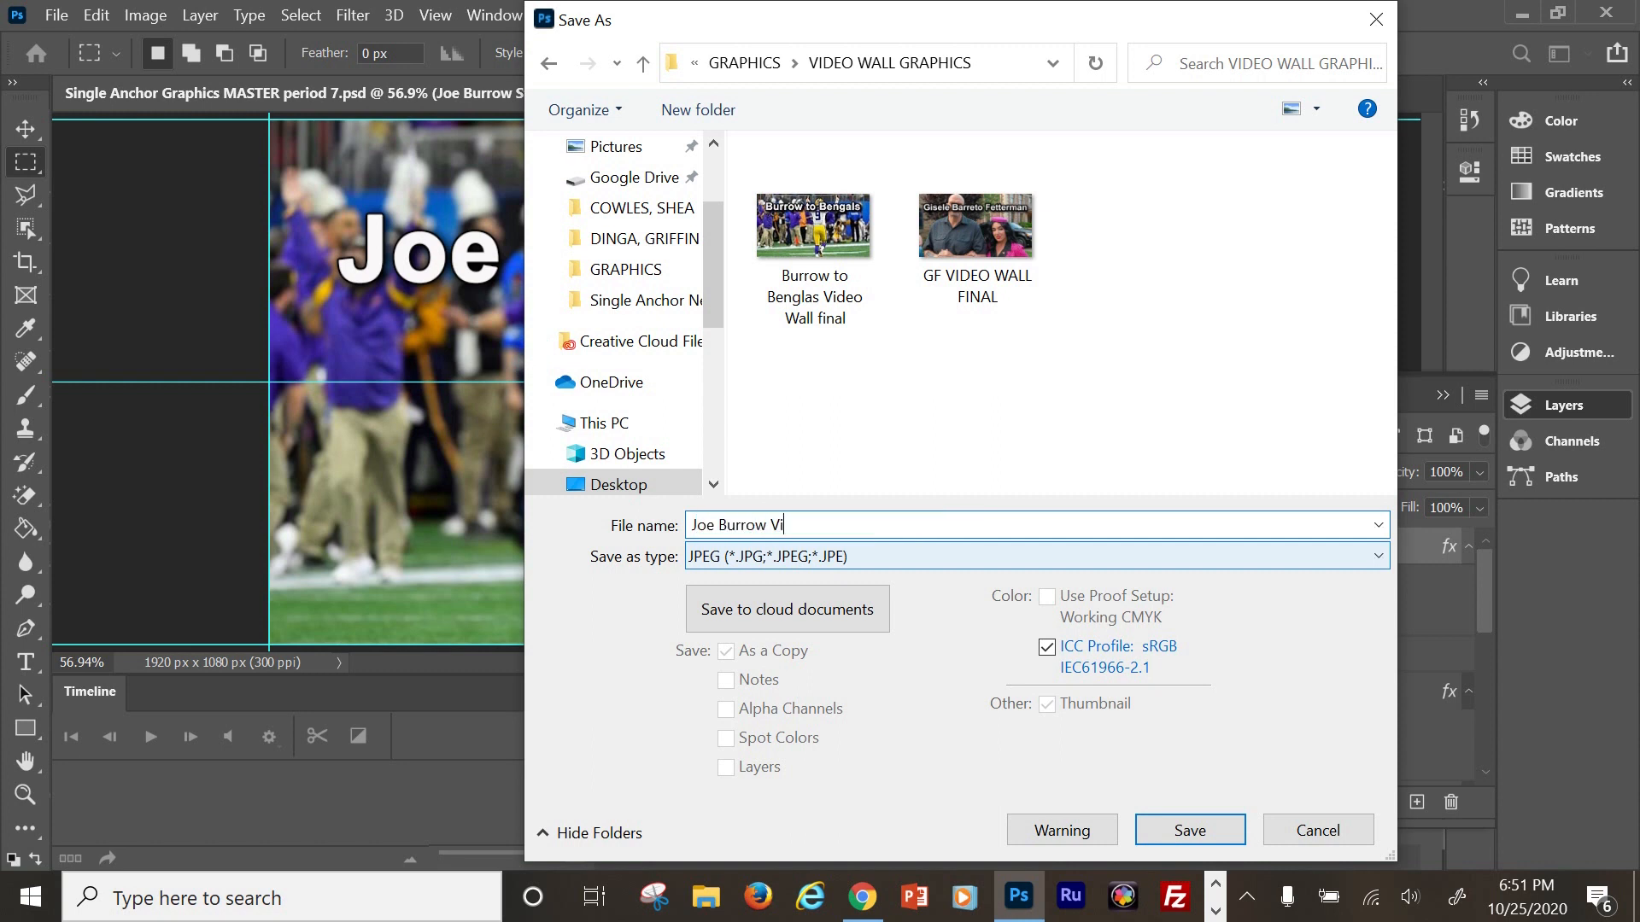
{"action": "type", "text": "deo Wall Graphic demo version"}
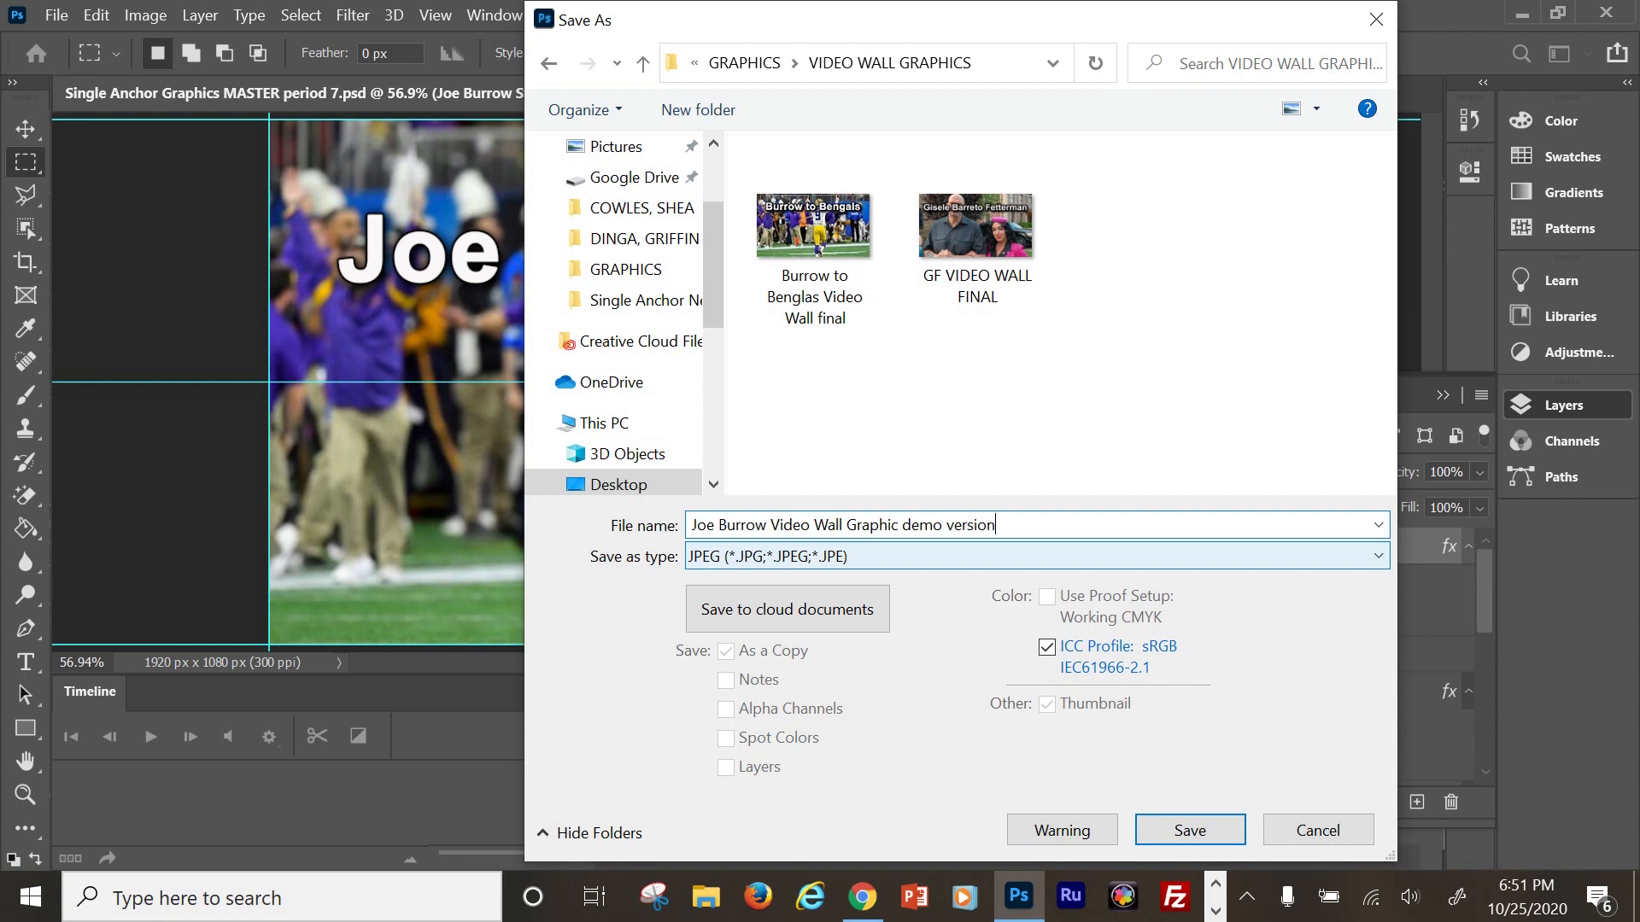
{"action": "key", "text": "Return"}
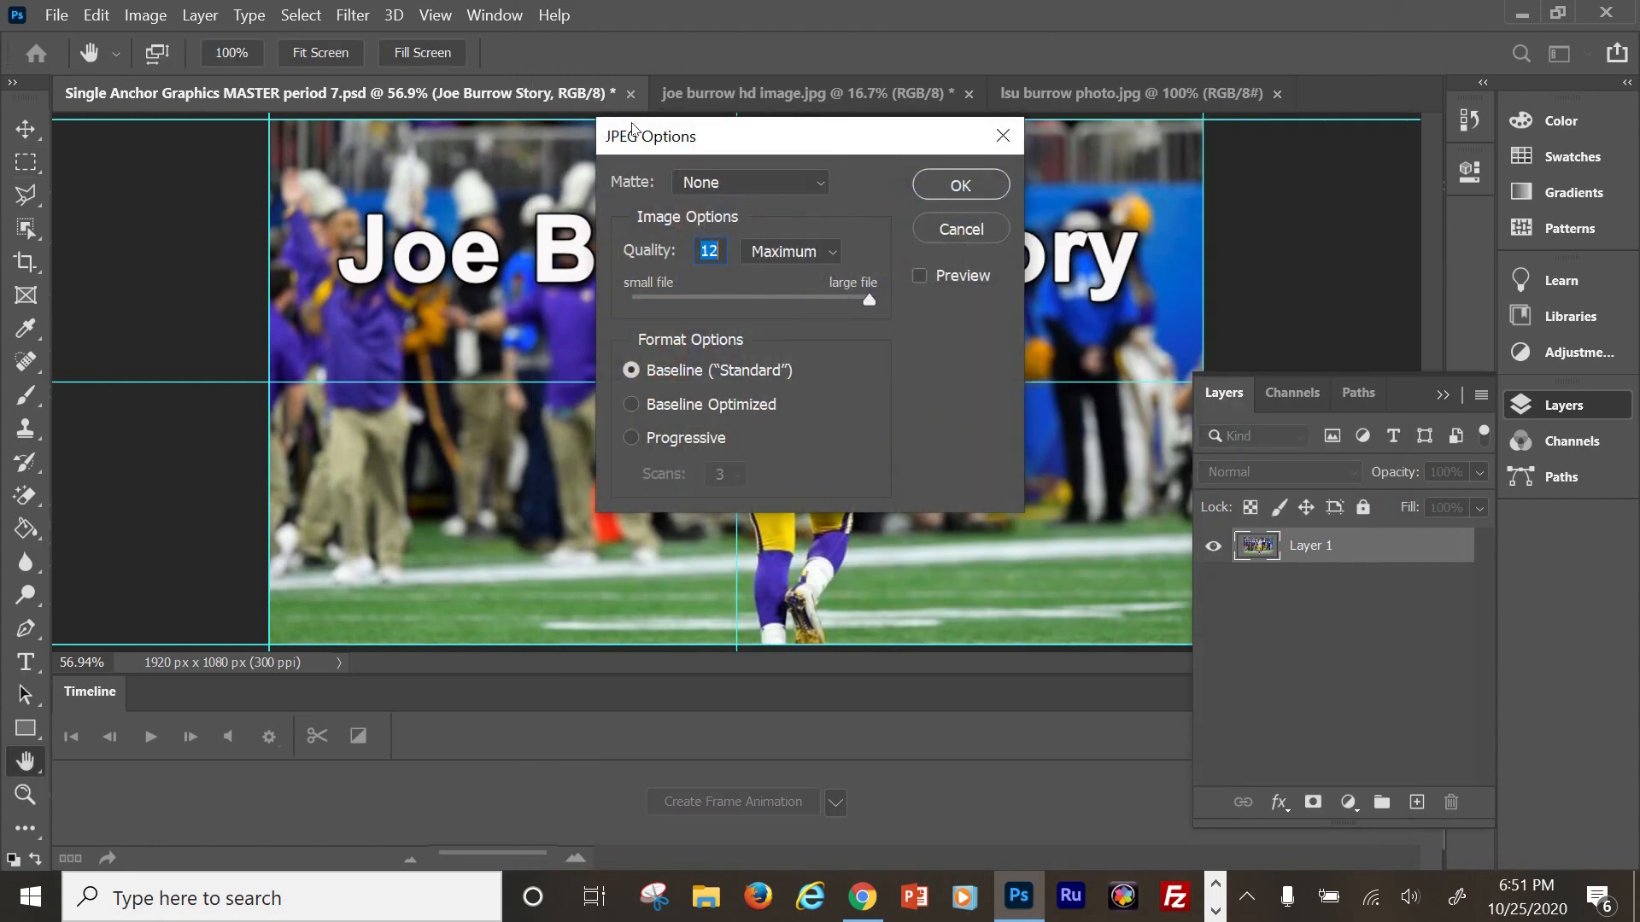
{"action": "key", "text": "Return"}
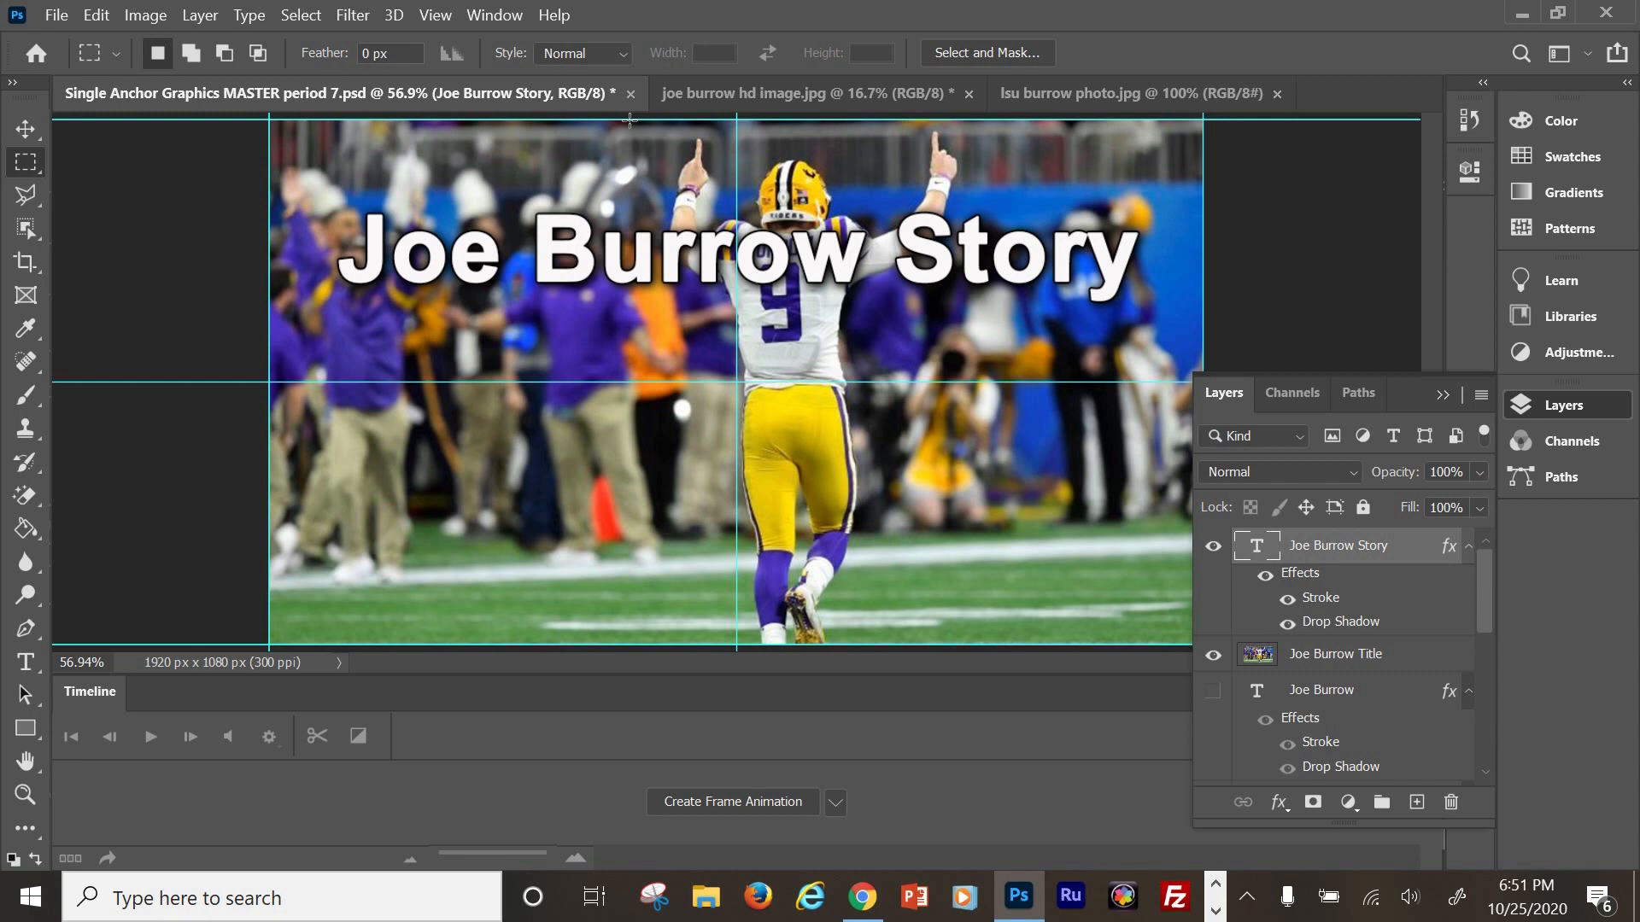
Save the layered document on the computer as the Photoshop file "Single Anchor Graphics MASTER demo version" in the GRAPHICS folder.
{"action": "left_click", "coordinate": [44, 16]}
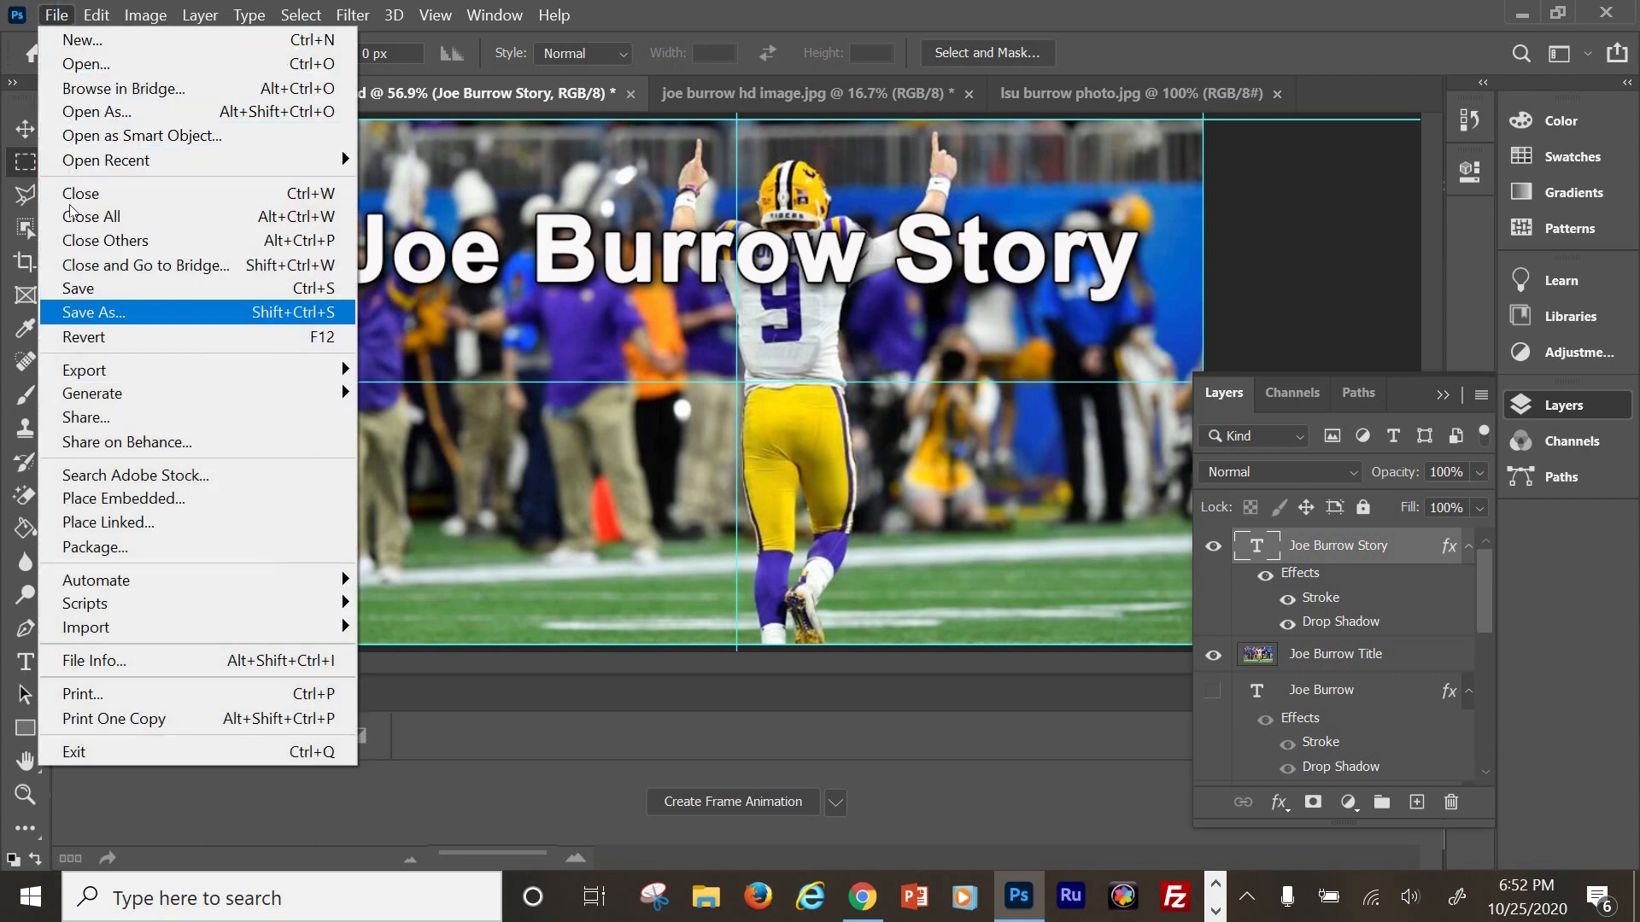
{"action": "left_click", "coordinate": [89, 312]}
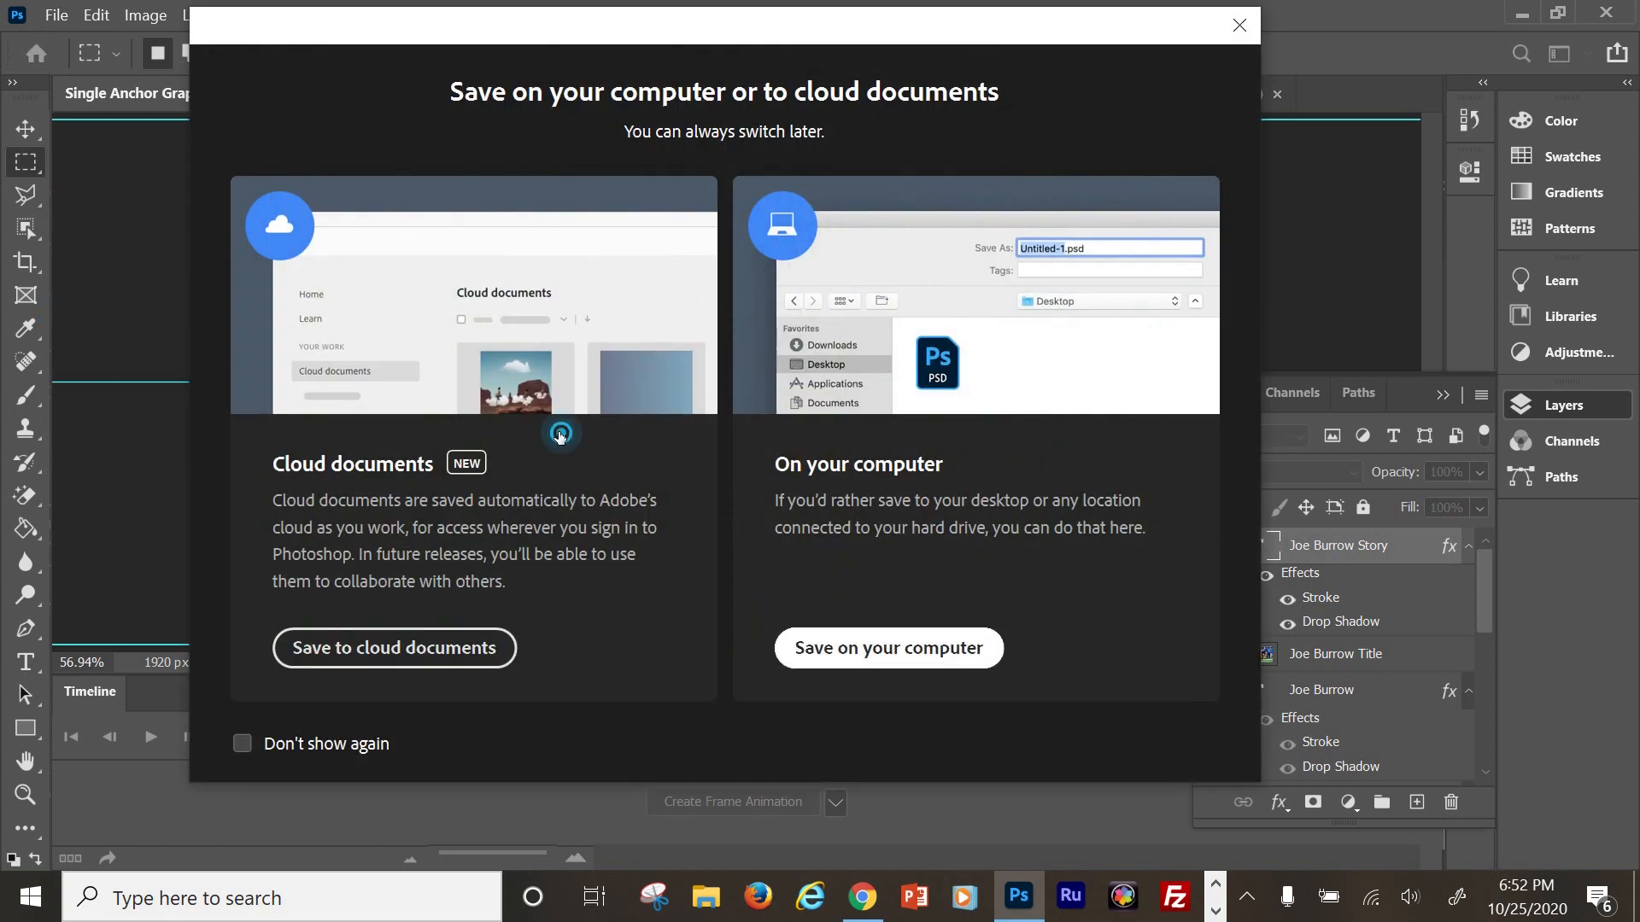
{"action": "key", "text": "Return"}
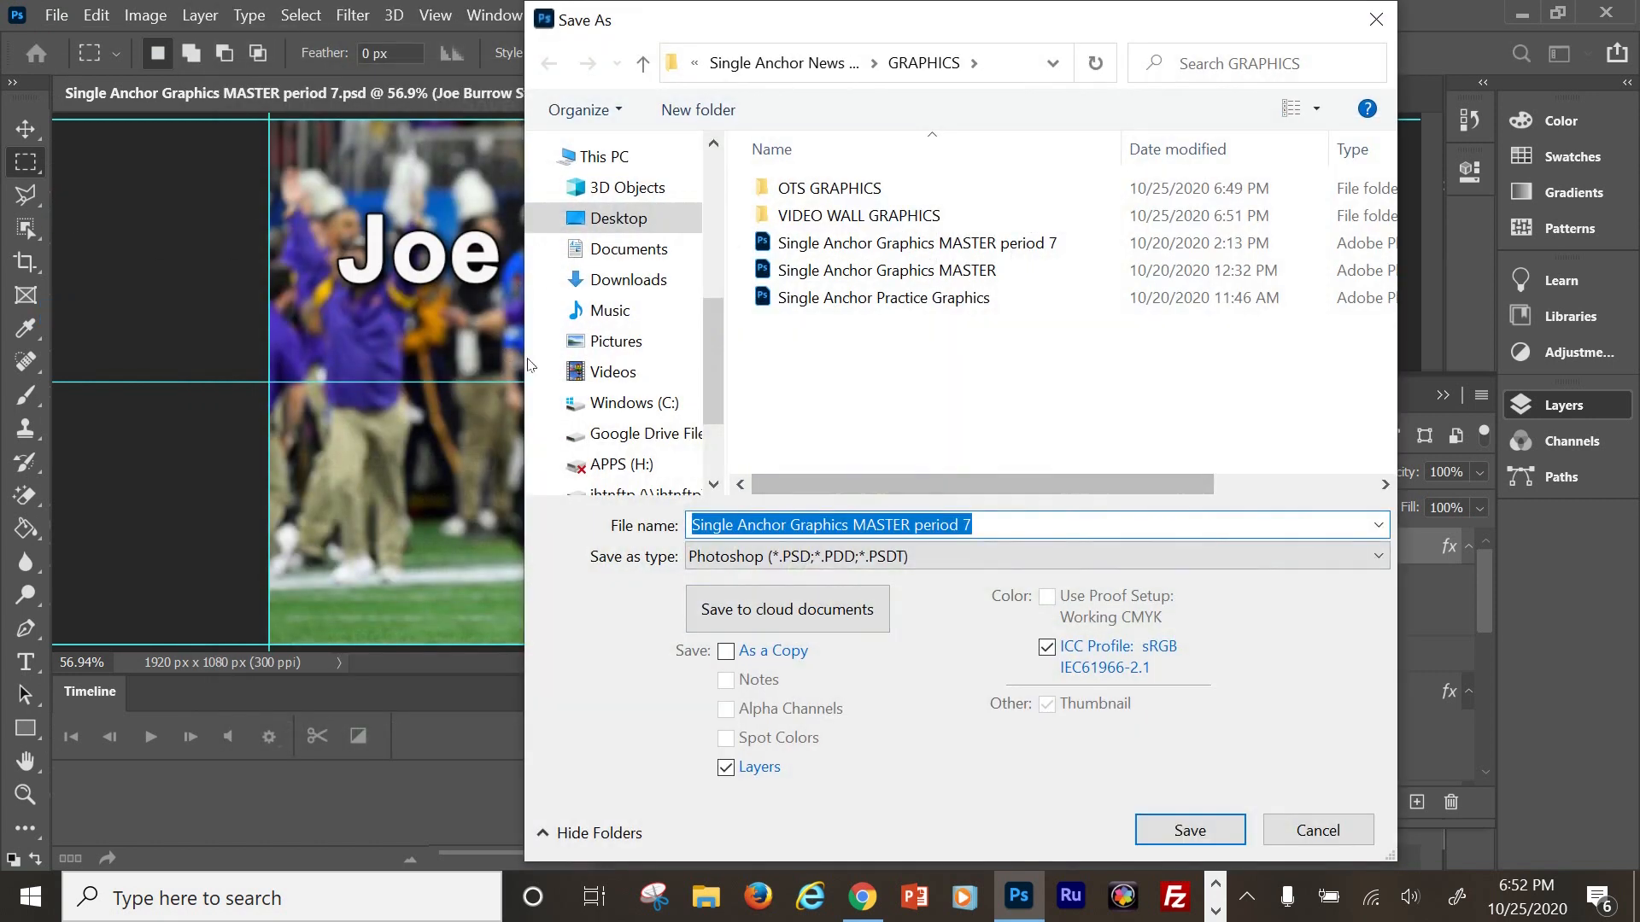
{"action": "key", "text": "End"}
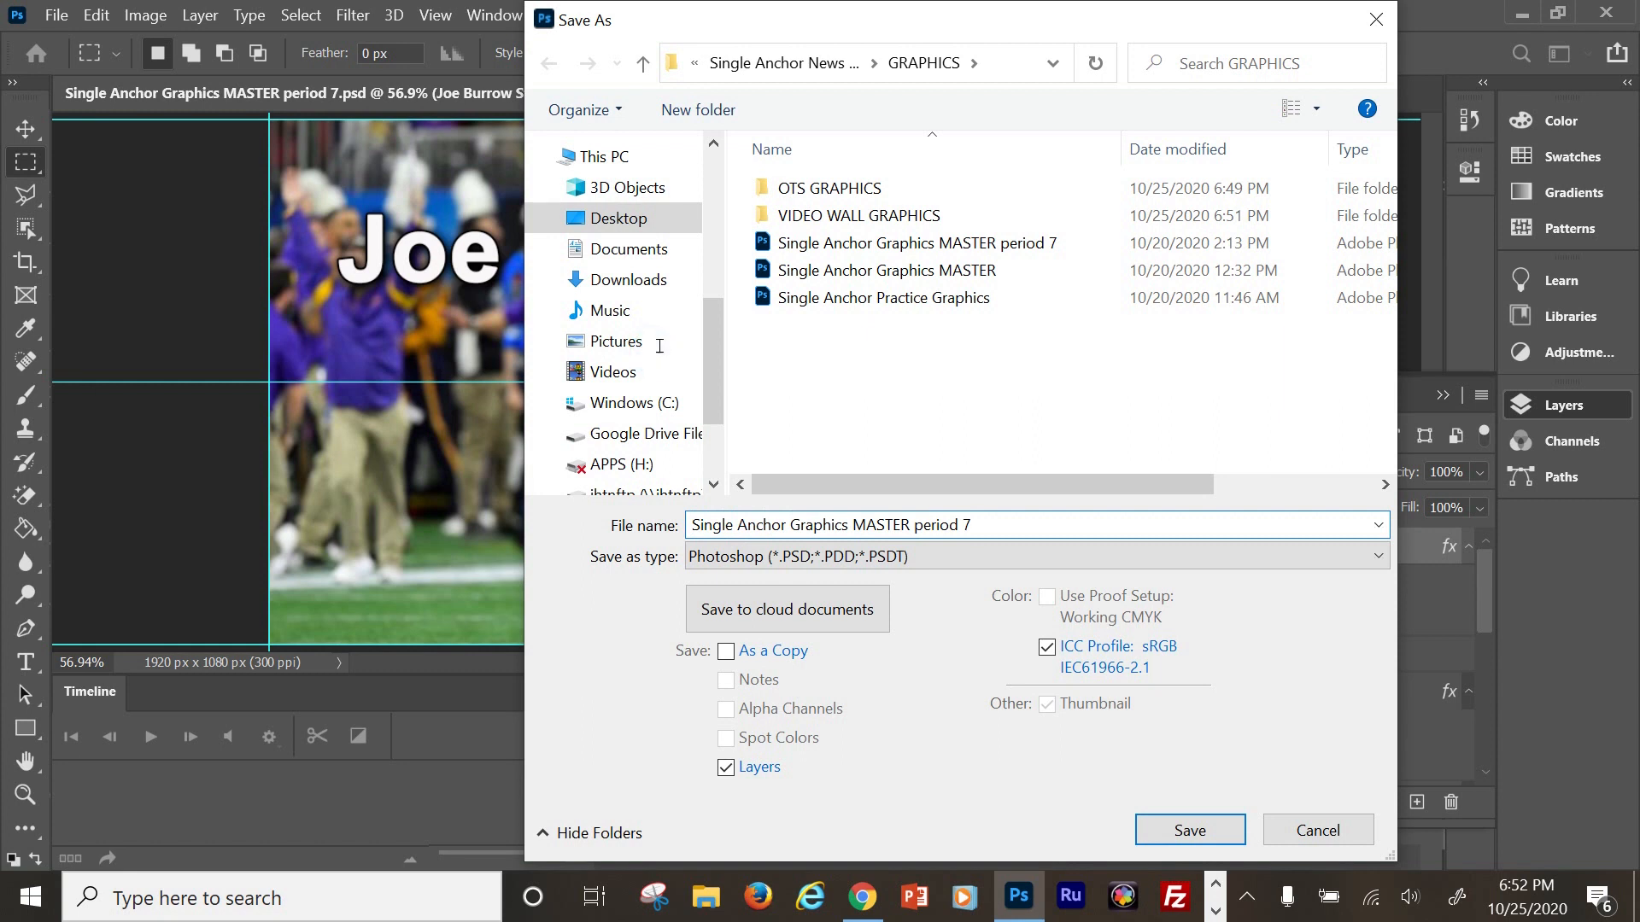
{"action": "key", "text": "BackSpace"}
{"action": "key", "text": "BackSpace"}
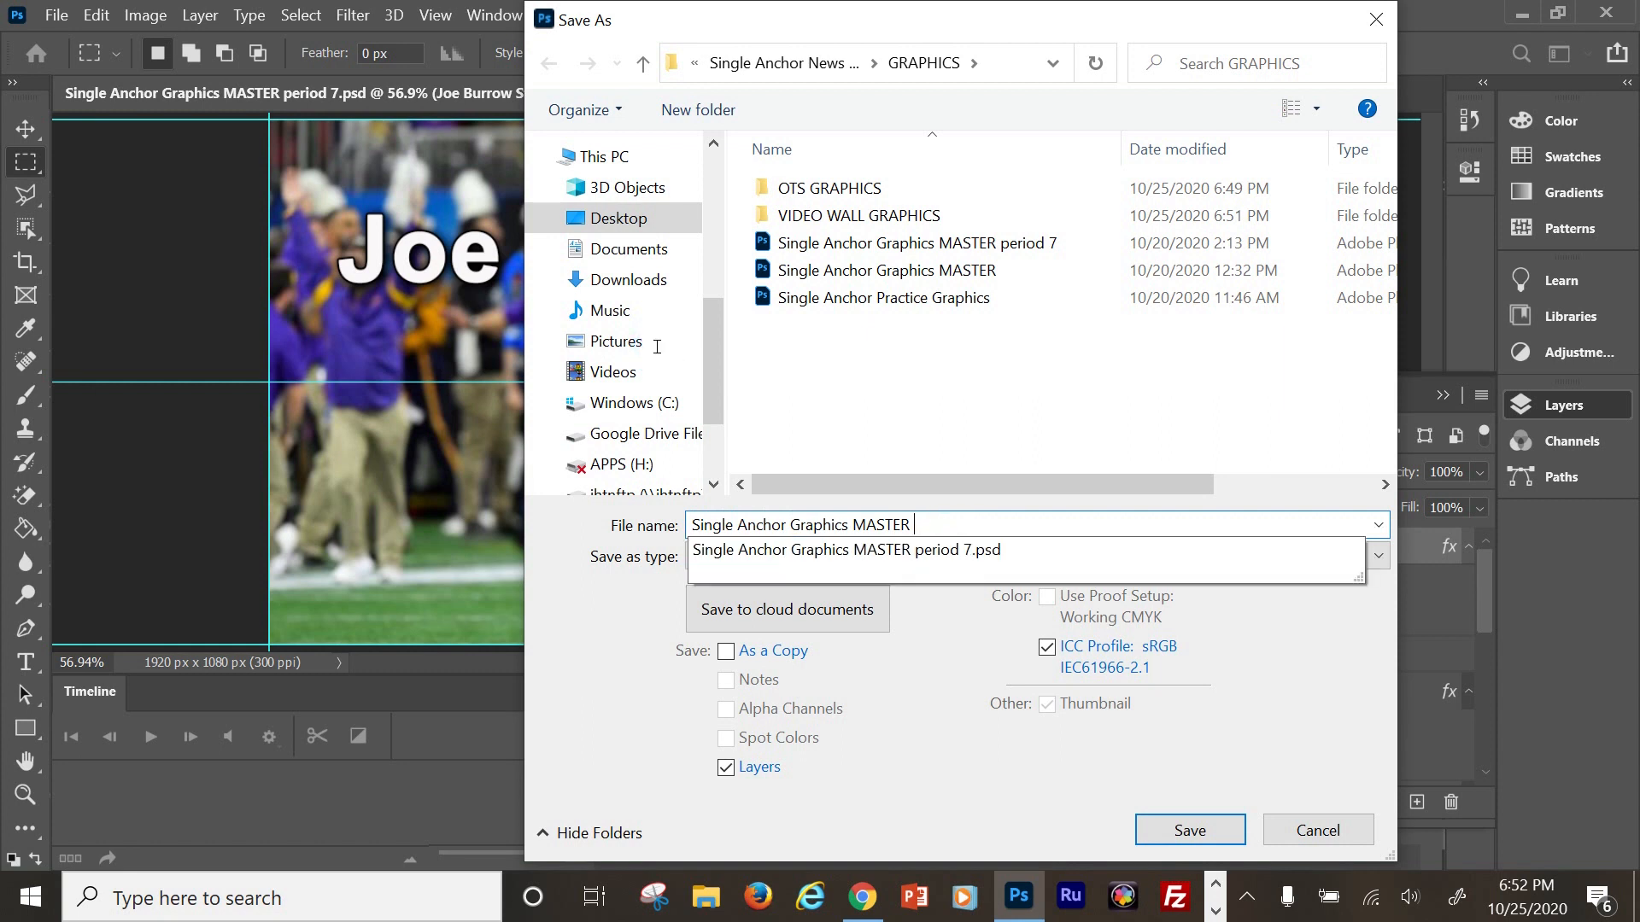
{"action": "type", "text": "demo version"}
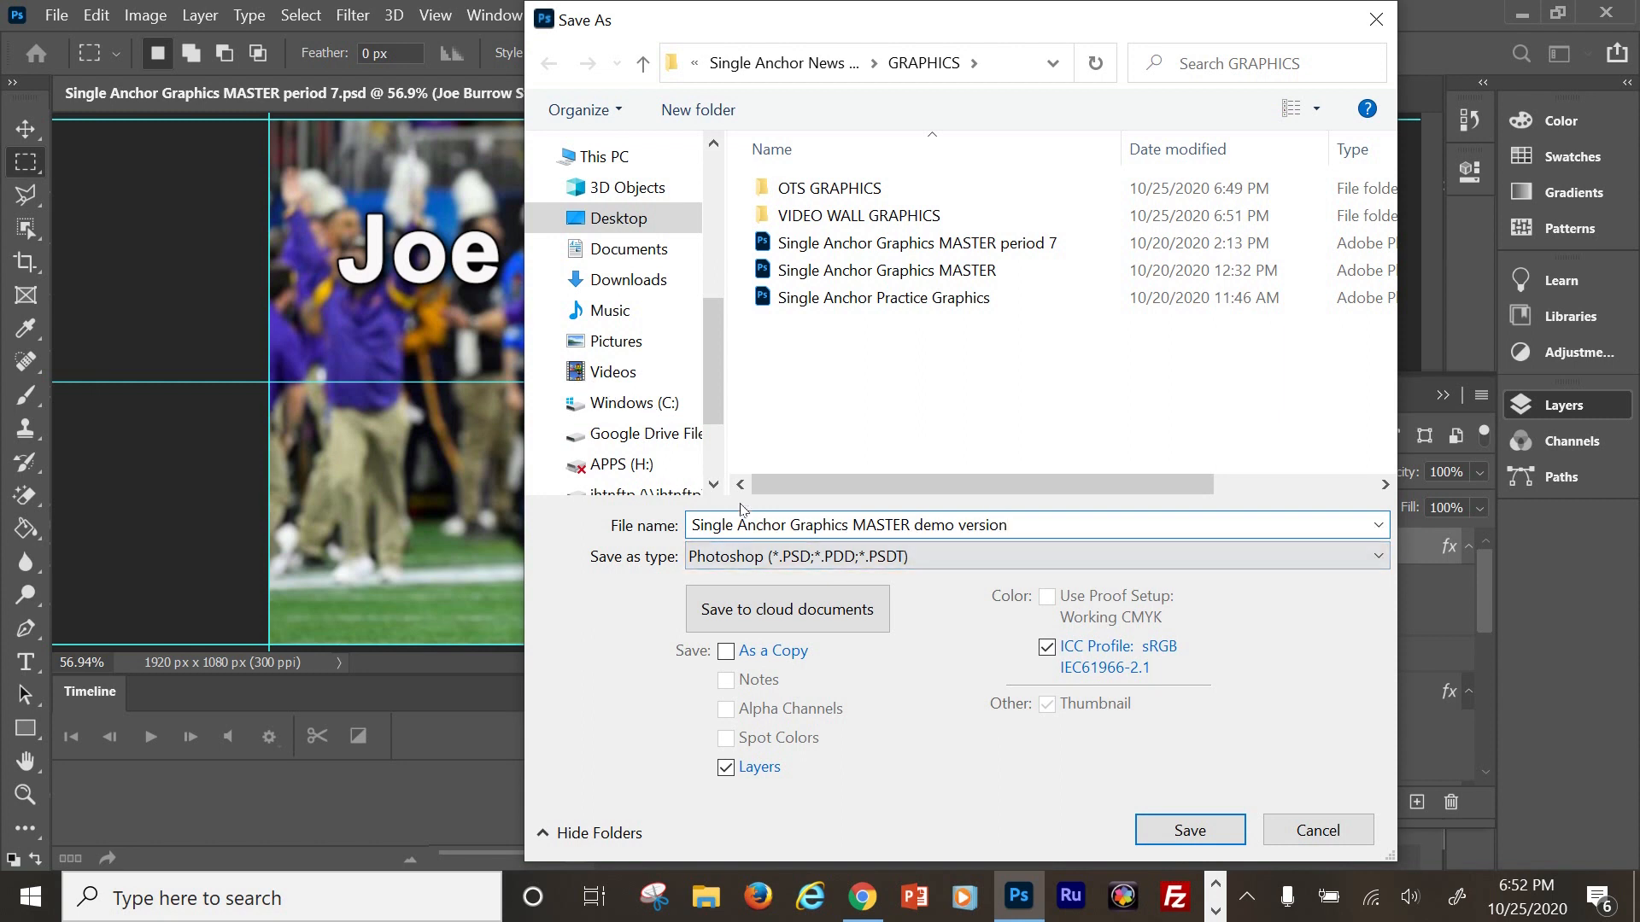
{"action": "key", "text": "Return"}
{"action": "key", "text": "Return"}
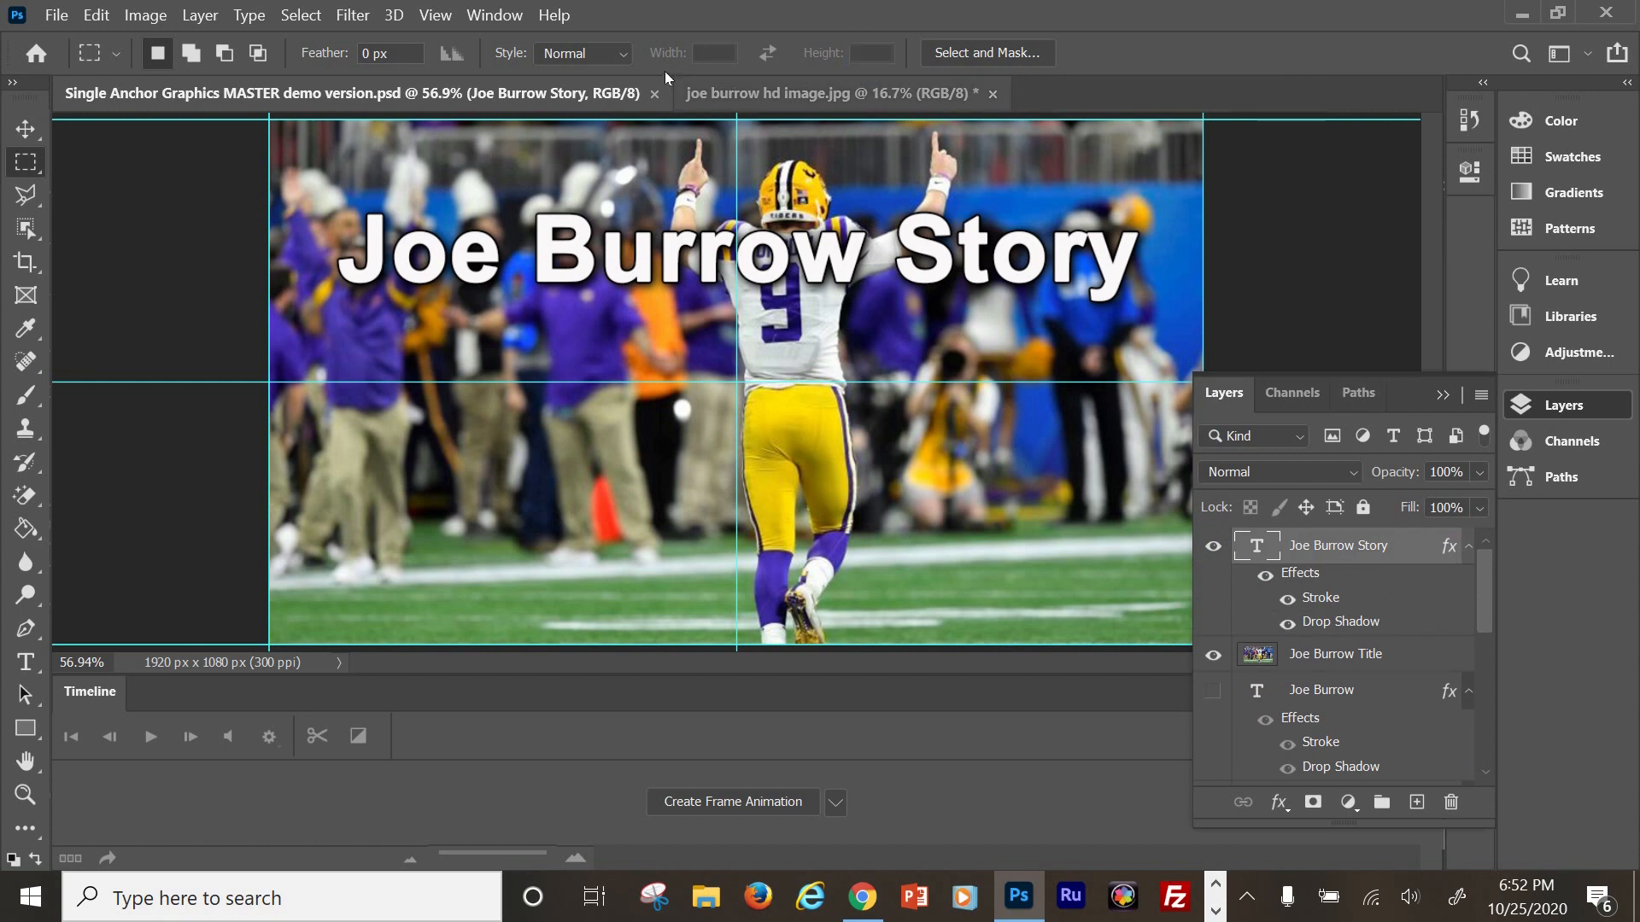
Close joe burrow hd image without saving its changes, and close the MASTER demo version document.
{"action": "key", "text": "n"}
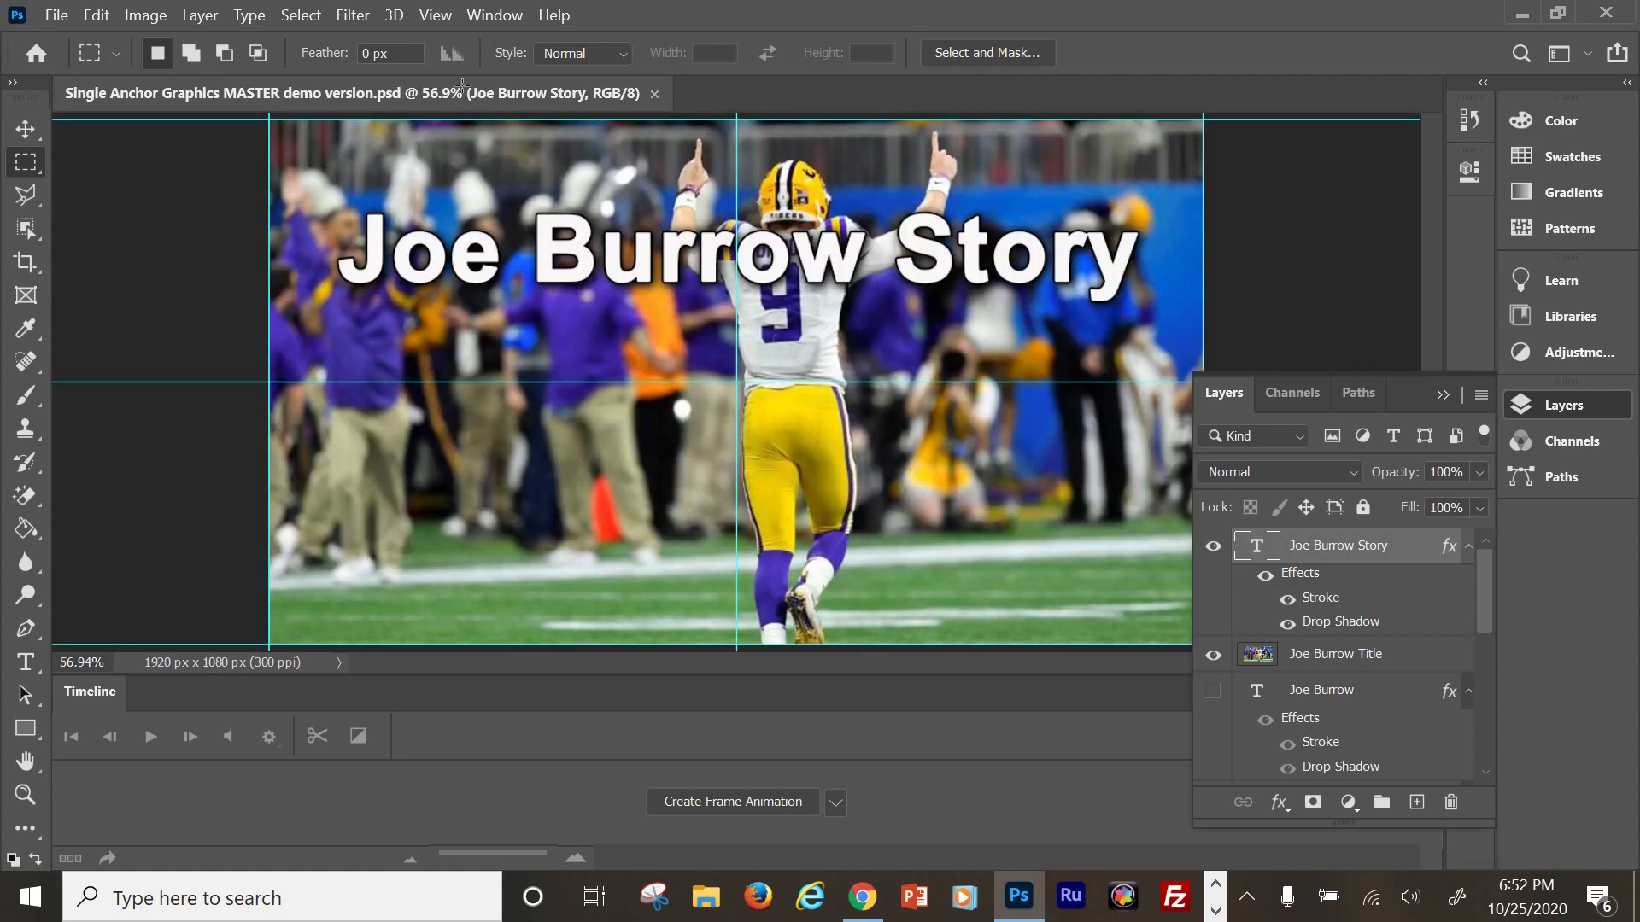
{"action": "key", "text": "ctrl+w"}
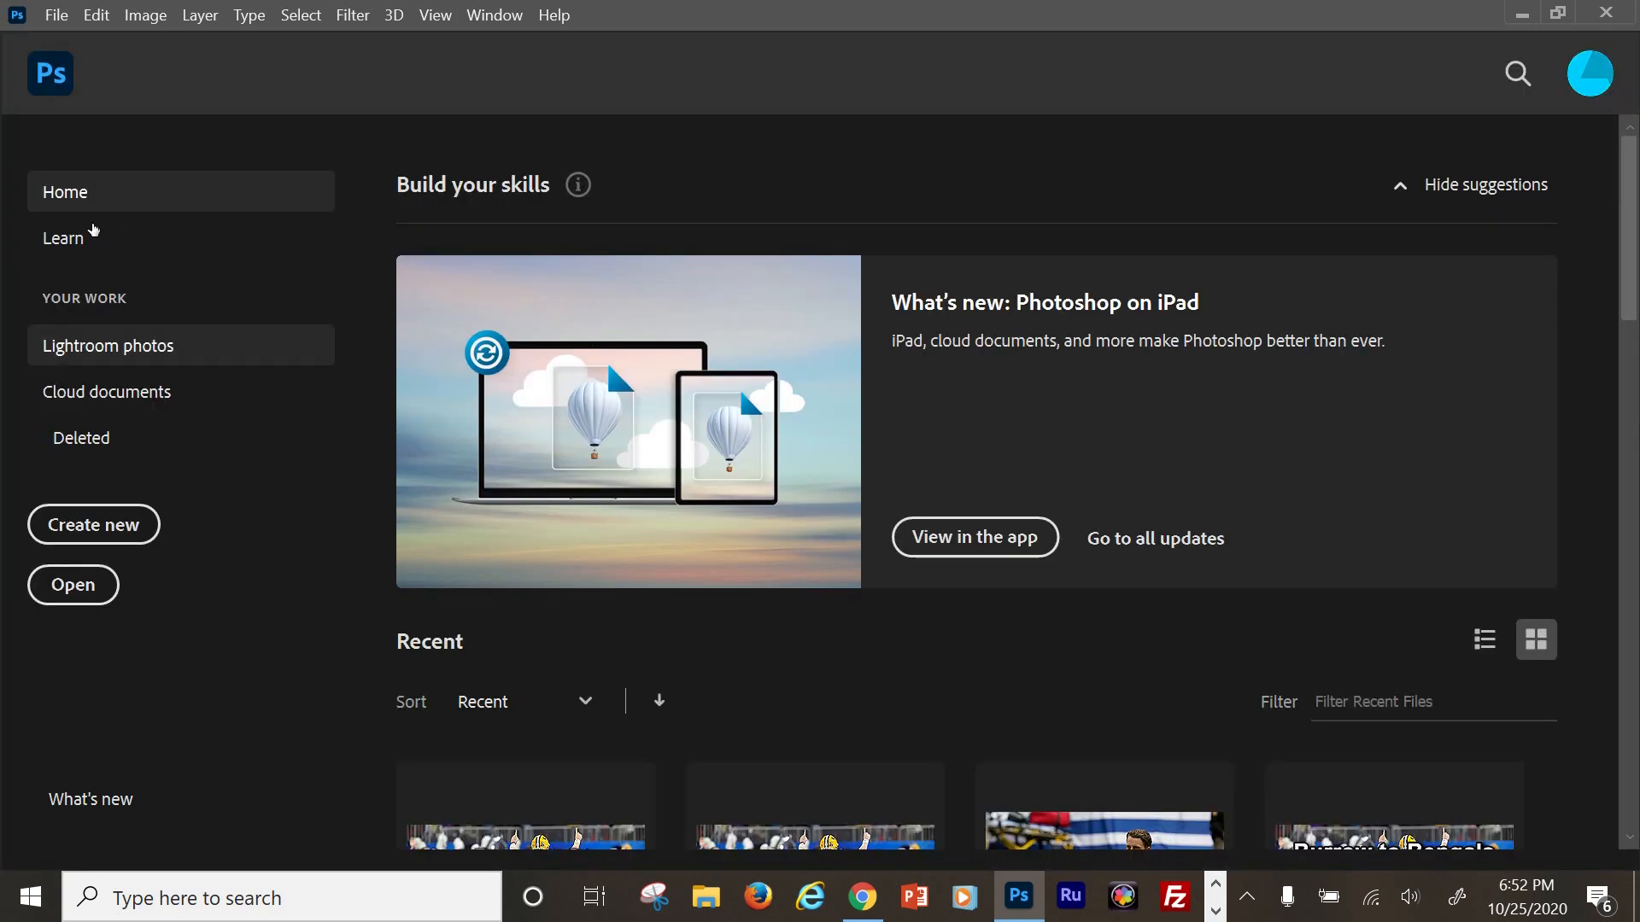
Open the Photoshop file "Single Anchor Graphics MASTER demo version" from the GRAPHICS folder.
{"action": "left_click", "coordinate": [73, 584]}
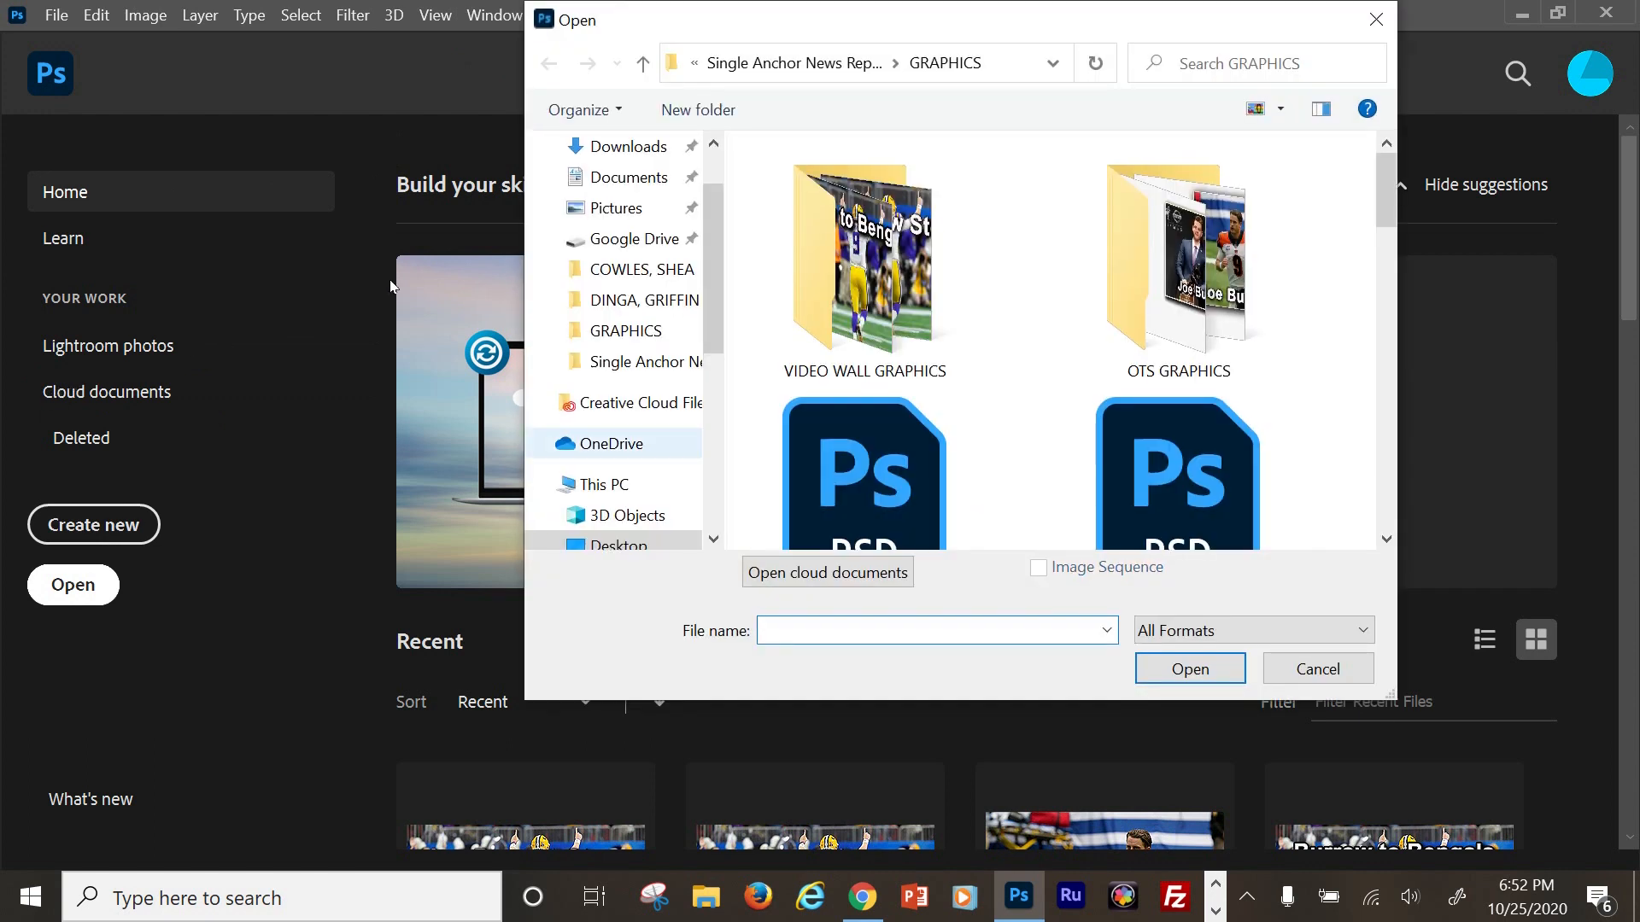
{"action": "scroll", "coordinate": [862, 427], "scroll_direction": "down", "scroll_amount": 4}
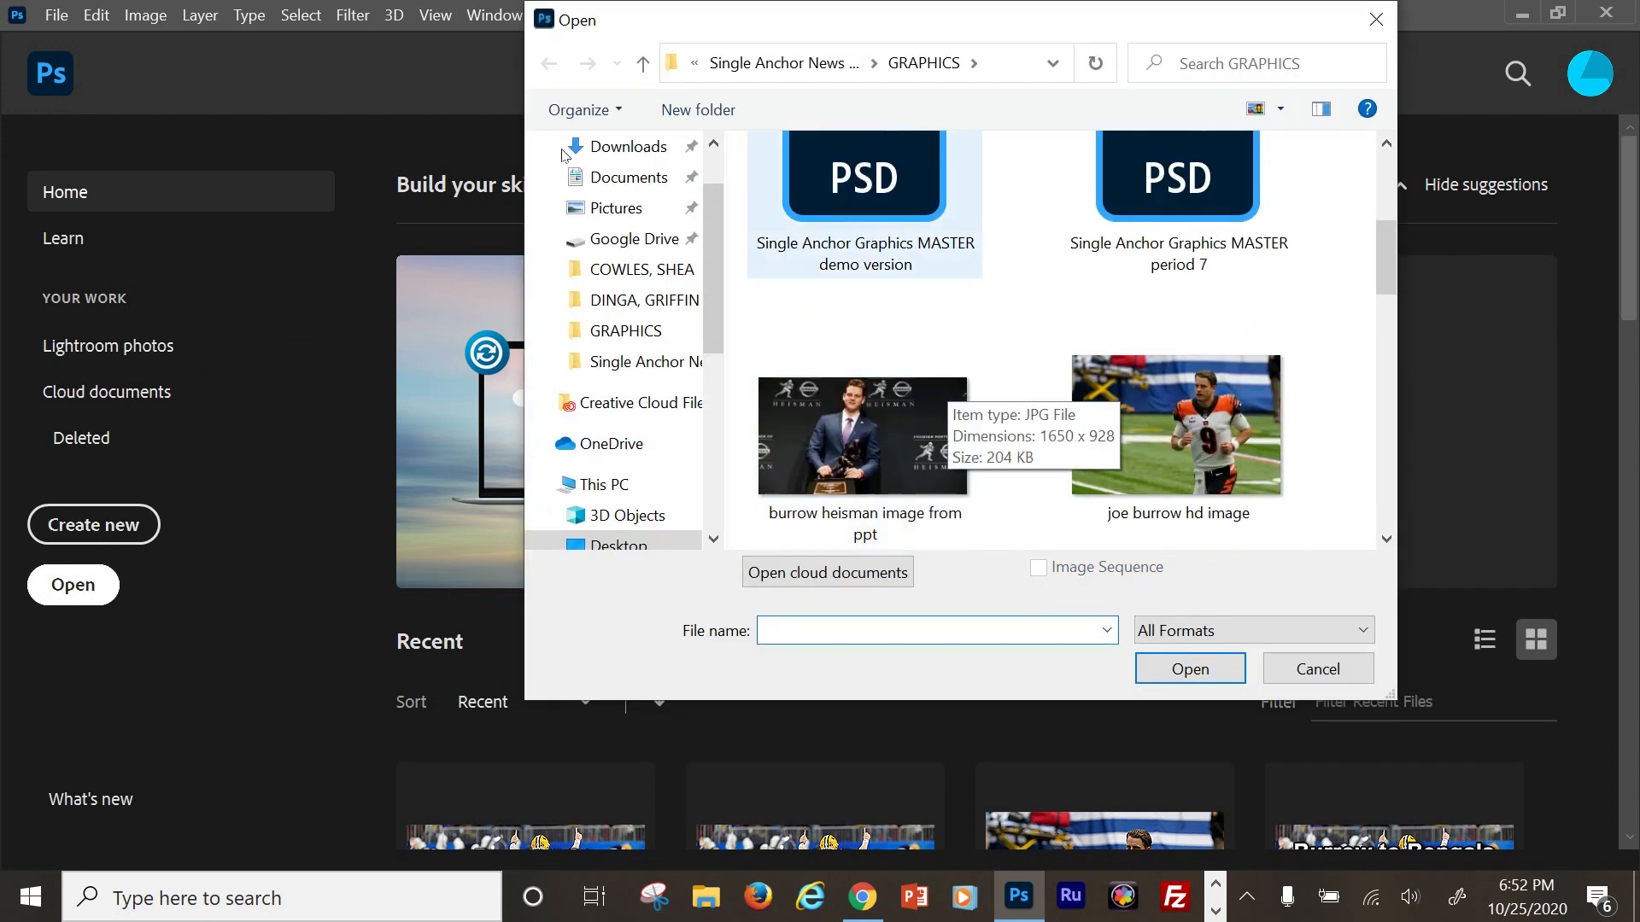
{"action": "left_click", "coordinate": [866, 188]}
{"action": "key", "text": "Return"}
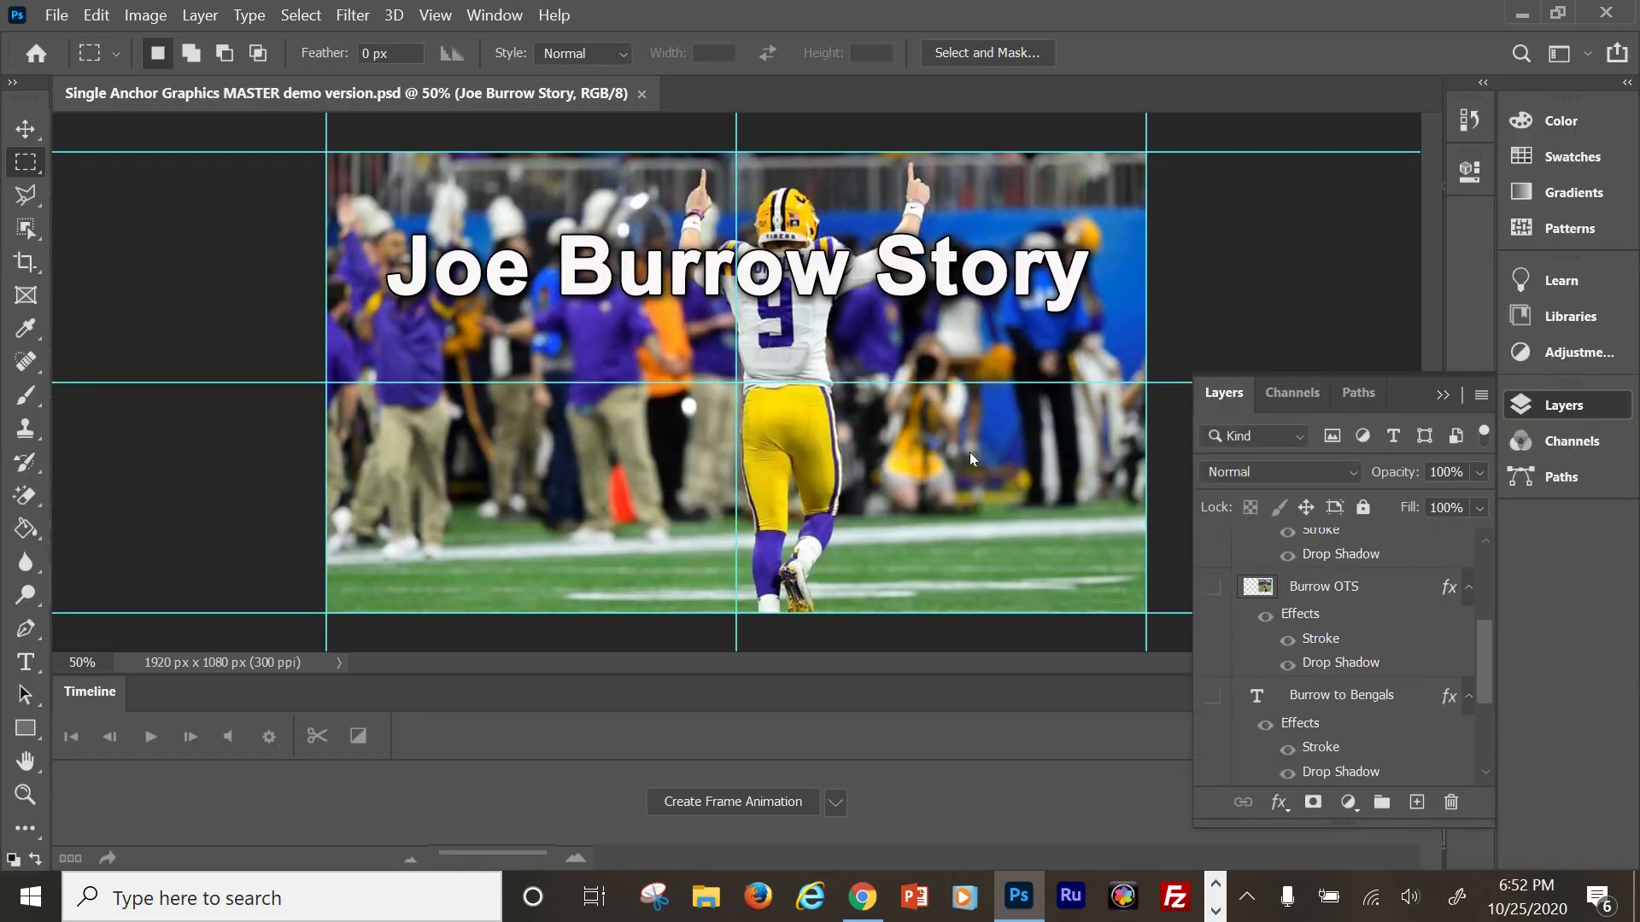
Hide the Joe Burrow Story and Joe Burrow Title layers, and show the Burrow OTS picture and Joe Burrow text layers.
{"action": "left_click", "coordinate": [1212, 546]}
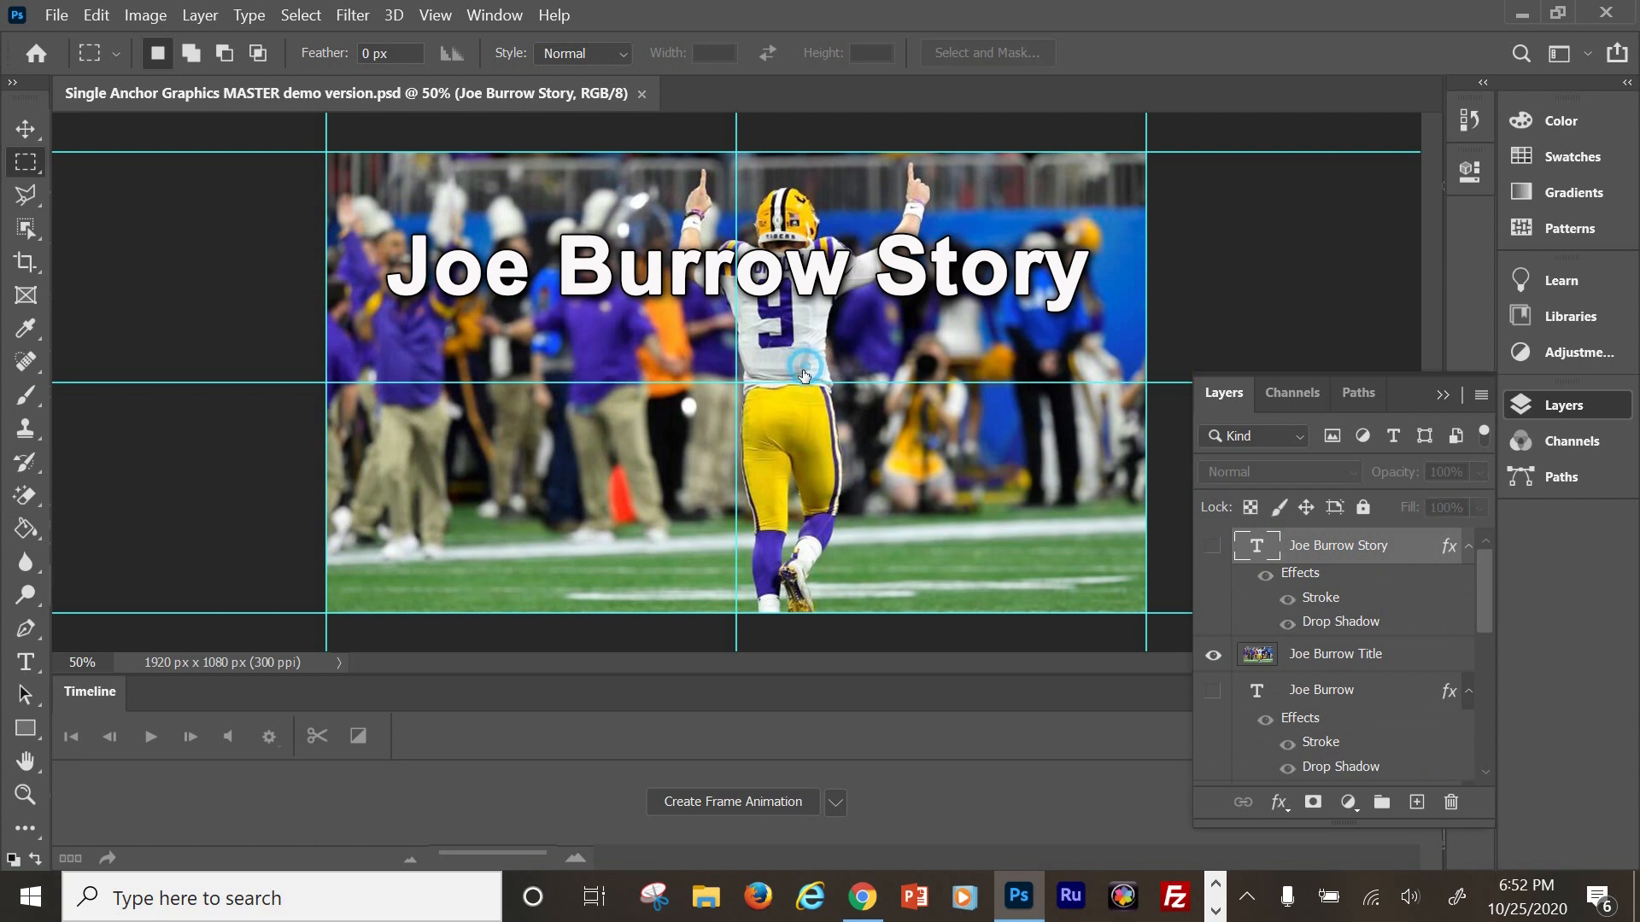
{"action": "left_click", "coordinate": [1213, 654]}
{"action": "left_click_drag", "start_coordinate": [1484, 626], "coordinate": [1485, 699]}
{"action": "left_click", "coordinate": [1213, 577]}
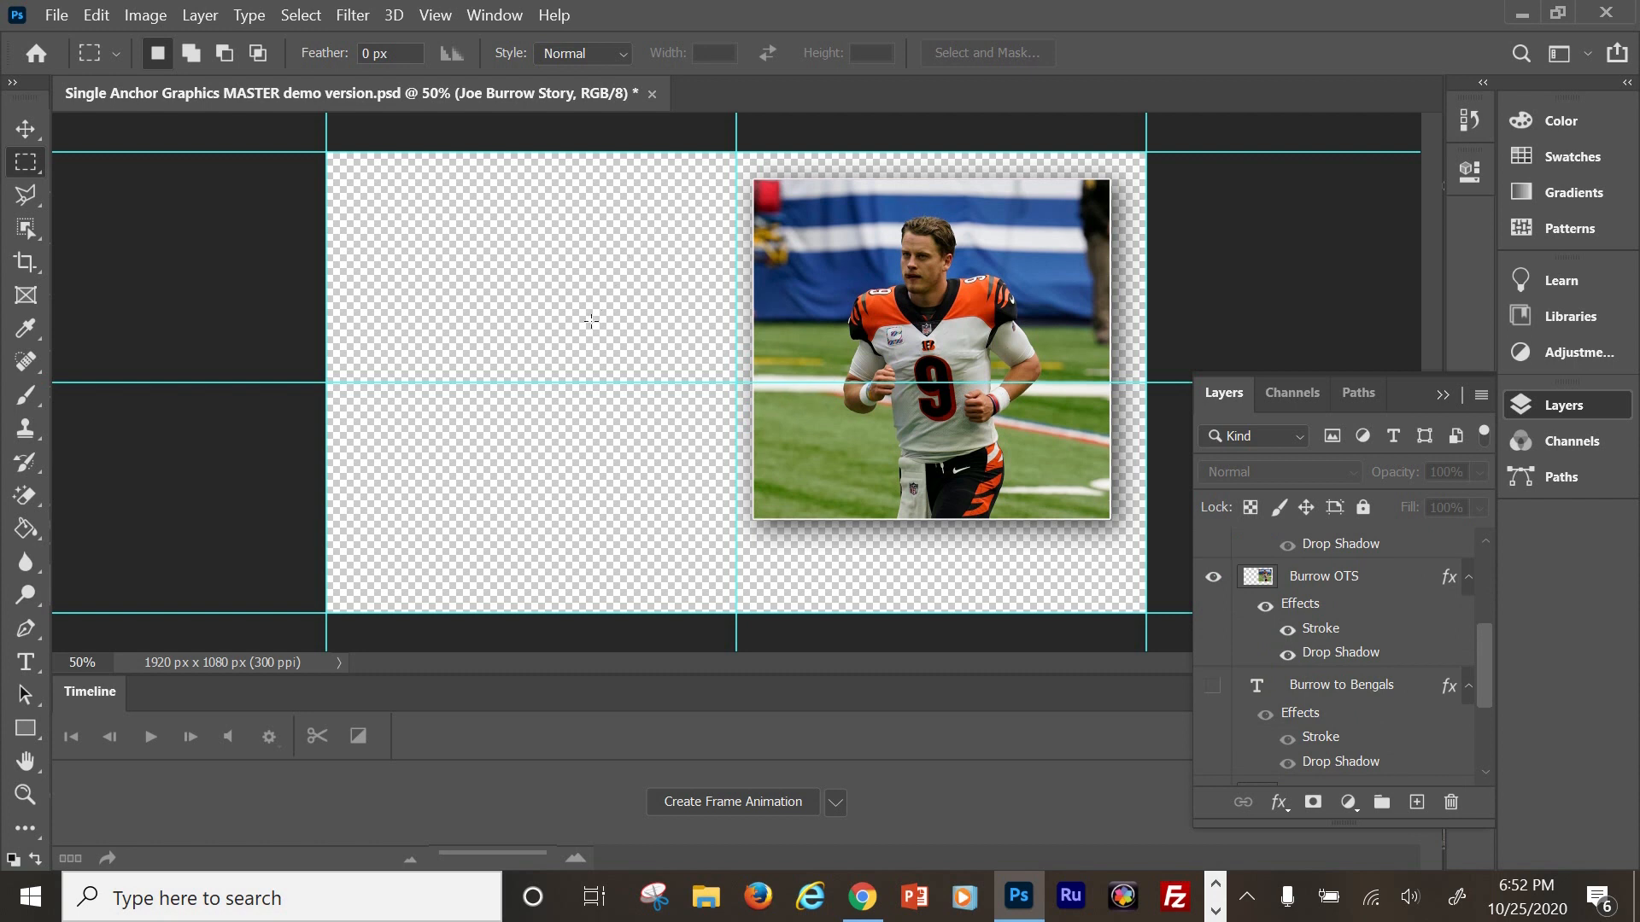
{"action": "scroll", "coordinate": [1213, 589], "scroll_direction": "up", "scroll_amount": 1}
{"action": "left_click", "coordinate": [1213, 577]}
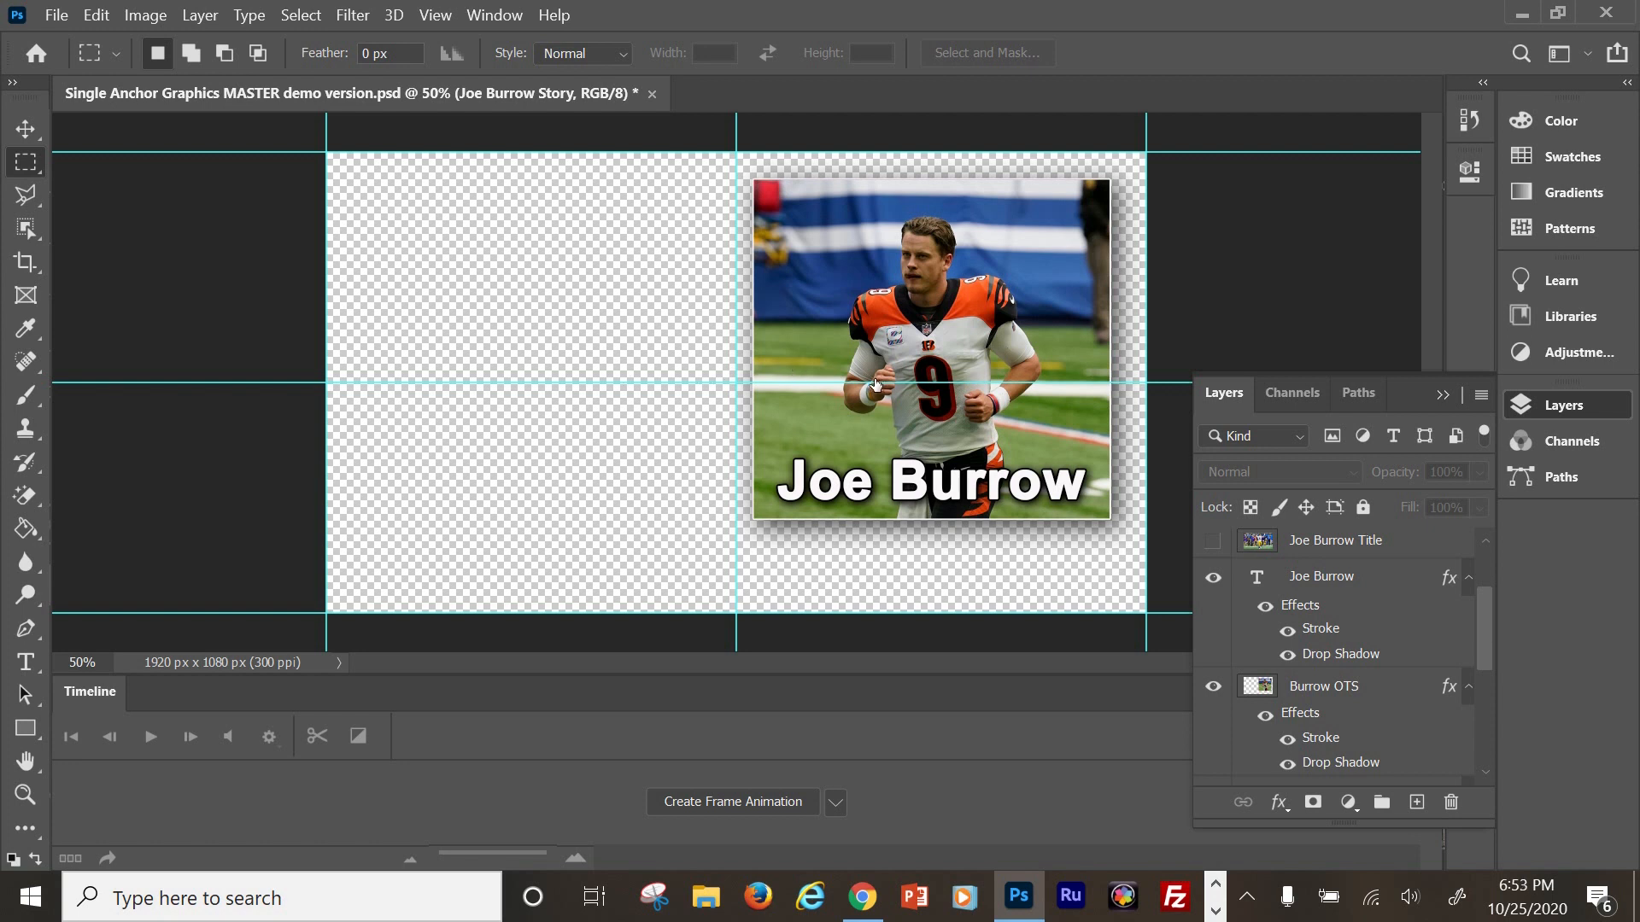
Scale the Joe Burrow text layer proportionally to about 79% with Free Transform, keeping its lower edge in place.
{"action": "left_click", "coordinate": [1312, 576]}
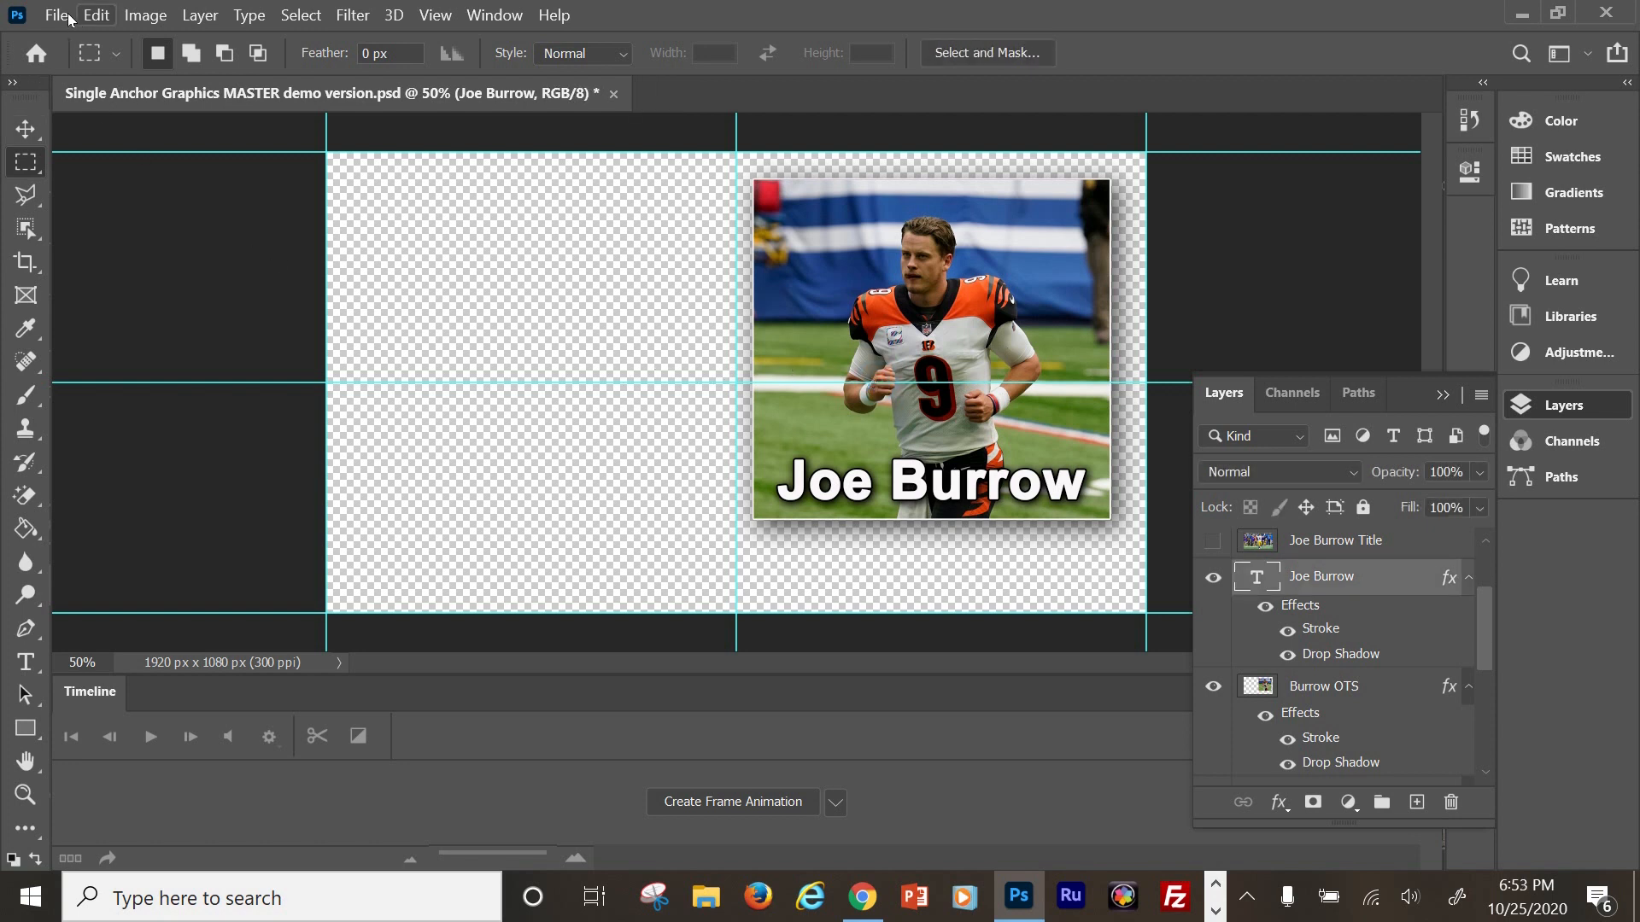
{"action": "left_click", "coordinate": [97, 14]}
{"action": "left_click", "coordinate": [192, 539]}
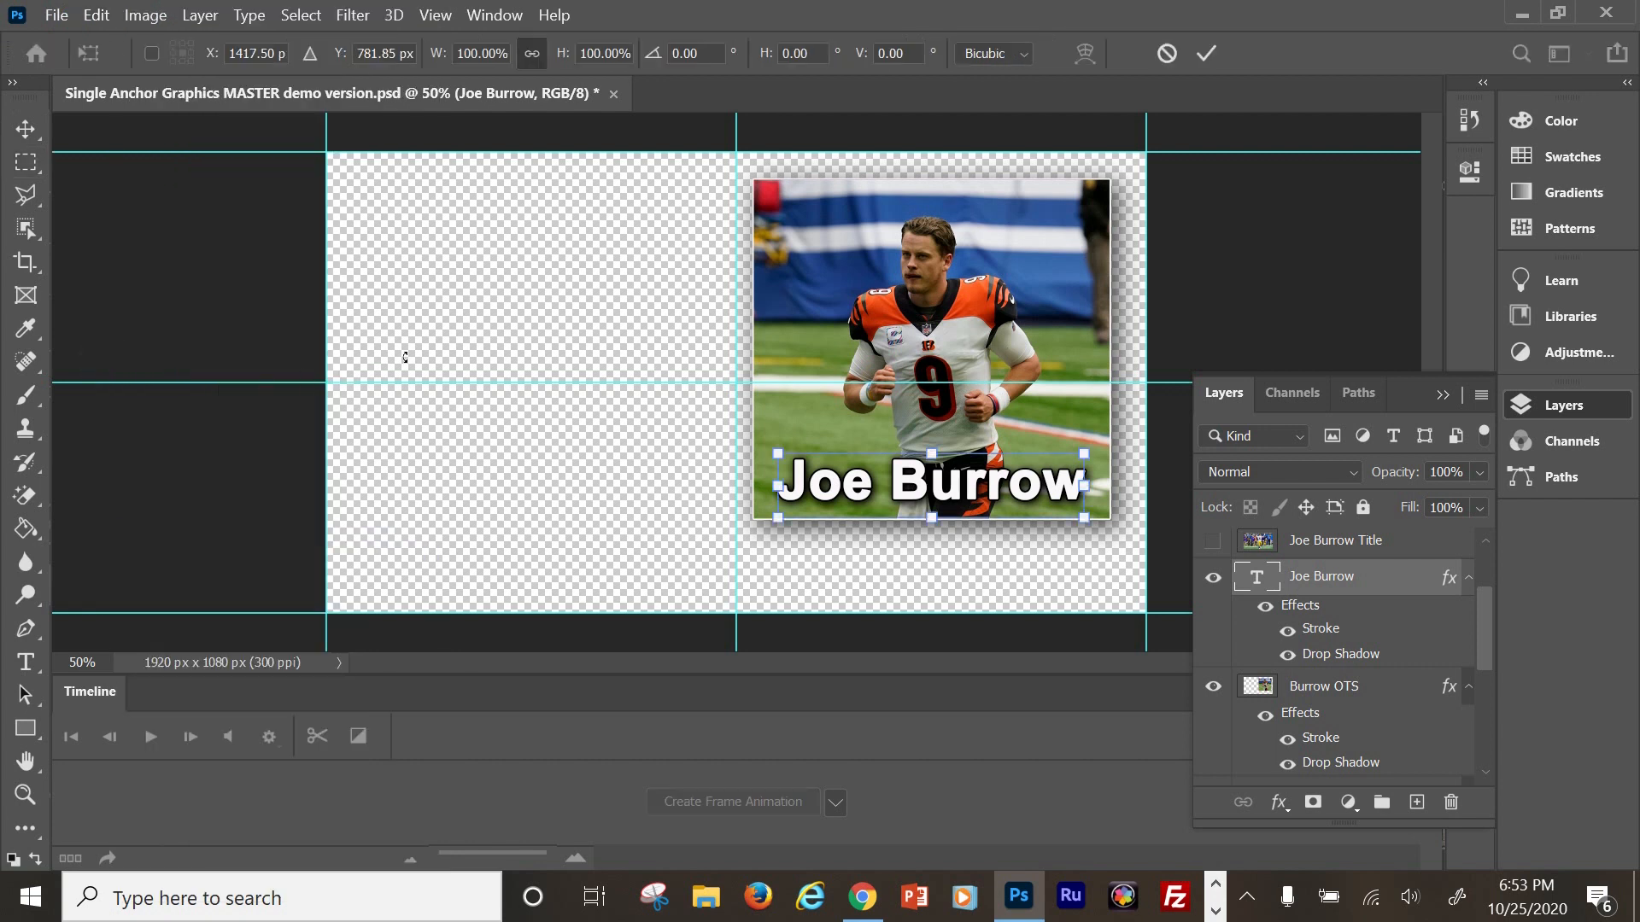
{"action": "left_click_drag", "start_coordinate": [931, 454], "coordinate": [931, 468]}
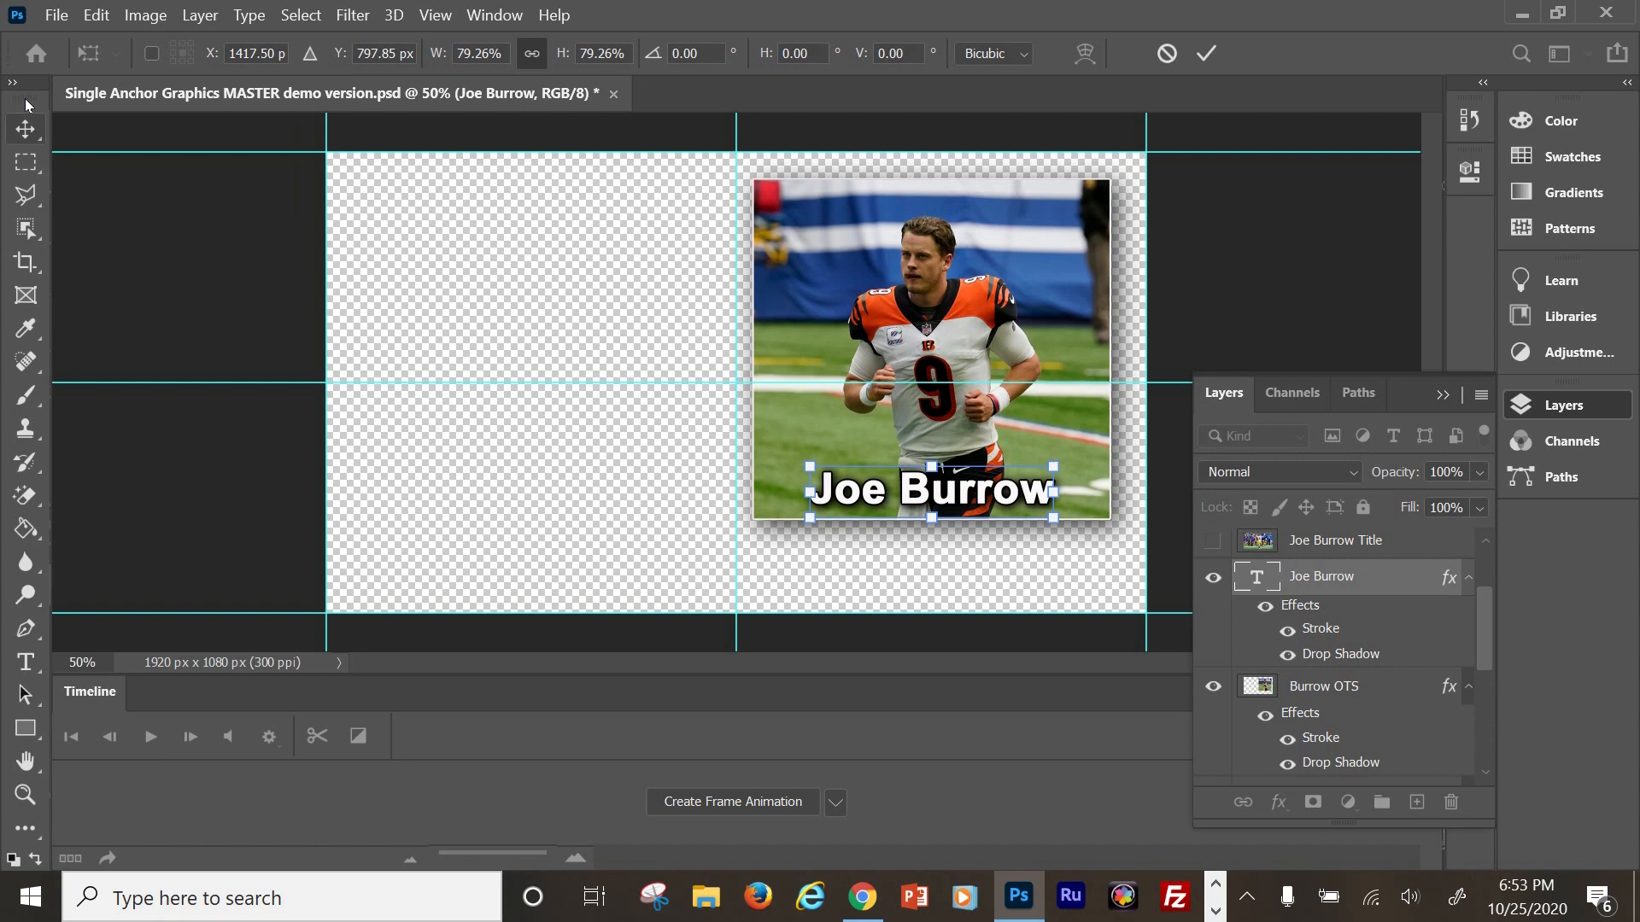
{"action": "left_click", "coordinate": [26, 162]}
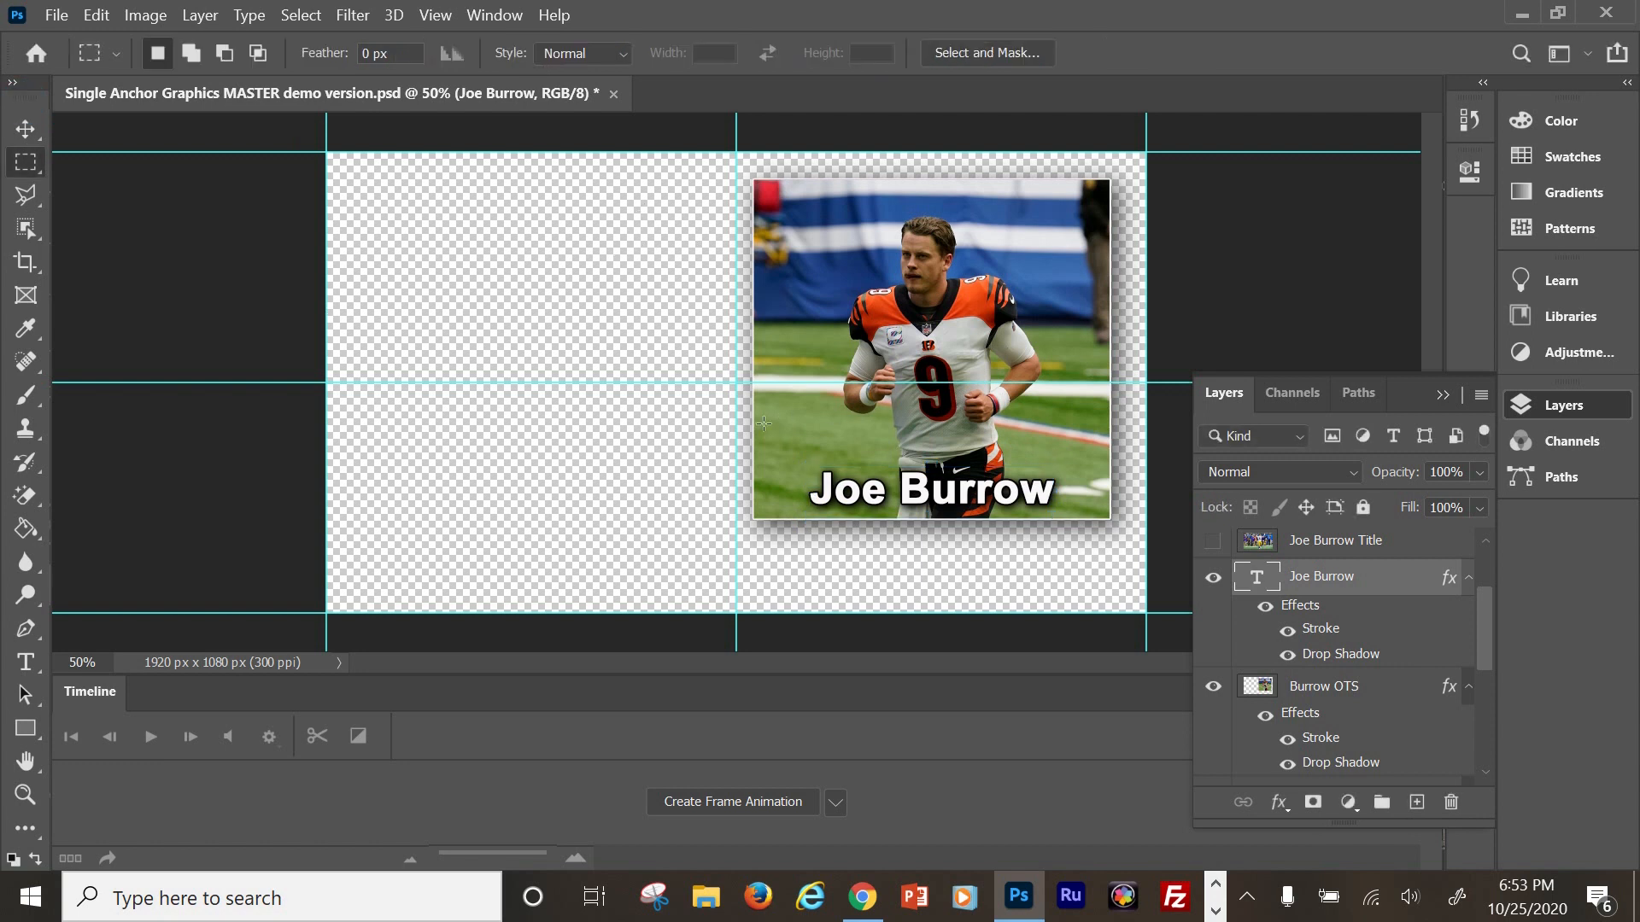
Scale the Burrow OTS picture to about 89% with Free Transform, and move the Joe Burrow text inside the picture's lower edge.
{"action": "left_click", "coordinate": [866, 461], "text": "ctrl"}
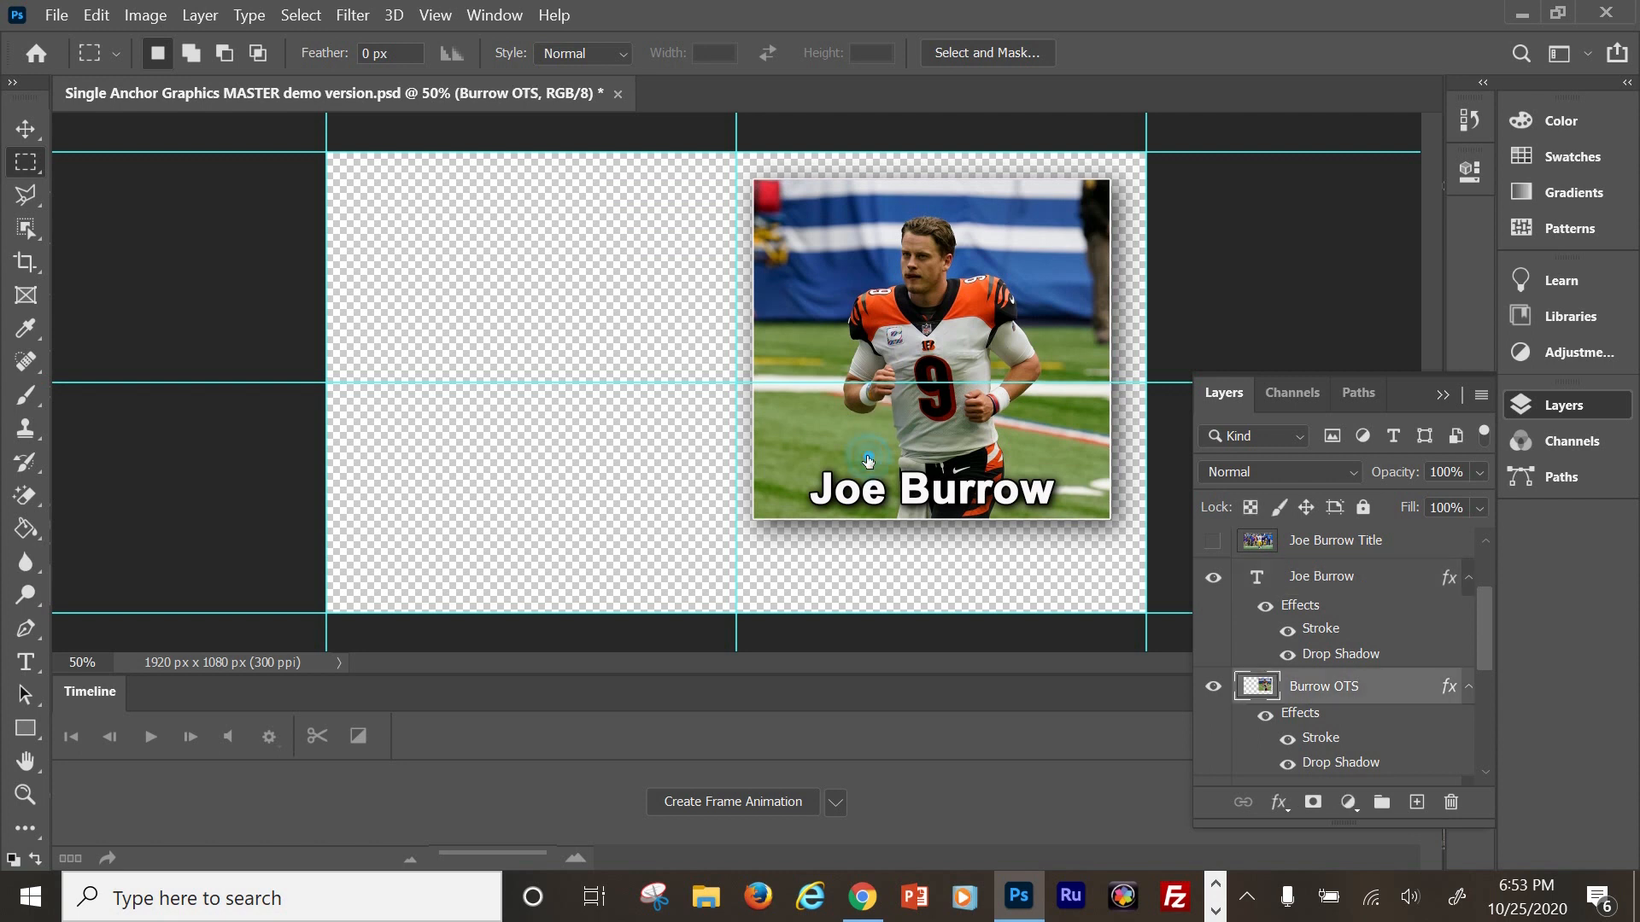
{"action": "left_click", "coordinate": [94, 15]}
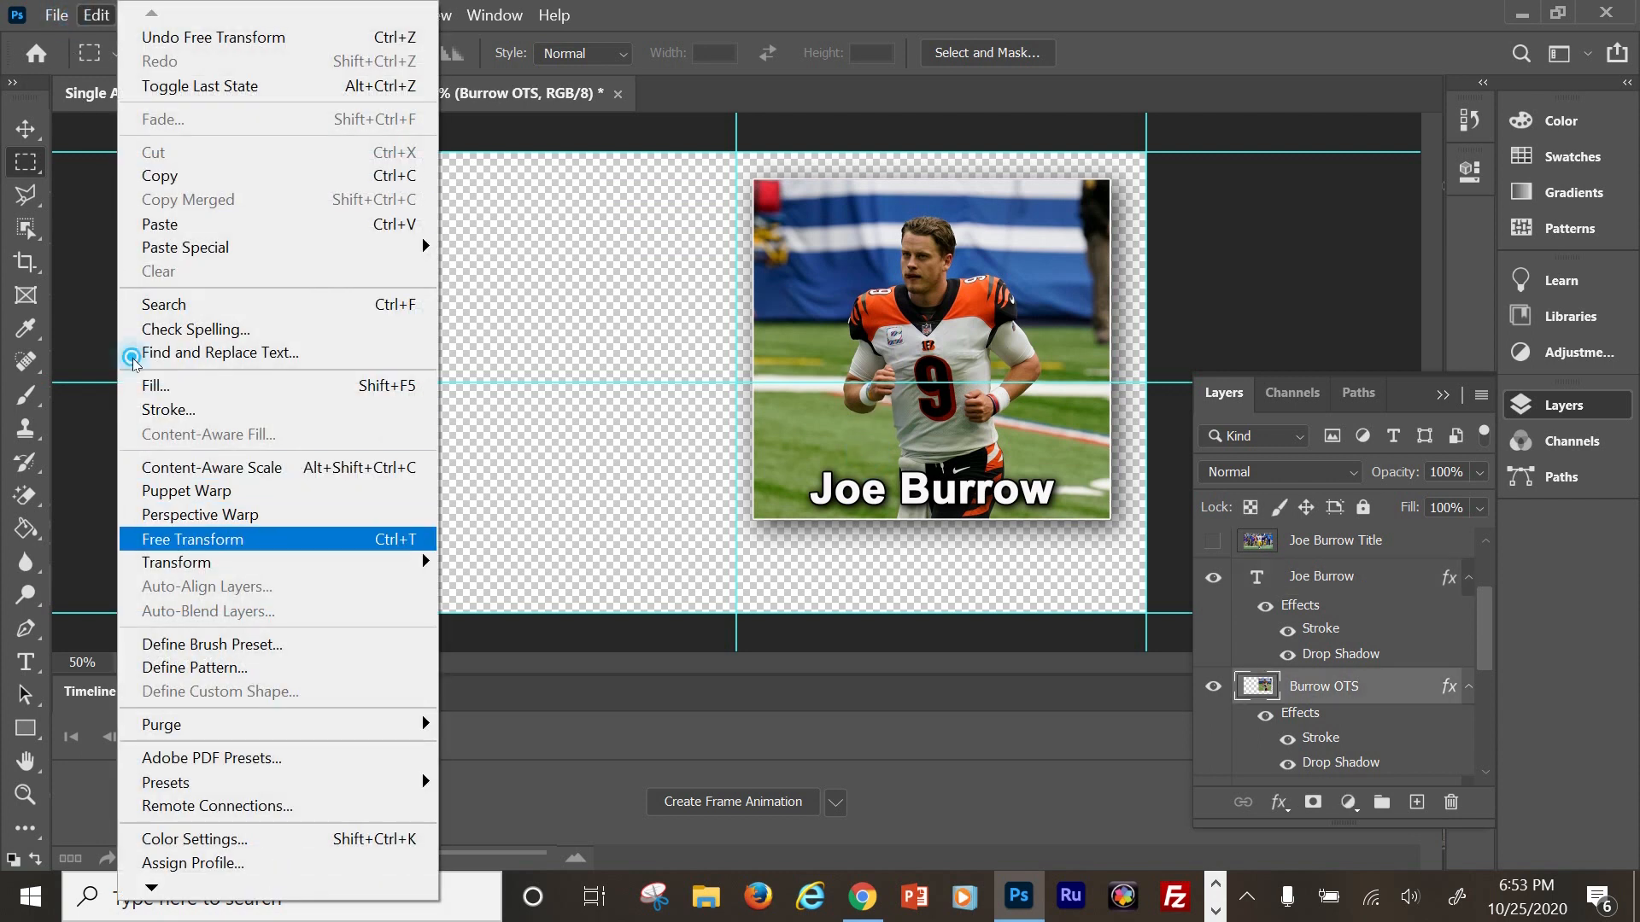
{"action": "left_click", "coordinate": [154, 539]}
{"action": "left_click_drag", "start_coordinate": [627, 117], "coordinate": [640, 182]}
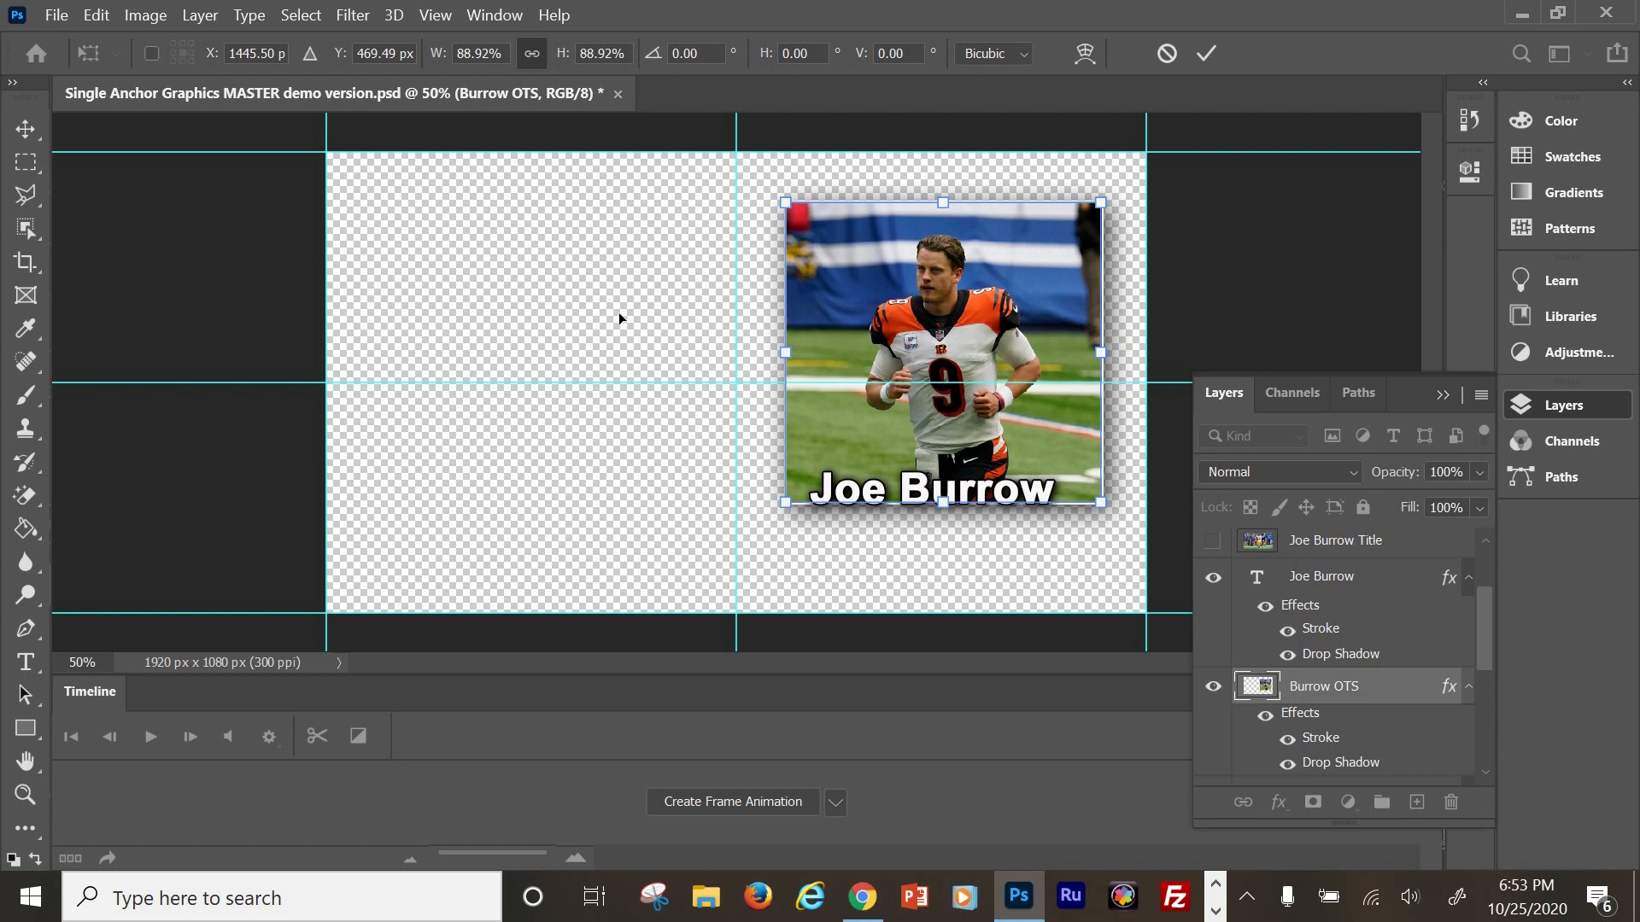
{"action": "double_click", "coordinate": [856, 385]}
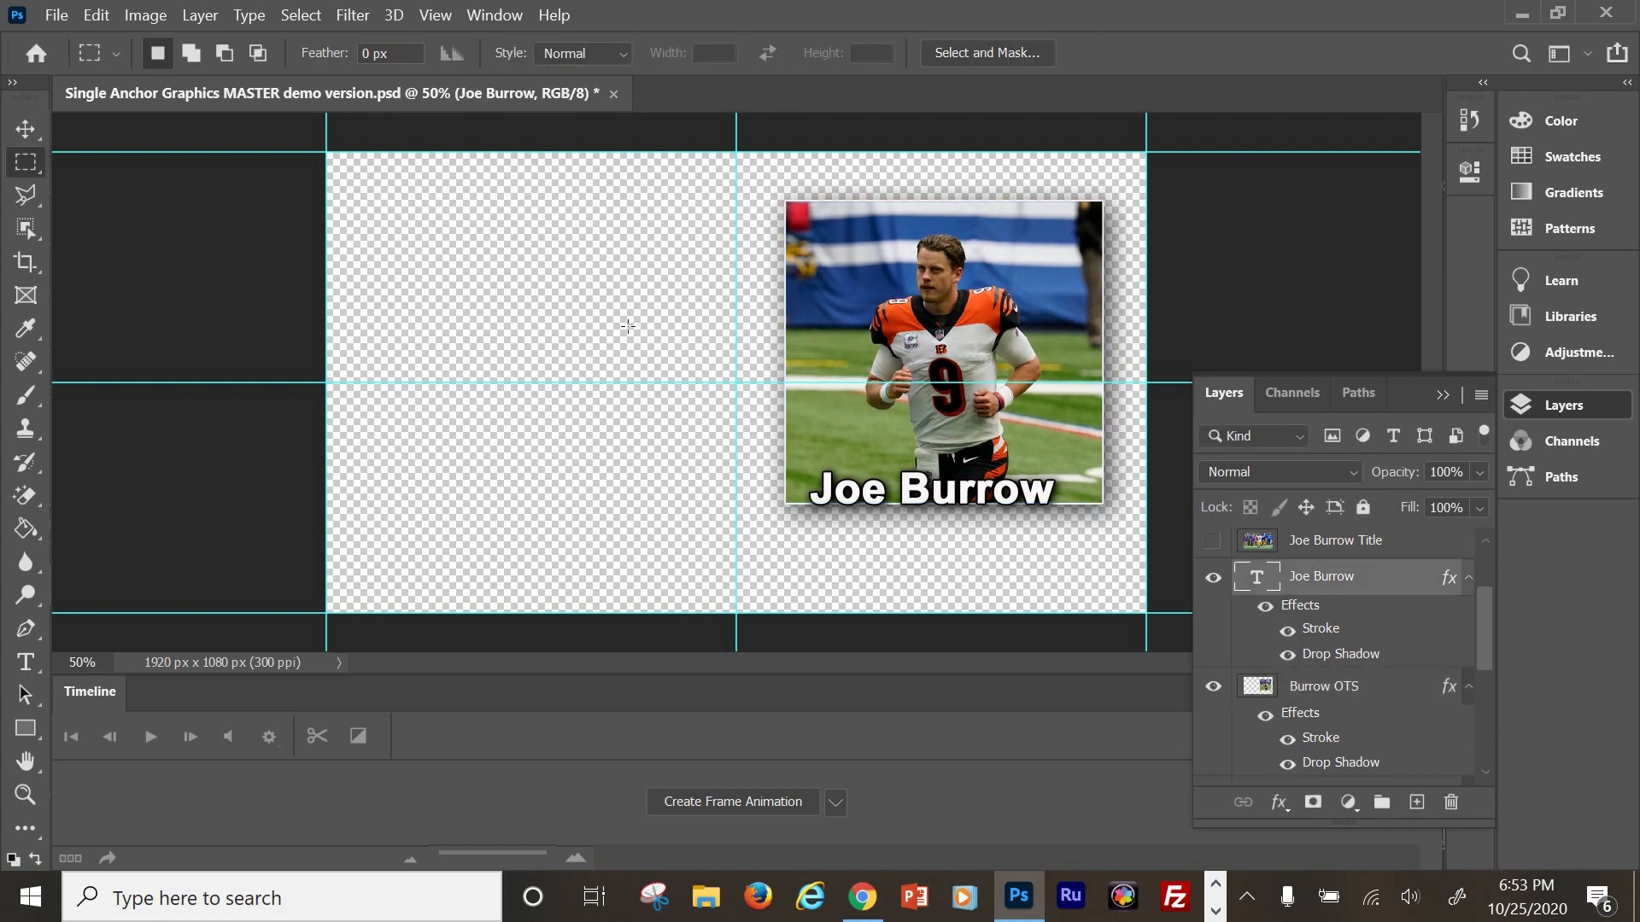
{"action": "left_click", "coordinate": [25, 128]}
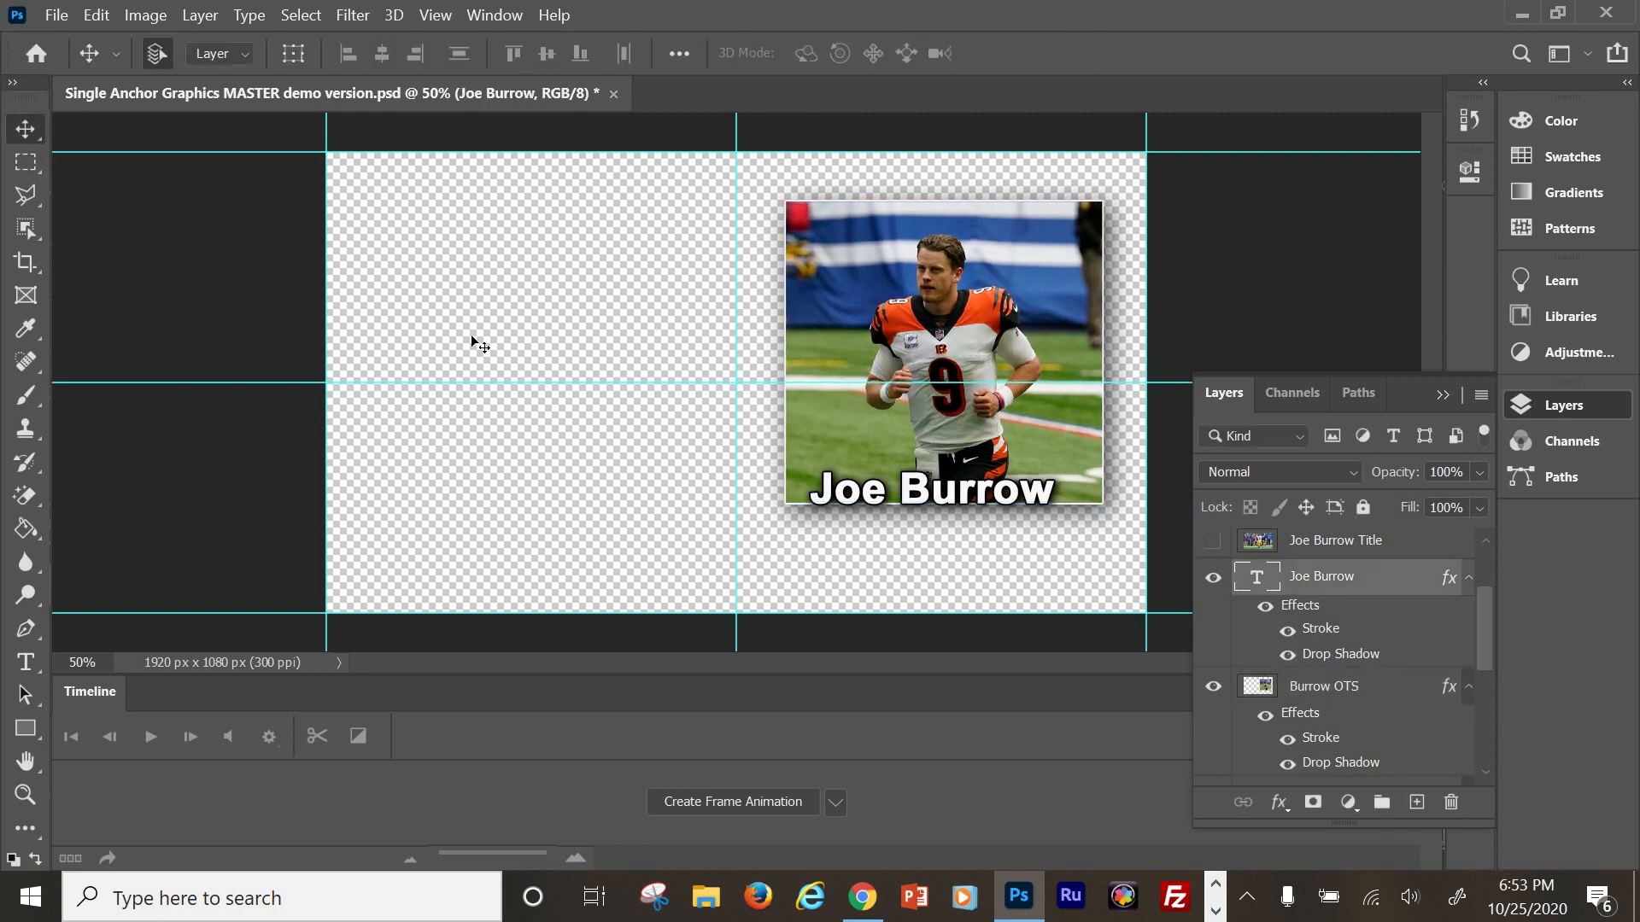
{"action": "left_click_drag", "start_coordinate": [612, 326], "coordinate": [627, 310]}
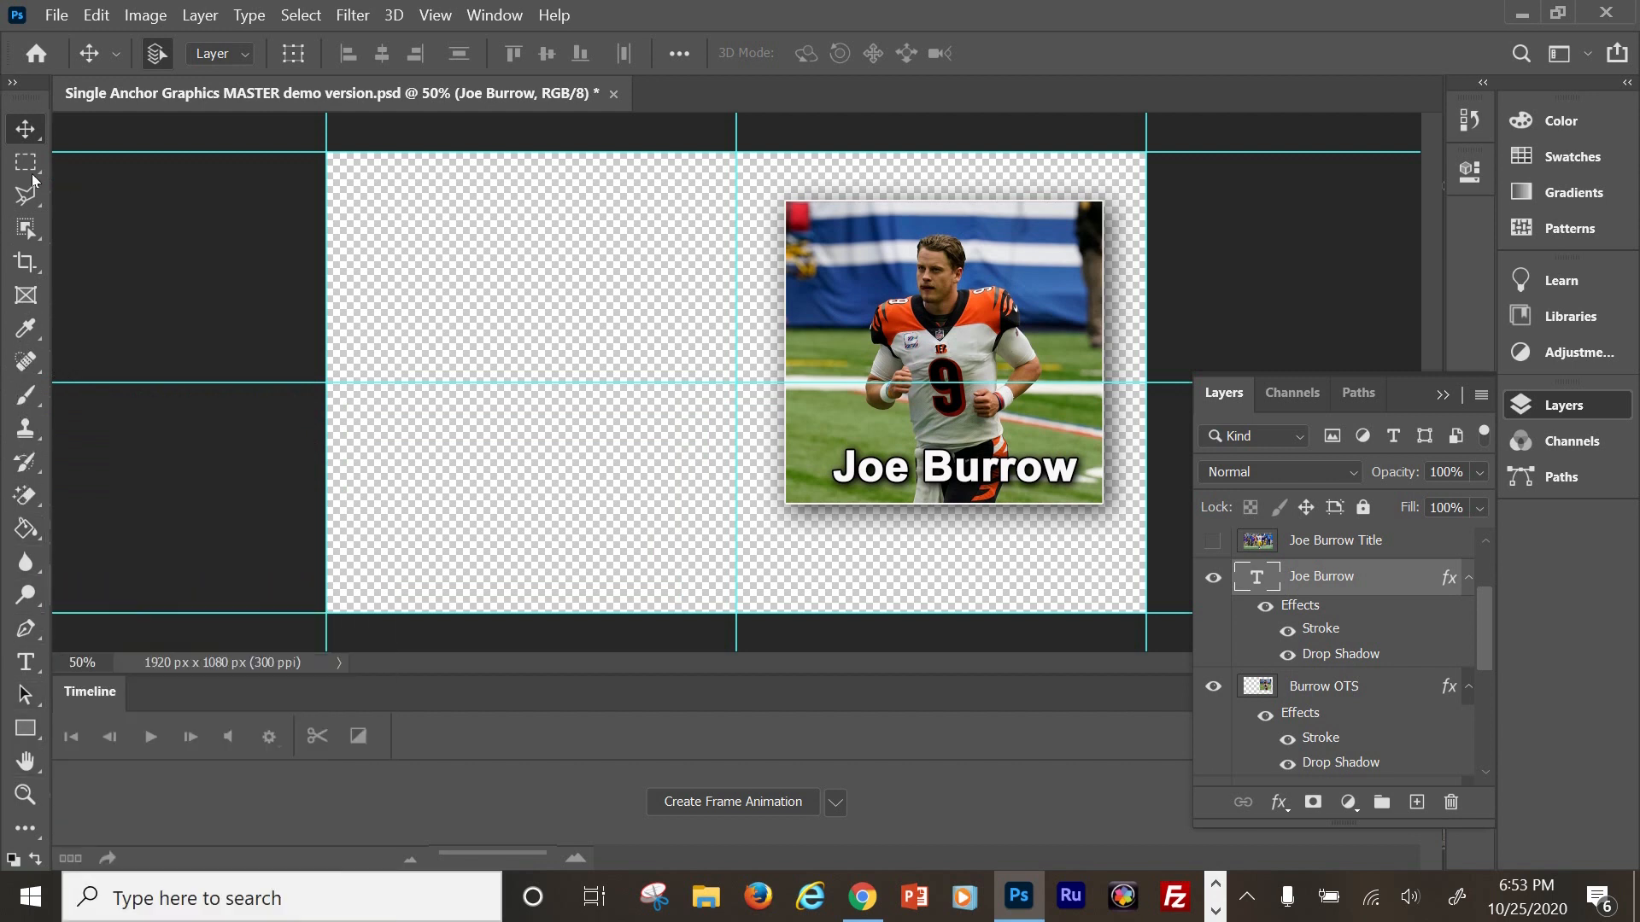
Save the document on the computer over "Single Anchor Graphics MASTER demo version" in Photoshop format with layers and Maximize Compatibility.
{"action": "left_click", "coordinate": [54, 15]}
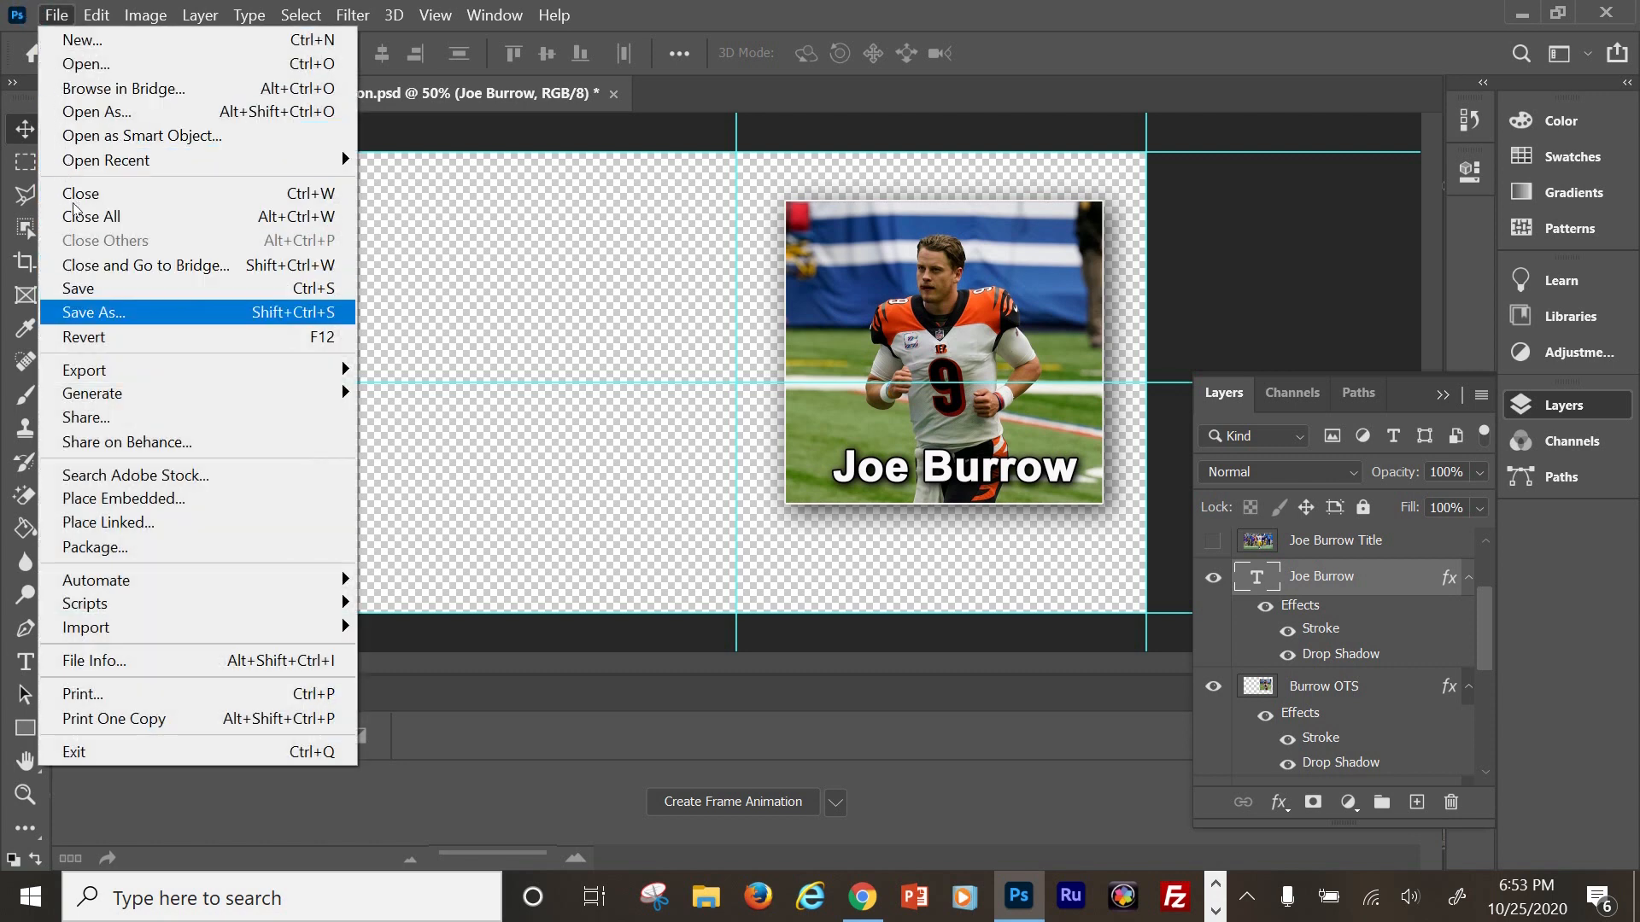
{"action": "key", "text": "Return"}
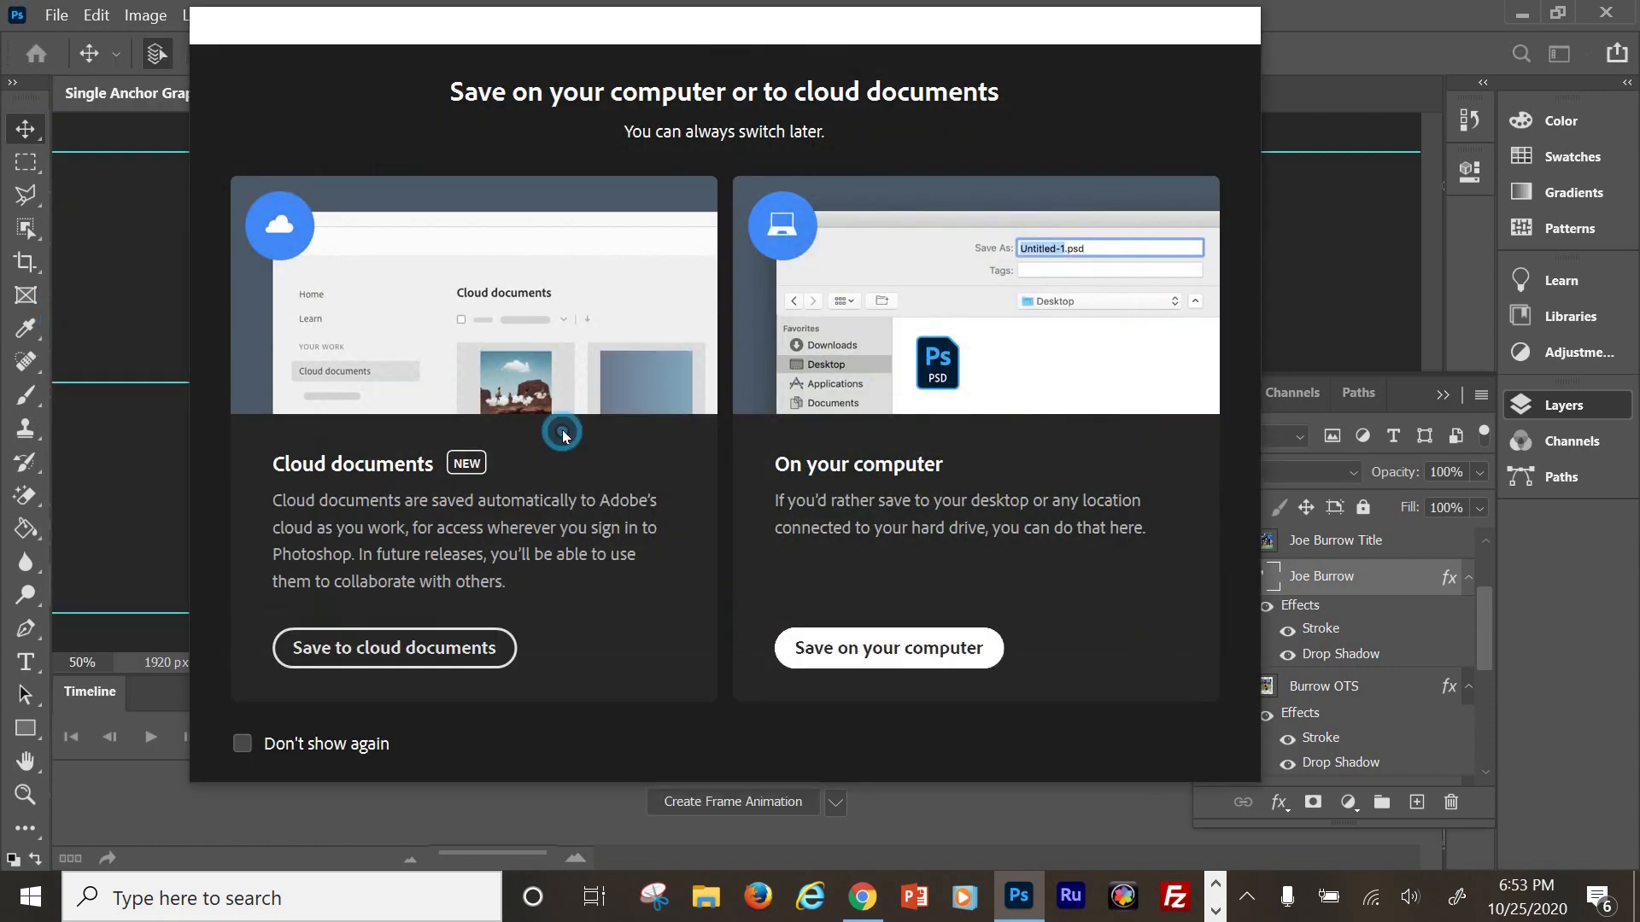
{"action": "key", "text": "Return"}
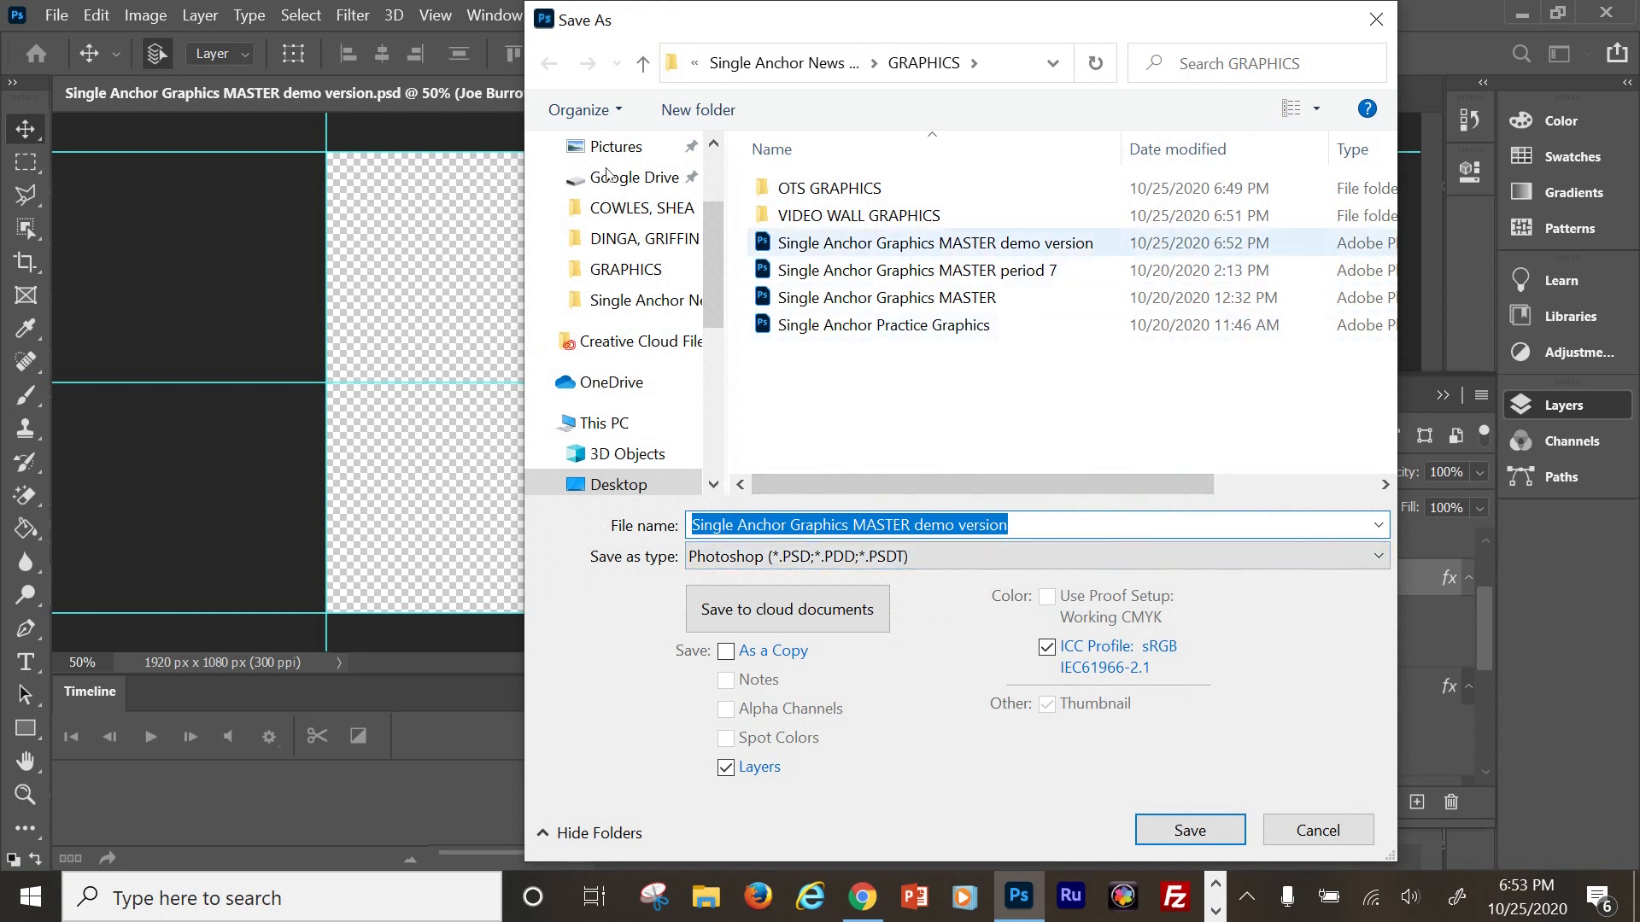
{"action": "left_click", "coordinate": [907, 242]}
{"action": "key", "text": "Return"}
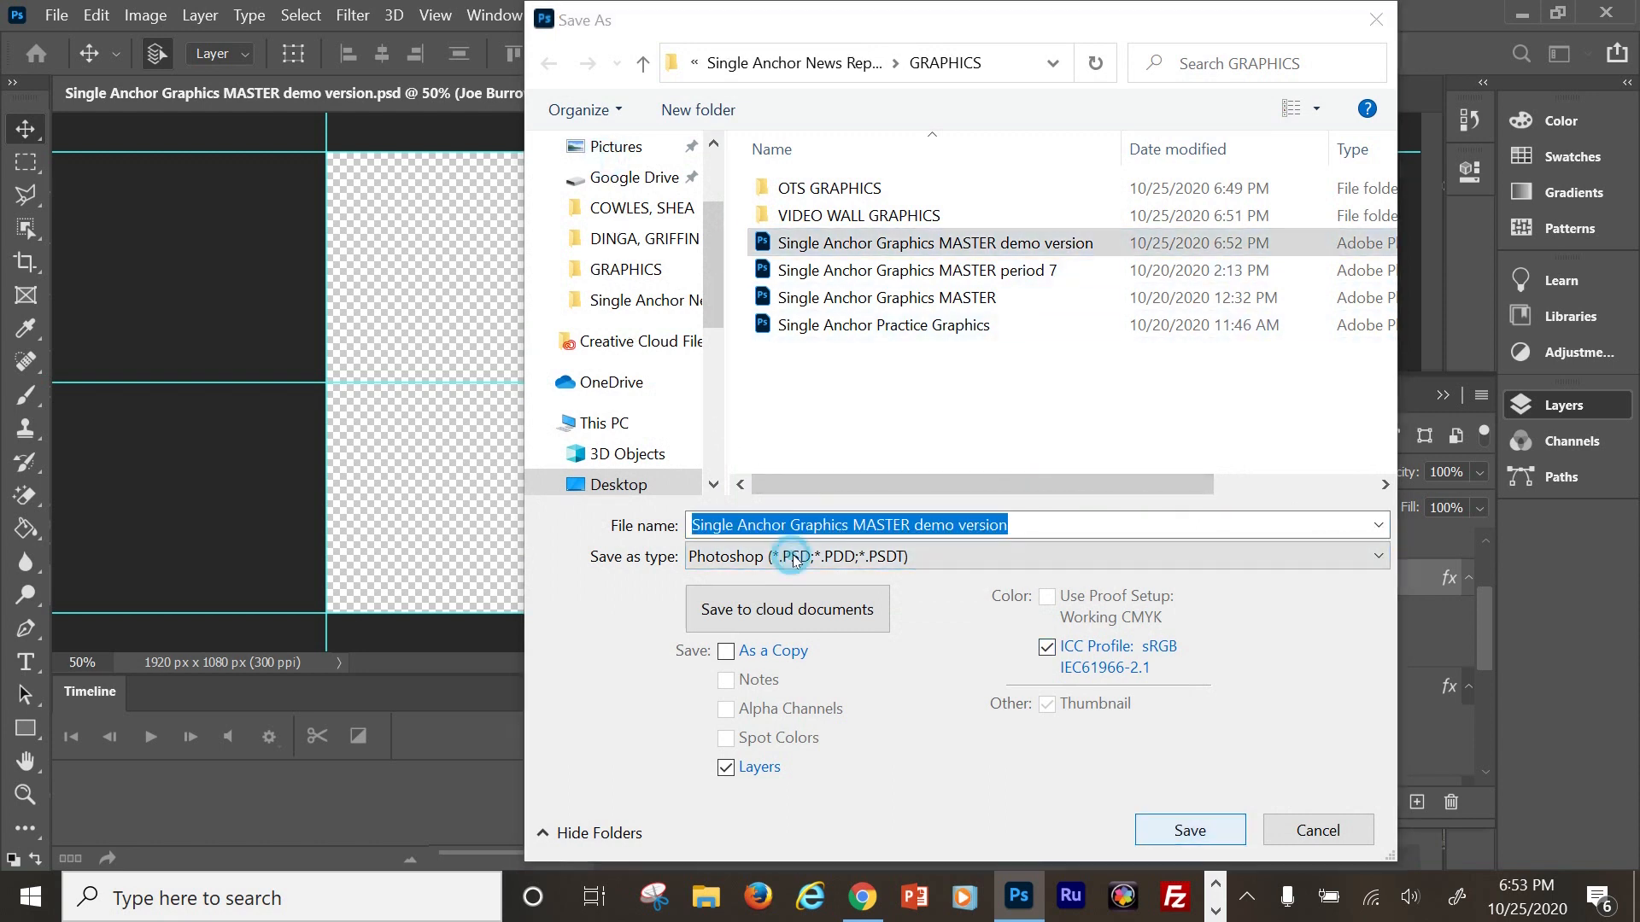
{"action": "key", "text": "Left"}
{"action": "key", "text": "Return"}
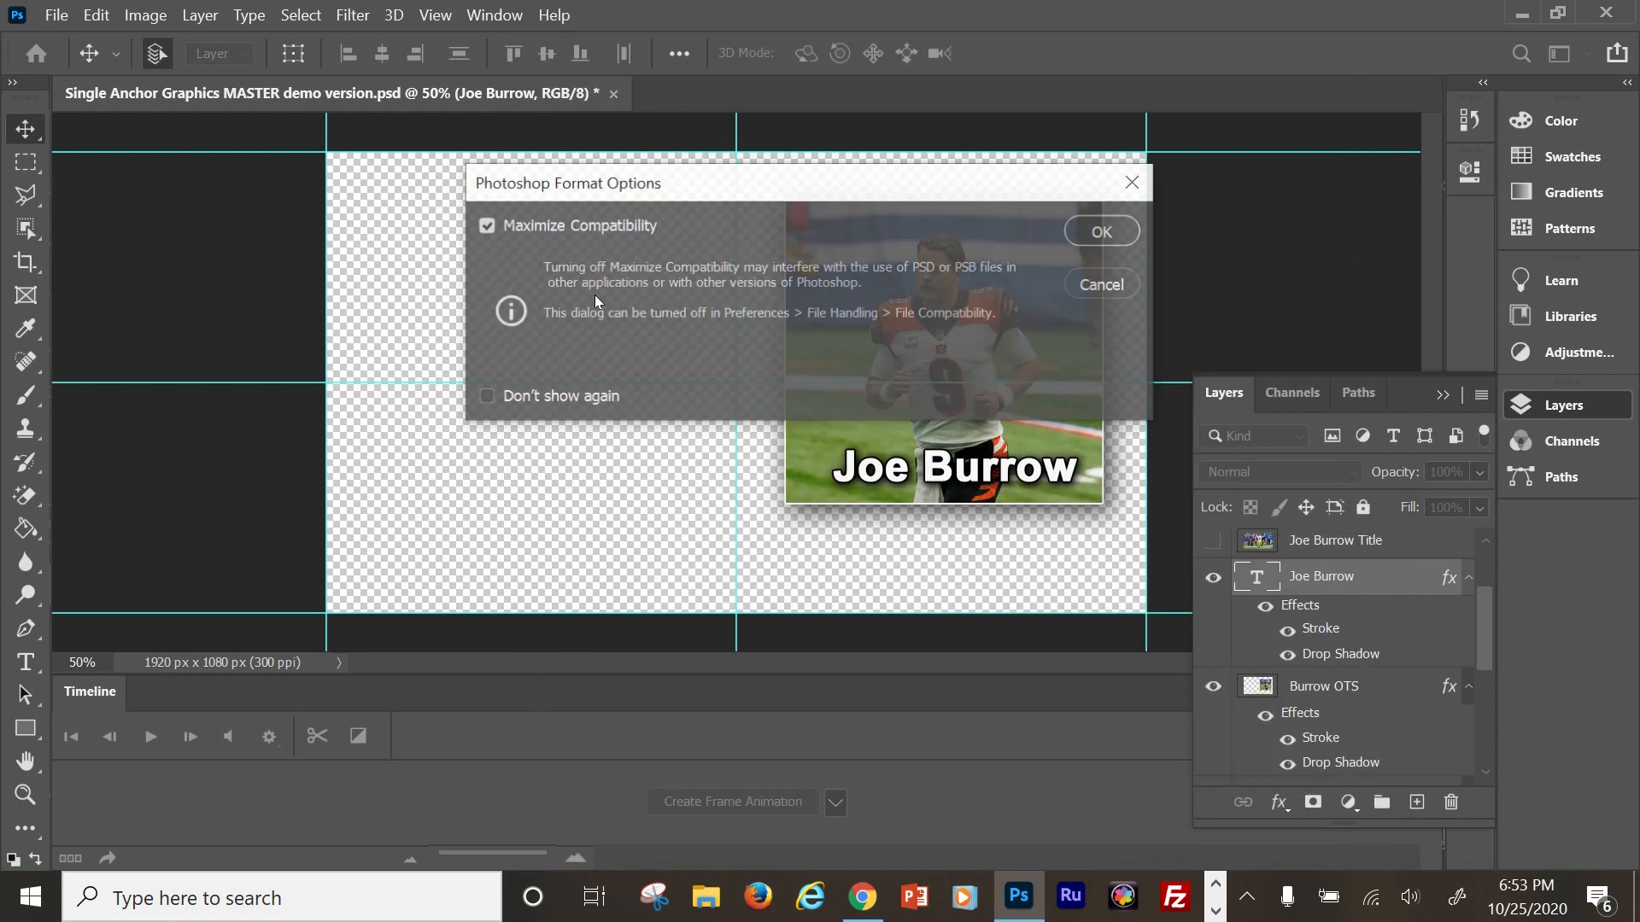
{"action": "key", "text": "Return"}
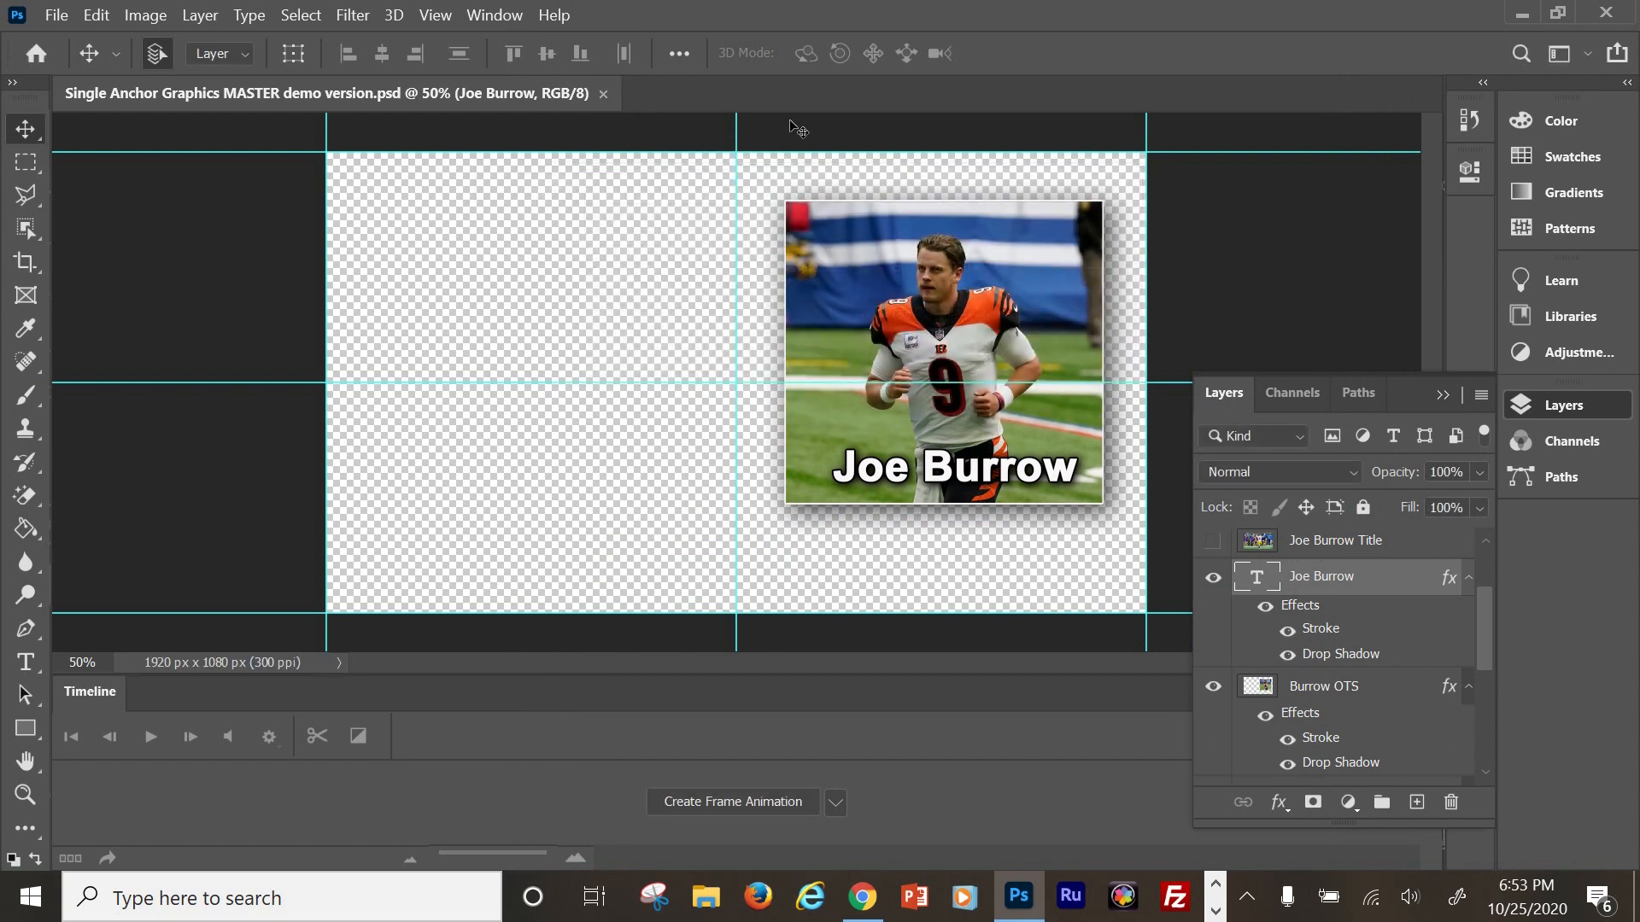